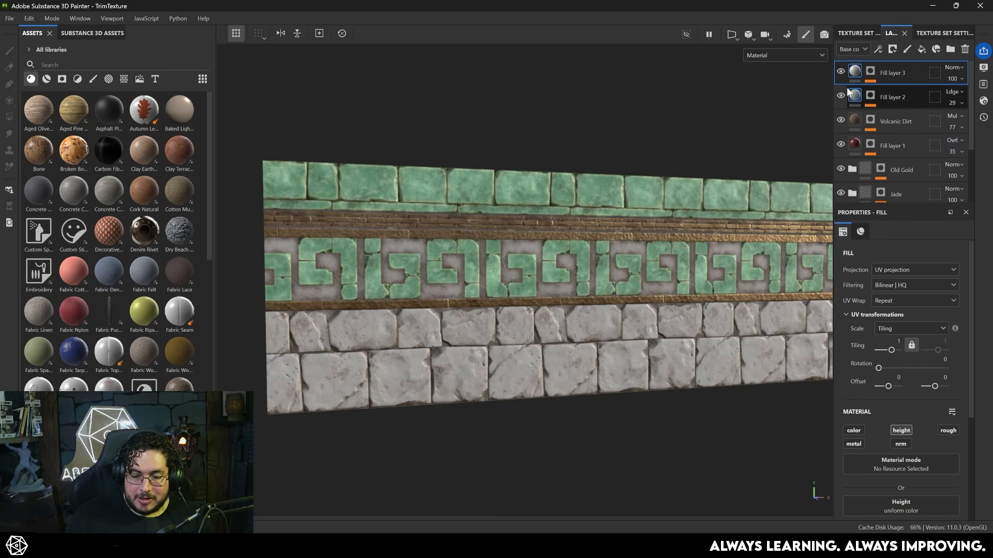
- Show the Rock Face layer inside Folder 1 so the lower stones use its brown material
scroll(842, 190, down, 3)
click(840, 180)
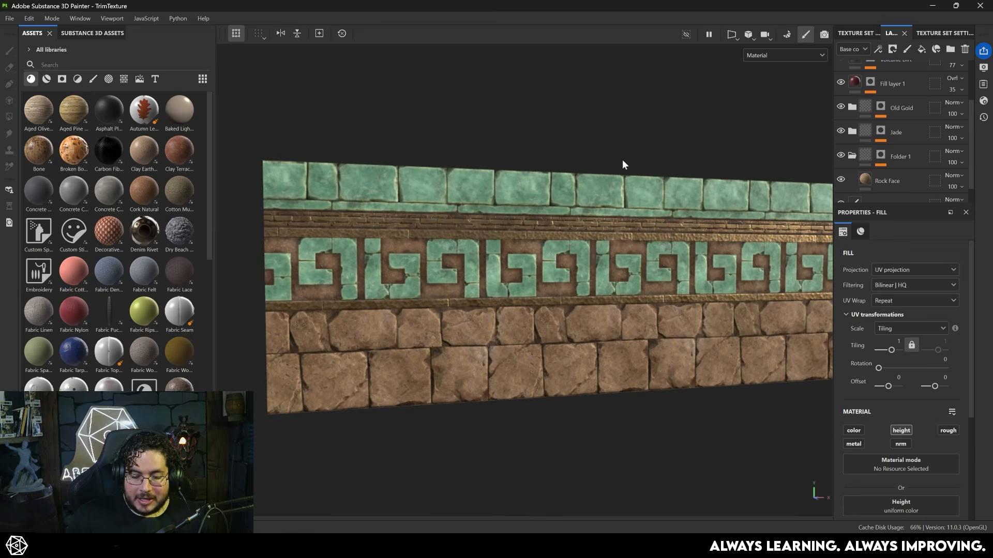
- Switch to Maya and examine BridgeTrim's UV shells over the trim texture in the UV Editor
key(alt+Tab)
scroll(525, 356, up, 4)
mouse_move(526, 357)
alt+mouse_down()
mouse_move(568, 390)
mouse_move(549, 331)
alt+mouse_up()
click(405, 20)
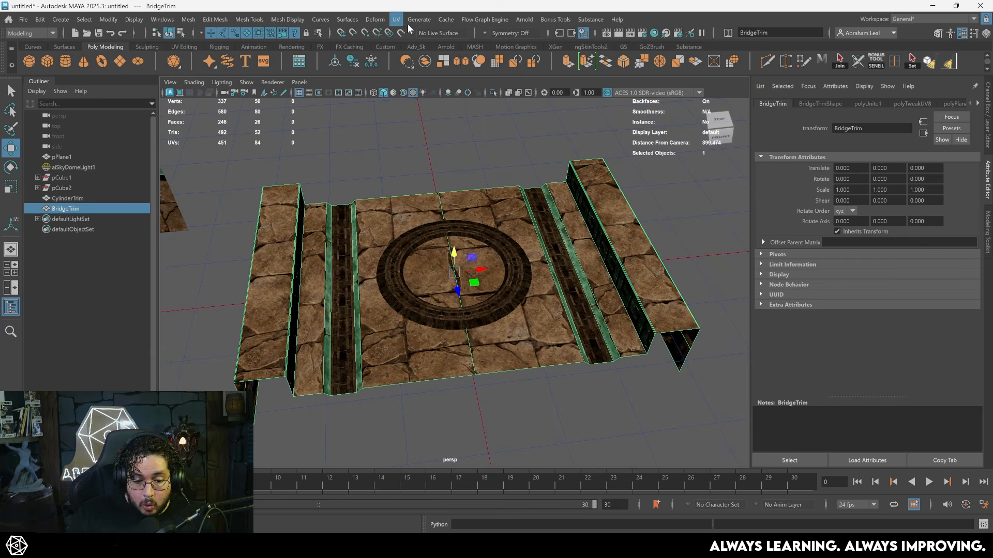
click(408, 38)
scroll(451, 392, down, 3)
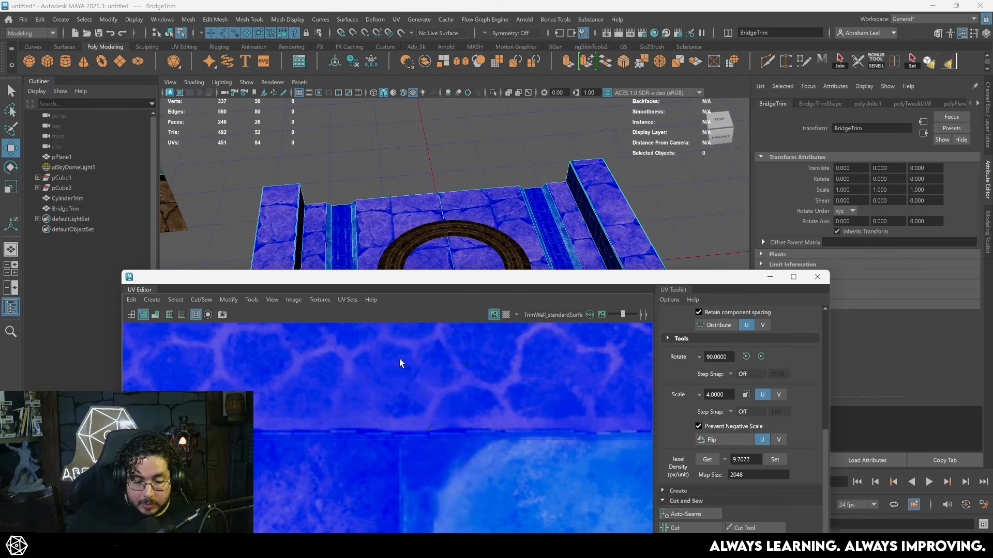
right_drag(398, 357, 437, 371)
scroll(436, 371, down, 8)
alt+middle_drag(420, 381, 367, 334)
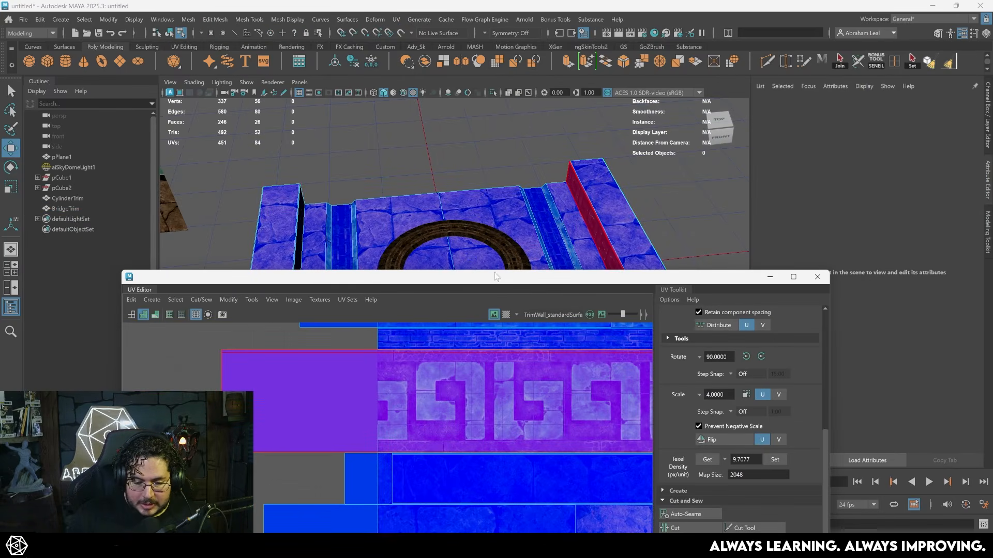
- Inspect how CylinderTrim's UVs lie on the trim texture, then minimize the UV Editor and view the bridge
drag(493, 279, 524, 368)
alt+middle_drag(524, 299, 520, 237)
click(515, 244)
right_drag(482, 219, 512, 202)
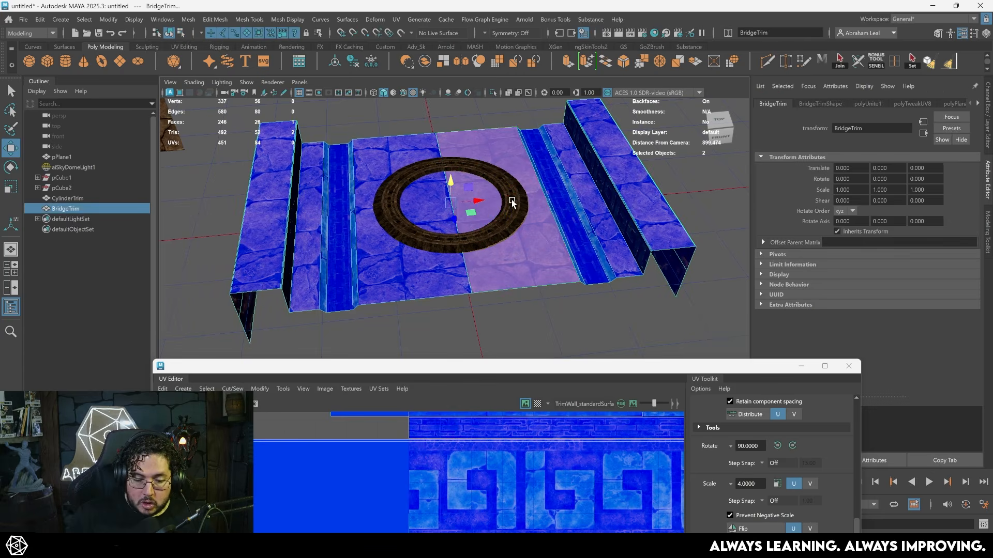
click(512, 205)
drag(564, 368, 532, 196)
scroll(533, 339, down, 3)
scroll(533, 340, down, 4)
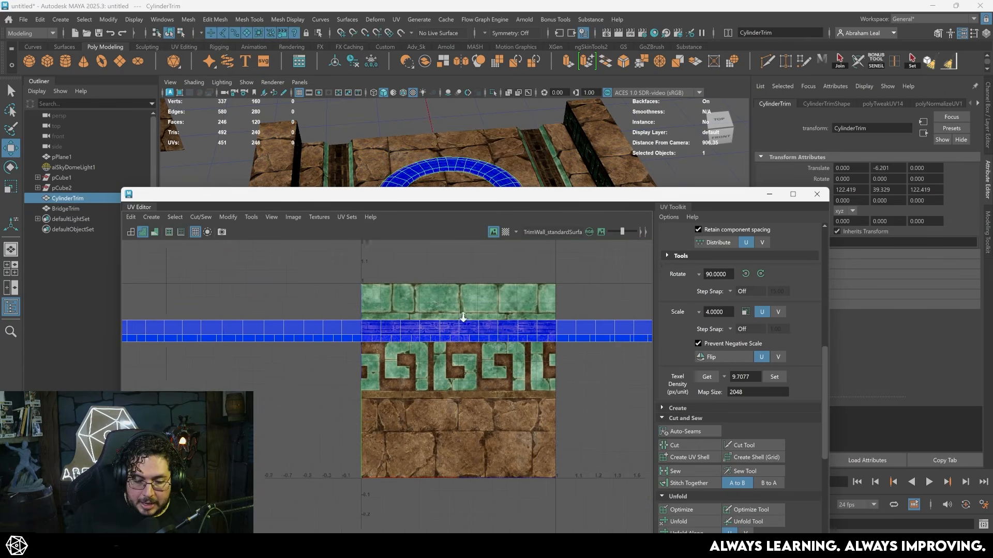
click(776, 195)
alt+drag(393, 223, 472, 279)
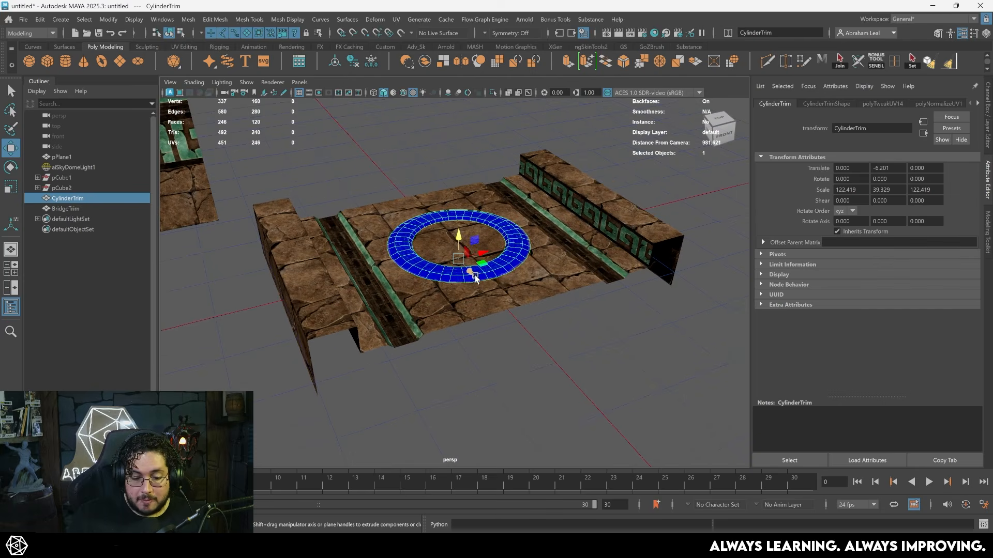
- Switch to Unreal Engine, play the level and run the character along the textured bridge
key(alt+Tab)
right_drag(506, 248, 582, 227)
key(w)
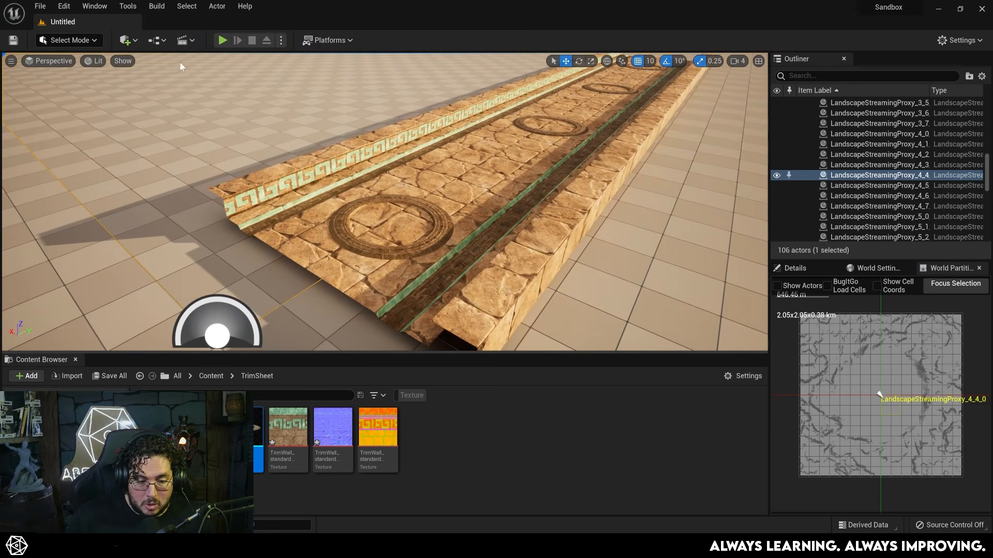
click(223, 40)
click(340, 204)
key(w)
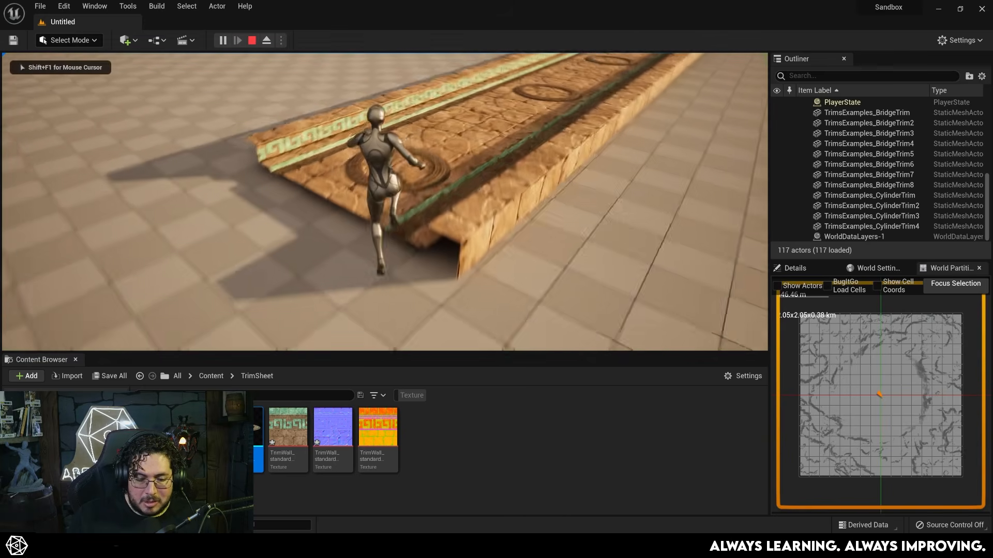
key(w)
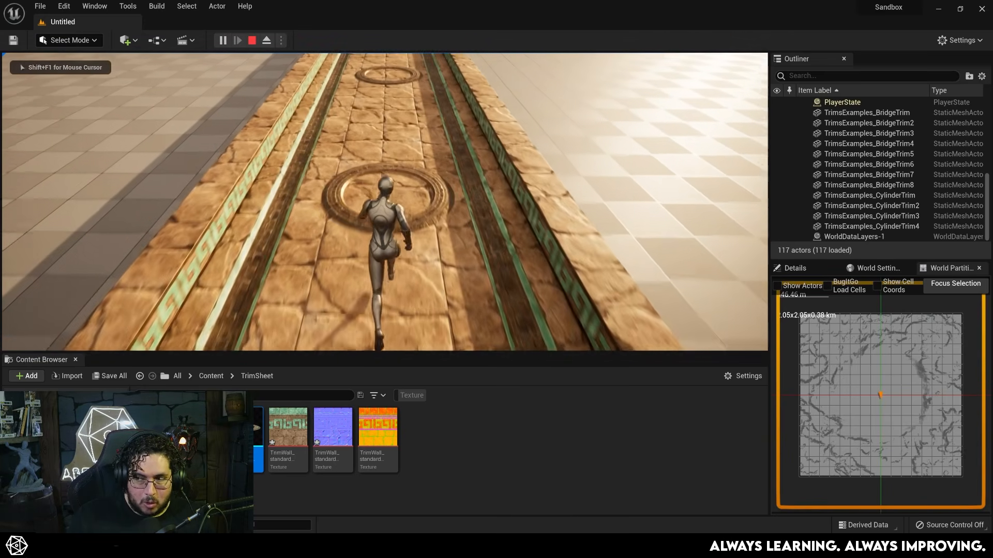
key(w)
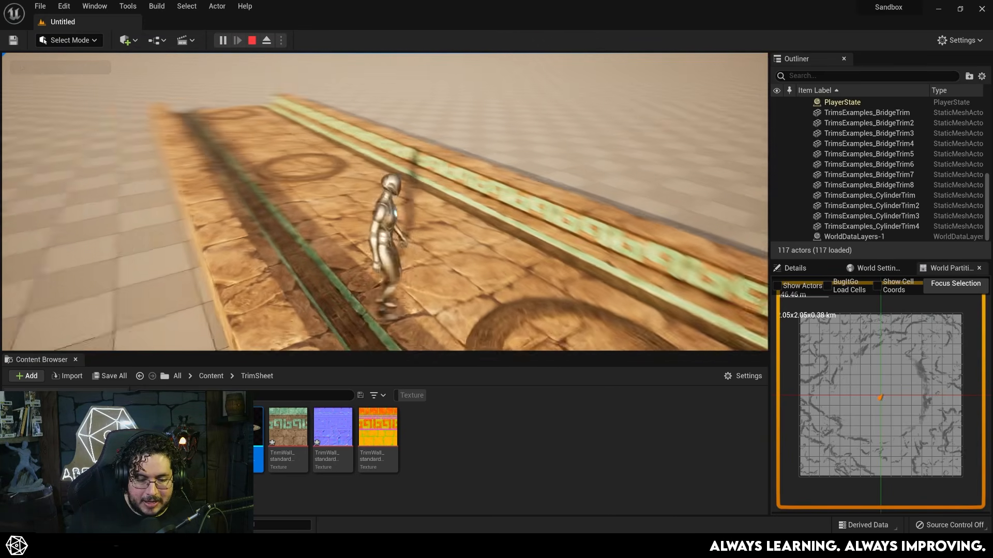
key(w)
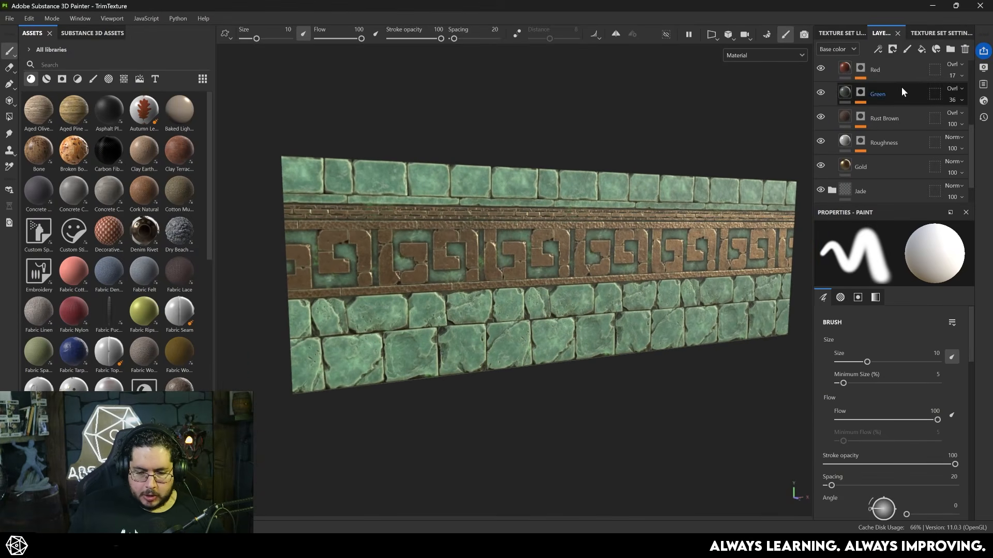
- Back in Substance 3D Painter, delete all layers above Layer 1, including the Old Gold and Jade folders
scroll(900, 72, up, 4)
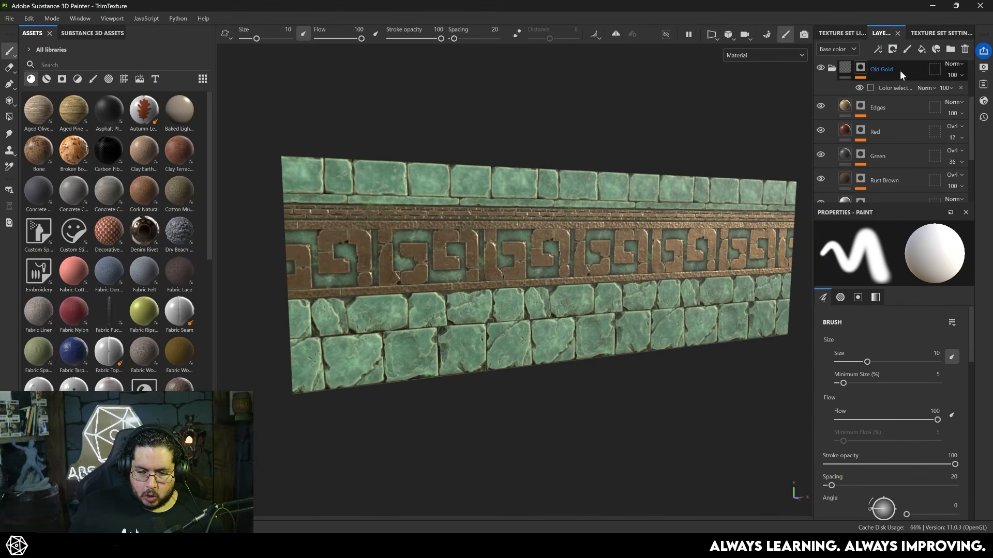
scroll(893, 69, down, 4)
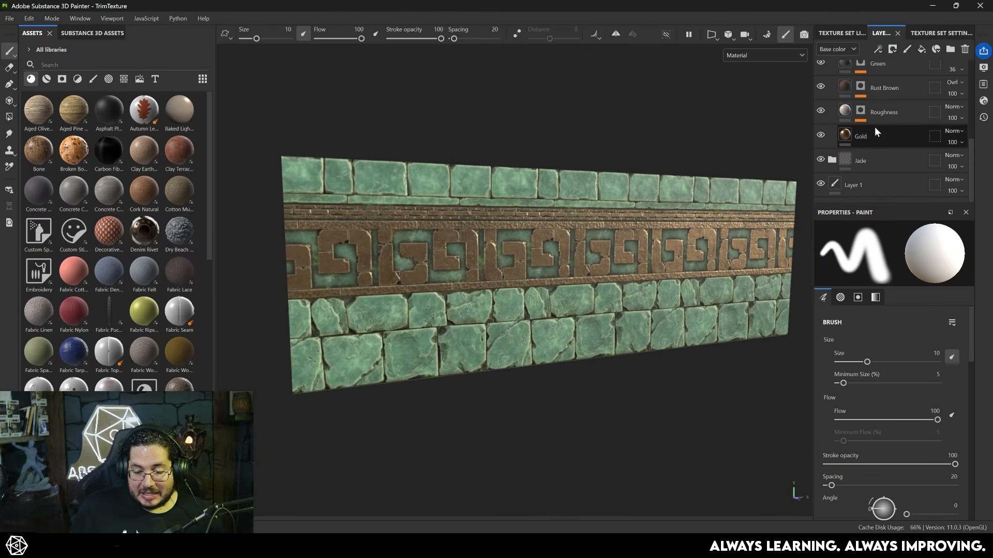
shift+click(882, 153)
key(Delete)
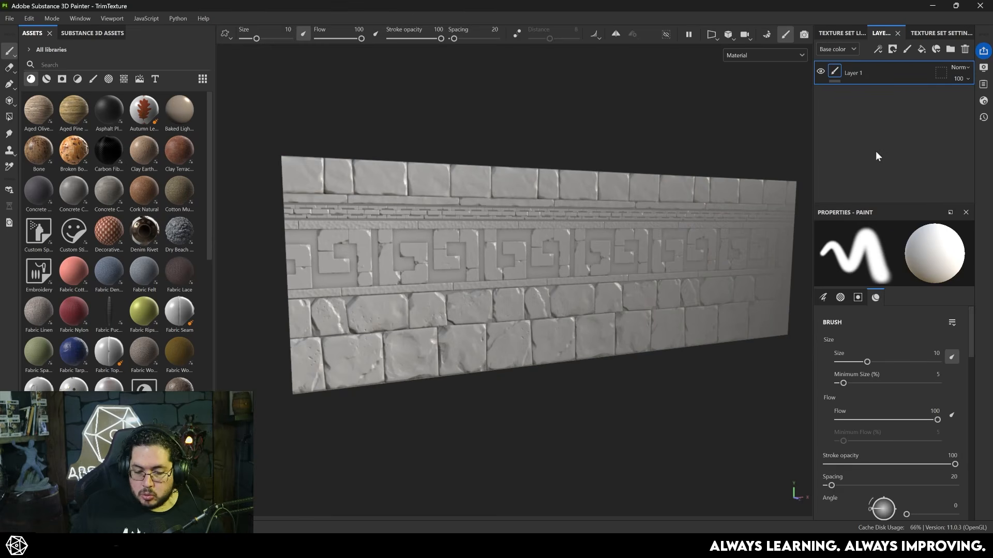
- Widen the 3D view by narrowing the layer and properties area
alt+right_drag(463, 279, 440, 282)
alt+middle_drag(439, 282, 476, 276)
alt+right_drag(477, 275, 522, 273)
alt+drag(522, 273, 601, 268)
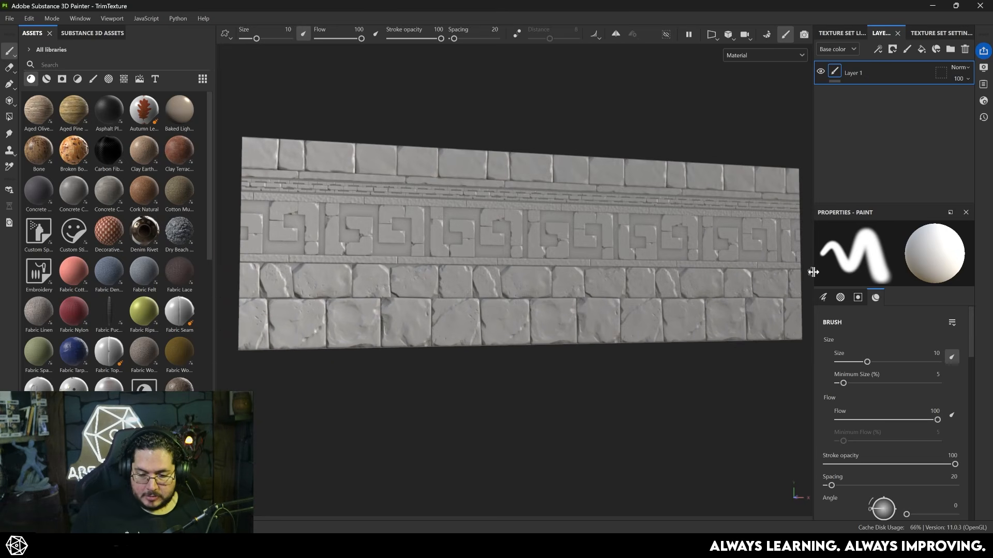
drag(813, 272, 833, 272)
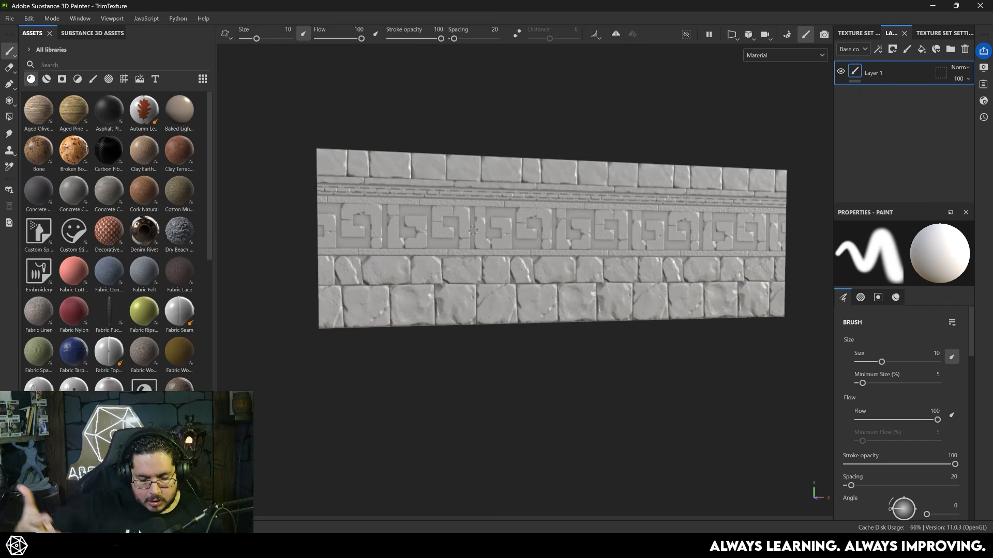
- Search the assets for "stone" and add the Rock Face material as a layer above Layer 1
alt+right_drag(419, 242, 415, 296)
alt+middle_drag(416, 296, 447, 274)
alt+right_drag(447, 274, 446, 283)
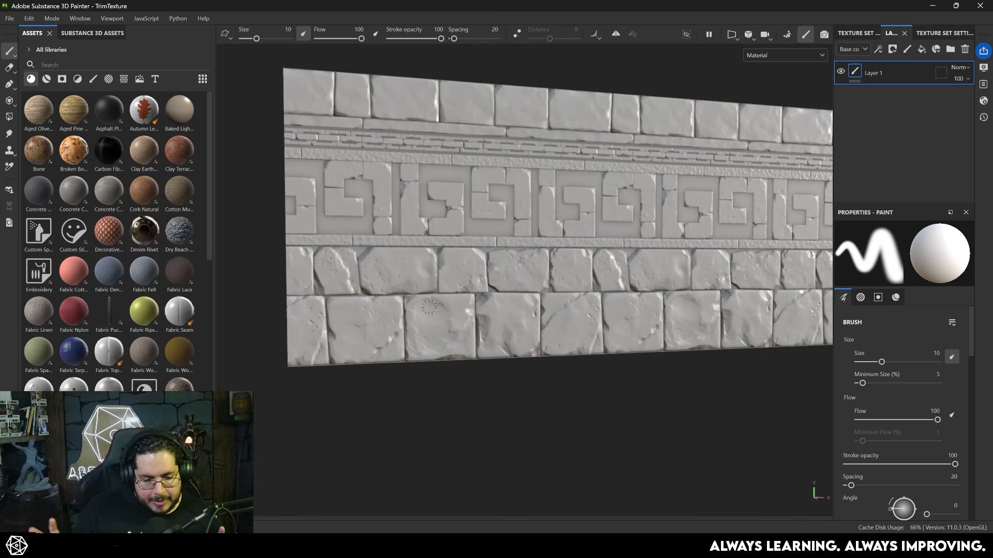
alt+middle_drag(453, 238, 449, 233)
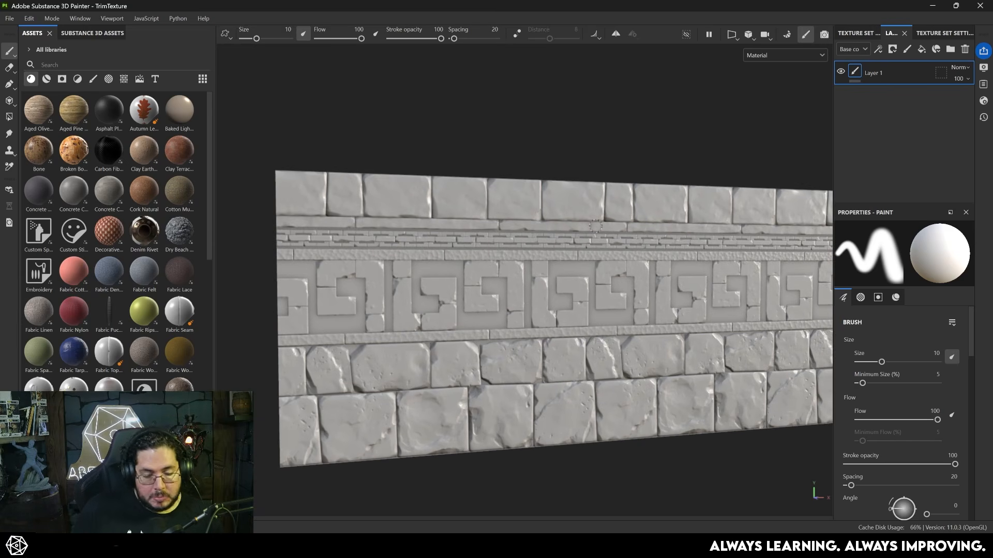
alt+middle_drag(435, 225, 401, 152)
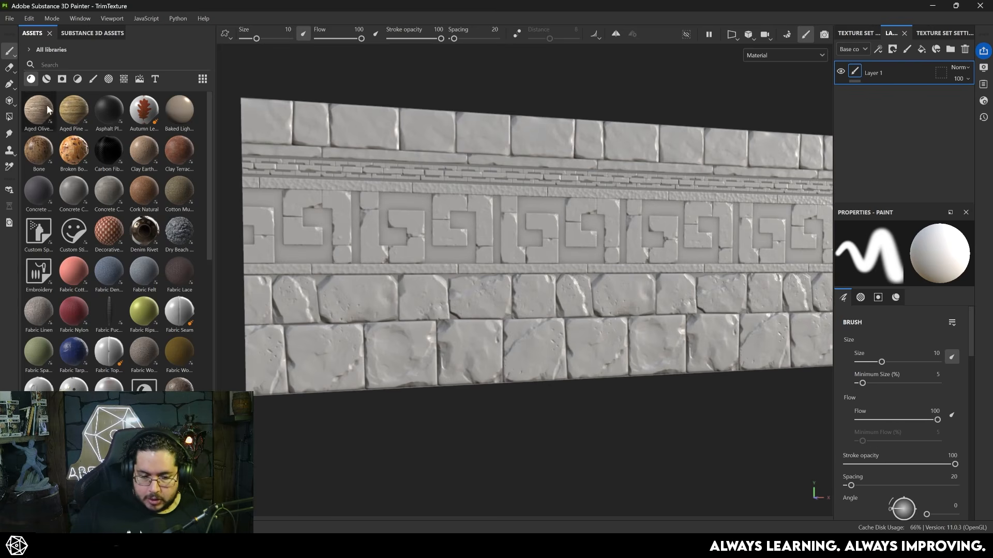
text(stone)
drag(105, 111, 863, 61)
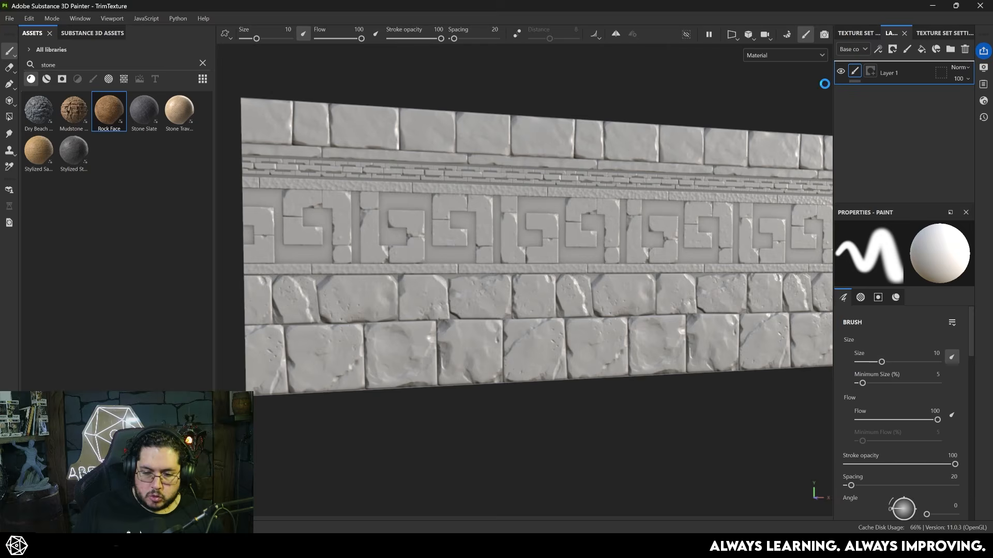
- Examine the Rock Face material across the whole trim wall from different angles and distances
alt+right_drag(526, 163, 845, 333)
alt+drag(807, 320, 724, 282)
alt+right_drag(724, 282, 445, 223)
alt+drag(446, 223, 617, 271)
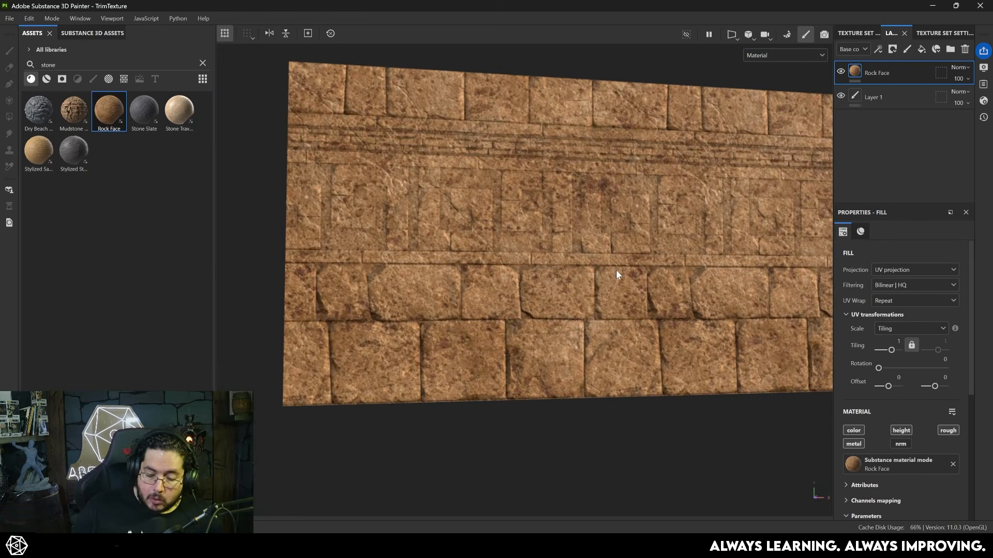
alt+right_drag(616, 226, 569, 243)
alt+middle_drag(568, 243, 524, 238)
alt+right_drag(525, 238, 611, 264)
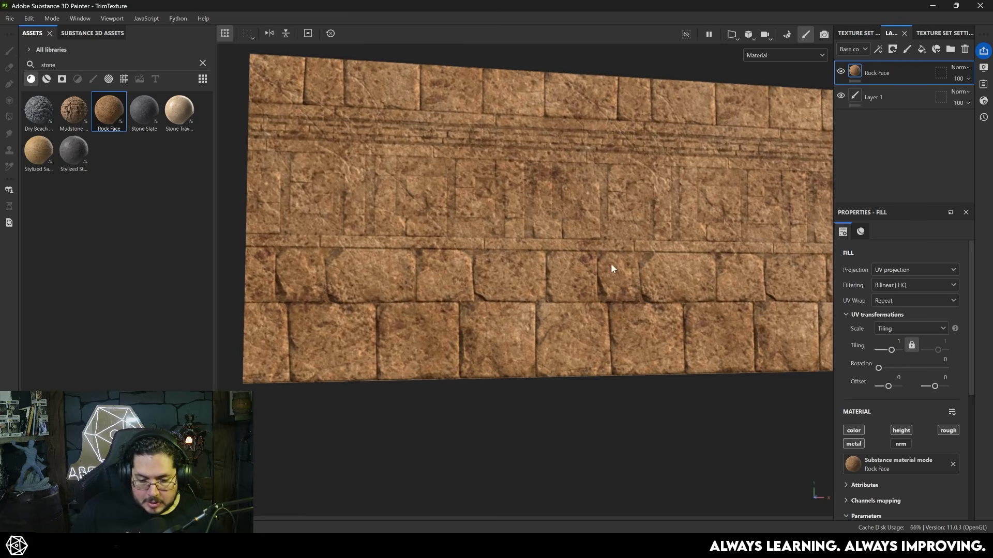
alt+drag(611, 268, 529, 232)
alt+right_drag(529, 232, 434, 208)
alt+middle_drag(434, 209, 574, 235)
alt+right_drag(574, 235, 440, 200)
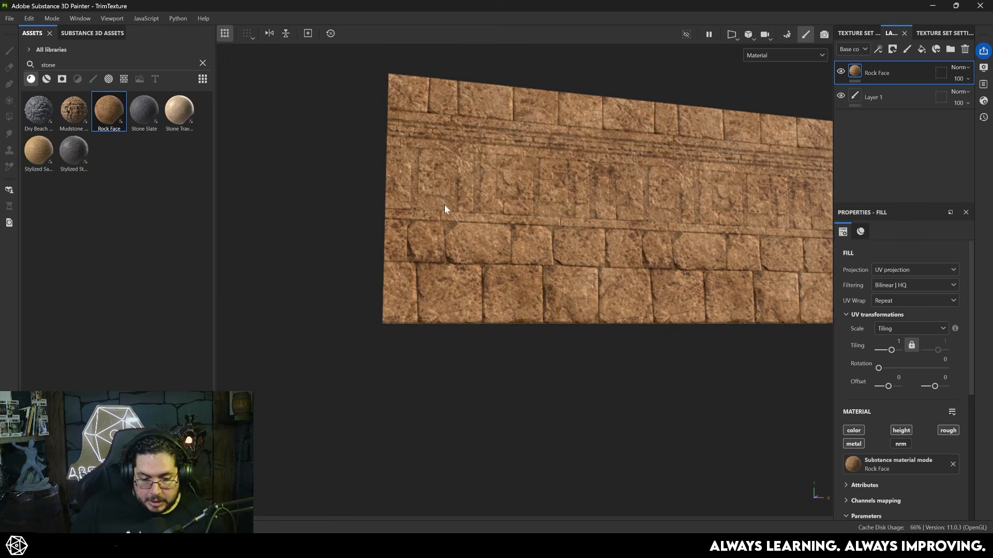
alt+middle_drag(441, 200, 314, 214)
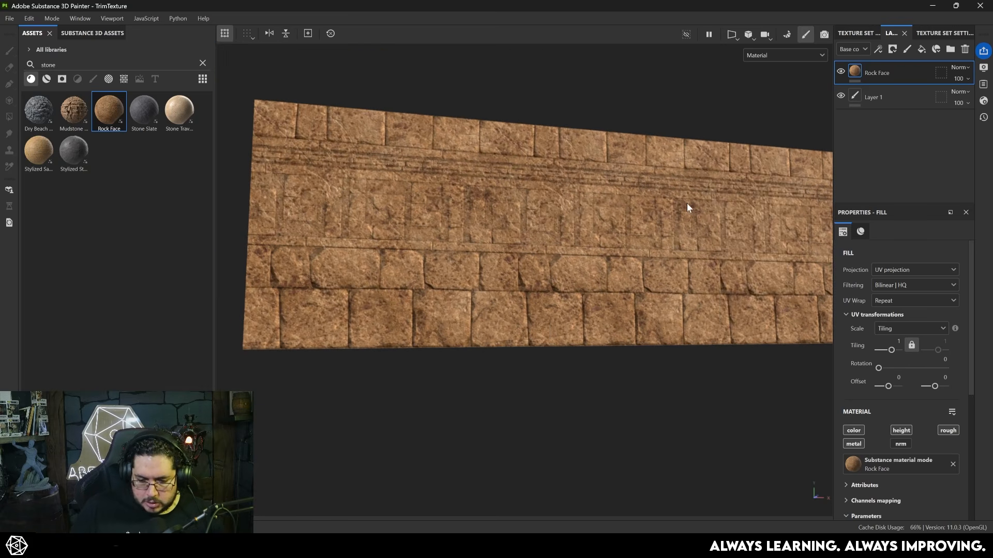
alt+drag(686, 203, 633, 235)
alt+right_drag(633, 235, 547, 272)
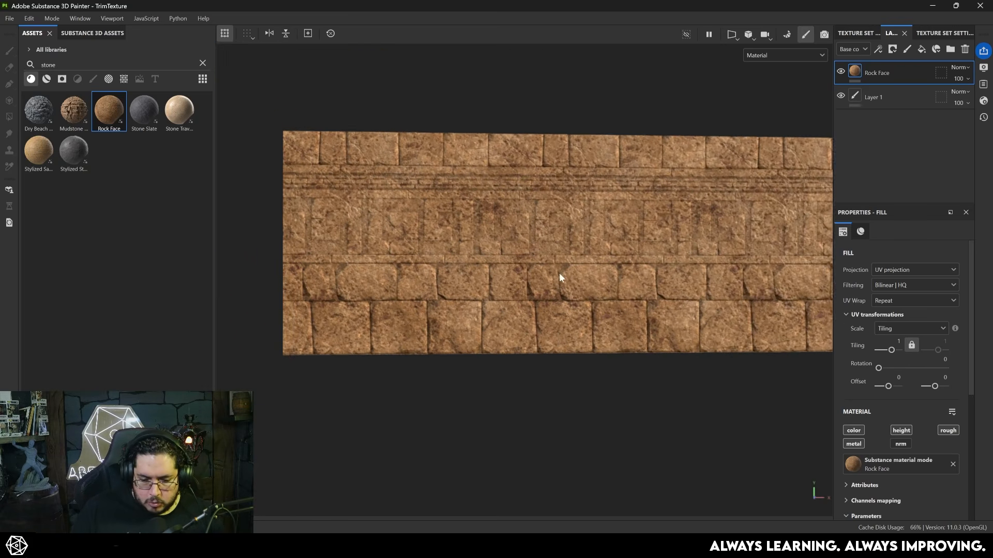
alt+middle_drag(547, 272, 489, 243)
alt+middle_drag(355, 253, 451, 258)
alt+drag(451, 258, 571, 233)
alt+drag(582, 268, 587, 288)
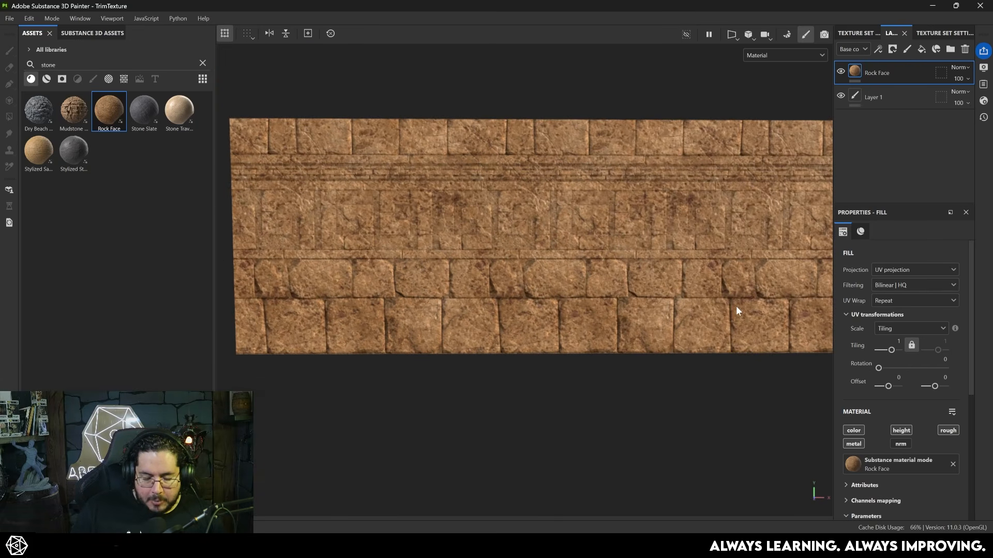
- Set Rock Face's height range to about 0.06, color variation to 0, holes density to 0.16, grain intensity to 0.43 and cracks intensity to 0.44
scroll(910, 433, down, 10)
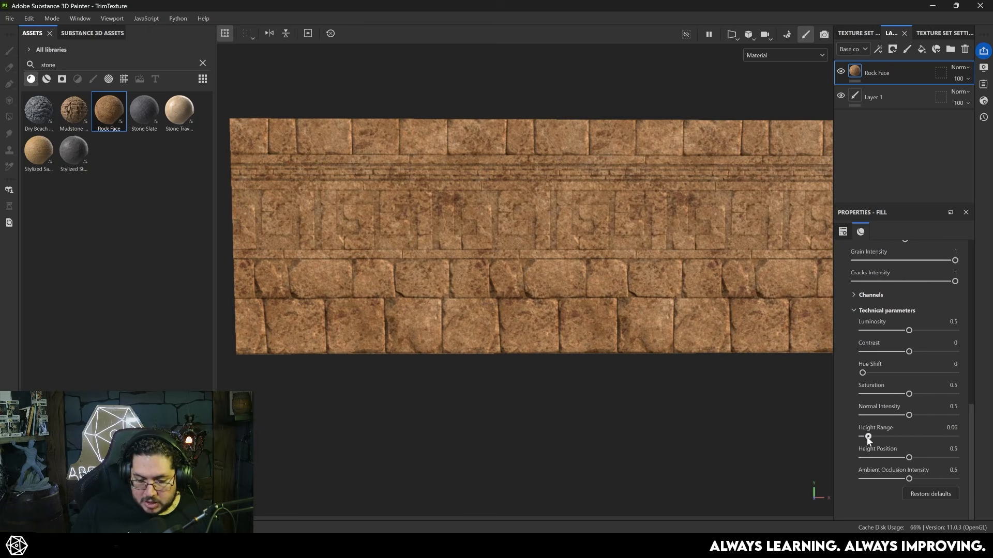
scroll(886, 365, up, 8)
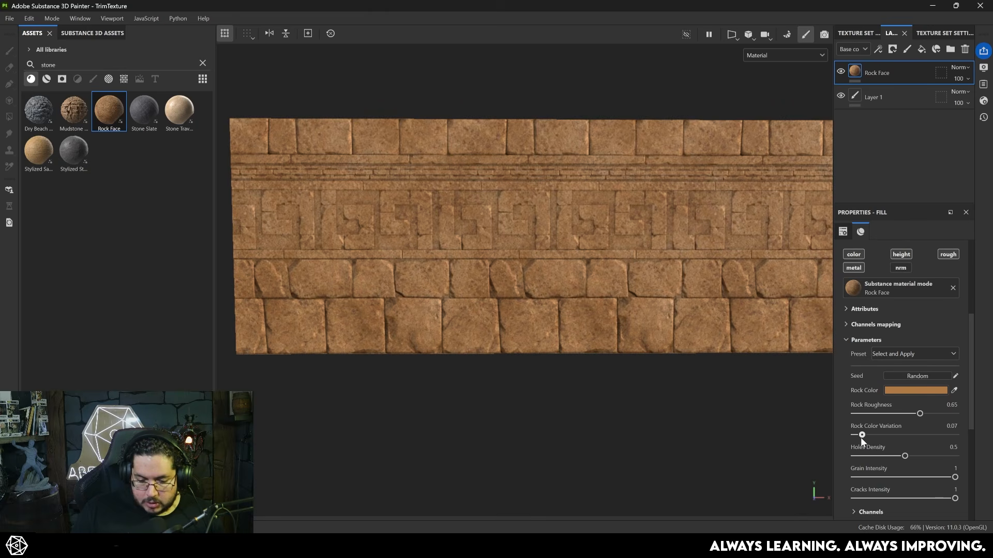
drag(860, 437, 852, 437)
drag(954, 477, 869, 459)
alt+drag(756, 387, 601, 318)
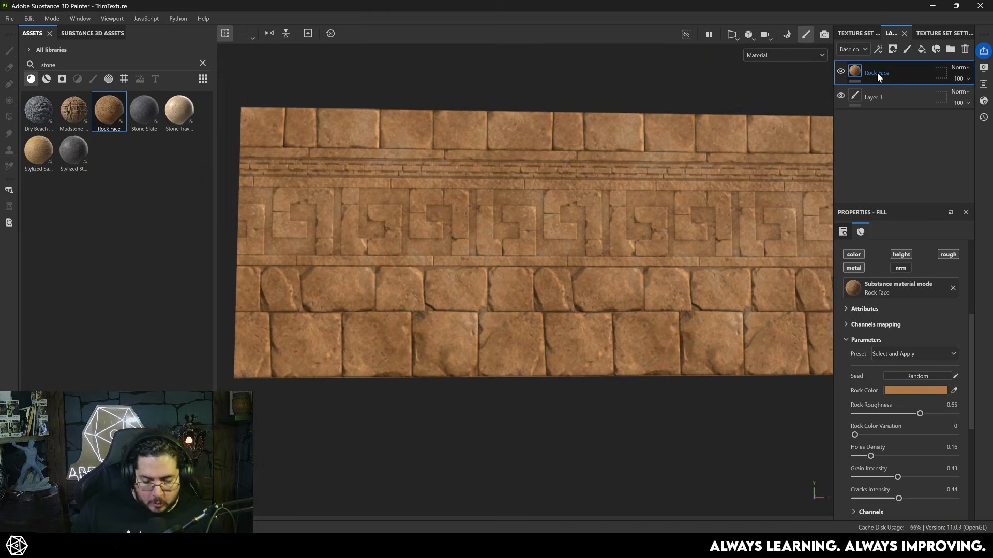
- Group the Rock Face layer into a folder, give the folder a black mask and add a color selection to it
key(ctrl+g)
right_click(883, 68)
click(903, 85)
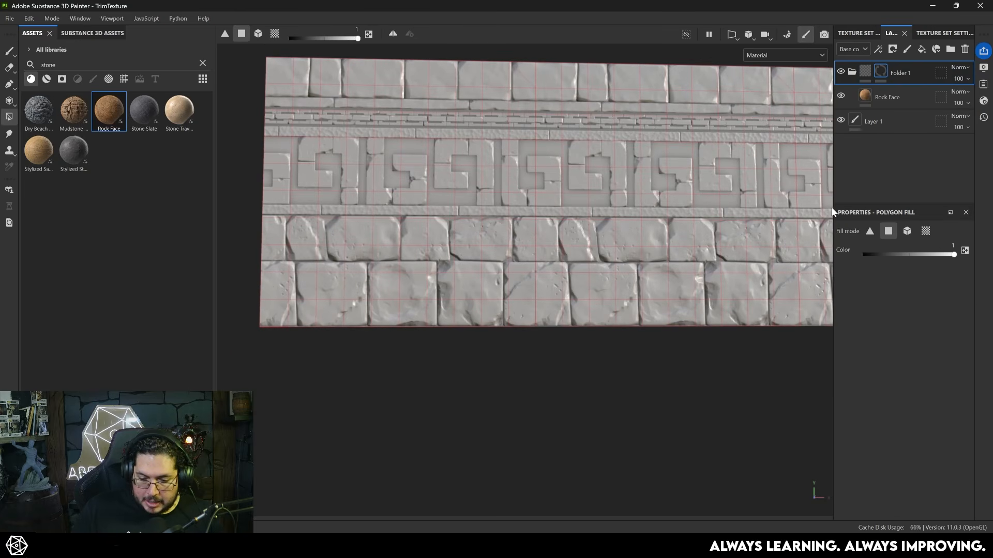
right_click(882, 73)
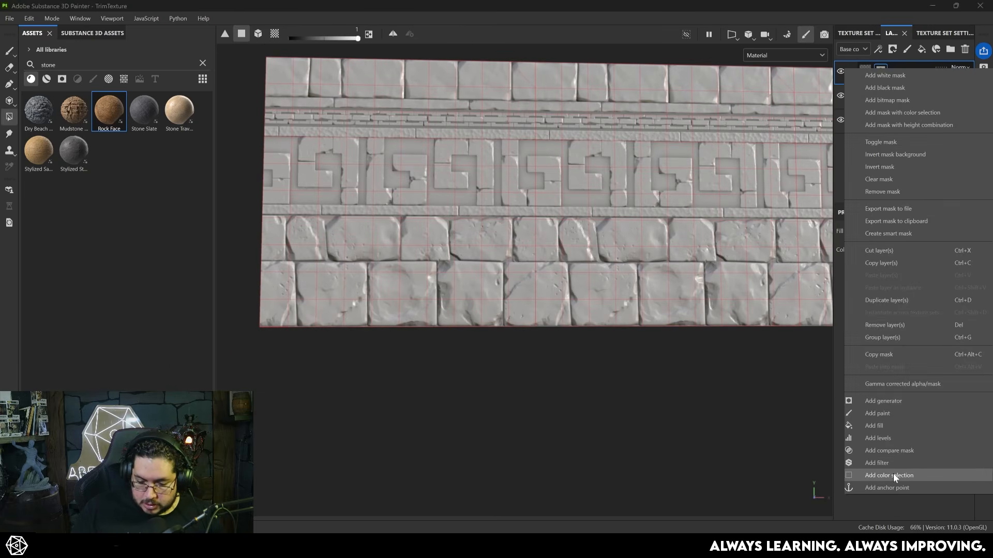
click(895, 476)
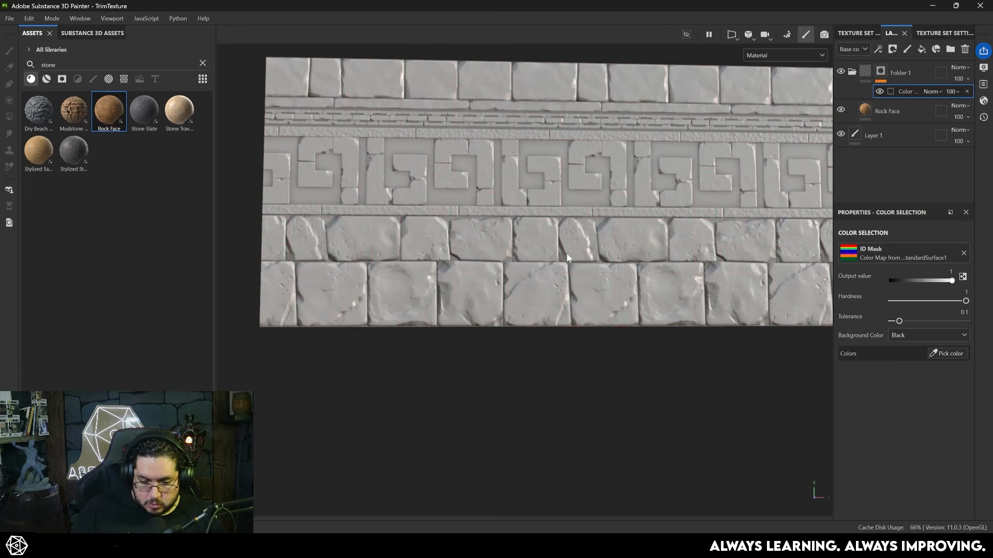
- Pick the dark green and orange ID colors of the two lower stone rows and the dark purple of their gaps for the mask
click(938, 354)
click(632, 291)
click(636, 253)
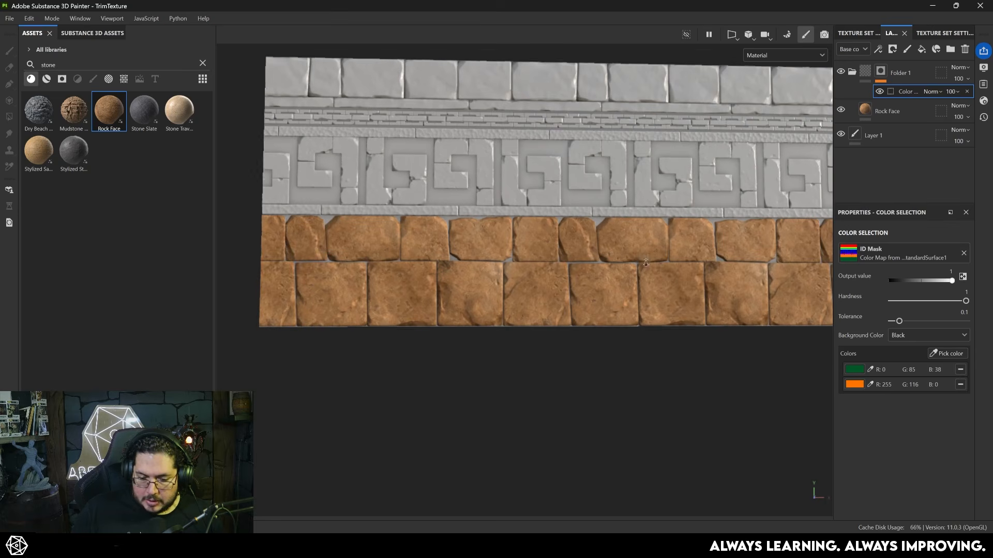
scroll(644, 257, up, 5)
click(946, 353)
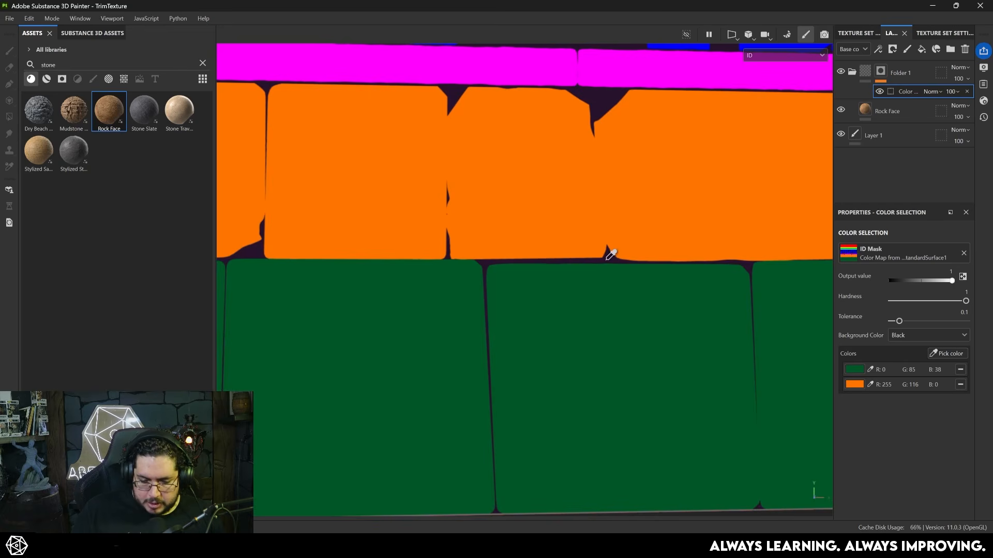
click(608, 259)
- Pick the ID color at the base of the gap between two bottom-row stones for the mask and check the result
scroll(576, 215, down, 5)
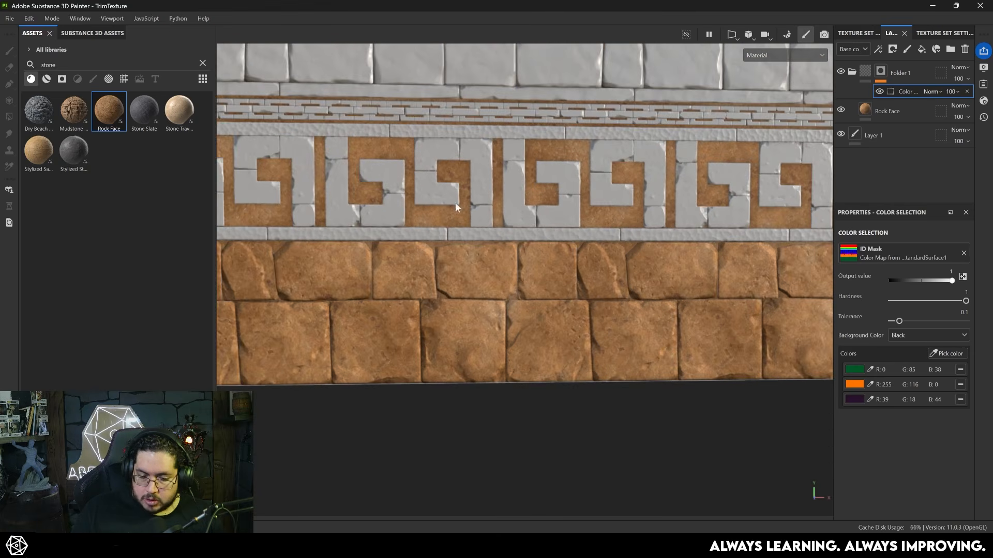
alt+drag(456, 207, 545, 222)
scroll(545, 223, down, 3)
alt+middle_drag(545, 222, 525, 173)
scroll(517, 235, up, 6)
alt+drag(500, 284, 472, 300)
scroll(472, 300, up, 5)
click(951, 354)
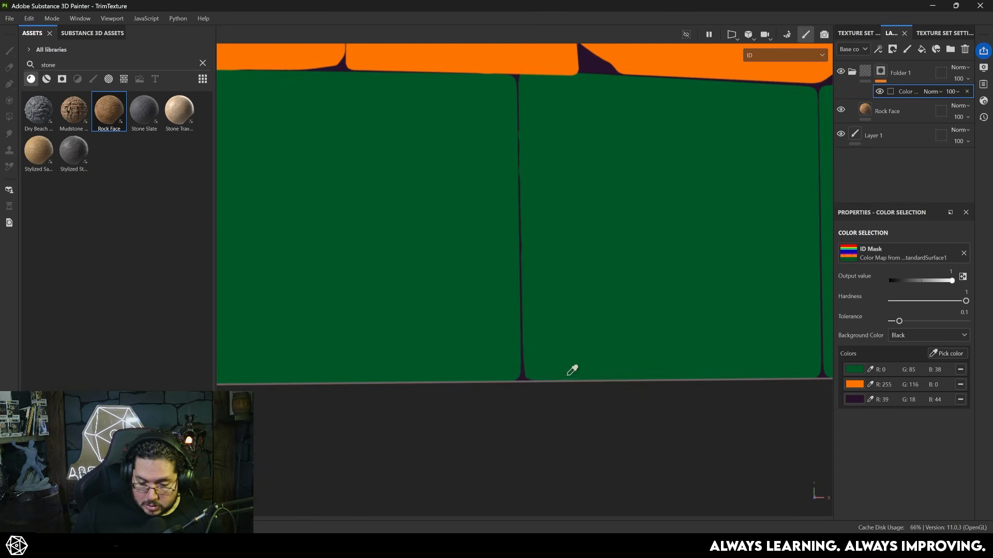
click(520, 381)
scroll(520, 382, down, 6)
alt+drag(597, 293, 453, 295)
alt+middle_drag(452, 295, 462, 261)
scroll(637, 242, up, 2)
- Change the Rock Face layer's color to a muted, less saturated brown
click(877, 112)
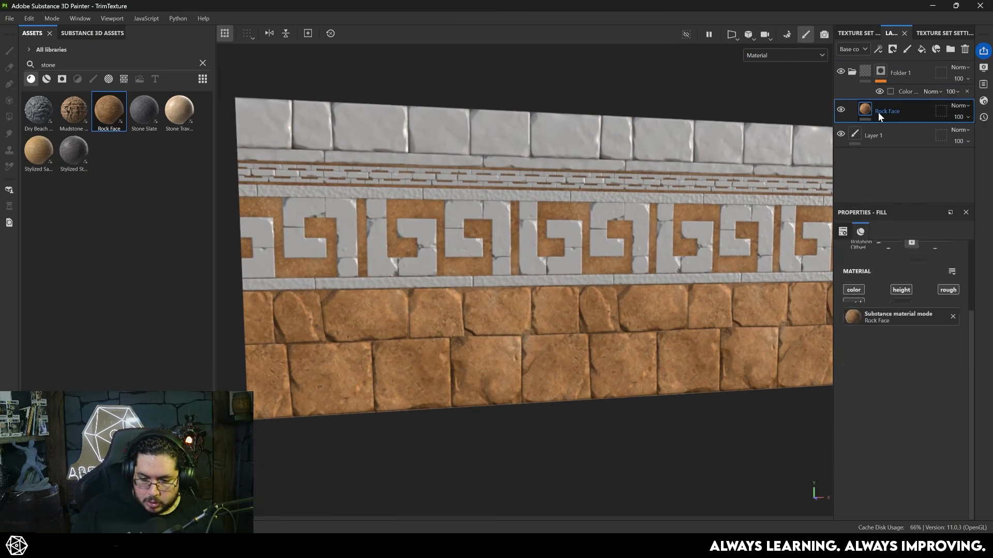
click(920, 472)
drag(844, 408, 826, 407)
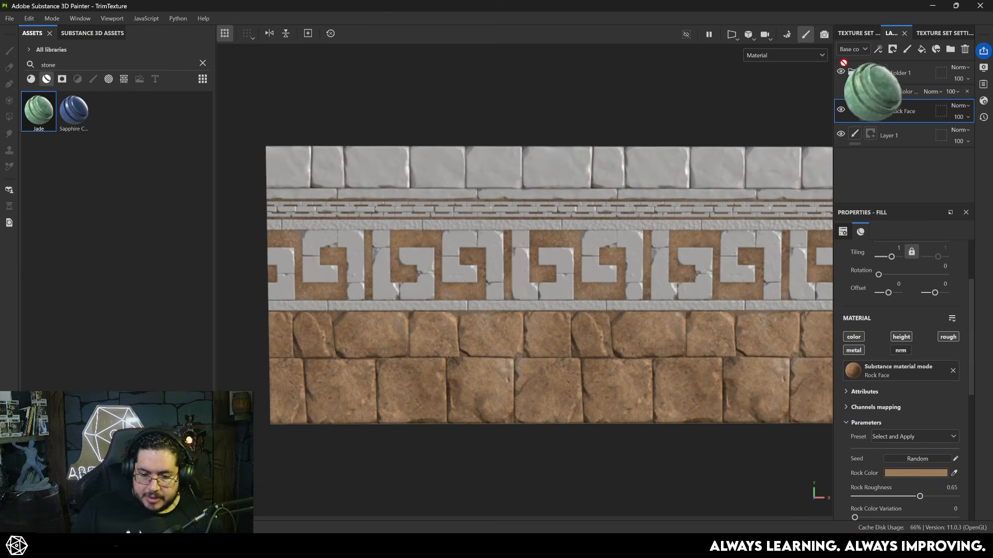
- Add the Jade smart material on top of the layer stack and give it a black mask with a color selection
drag(882, 88, 867, 74)
right_click(864, 74)
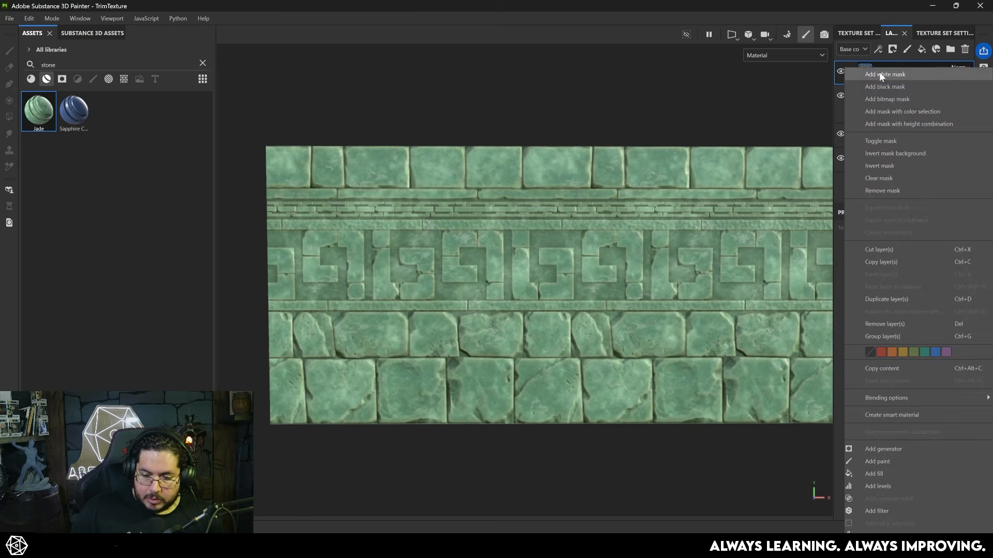
click(885, 85)
right_click(867, 70)
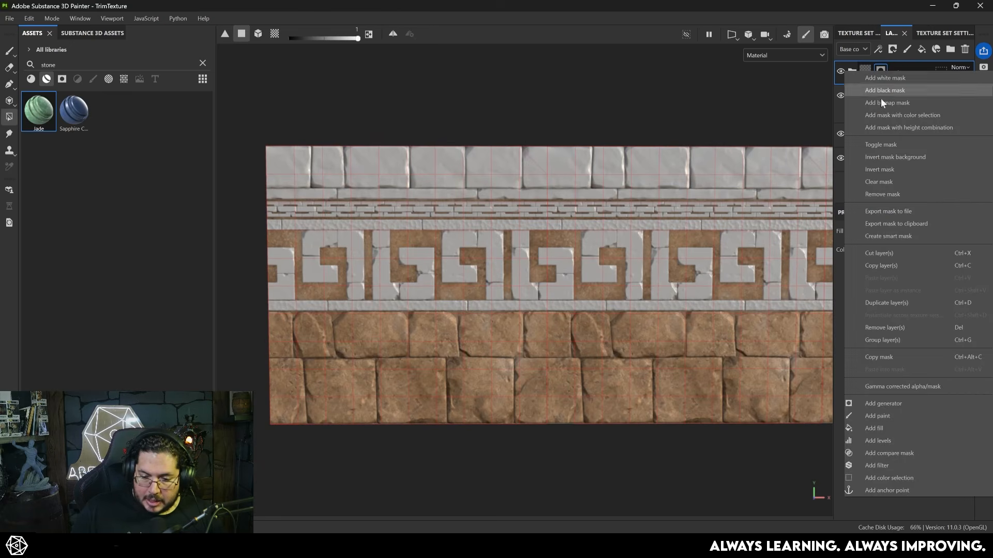
click(885, 475)
- Pick the red ID color of the upper stone row and the yellow of the thin strip below it for the Jade mask
click(952, 356)
click(546, 183)
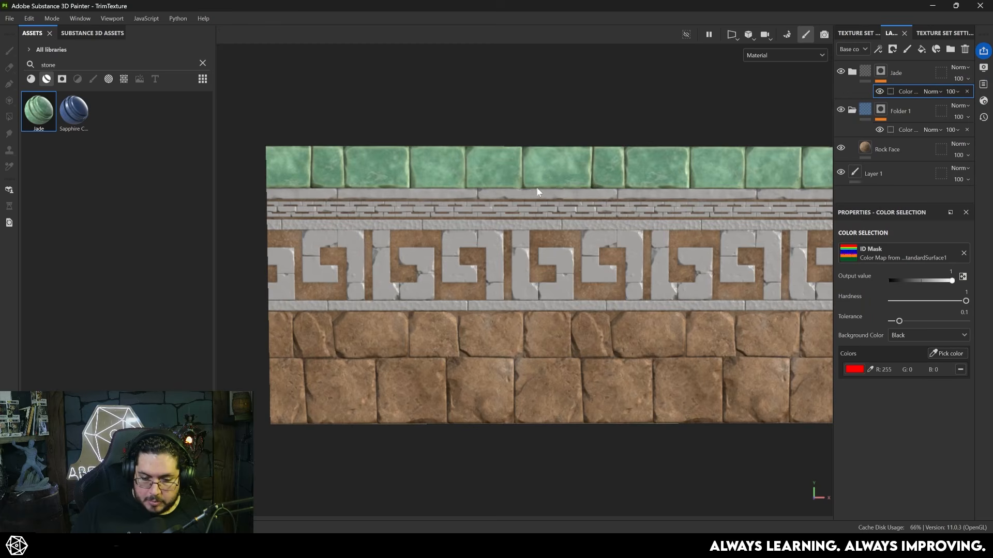
alt+drag(545, 186, 605, 199)
alt+right_drag(605, 199, 762, 324)
click(950, 353)
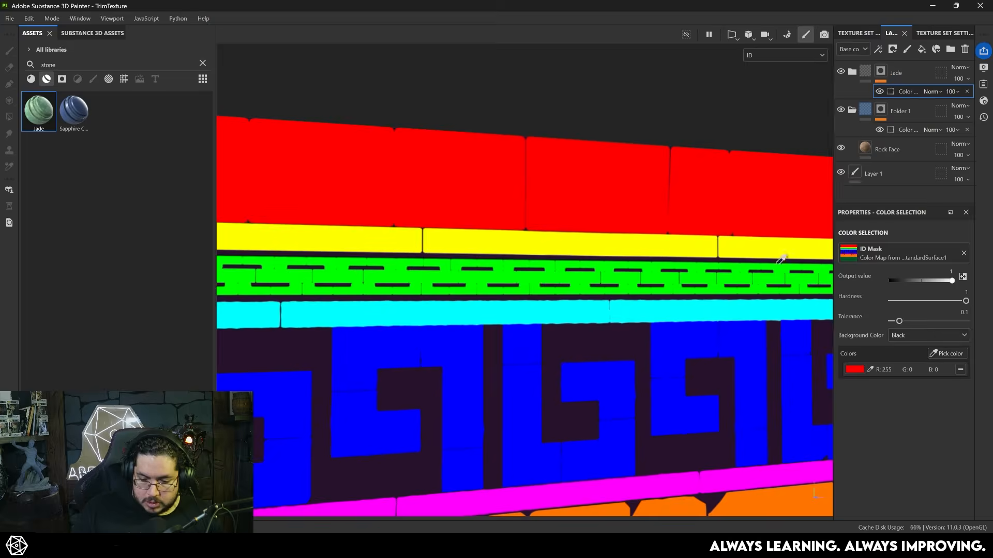
click(569, 248)
alt+drag(585, 252, 482, 202)
alt+right_drag(563, 289, 481, 254)
alt+middle_drag(603, 245, 404, 192)
alt+drag(404, 192, 501, 206)
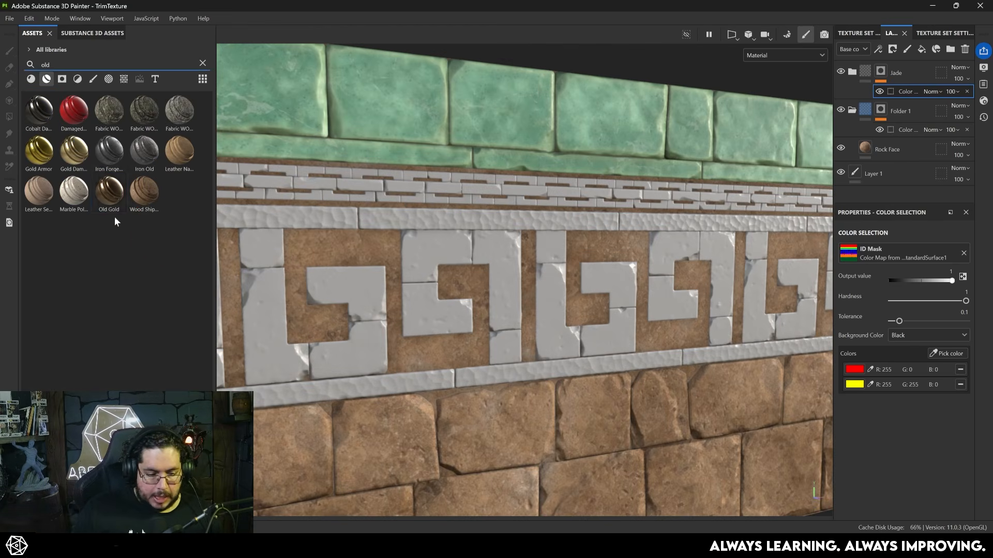
- Find the Old Gold smart material, add it above Jade and give it a black mask with a color selection
drag(109, 199, 898, 62)
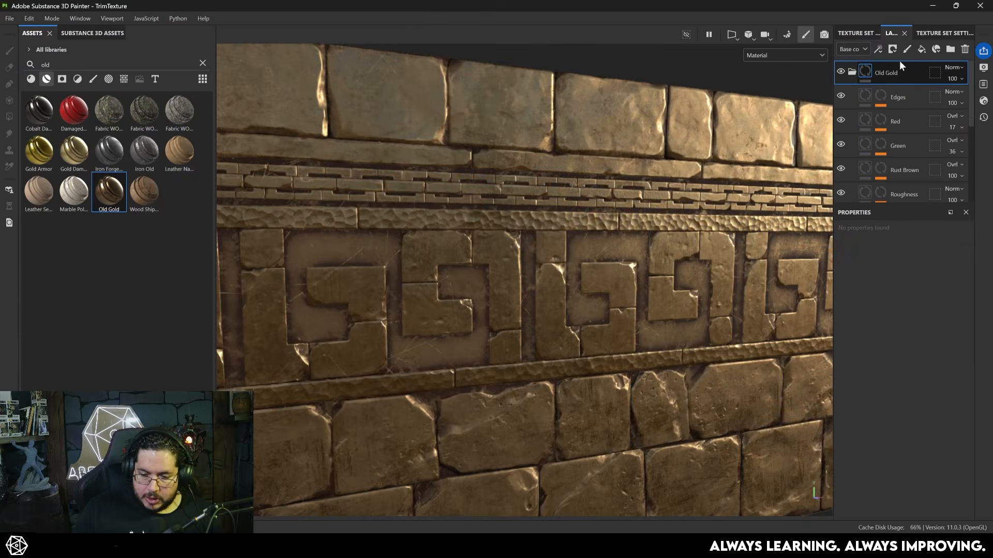
right_click(887, 71)
click(902, 114)
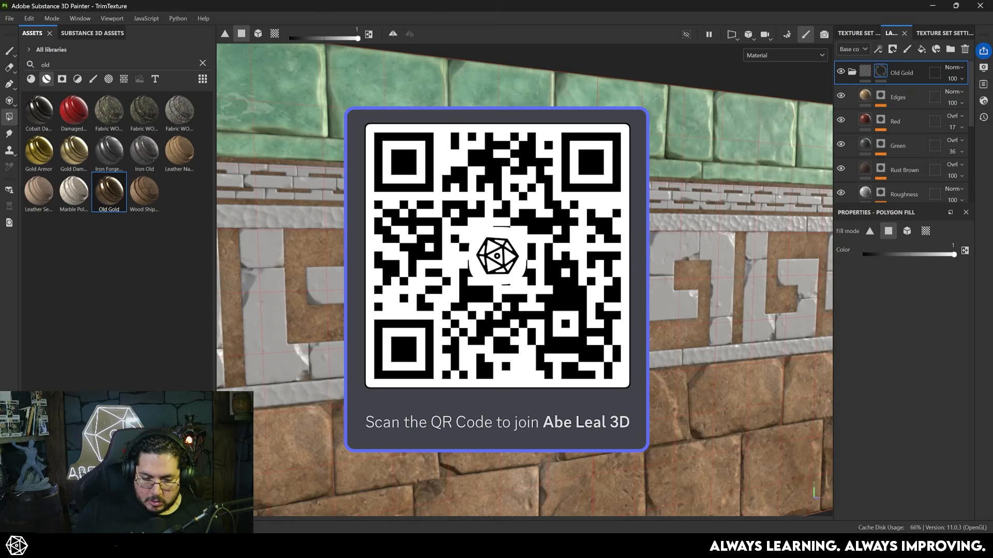
- Pick the green ID color of the small brick band and the magenta of the strip below the key pattern for the Old Gold mask
click(932, 354)
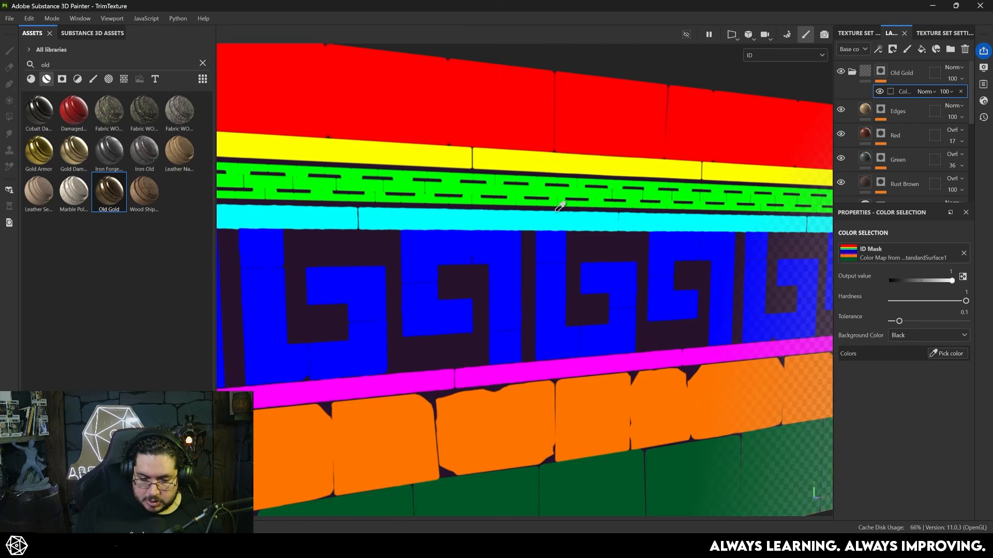
click(560, 189)
click(951, 354)
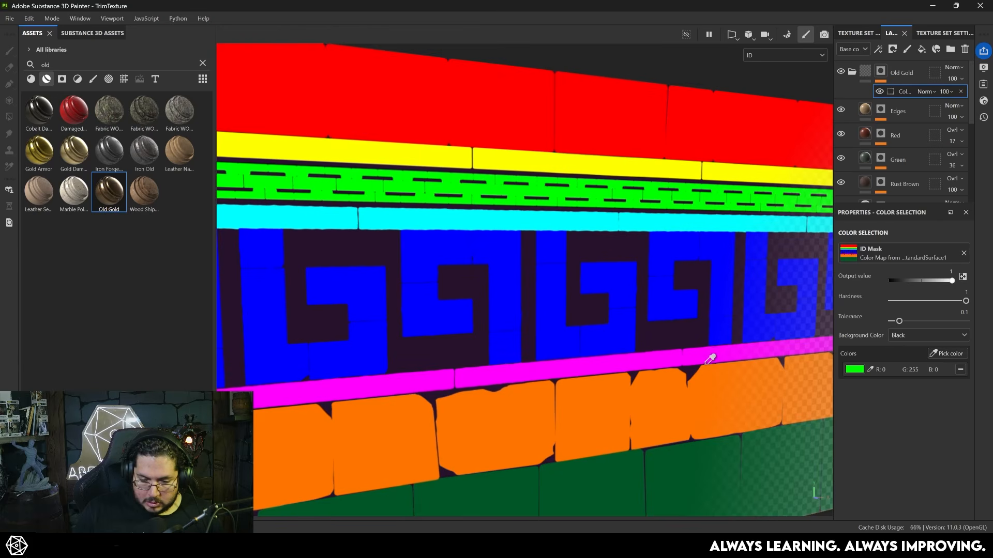
click(639, 356)
scroll(593, 302, up, 5)
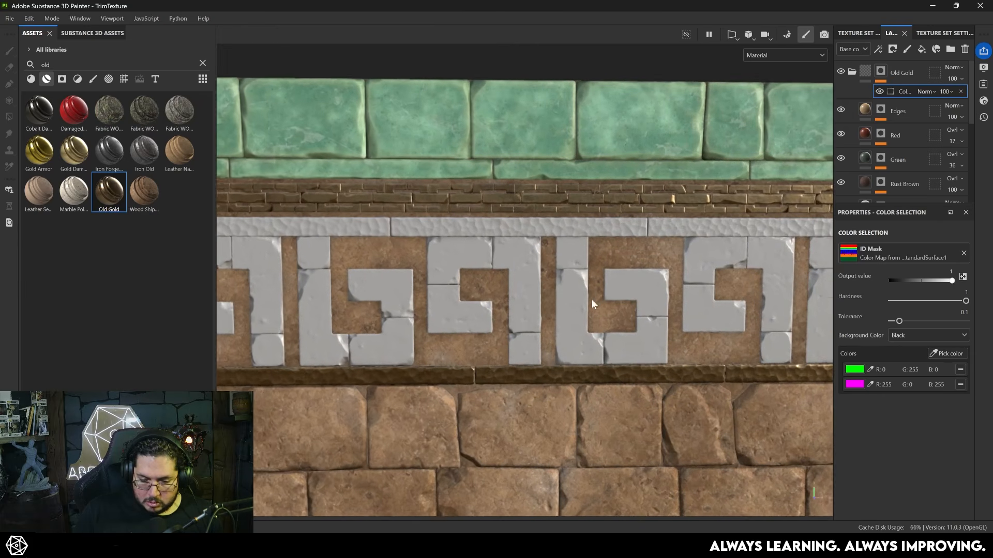
scroll(629, 252, down, 2)
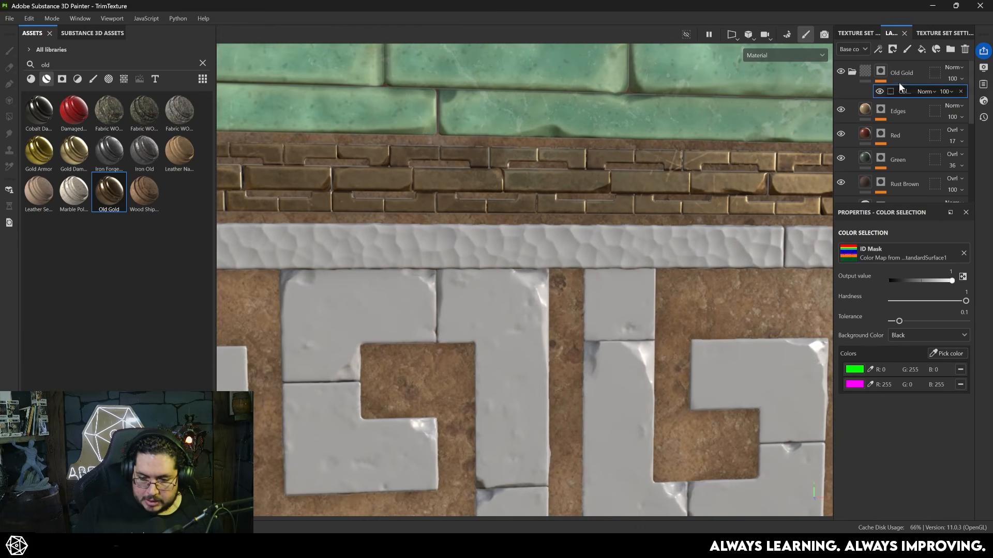
- Collapse the Old Gold folder and add the cyan ID color of the strip above the key pattern to the Jade mask
click(851, 72)
click(882, 107)
click(902, 129)
scroll(648, 235, down, 5)
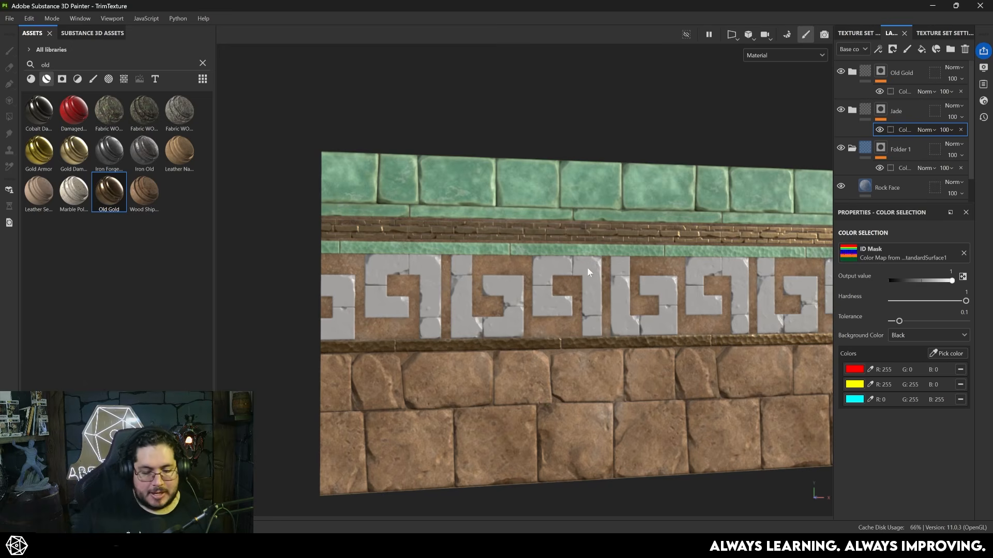
scroll(517, 236, down, 2)
scroll(517, 236, down, 1)
alt+middle_drag(600, 343, 537, 306)
scroll(553, 268, down, 2)
alt+middle_drag(553, 268, 424, 282)
scroll(649, 316, up, 3)
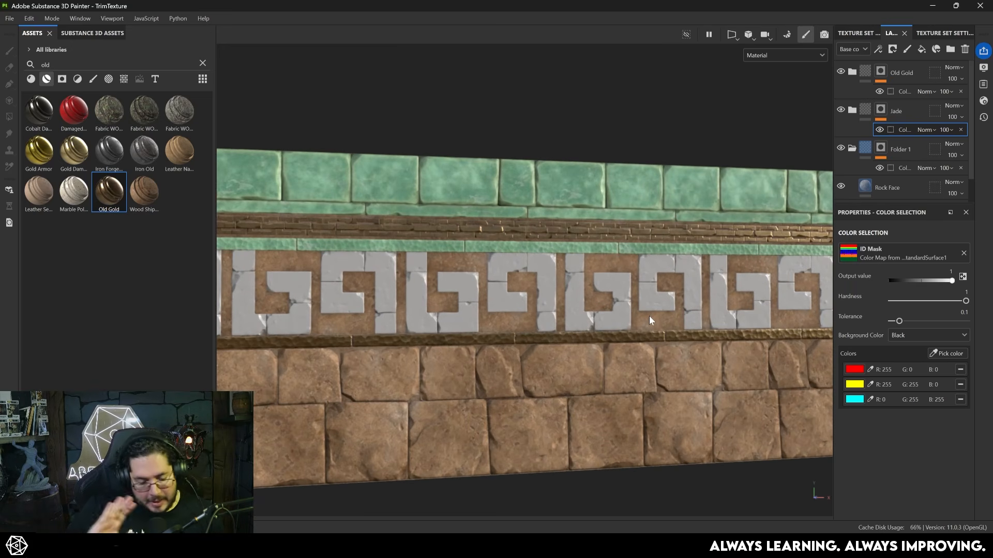
scroll(649, 315, up, 5)
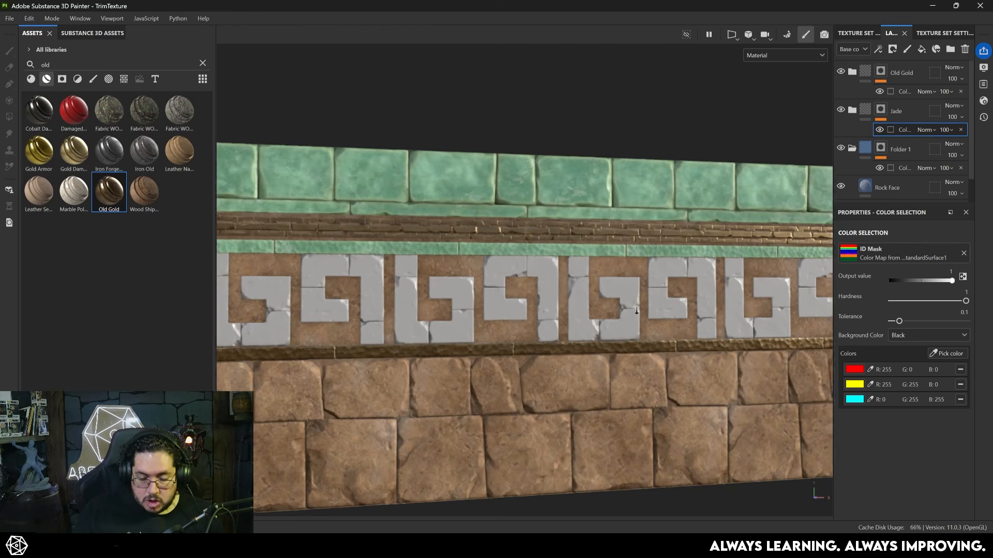
scroll(518, 290, down, 2)
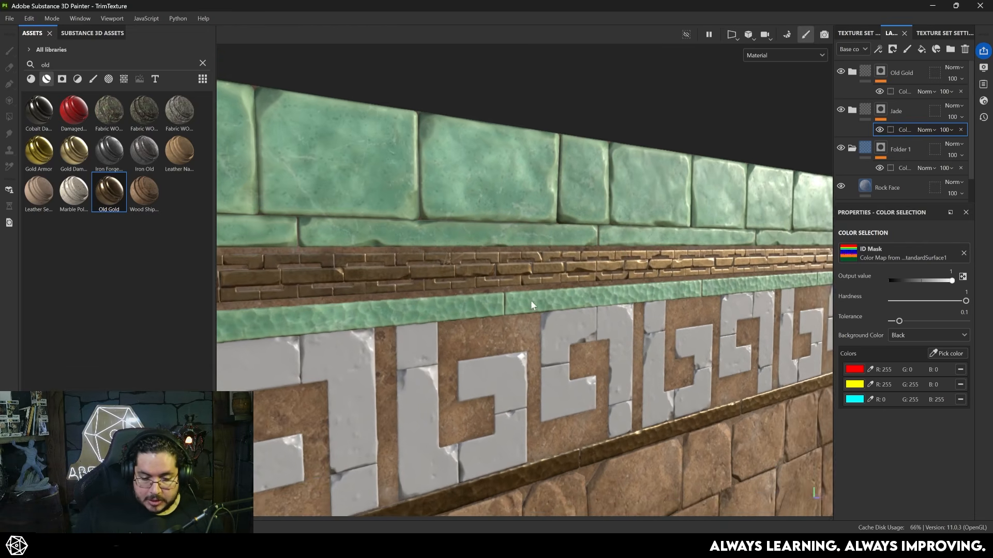
- Add the blue ID color of the key pattern to the Jade mask
click(940, 356)
click(658, 294)
scroll(662, 312, down, 3)
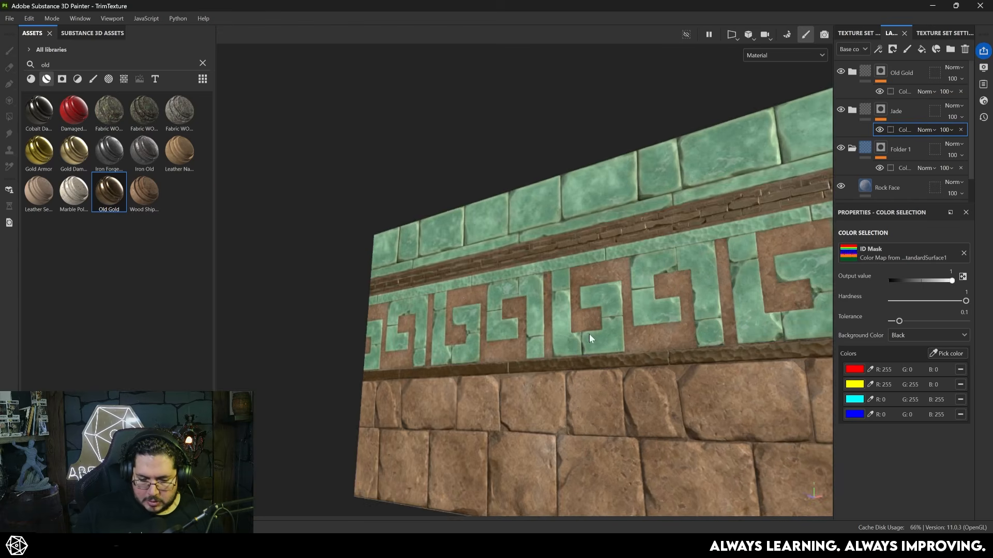
scroll(684, 362, up, 4)
- Add the cyan ID color of the strip above the key pattern to the Old Gold mask and check the trim
alt+middle_drag(684, 364, 655, 264)
alt+drag(382, 231, 481, 259)
scroll(699, 307, up, 3)
alt+drag(574, 315, 598, 287)
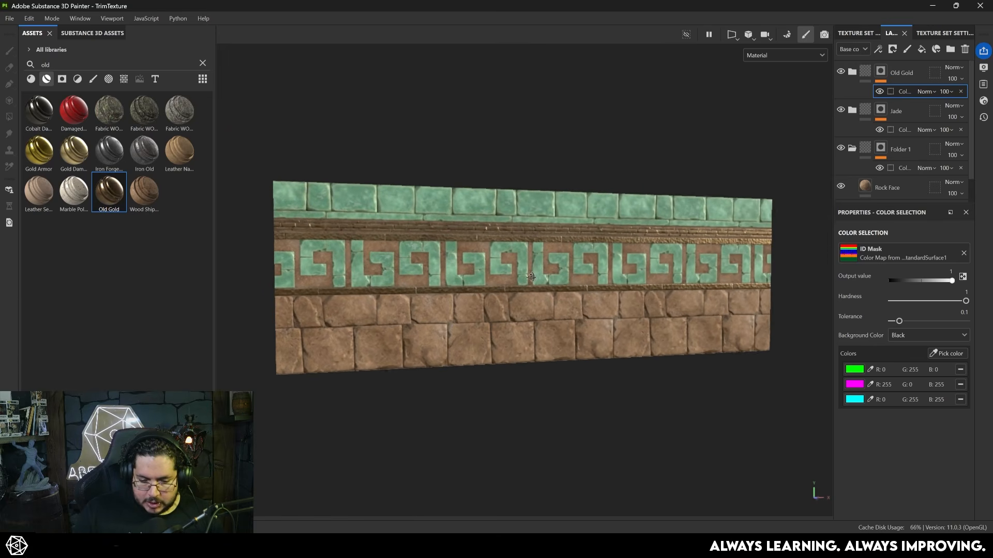
scroll(550, 300, up, 3)
scroll(597, 287, up, 2)
alt+middle_drag(382, 241, 498, 263)
scroll(498, 262, up, 3)
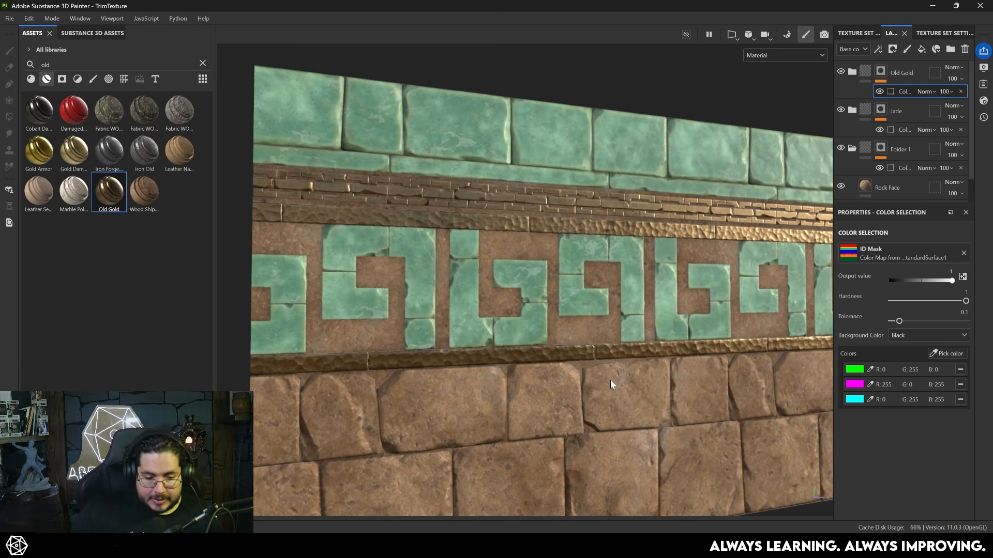
scroll(590, 307, down, 5)
alt+drag(589, 307, 637, 305)
alt+drag(611, 315, 602, 310)
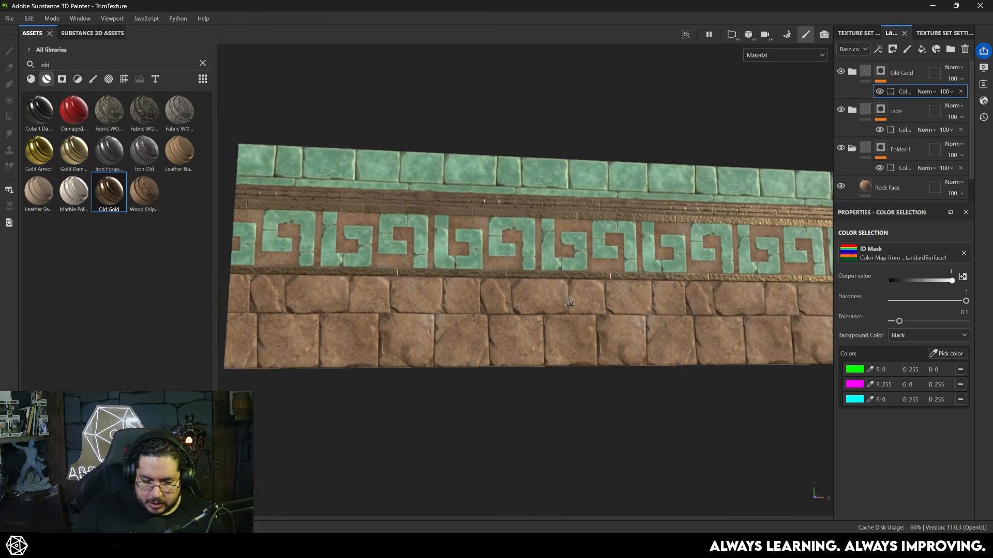
scroll(600, 310, up, 2)
- Add a fill layer above Old Gold and set its base color to dark red 582020
click(911, 73)
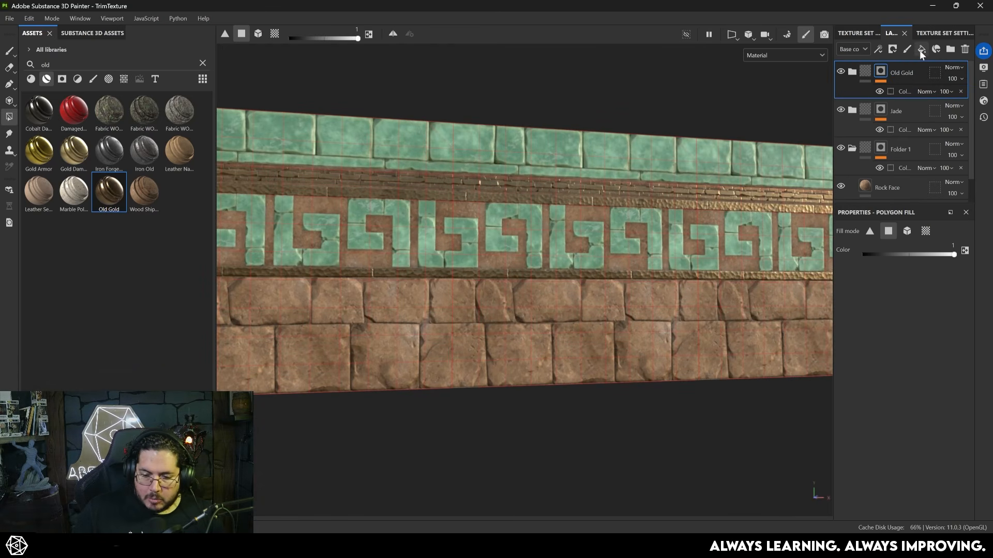
click(921, 49)
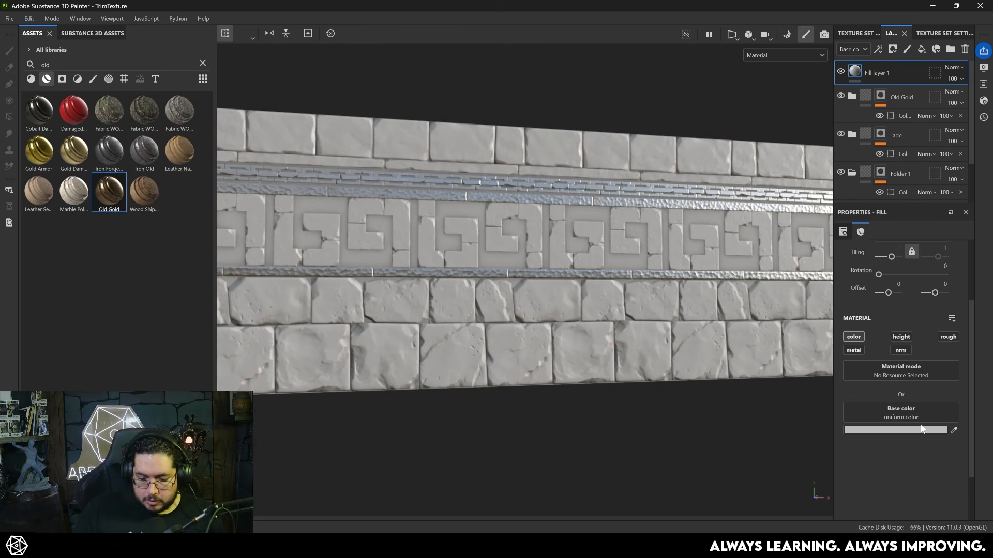
click(921, 429)
drag(873, 425, 854, 437)
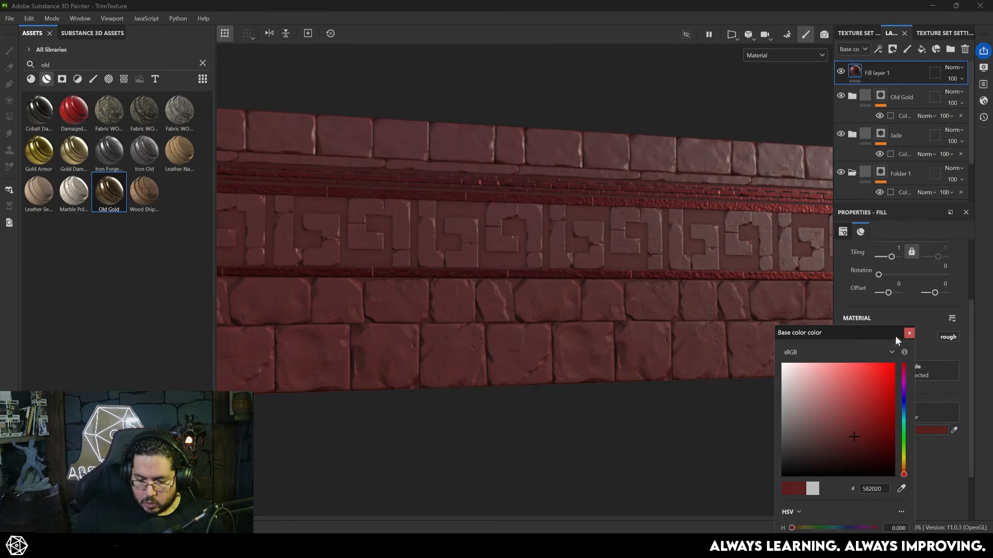
click(908, 333)
- Give the dark red fill layer a black mask and add a fill effect to that mask
right_click(879, 78)
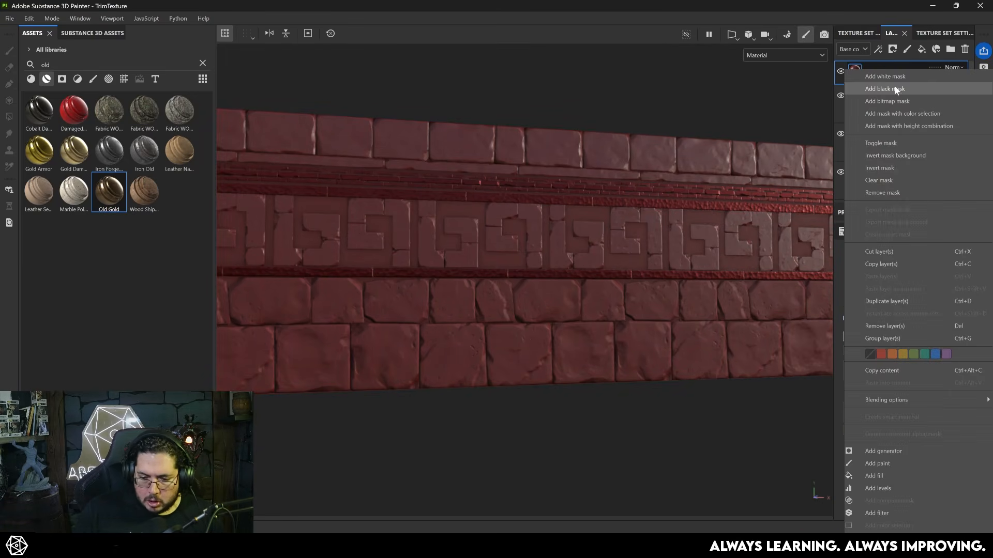
click(897, 88)
right_click(875, 72)
click(897, 428)
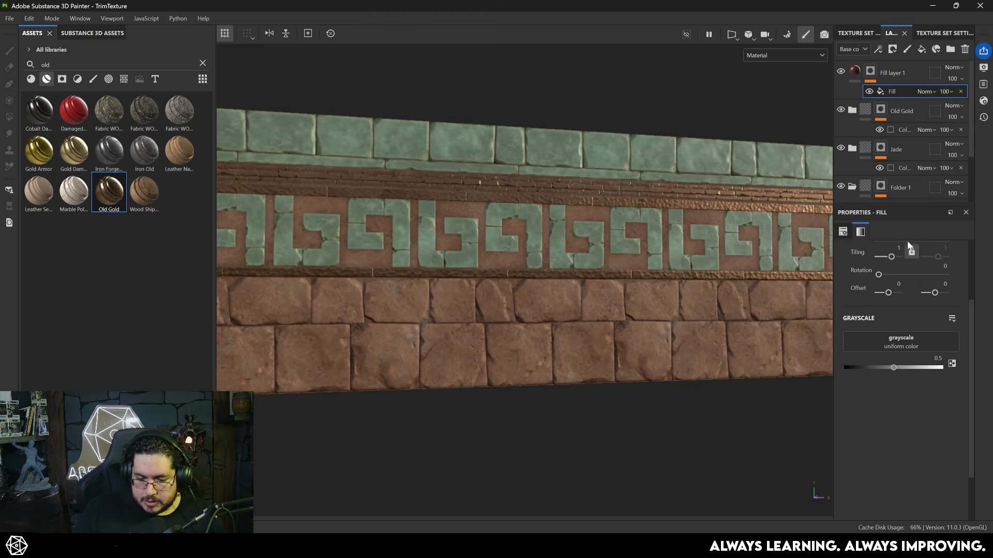
- Use the Clouds 2 texture as the mask fill's grayscale, with balance 0.24 and contrast 0.2
click(907, 337)
text(cloud)
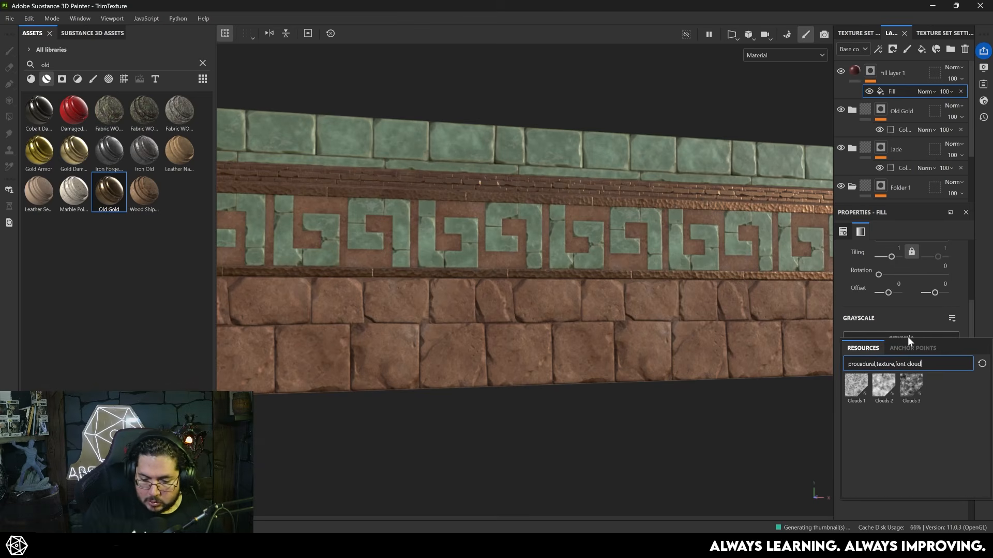
click(882, 386)
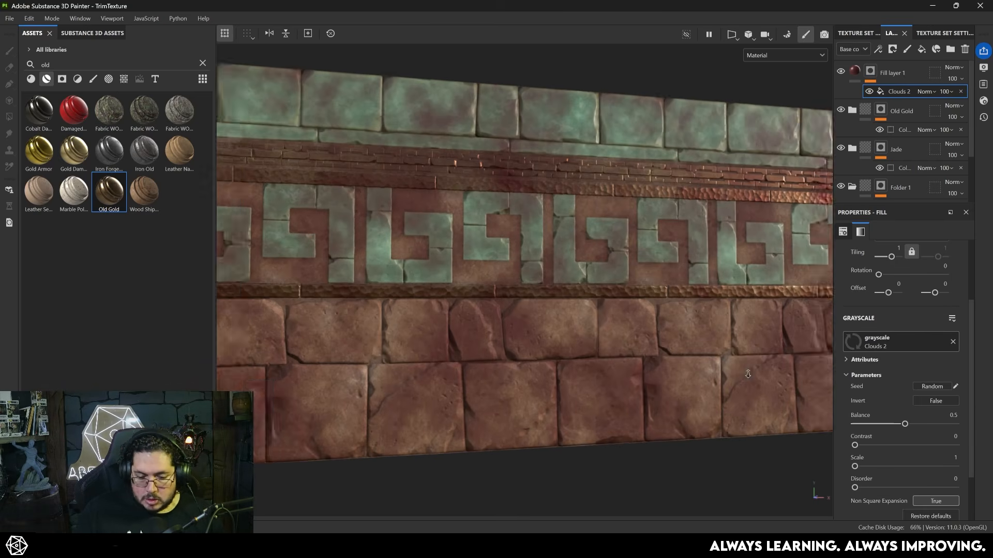
alt+right_drag(747, 374, 765, 377)
drag(870, 443, 878, 424)
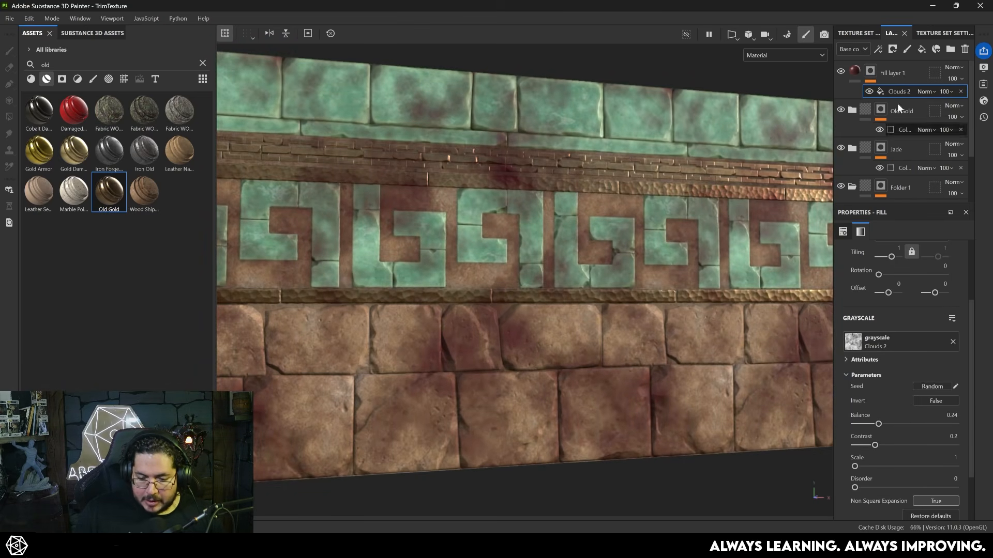
- Try Multiply on the dark red fill layer, settle on Overlay blending and lower its opacity to about 35
click(952, 67)
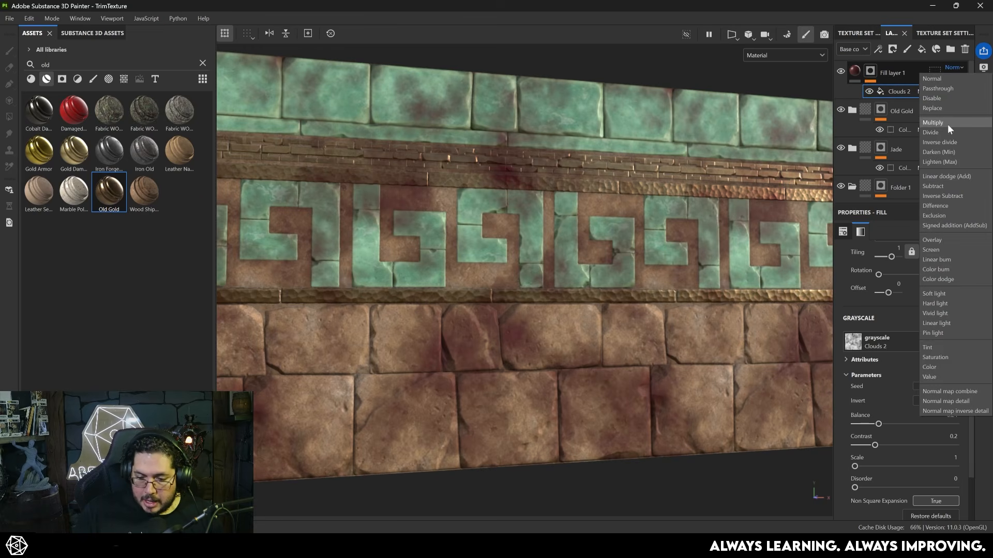
click(949, 125)
click(952, 67)
click(942, 240)
scroll(569, 255, up, 5)
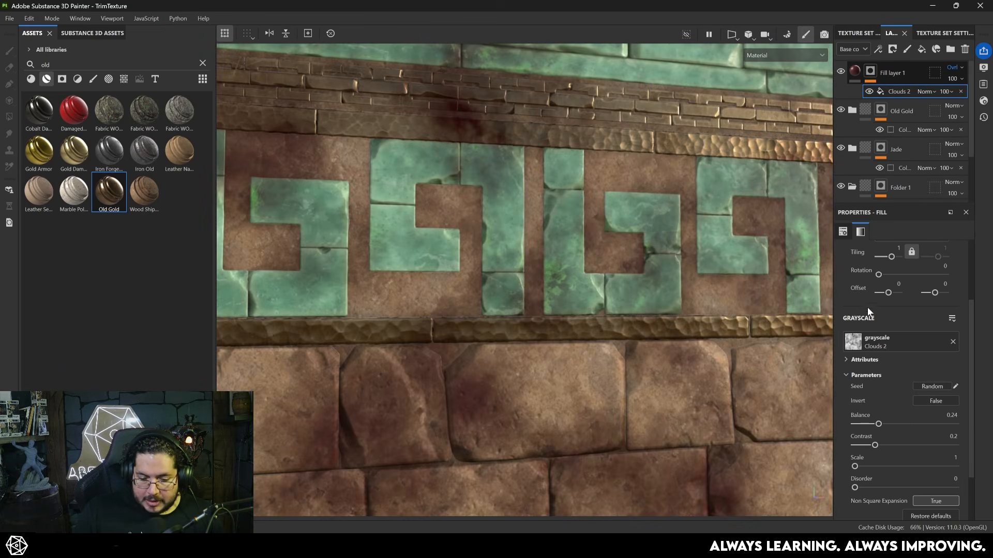
click(952, 78)
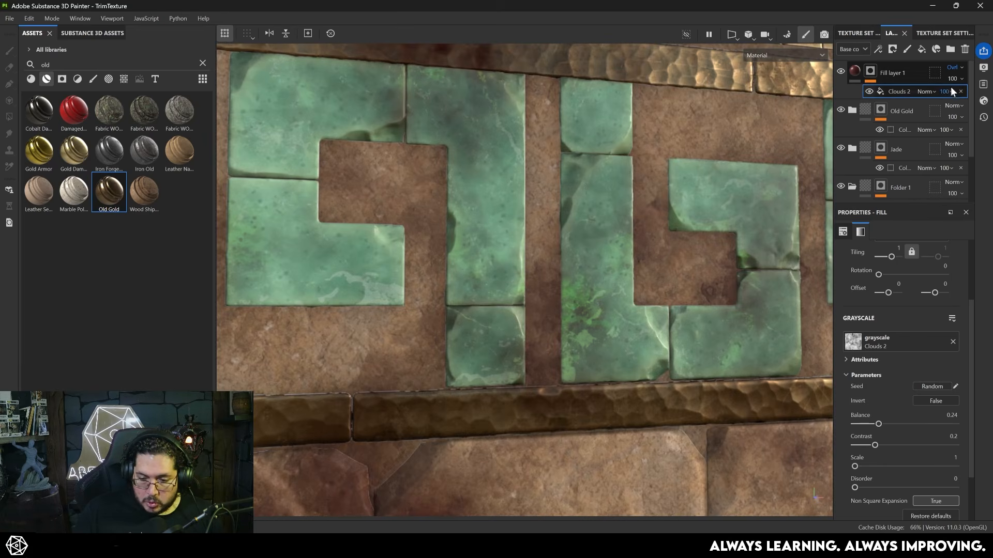
drag(963, 95, 959, 98)
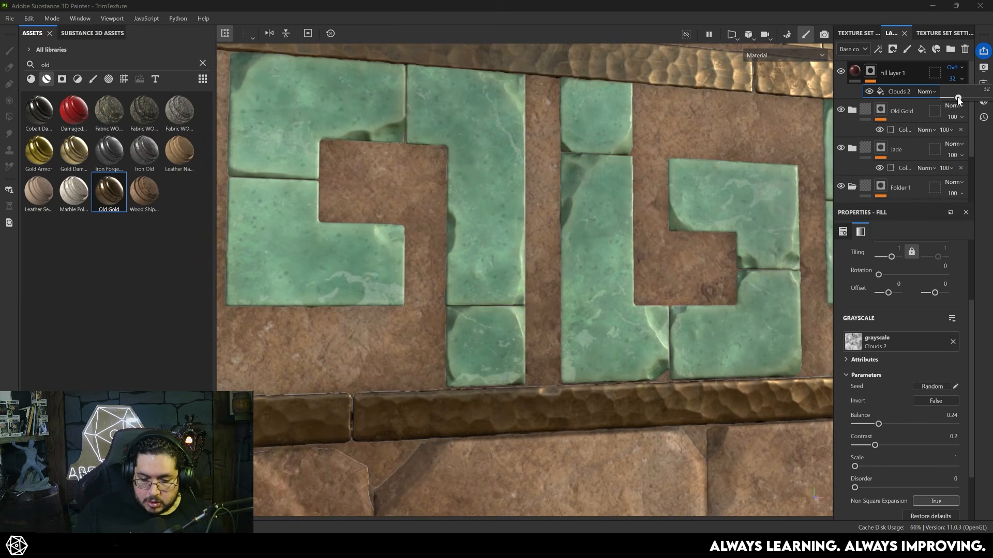
- Toggle the dark red fill layer's visibility and compare its tint across the whole trim
scroll(667, 305, down, 5)
alt+middle_drag(592, 282, 665, 233)
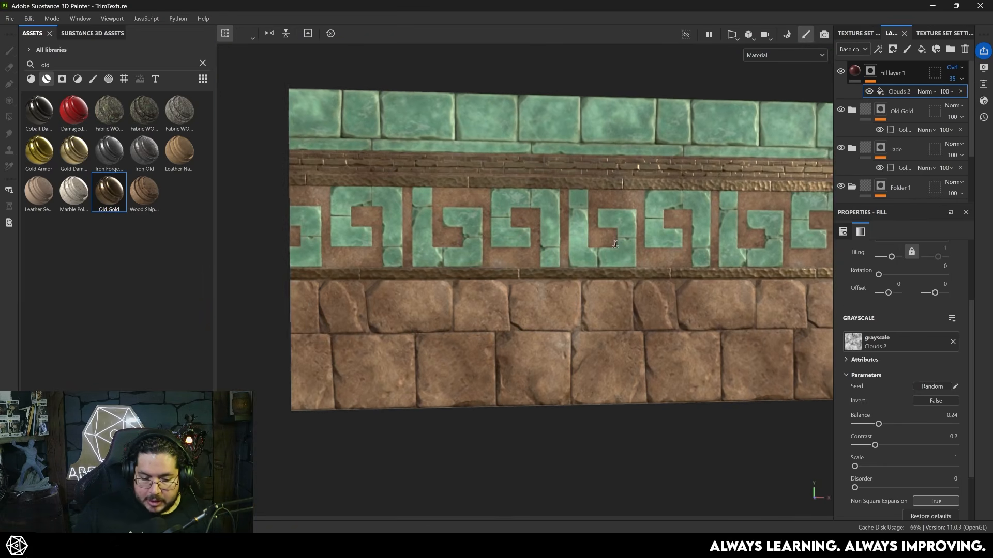
alt+right_drag(665, 233, 652, 229)
click(842, 72)
click(841, 72)
alt+middle_drag(569, 336, 448, 309)
alt+middle_drag(569, 262, 646, 232)
alt+right_drag(647, 233, 585, 198)
alt+drag(586, 197, 677, 223)
alt+right_drag(677, 223, 869, 331)
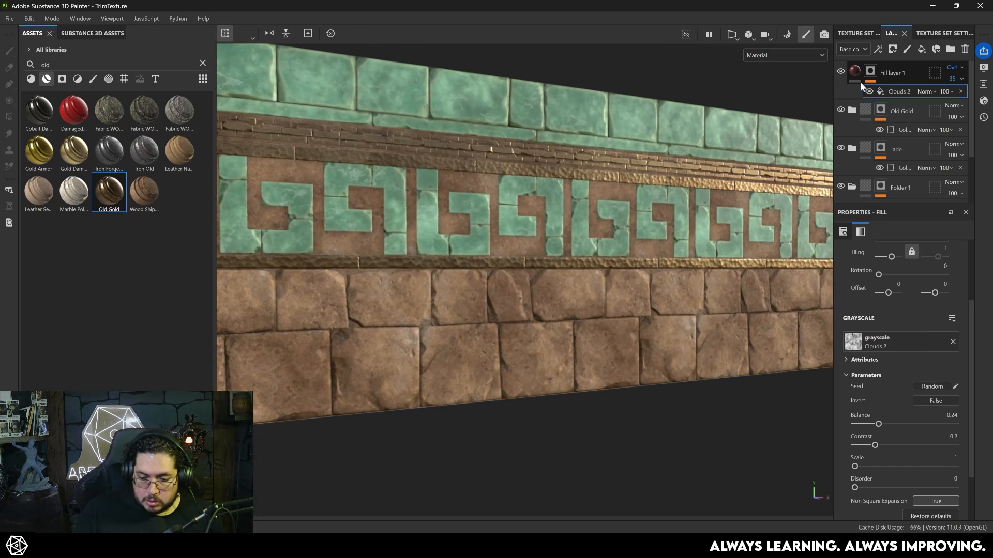
- Set the Clouds 2 mask tiling to 2.39 and review the pattern on the trim
drag(891, 256, 893, 257)
alt+drag(597, 302, 615, 340)
alt+right_drag(615, 340, 553, 310)
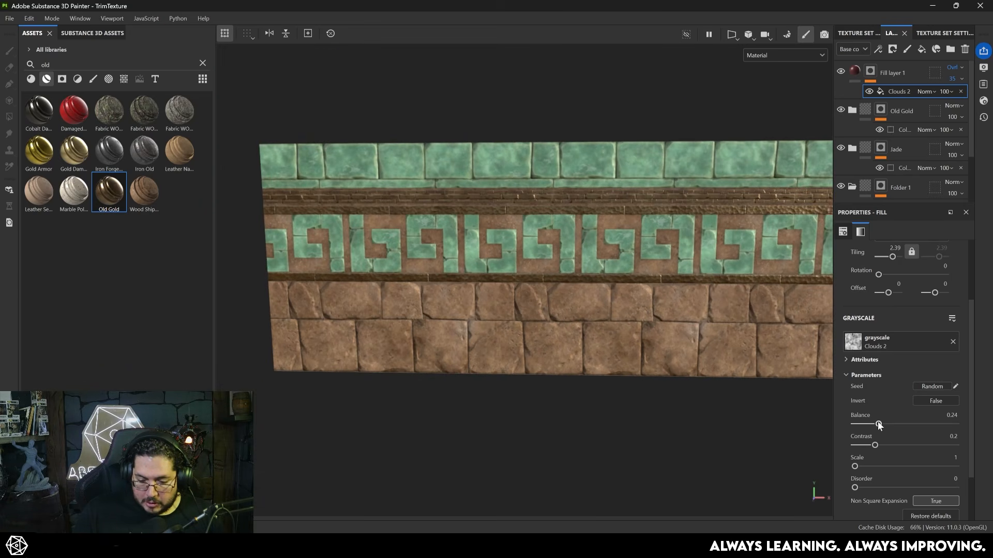
- Set the Clouds 2 mask's balance to 0.15 and contrast to 0.78, checking the color variation from several angles
drag(879, 424, 873, 424)
alt+drag(757, 381, 705, 331)
alt+right_drag(705, 331, 675, 315)
alt+middle_drag(675, 315, 631, 317)
alt+right_drag(631, 317, 533, 317)
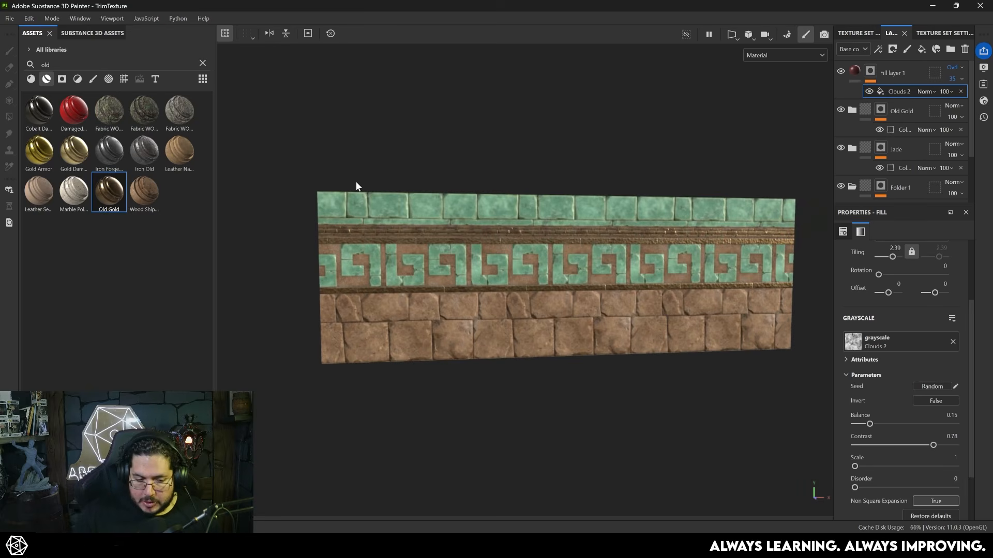
- Search the Substance 3D assets for "dirt" and add the Volcanic Dirt material as the topmost layer
click(93, 32)
text(dirt)
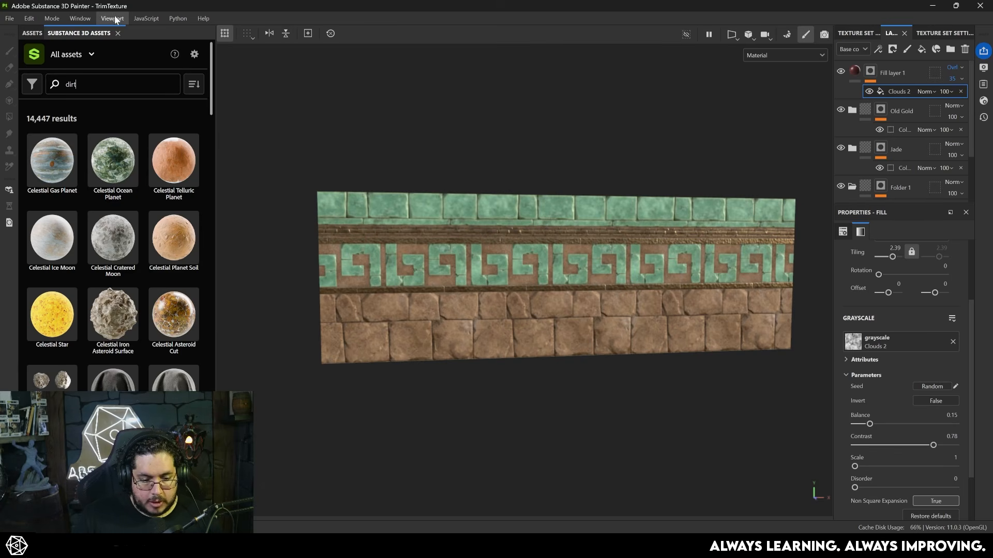
key(Return)
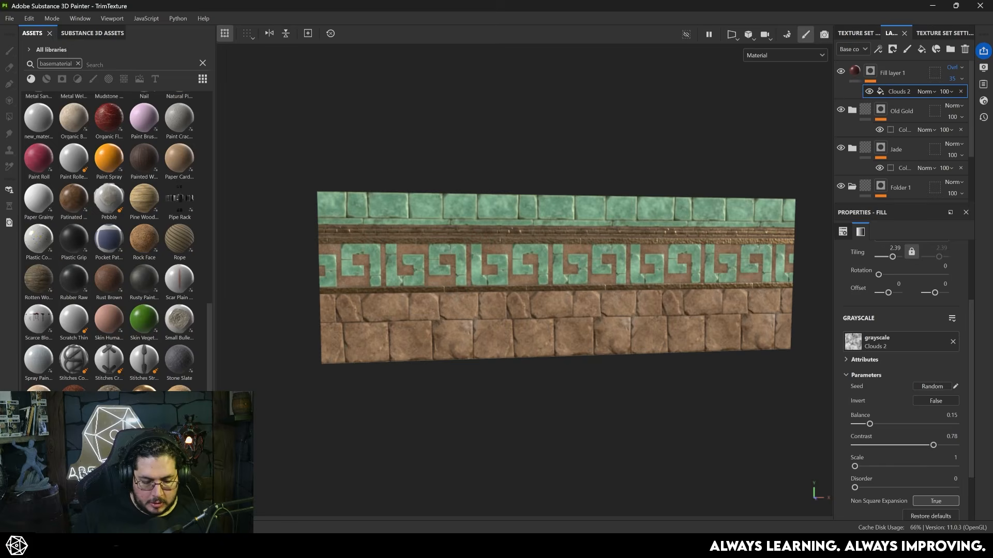
drag(145, 449, 907, 64)
- Give the Volcanic Dirt layer a black mask with a Dirt generator and inspect the dirt in the crevices
right_click(896, 69)
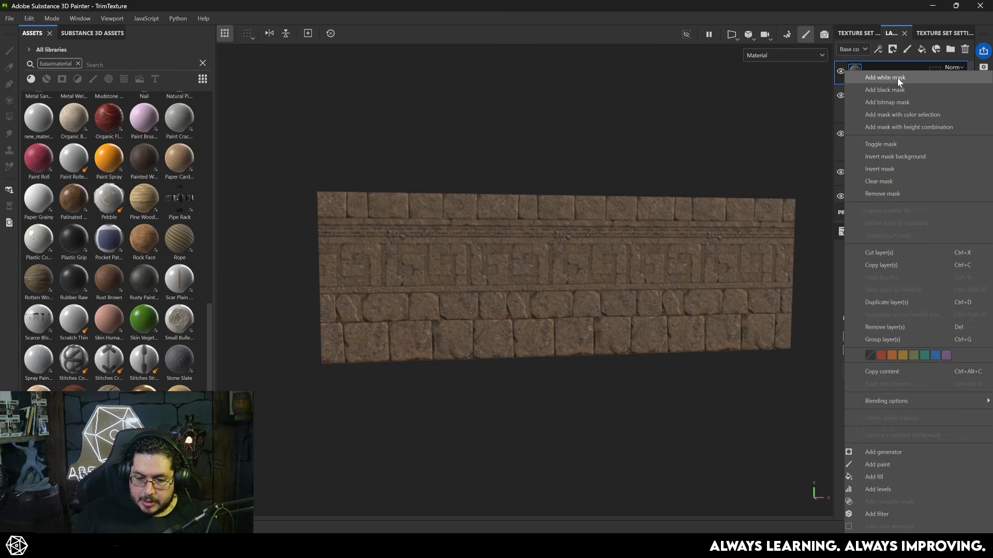
click(894, 90)
right_click(886, 64)
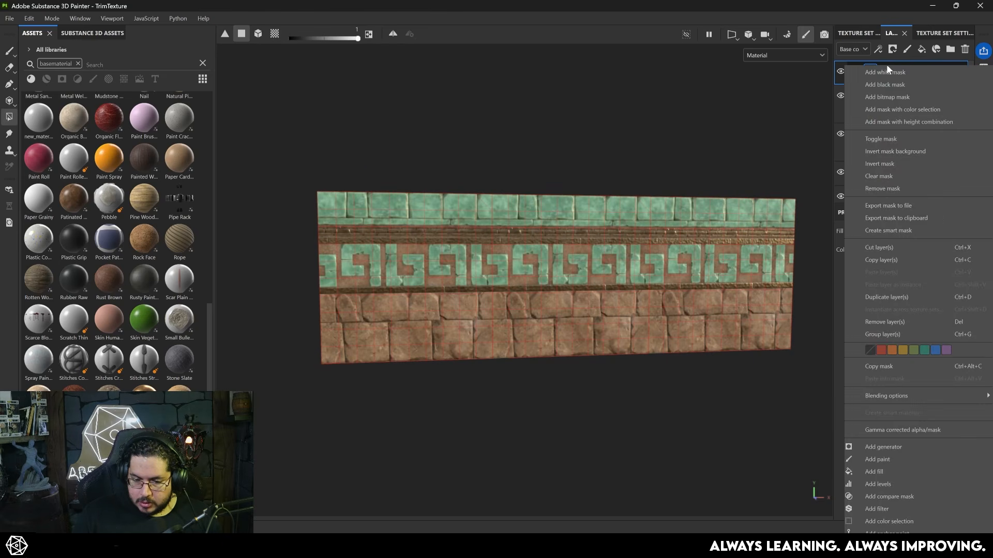
click(891, 452)
click(880, 293)
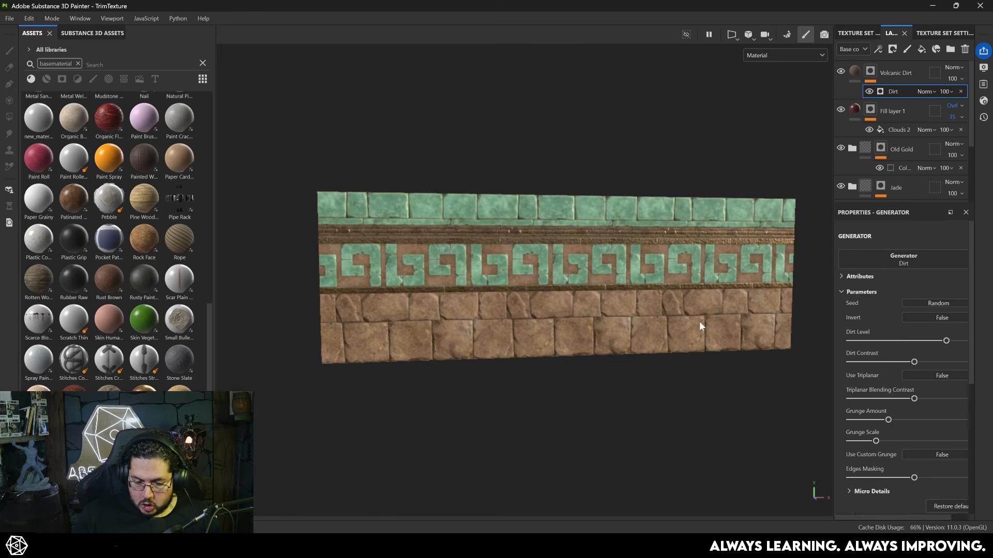
scroll(483, 273, up, 6)
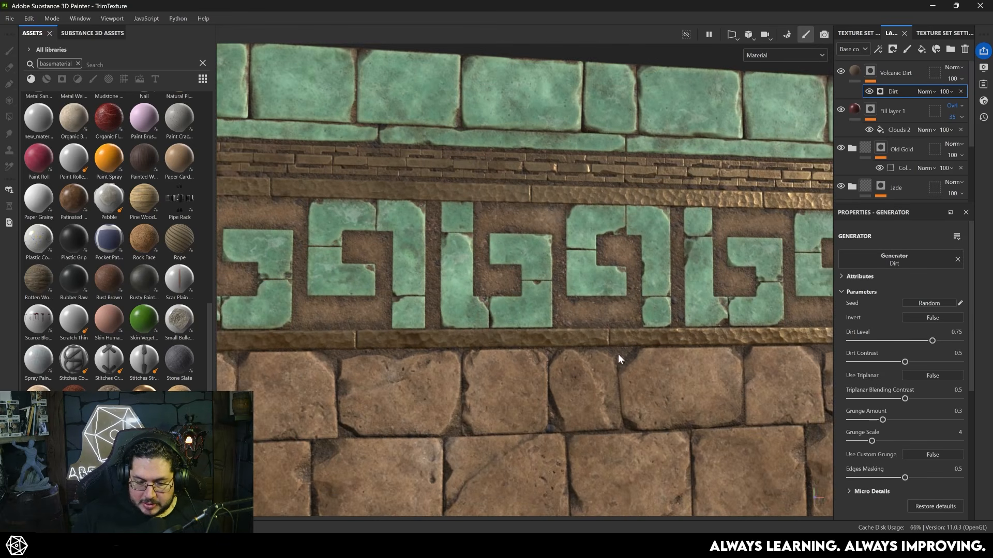
scroll(549, 291, up, 5)
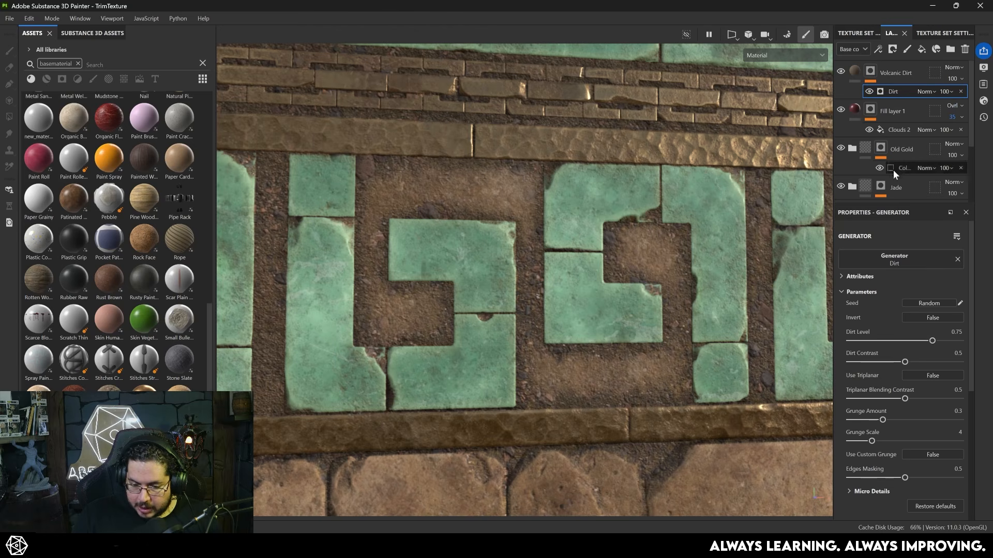
- Set the Volcanic Dirt material's tiling to 2 and review its grain across the trim
click(846, 72)
scroll(884, 260, up, 2)
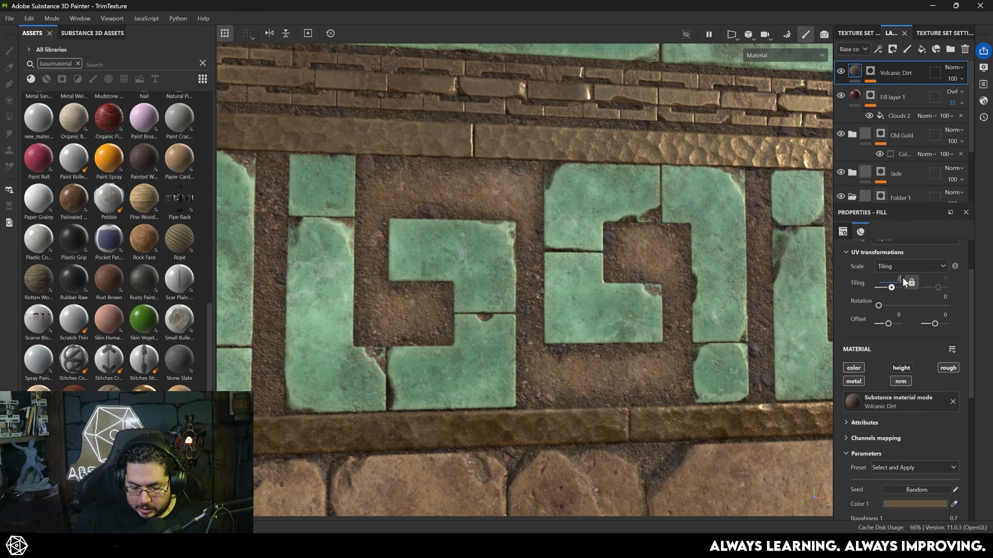
text(2)
key(Return)
scroll(492, 355, up, 3)
scroll(491, 355, down, 8)
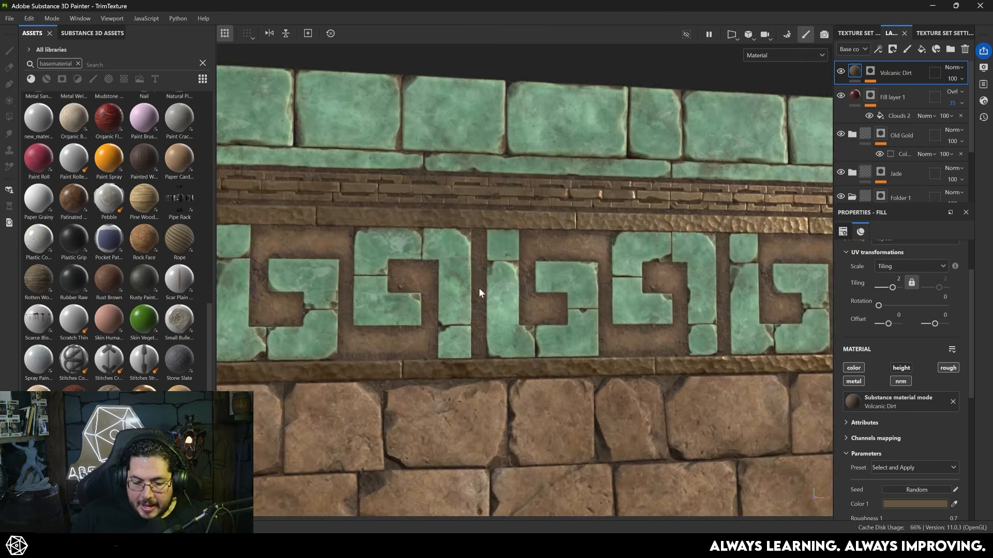
middle_drag(478, 288, 522, 207)
scroll(611, 331, down, 5)
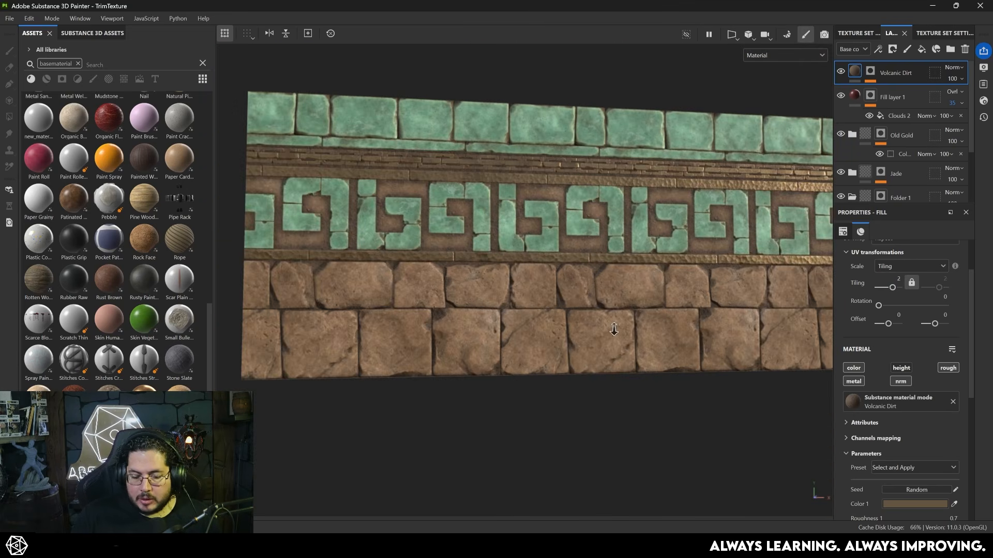
alt+middle_drag(514, 299, 462, 309)
scroll(461, 309, down, 1)
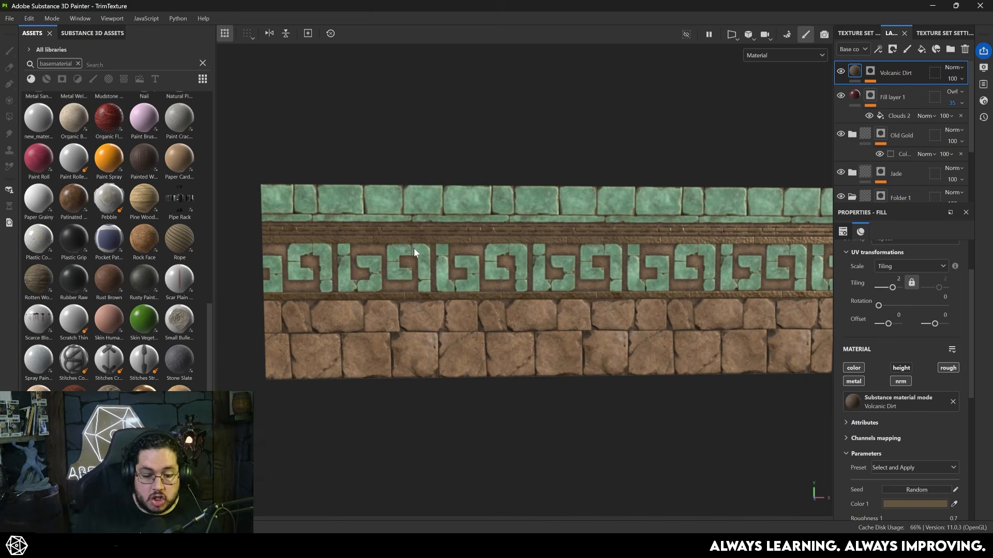
- Try Overlay on the Volcanic Dirt layer, settle on Multiply blending and lower its opacity to 77
alt+right_drag(453, 215, 611, 272)
click(871, 73)
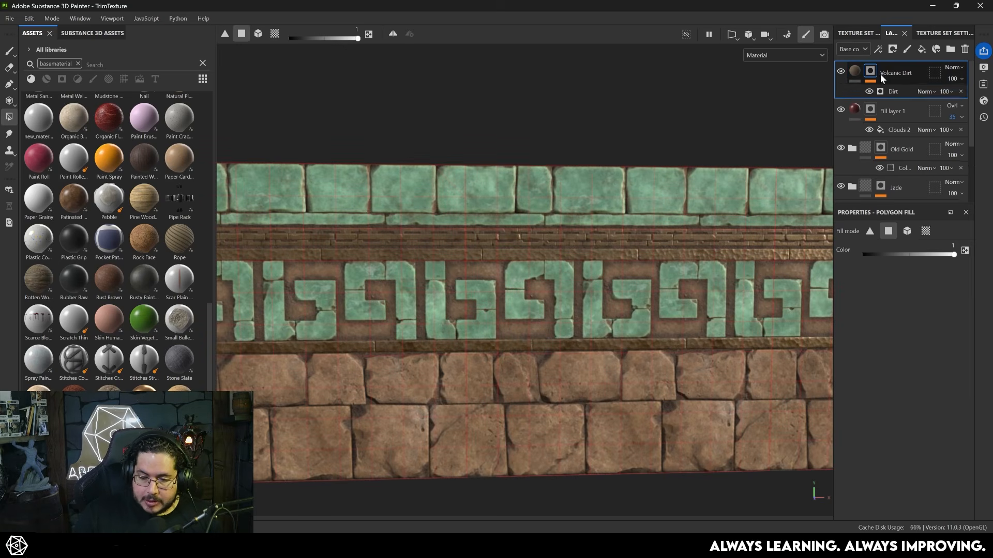
click(954, 67)
click(949, 240)
scroll(472, 235, up, 8)
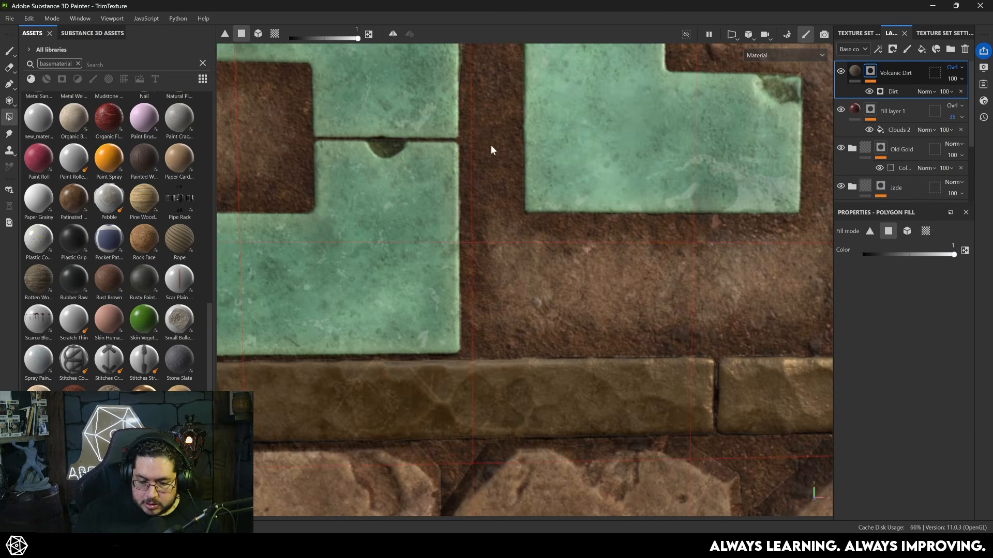
click(952, 67)
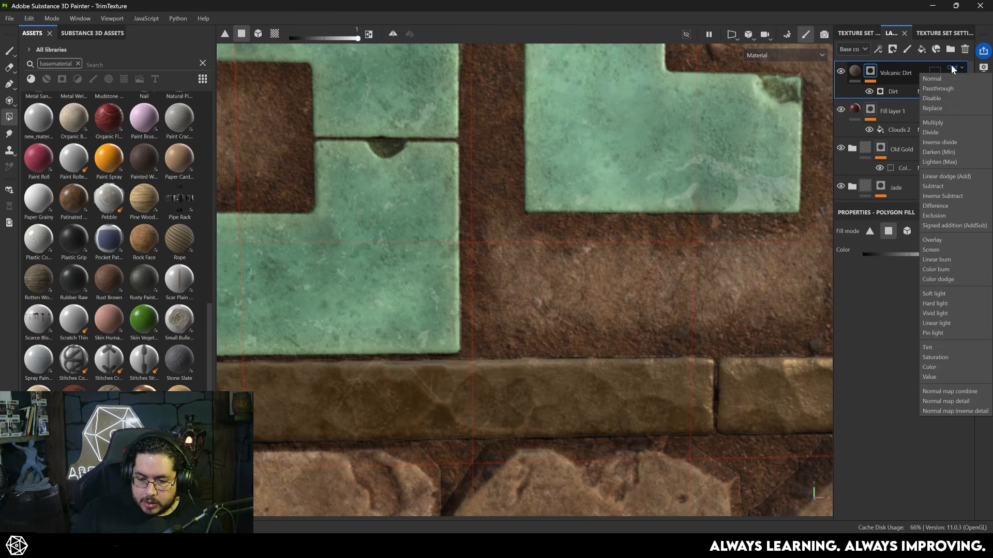
click(939, 122)
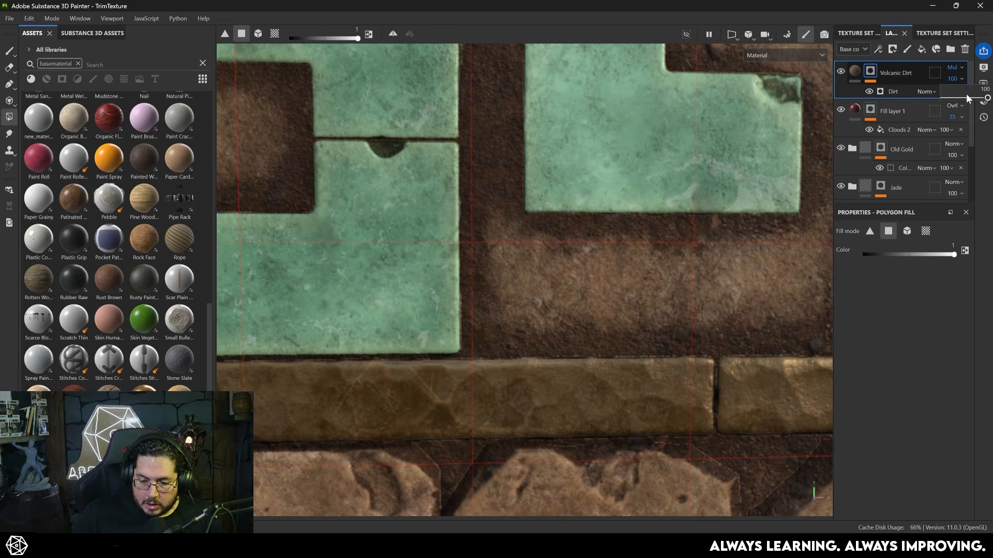
click(966, 96)
scroll(688, 244, down, 6)
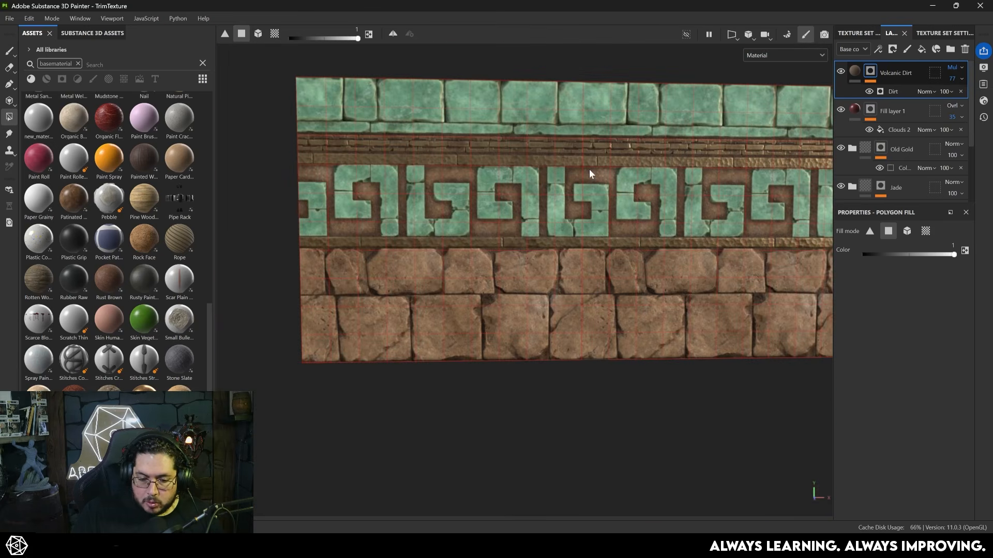
scroll(591, 167, up, 2)
alt+drag(579, 445, 546, 258)
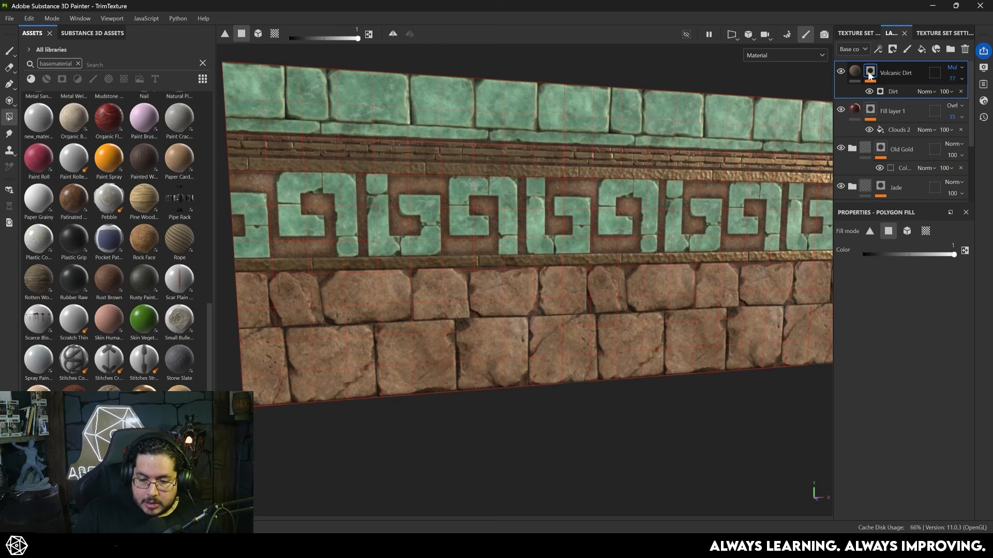
- Add a fill to the Volcanic Dirt mask and use the Clouds 2 texture as its grayscale
right_click(855, 82)
click(892, 432)
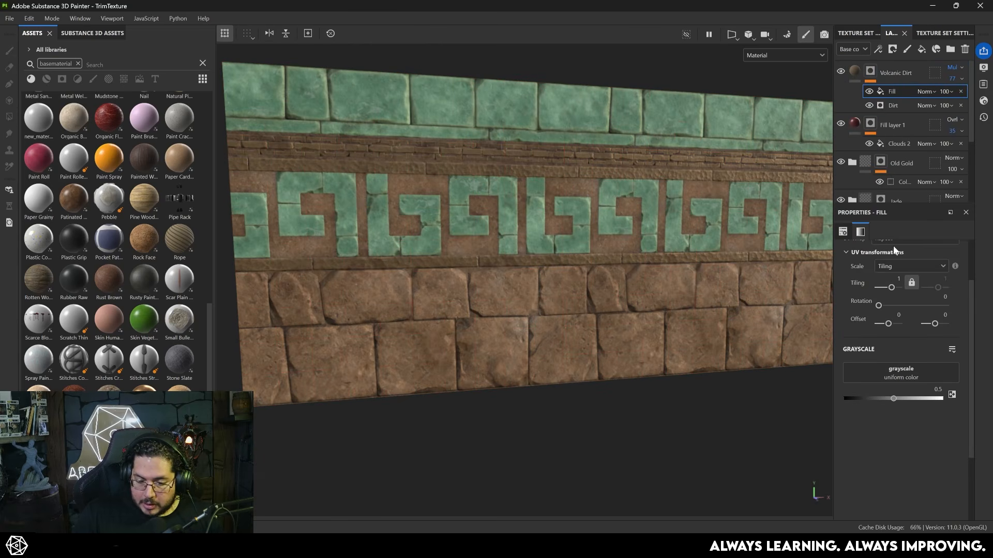
scroll(898, 266, up, 3)
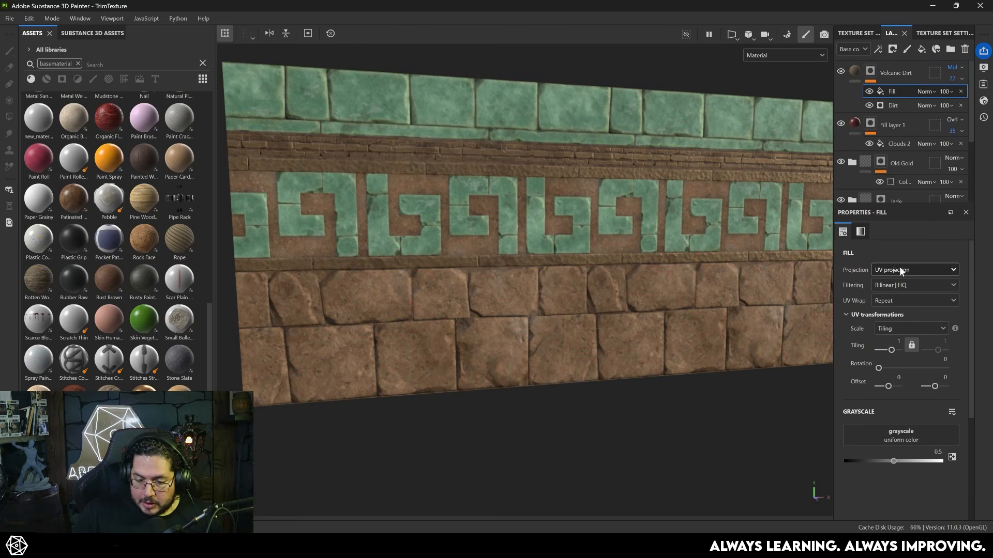
click(897, 437)
click(882, 333)
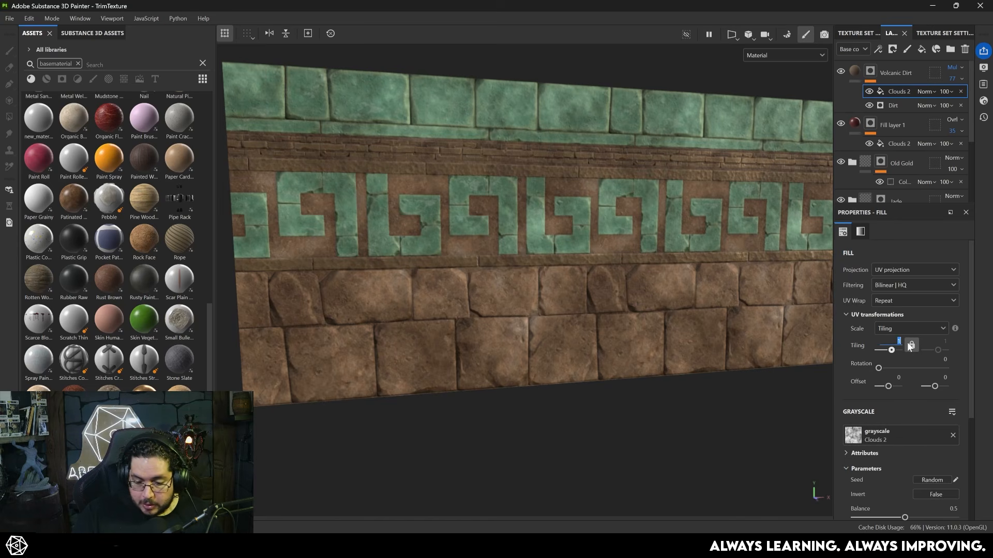
- Set the Volcanic Dirt mask's Clouds 2 fill to tiling 3, balance 0.27 and contrast 0.59
text(3)
key(Return)
scroll(862, 412, down, 3)
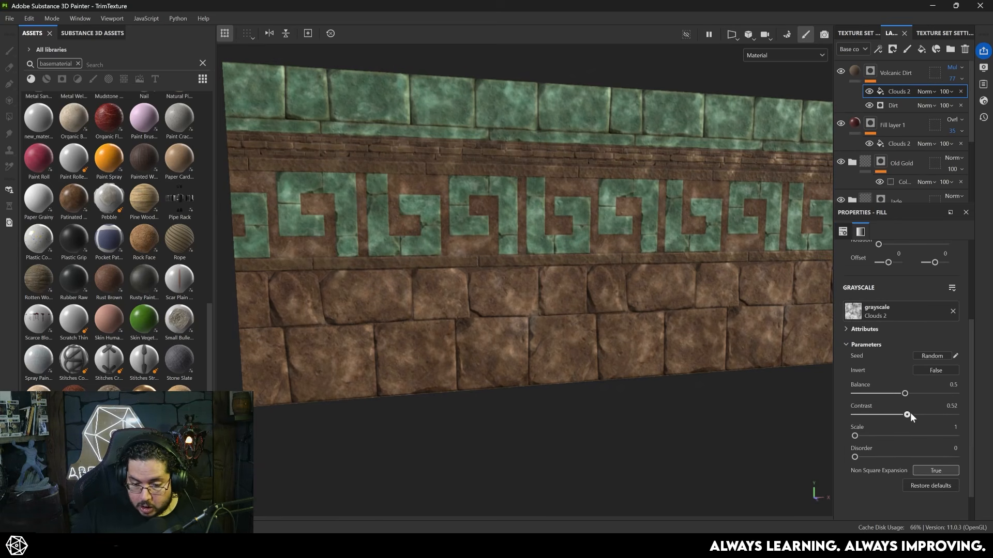
drag(904, 394, 881, 394)
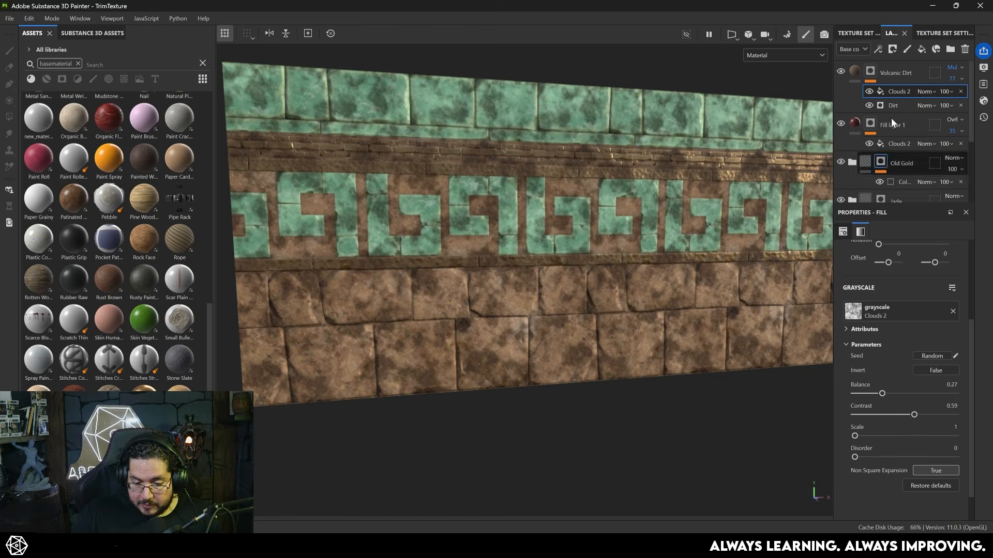
- Set the Clouds 2 fill in the Volcanic Dirt mask to Multiply blending so it breaks up the Dirt generator
click(925, 91)
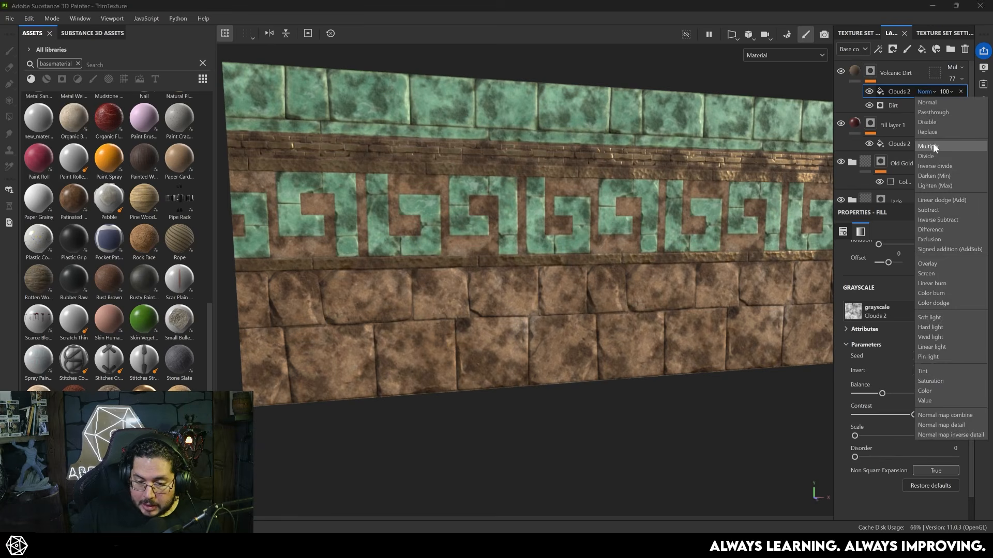
click(933, 146)
alt+drag(525, 231, 630, 273)
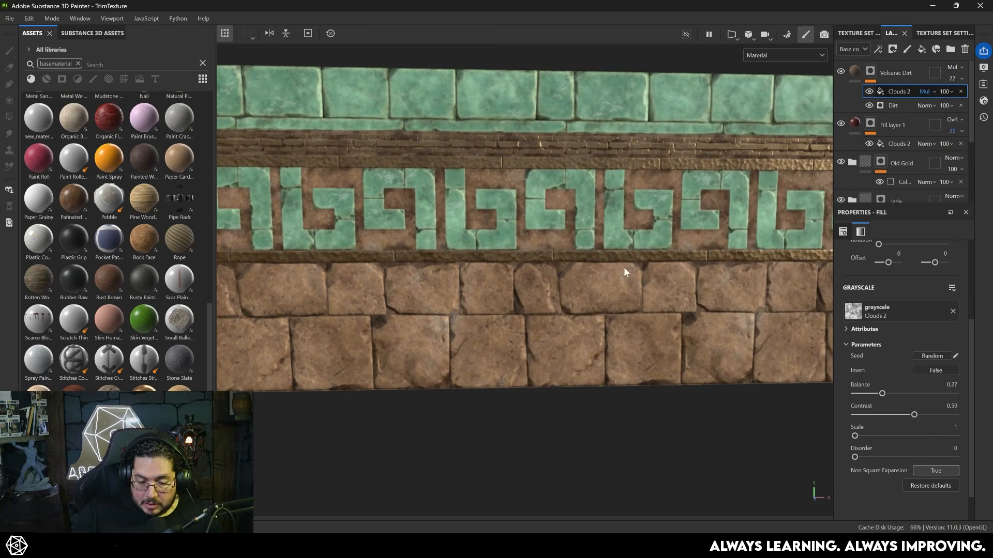
scroll(630, 275, up, 3)
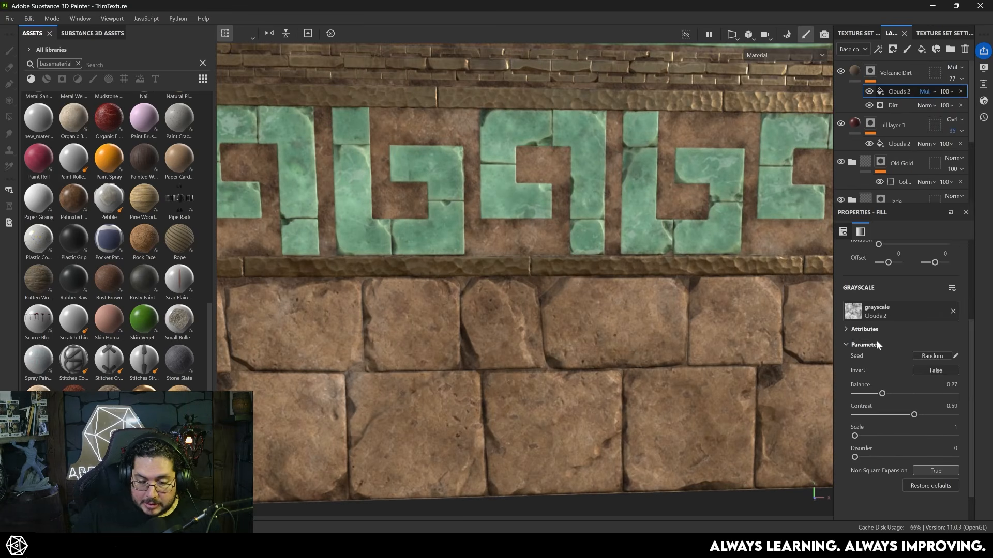
- Display the Volcanic Dirt mask on its own and toggle its Clouds 2 fill to compare the dirt coverage
alt+click(871, 71)
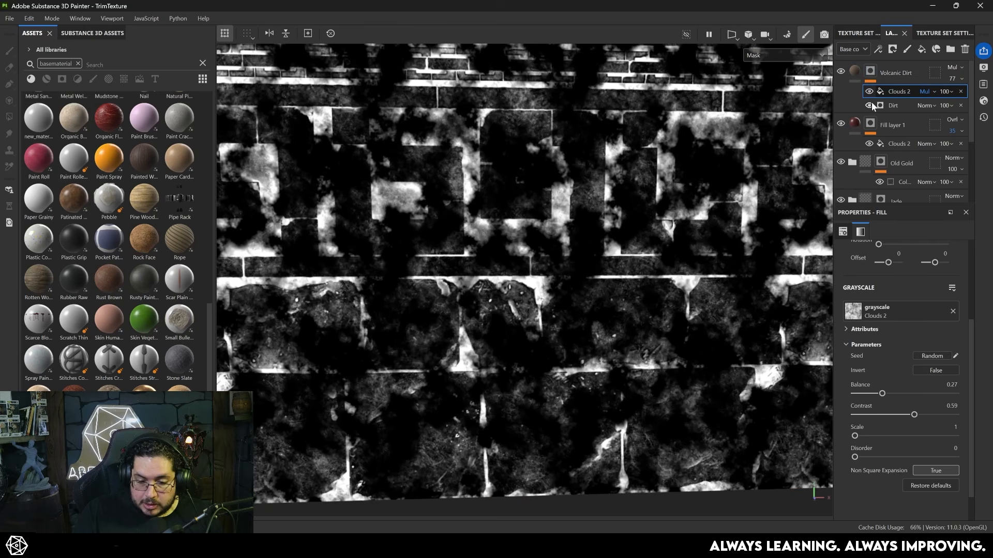
click(869, 92)
click(869, 92)
click(869, 91)
click(869, 91)
click(869, 91)
click(869, 91)
- Set the dirt mask's Clouds 2 balance to 0.41 and contrast to 0.38, checking the trim from several angles
drag(914, 414, 895, 393)
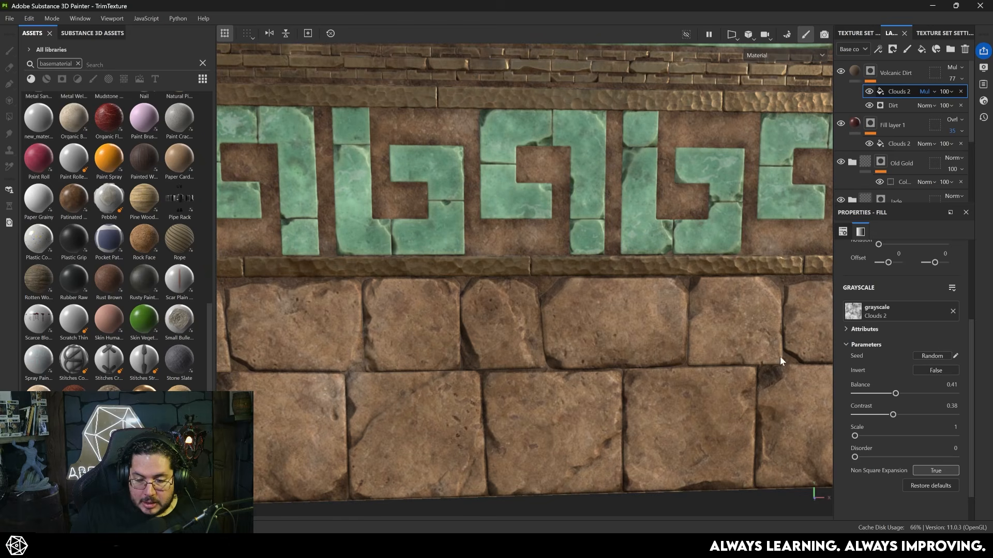
scroll(765, 359, down, 4)
alt+drag(745, 357, 832, 374)
scroll(889, 416, up, 3)
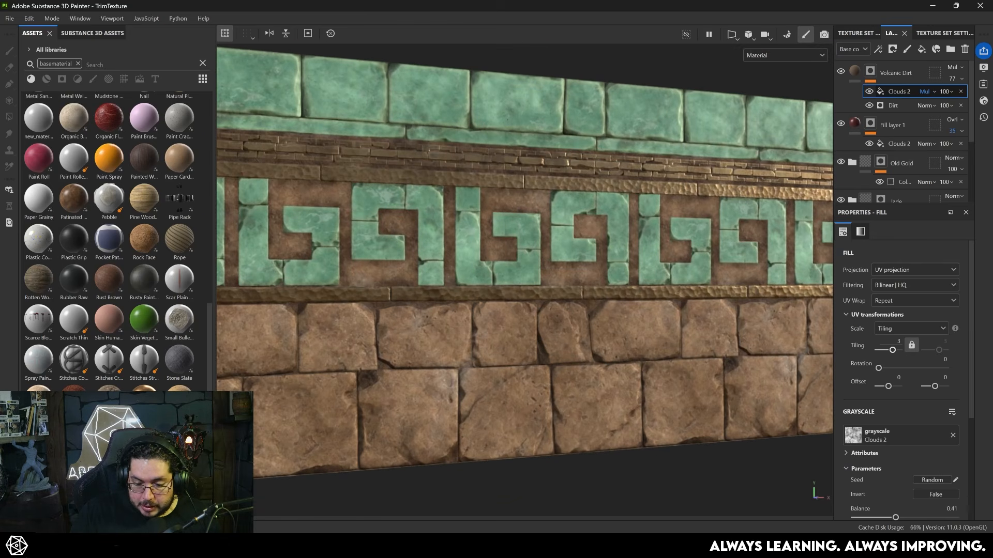
scroll(916, 446, down, 2)
drag(896, 425, 904, 448)
alt+right_drag(672, 336, 618, 391)
alt+drag(617, 390, 506, 402)
alt+middle_drag(506, 402, 463, 363)
alt+drag(462, 363, 575, 374)
alt+right_drag(575, 375, 599, 348)
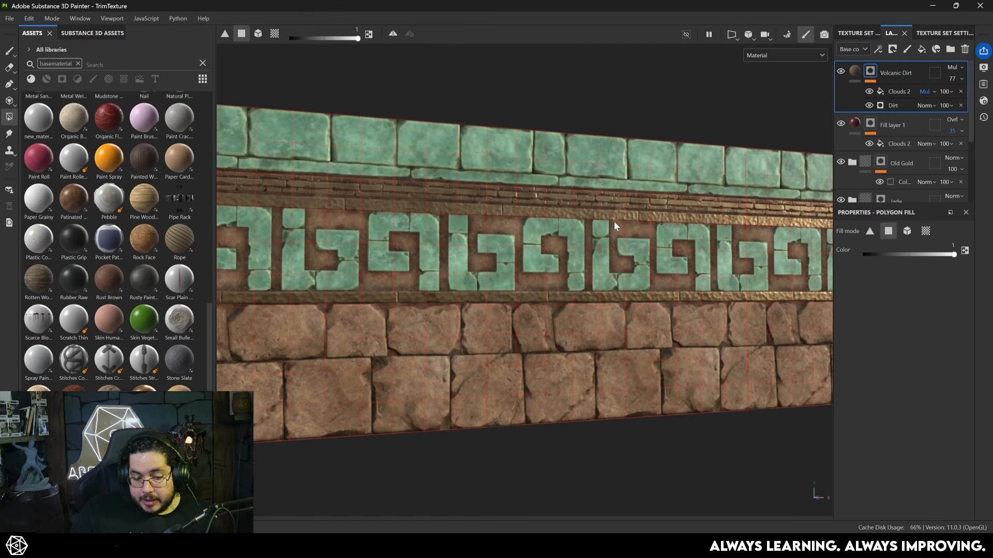
- Add a color-only fill layer above Volcanic Dirt and set its base color to pale yellow CCC97F
click(922, 48)
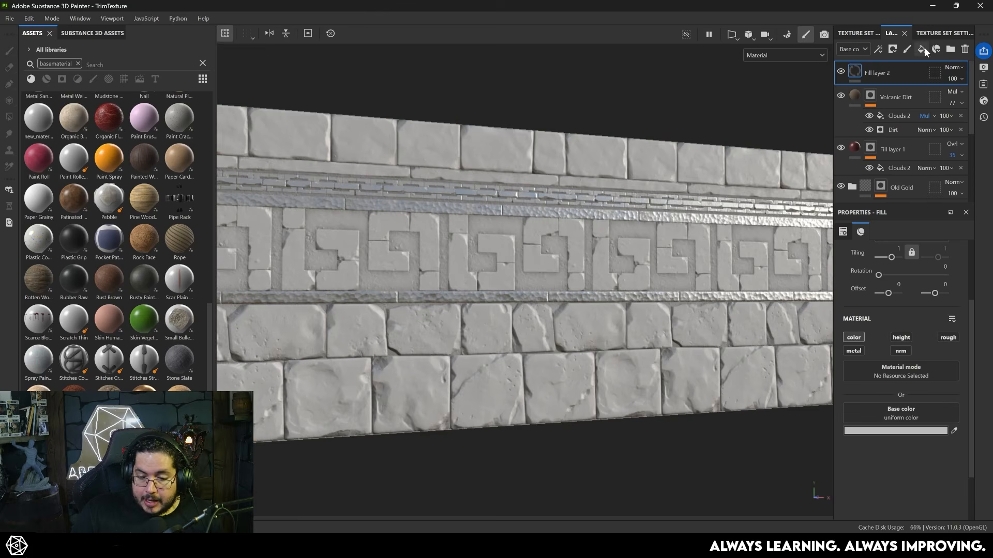
click(913, 430)
drag(848, 432, 808, 389)
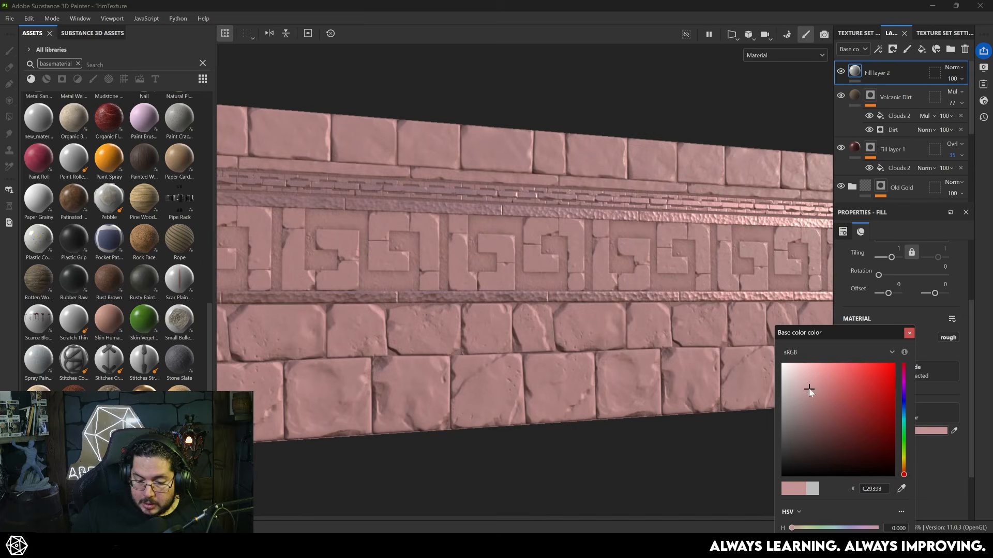
click(902, 459)
click(821, 383)
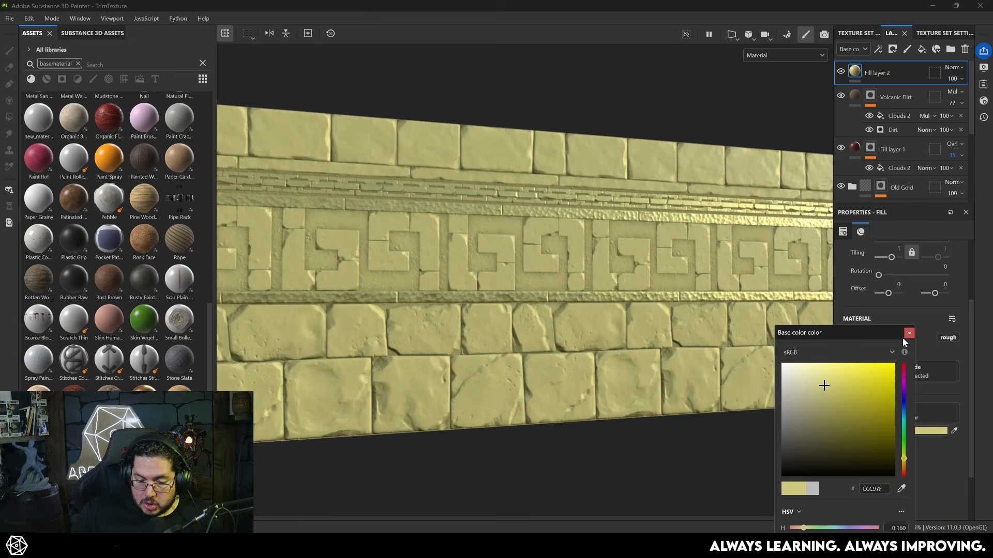
- Give the pale yellow fill layer a black mask with a Metal Edge Wear generator and inspect the edges
right_click(858, 78)
click(907, 95)
right_click(870, 69)
click(901, 394)
click(896, 259)
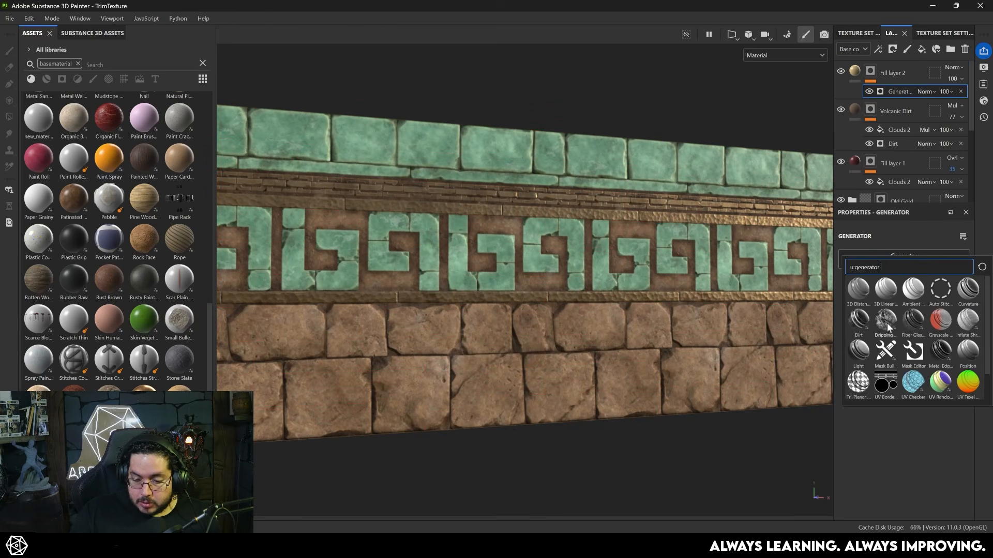
click(940, 350)
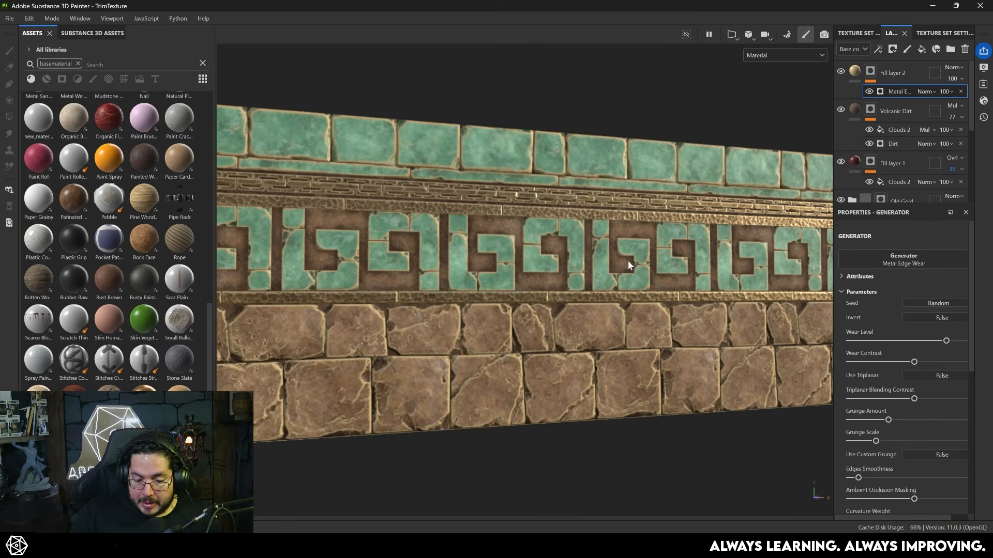
scroll(579, 246, up, 5)
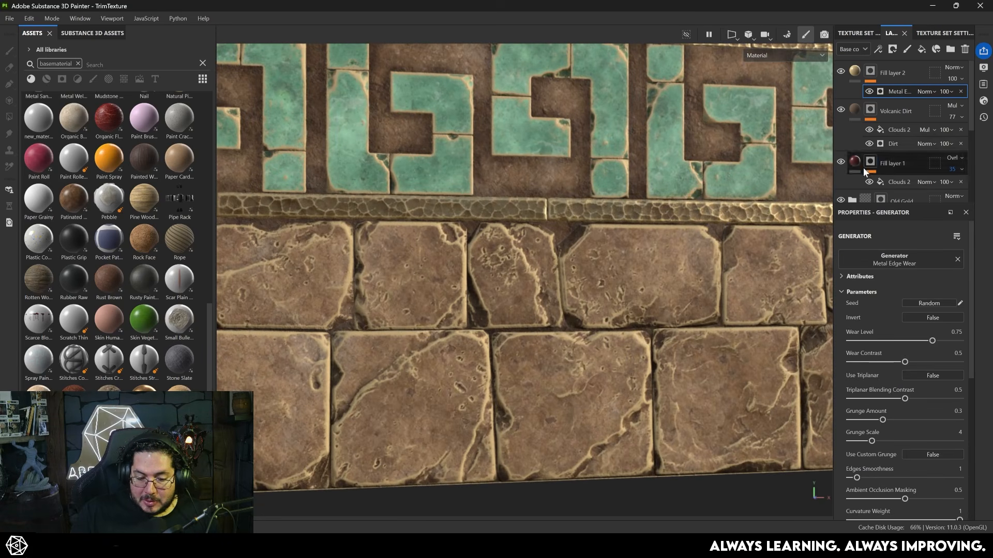
- Add a Clouds 3 fill to the pale yellow edge layer's mask and set its contrast to 0.71
right_click(871, 71)
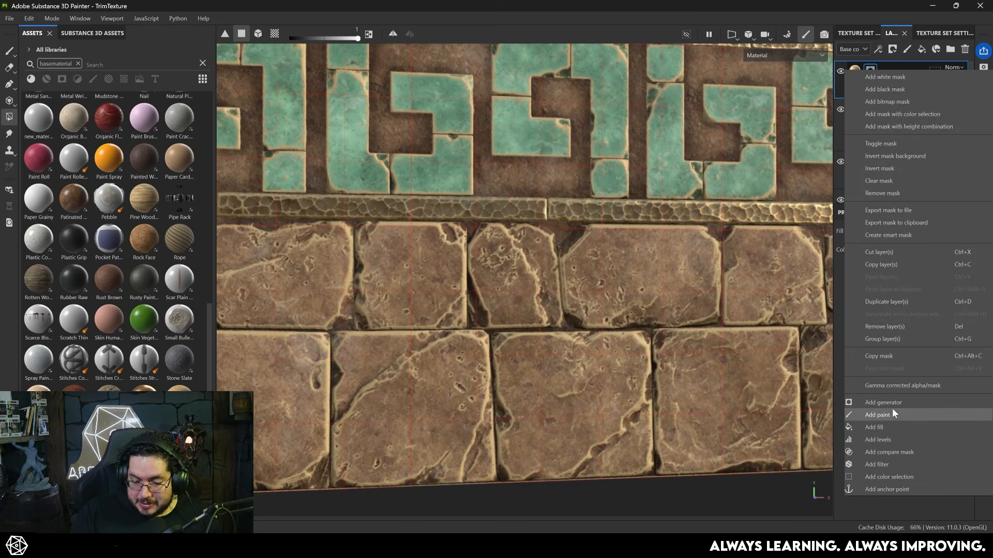
click(888, 425)
click(895, 346)
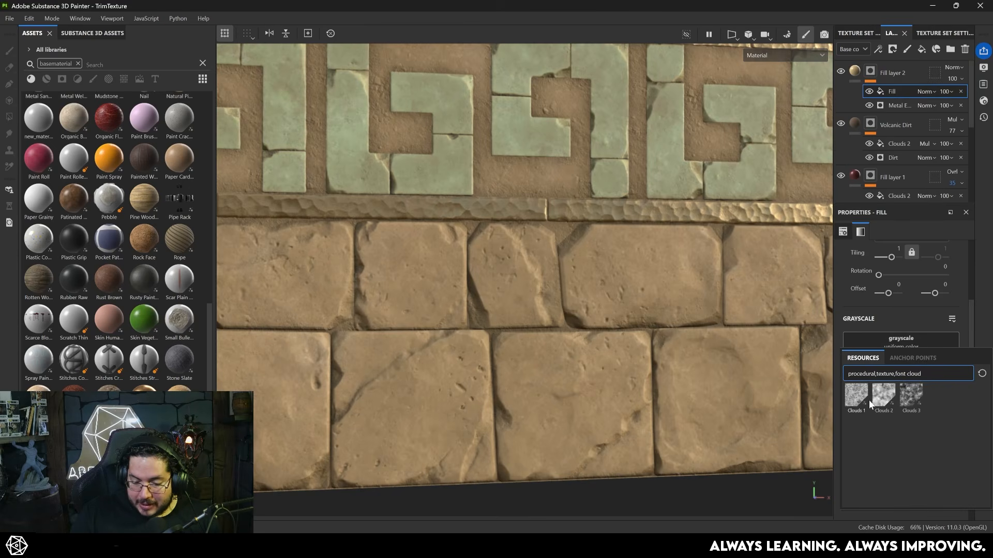
click(911, 396)
drag(855, 445, 925, 445)
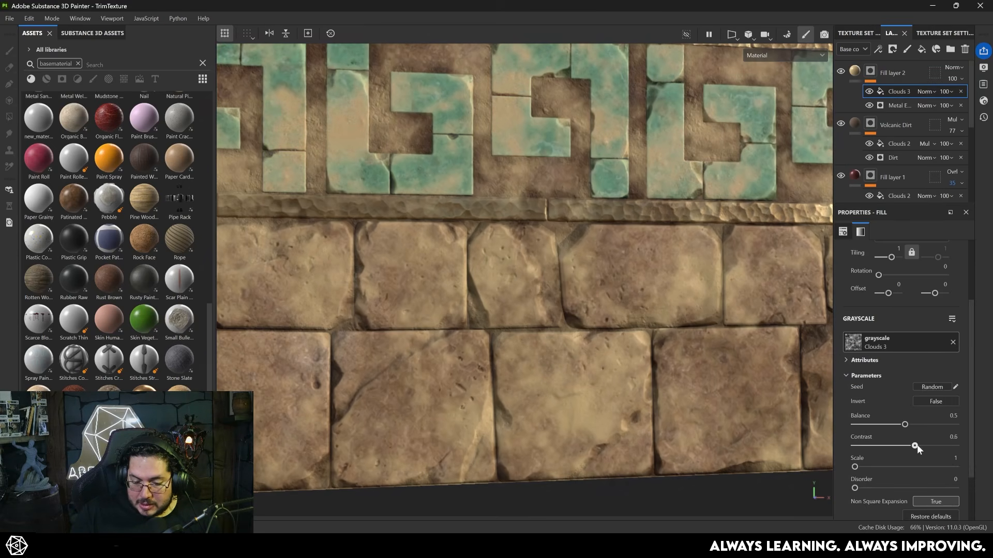
- Set the Clouds 3 mask fill's blending mode to Multiply and inspect the broken-up edge highlights
click(922, 91)
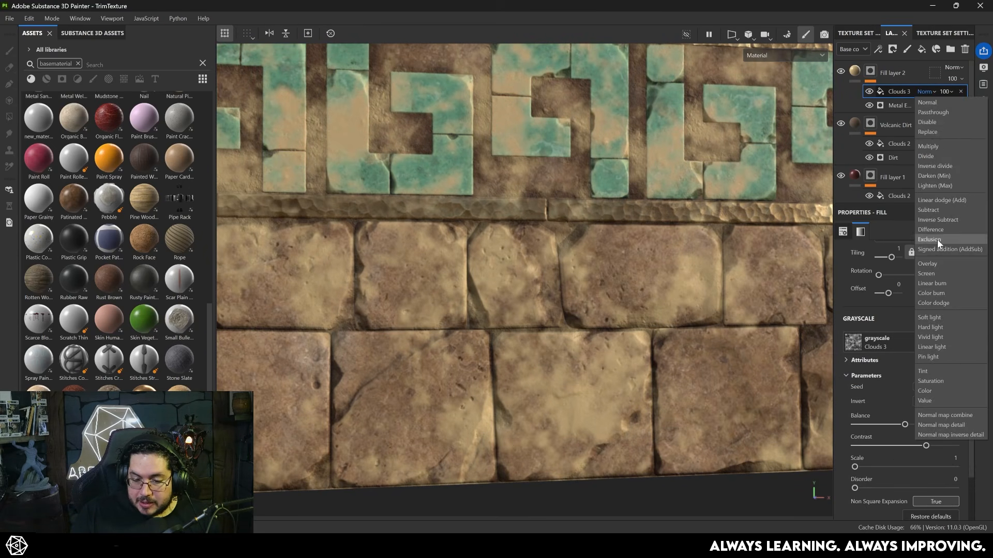
click(937, 146)
alt+right_drag(722, 339, 601, 291)
alt+drag(601, 291, 748, 321)
alt+right_drag(749, 320, 687, 307)
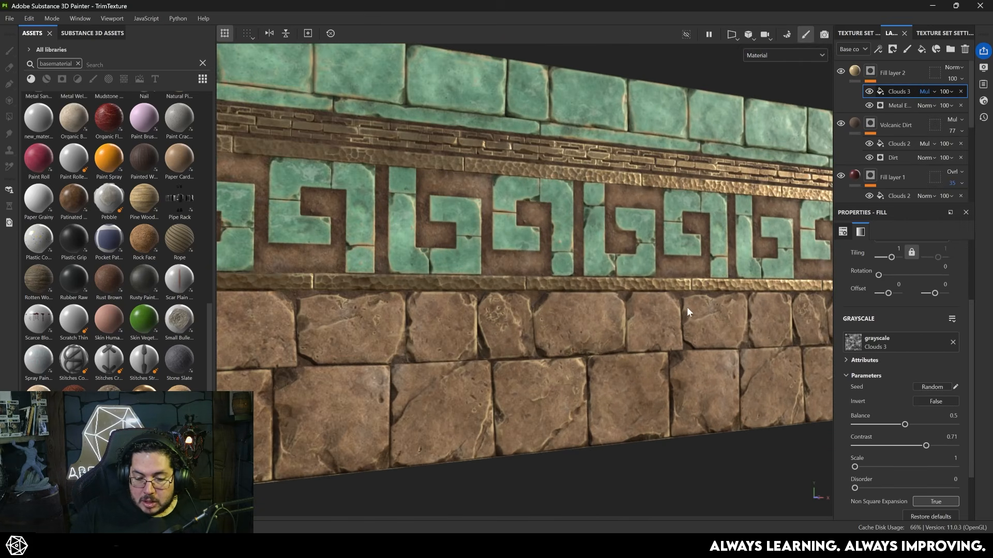
alt+drag(687, 307, 685, 318)
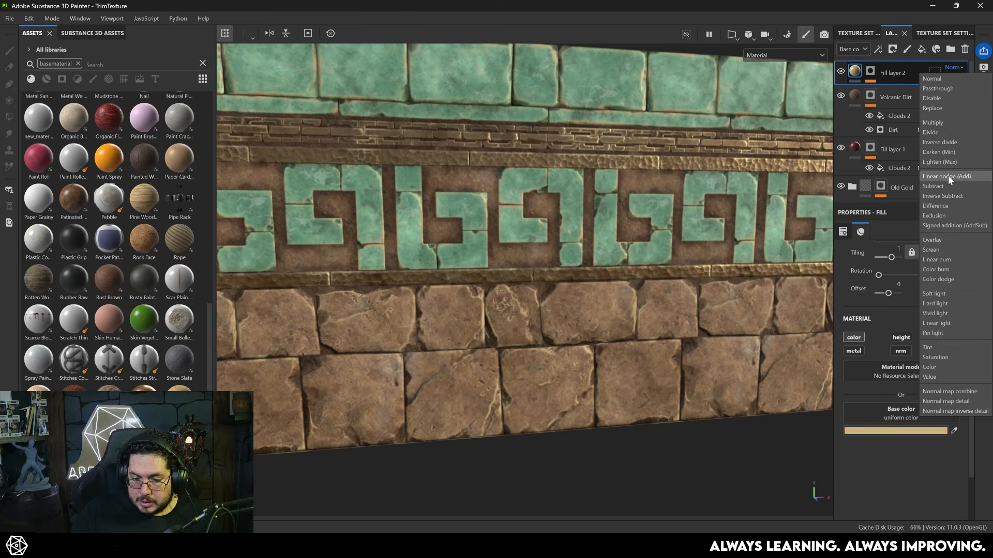
- Blend the edge highlight layer, Fill layer 2, as Linear Dodge at 29 opacity and inspect the trim from several angles
click(947, 176)
alt+right_drag(579, 351, 625, 374)
alt+middle_drag(624, 373, 646, 238)
alt+right_drag(647, 238, 749, 282)
click(952, 78)
drag(969, 98, 955, 97)
alt+right_drag(665, 363, 600, 363)
alt+right_drag(470, 203, 455, 191)
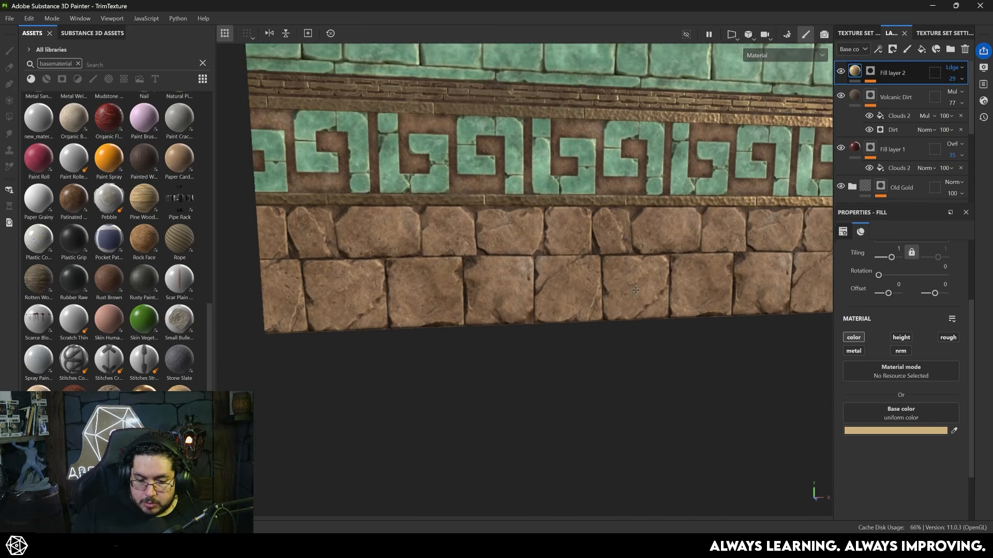
alt+middle_drag(713, 305, 771, 397)
alt+drag(771, 397, 672, 393)
alt+right_drag(620, 336, 667, 367)
alt+drag(667, 367, 664, 325)
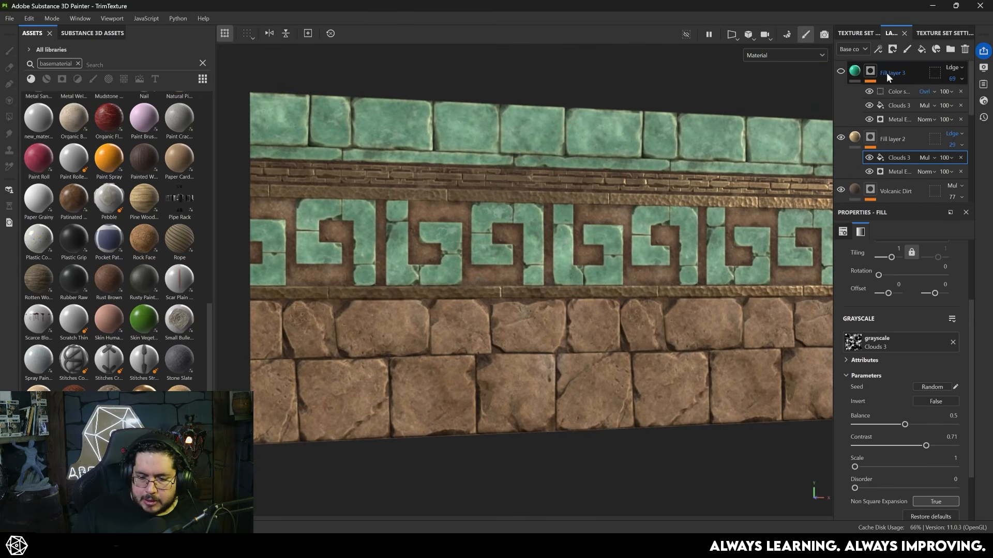
- Delete the green Fill layer 3 above the edge highlight layer and inspect the jade carvings up close
click(886, 72)
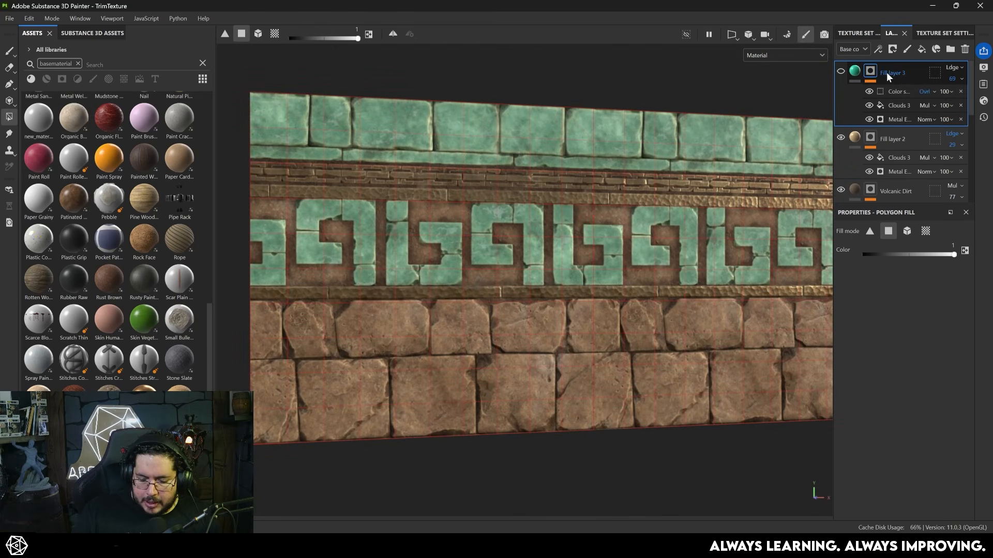
key(Delete)
alt+right_drag(698, 269, 840, 331)
alt+drag(610, 305, 517, 279)
alt+right_drag(517, 280, 573, 305)
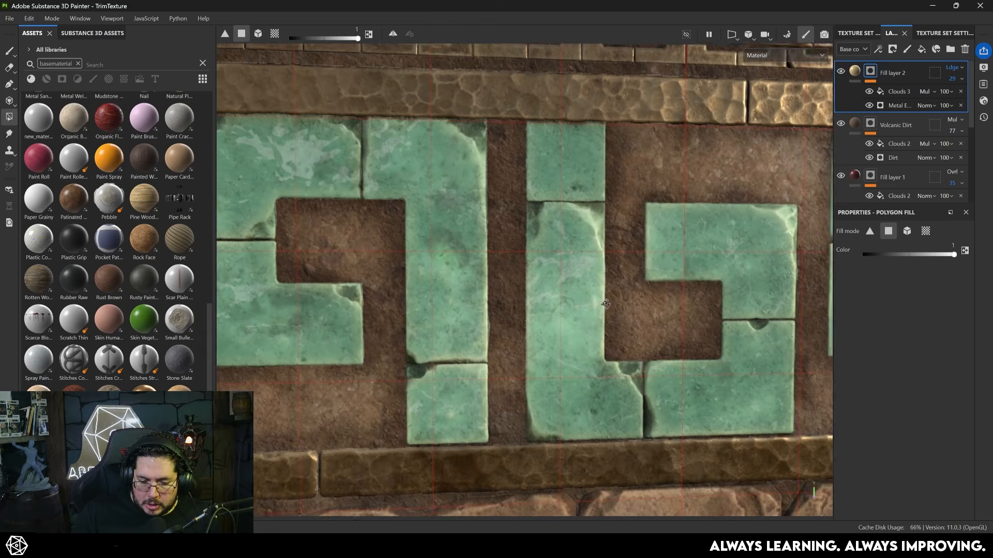
alt+drag(574, 305, 546, 310)
alt+right_drag(546, 310, 783, 308)
alt+drag(783, 309, 576, 323)
- Cycle the viewport through the individual texture channels to examine the normal and base color maps
key(c)
key(c)
key(c)
key(c)
key(c)
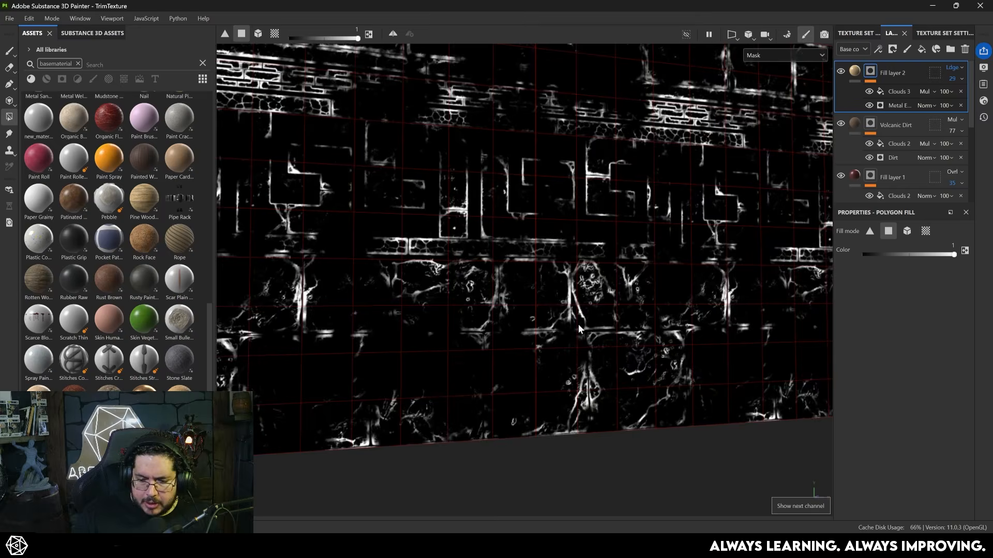
key(c)
alt+drag(578, 324, 566, 292)
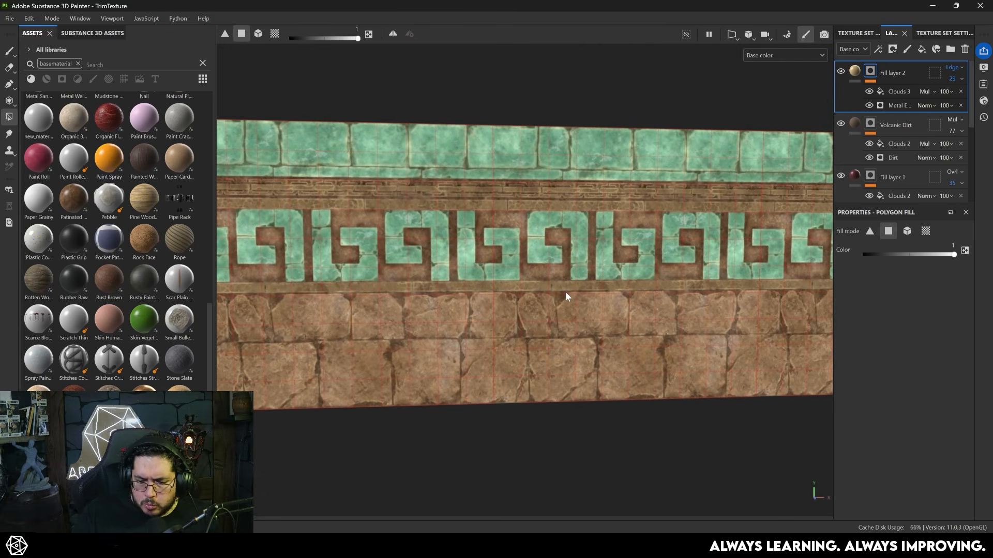
- Examine the trim's roughness and combined Normal+Height+Mesh channels, and return to the full material view
key(c)
key(c)
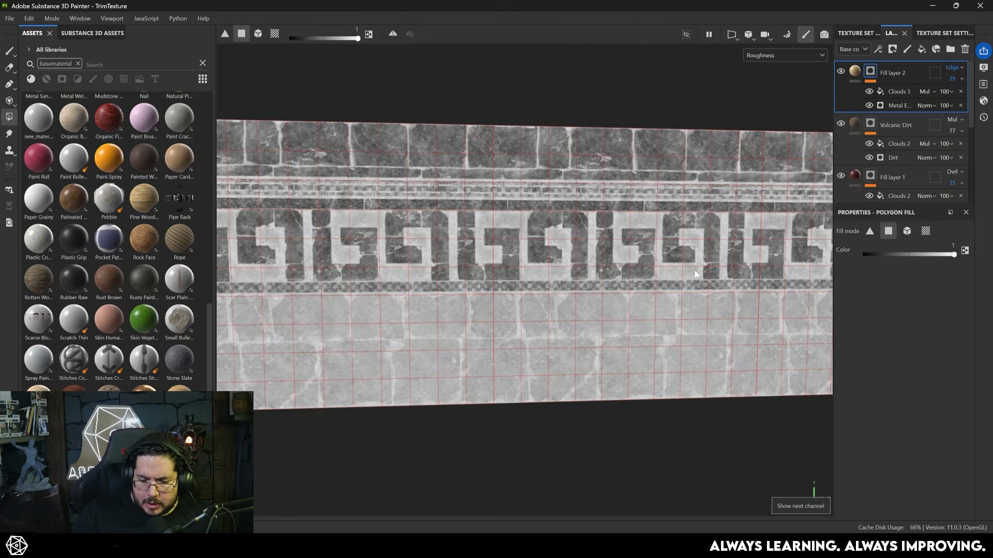
scroll(551, 340, up, 5)
scroll(552, 340, down, 5)
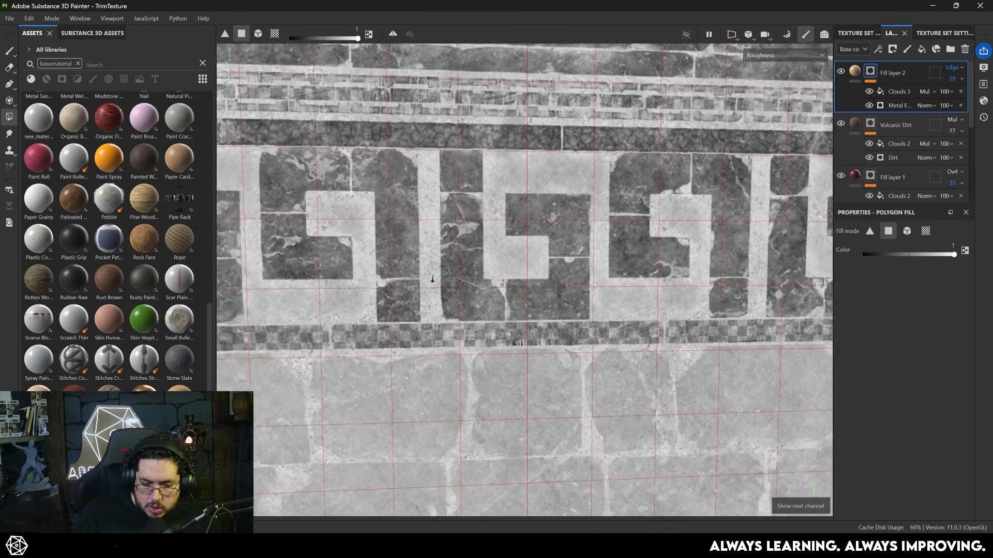
scroll(600, 348, down, 2)
alt+middle_drag(491, 316, 443, 253)
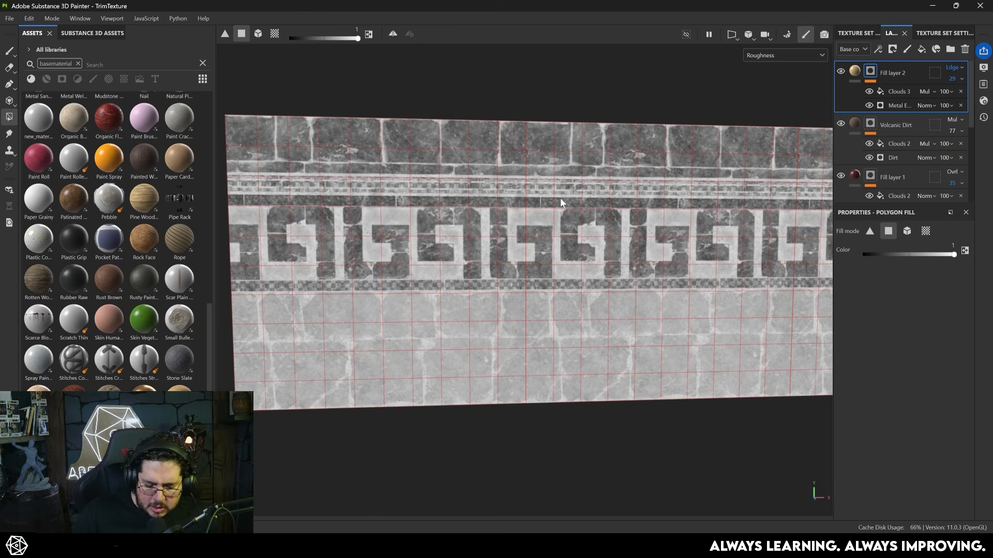
key(c)
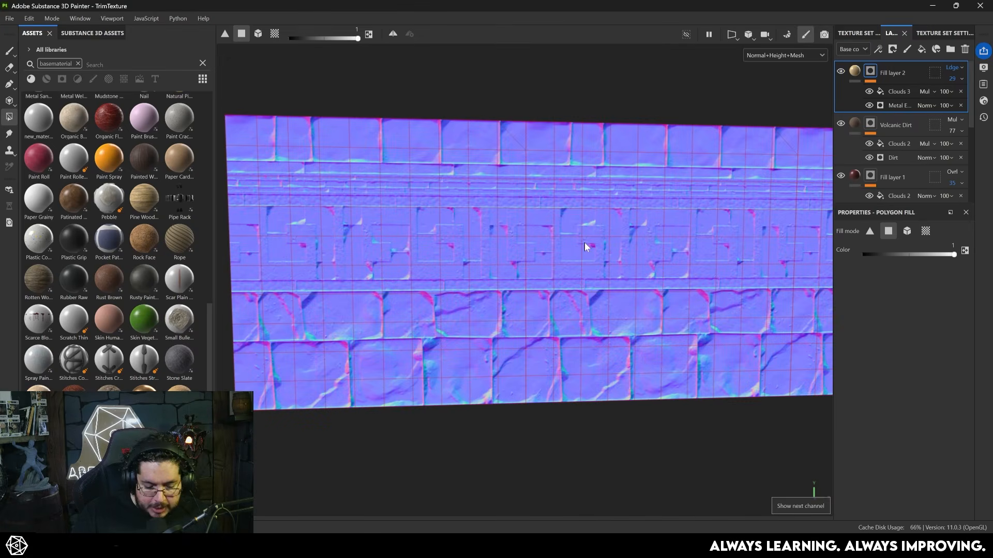
key(m)
scroll(678, 301, up, 1)
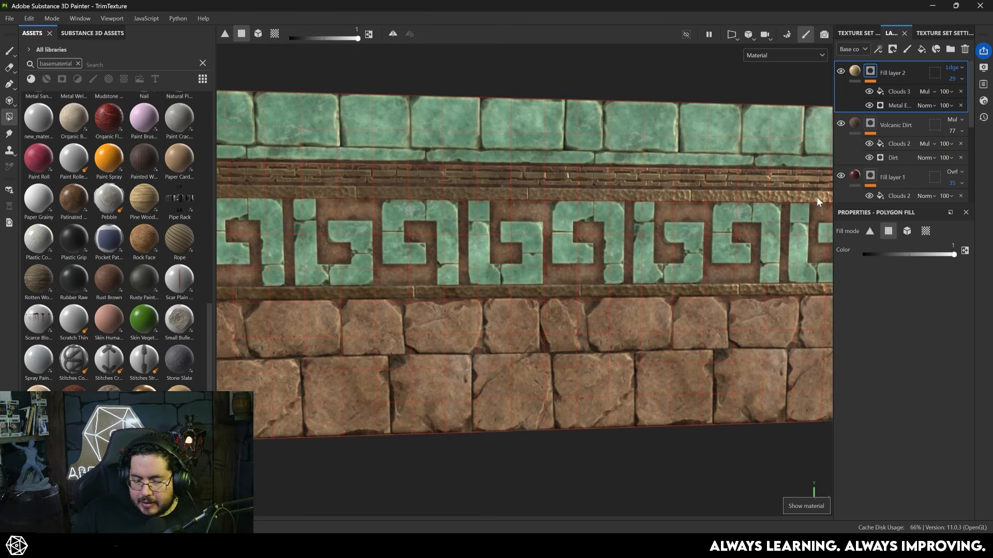
- Add a height-only fill layer at the top of the stack and give it a black mask
click(922, 49)
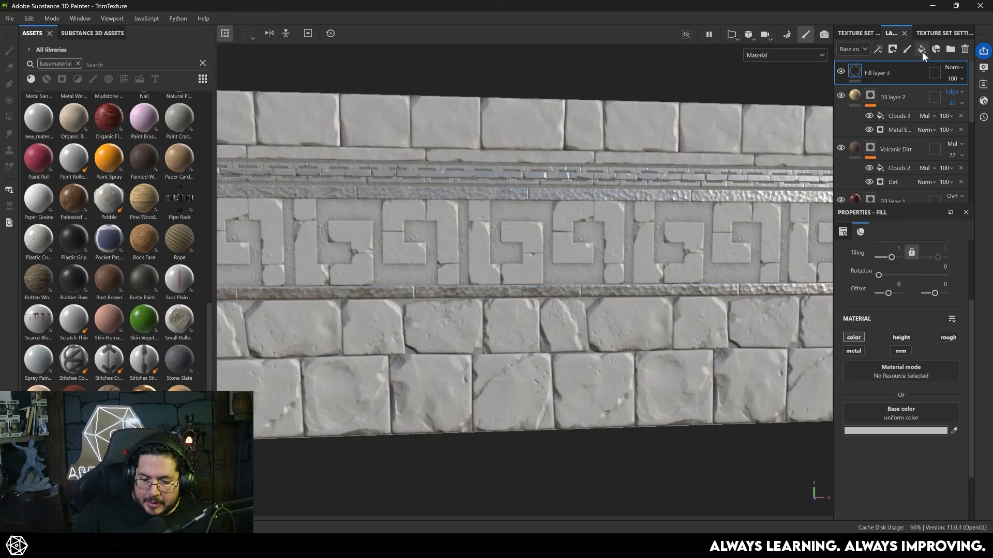
click(857, 338)
right_click(890, 75)
click(895, 94)
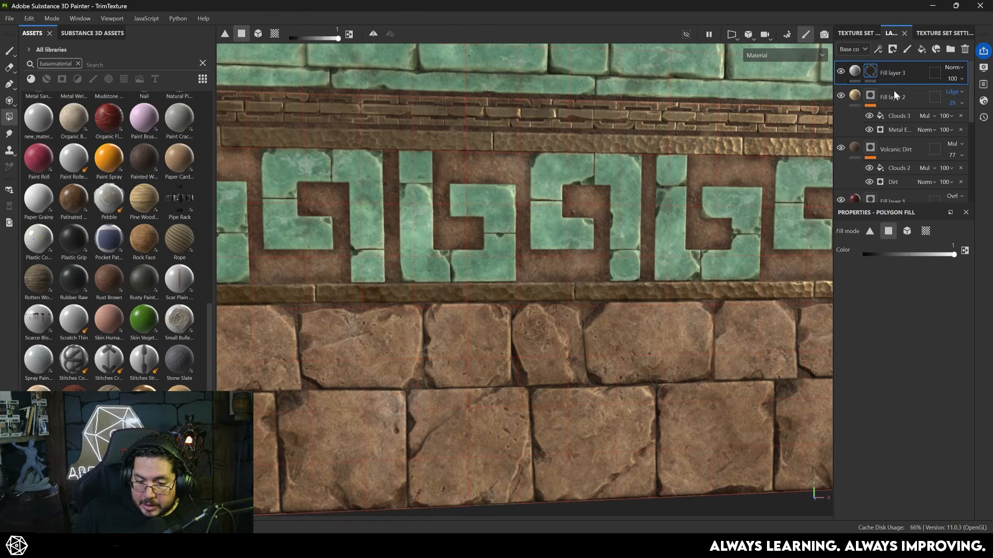
- Add a Grunge Scratches Rough fill to the height layer's mask
right_click(878, 75)
click(908, 483)
click(893, 334)
click(926, 385)
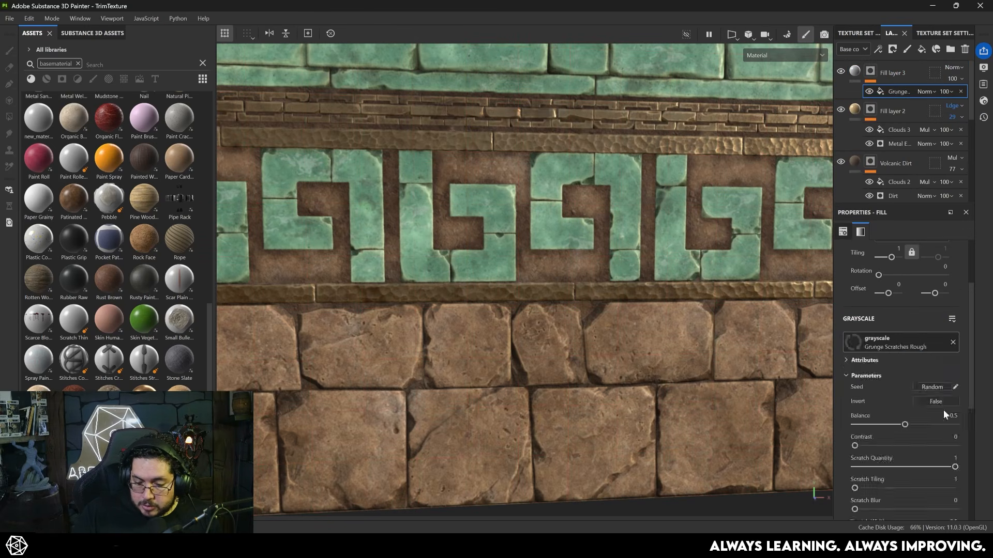
- Lower the scratch layer's height value to engrave the scratches, checking them on the jade pattern
click(858, 66)
drag(895, 437, 885, 438)
scroll(870, 252, up, 3)
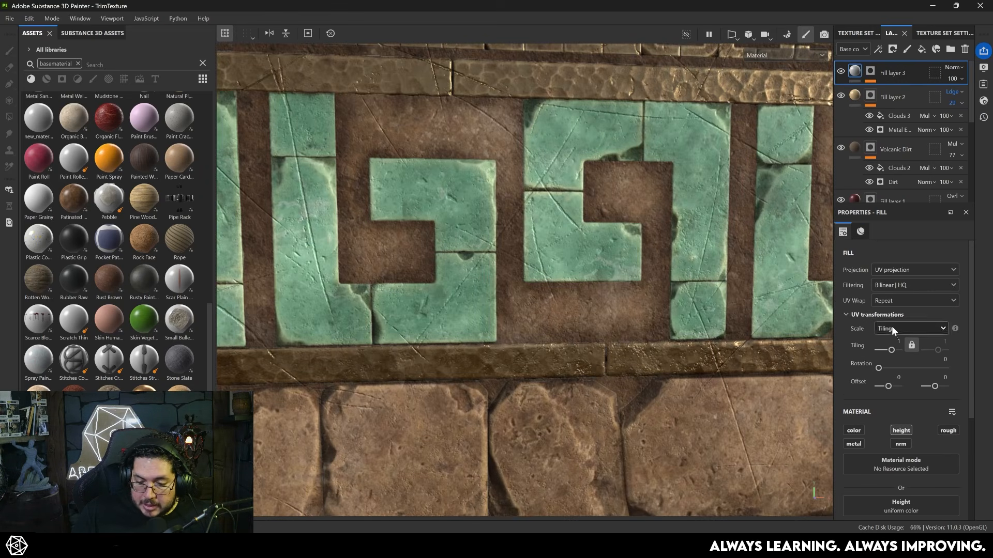
- Try a tiling of 4 on the Grunge Scratches Rough mask fill and inspect the scratches on the stone blocks
click(899, 341)
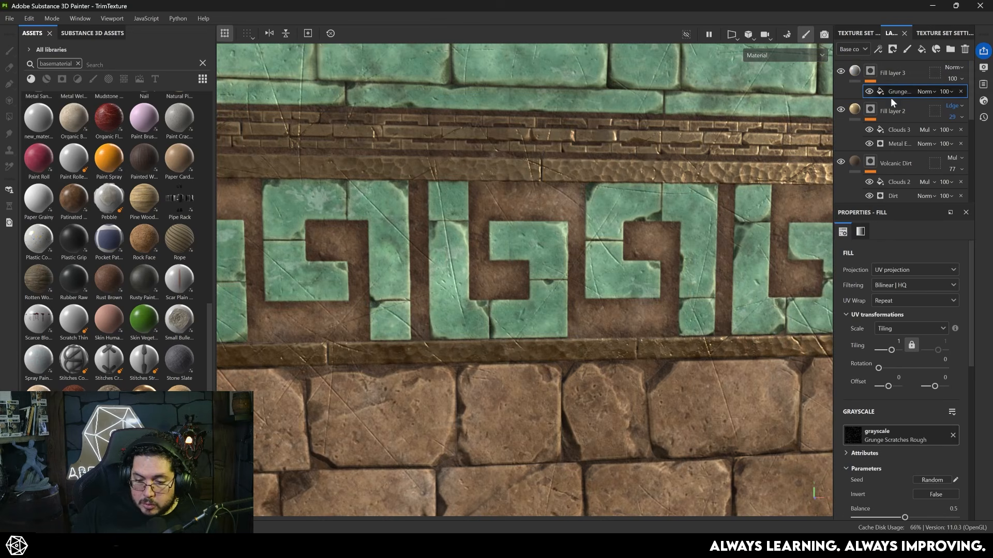
click(898, 341)
text(0)
key(Return)
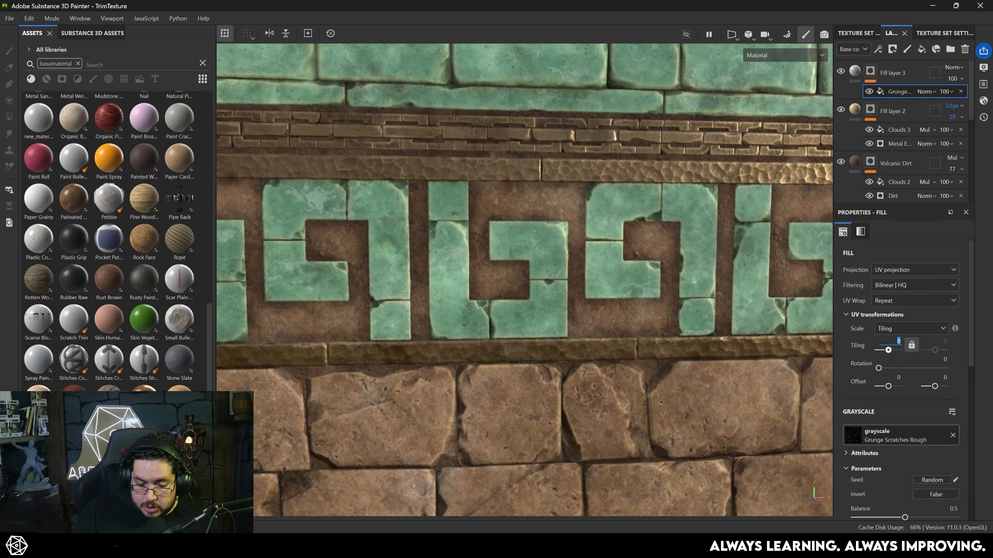
key(Return)
alt+right_drag(451, 224, 640, 417)
alt+middle_drag(573, 408, 526, 277)
mouse_move(640, 321)
alt+right_down()
mouse_move(739, 397)
mouse_move(626, 331)
alt+right_up()
alt+middle_drag(631, 385, 532, 254)
alt+right_drag(517, 337, 588, 421)
alt+middle_drag(587, 420, 507, 220)
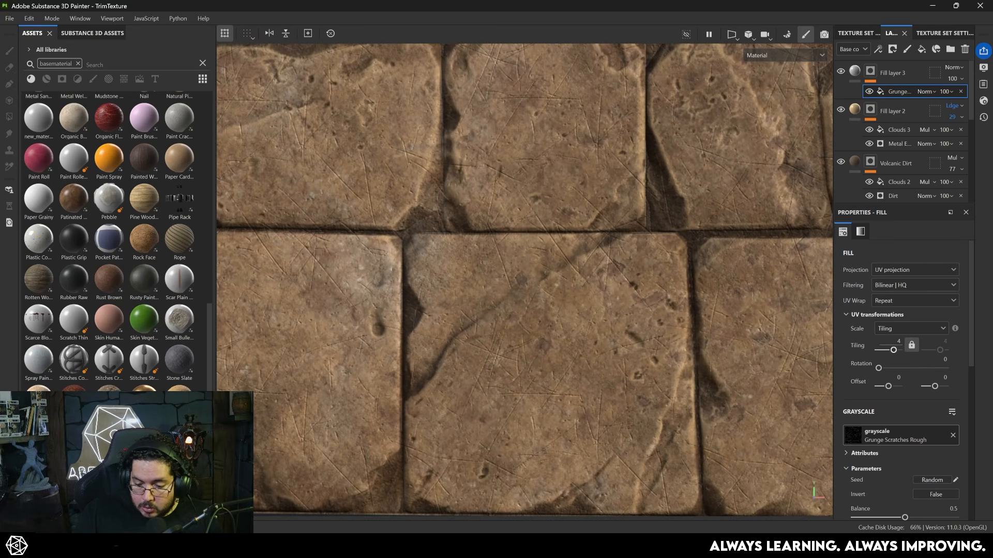
- Set the Grunge Scratches Rough fill's tiling to 3 and check the scratch scale across the trim
key(Return)
alt+right_drag(750, 373, 716, 293)
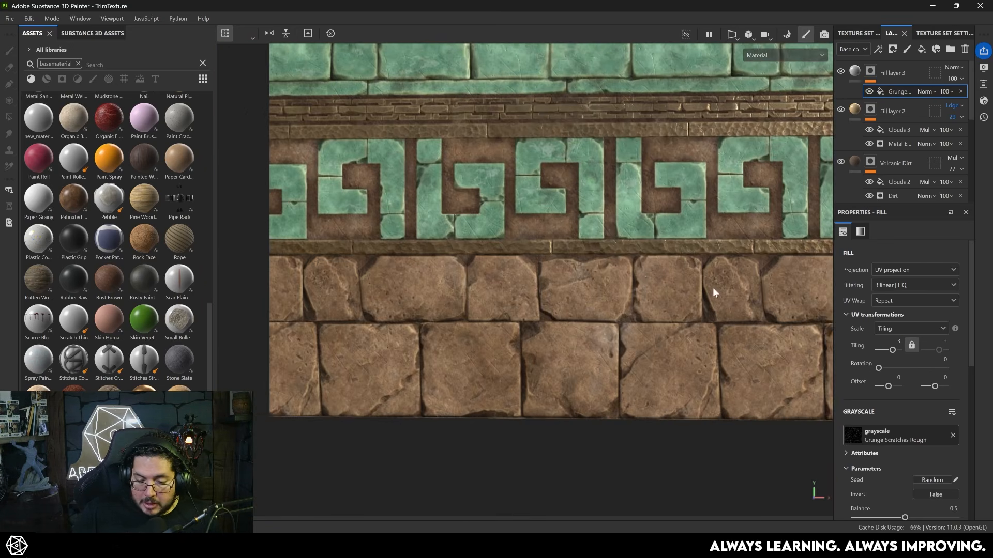
alt+middle_drag(715, 292, 563, 283)
alt+right_drag(563, 284, 610, 347)
- Set the scratch layer's height to about -0.32 and inspect the engraved stone surface
click(855, 72)
drag(887, 408, 880, 408)
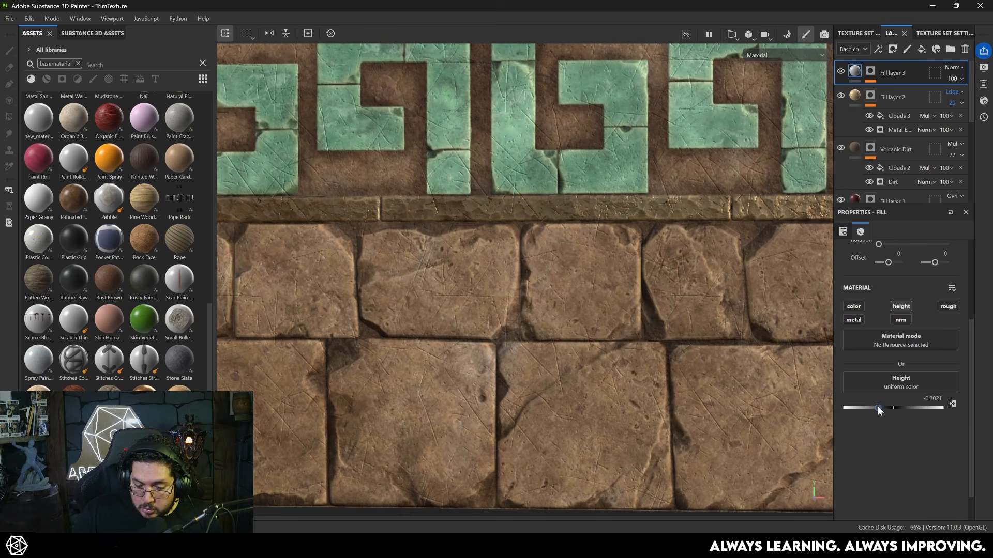
alt+right_drag(737, 414, 543, 311)
alt+drag(543, 311, 566, 315)
alt+right_drag(566, 314, 599, 331)
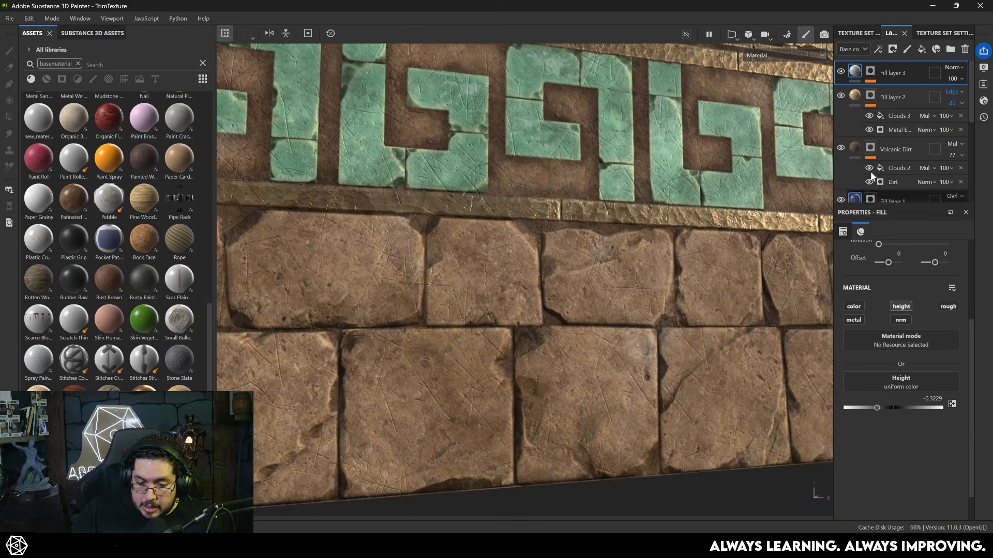
- Add a second fill to the scratch layer's mask using the Clouds 2 texture
right_click(873, 72)
click(902, 428)
click(922, 312)
key(BackSpace)
key(BackSpace)
key(BackSpace)
key(BackSpace)
key(BackSpace)
key(BackSpace)
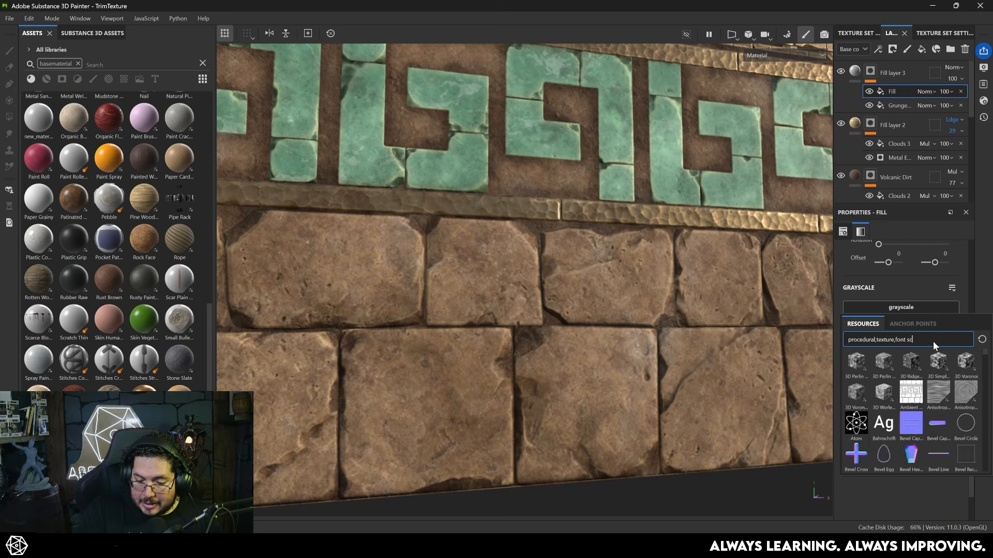
text(cloud)
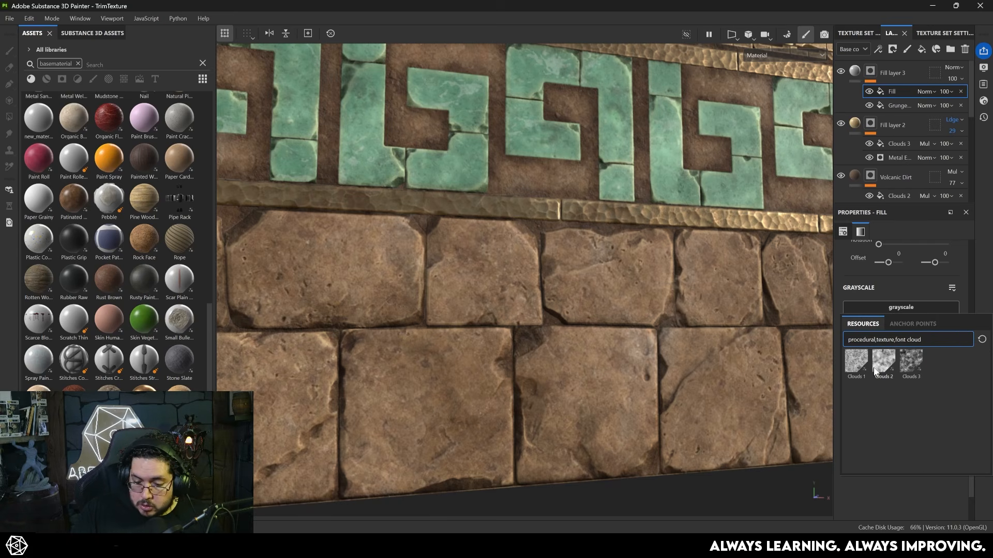
click(881, 367)
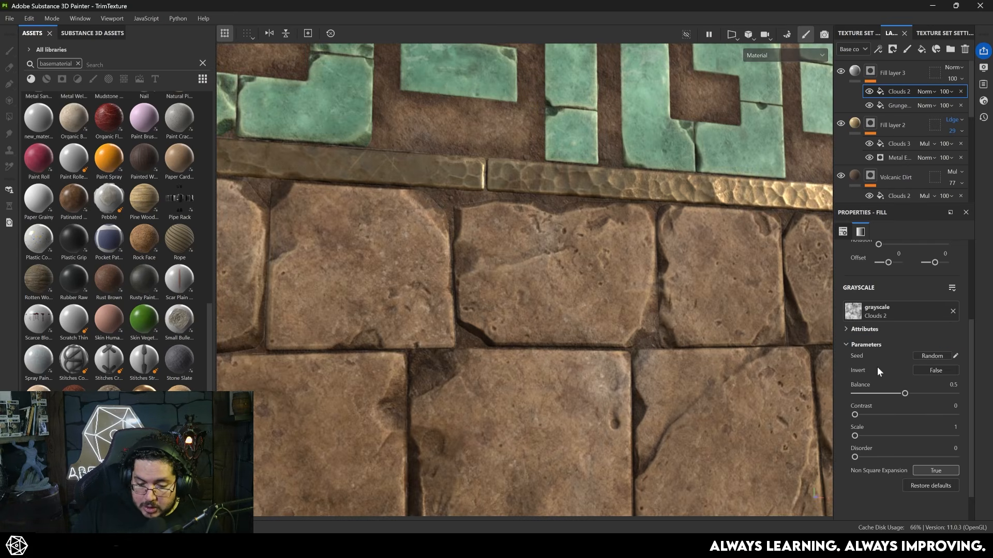
- Multiply the Clouds 2 fill over the scratches with balance 0.13 and contrast 0.42, and show the full material
click(926, 92)
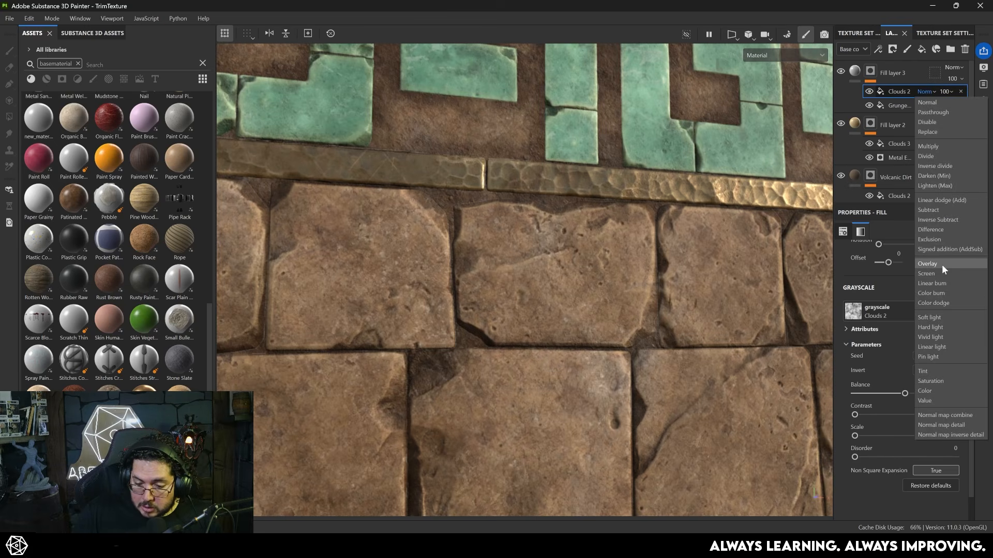
click(928, 146)
drag(904, 394, 899, 415)
mouse_move(672, 333)
alt+right_down()
mouse_move(421, 246)
mouse_move(661, 321)
alt+right_up()
key(m)
- Inspect the textured trim from close up and from a distance at several angles
alt+right_drag(540, 313, 698, 409)
alt+middle_drag(698, 408, 682, 249)
alt+right_drag(668, 435, 445, 279)
alt+middle_drag(610, 300, 551, 339)
alt+drag(551, 339, 653, 263)
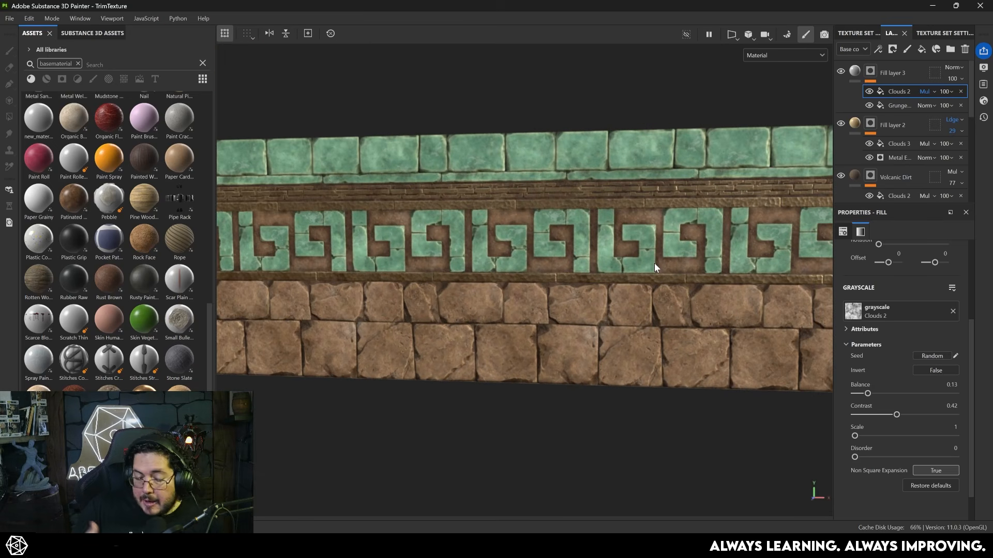
alt+right_drag(652, 292, 502, 254)
alt+drag(502, 254, 615, 258)
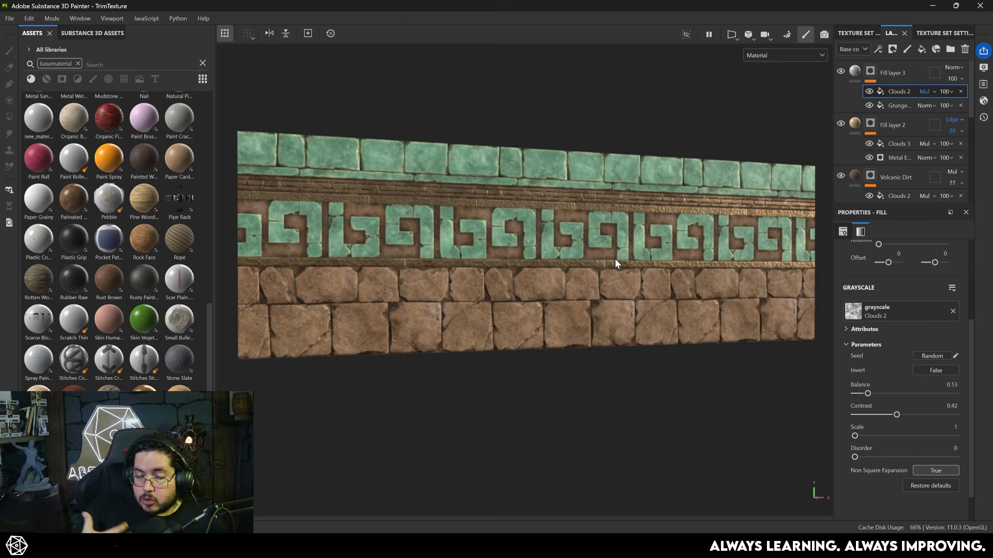
- Export the trim sheet textures with the Unreal Engine (Packed) output template and close the export window
click(9, 18)
click(57, 169)
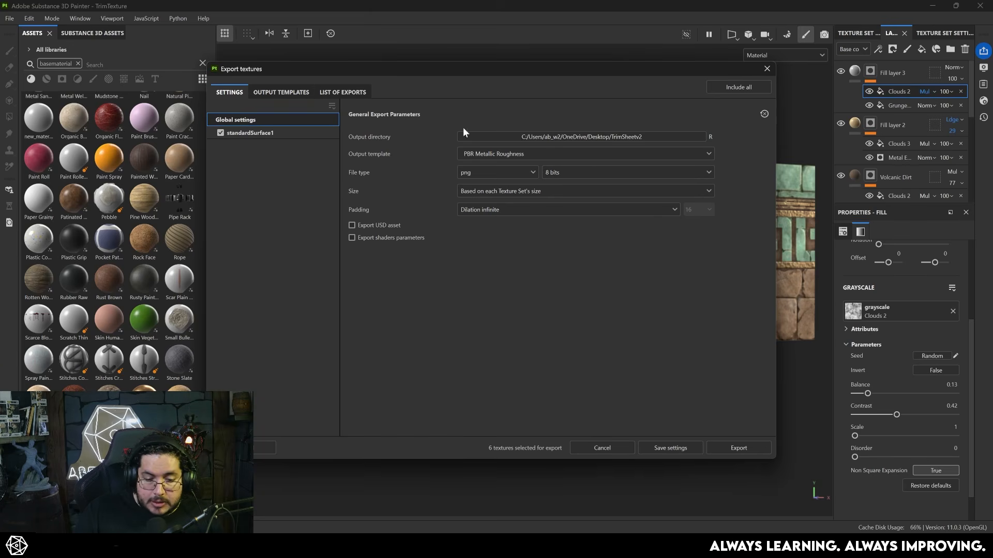
click(494, 154)
scroll(493, 216, down, 10)
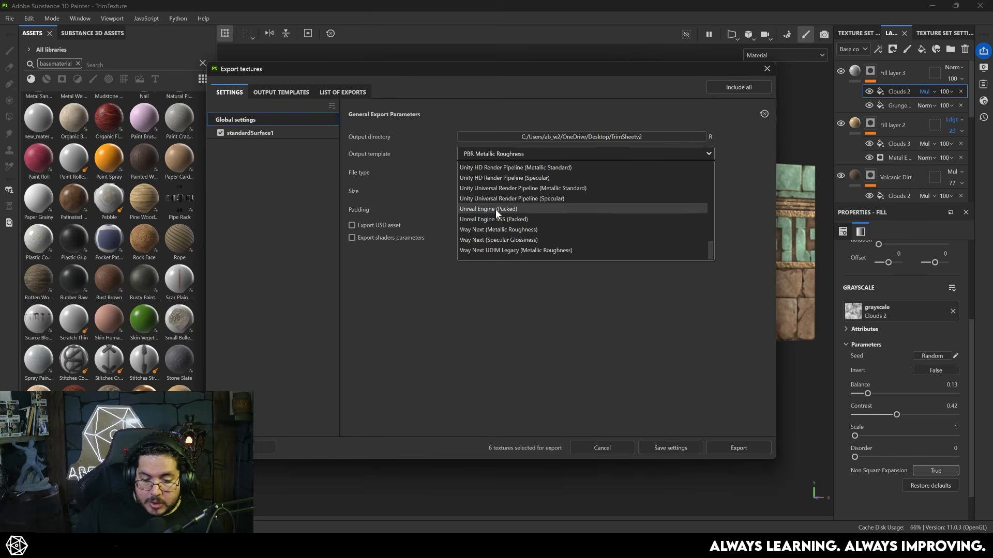
click(495, 209)
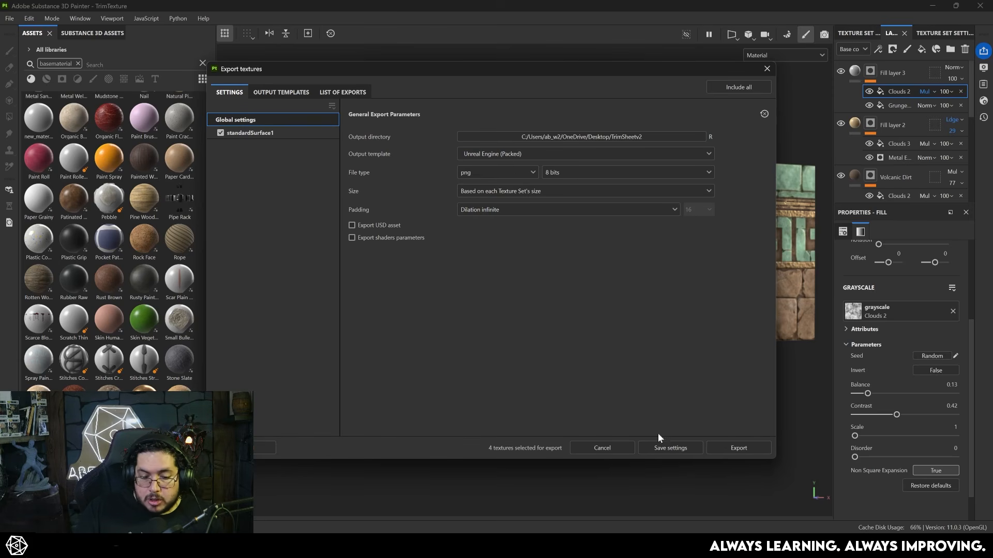
click(732, 449)
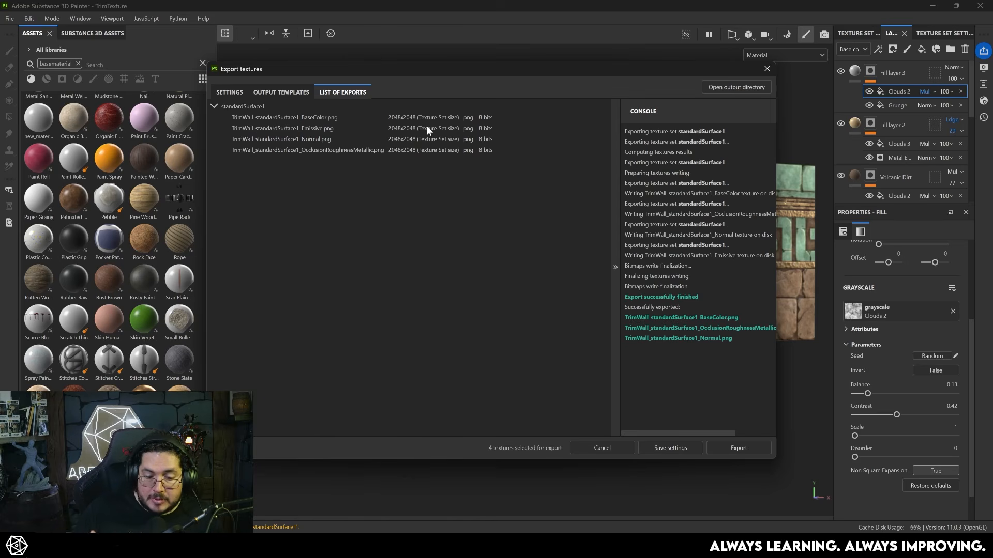
click(767, 68)
alt+drag(654, 342, 610, 289)
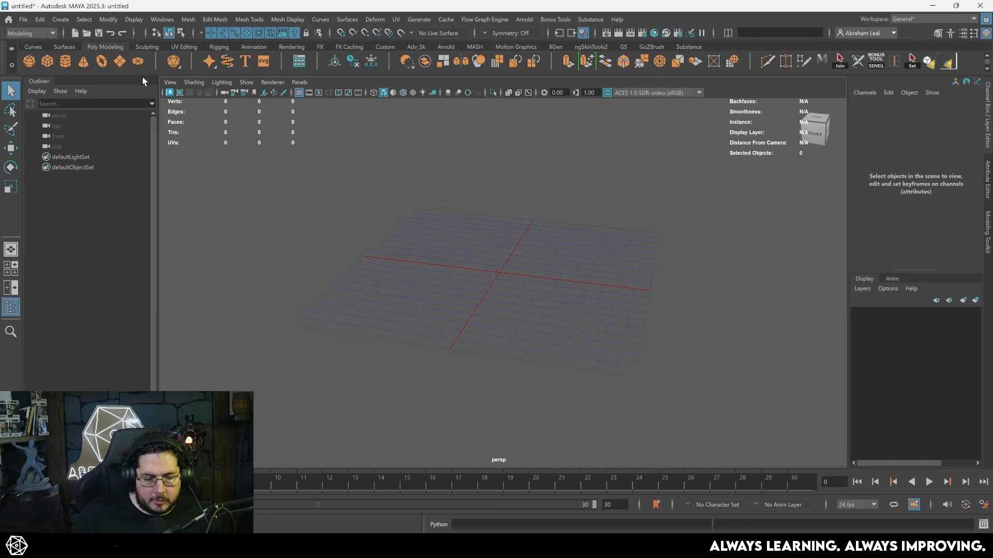
- In Maya, create a polygon plane and scale it to 200 on all three axes
click(120, 62)
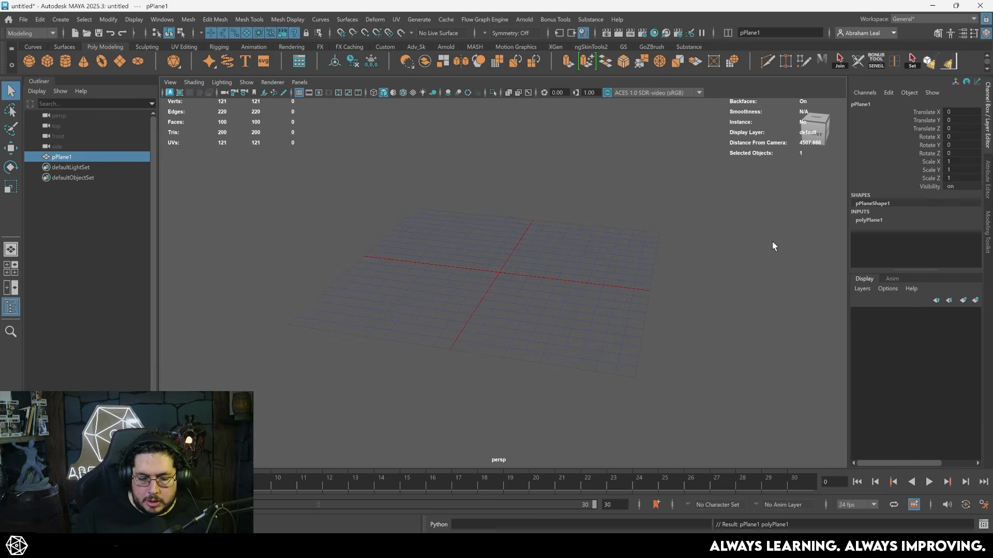
drag(956, 161, 956, 178)
text(20)
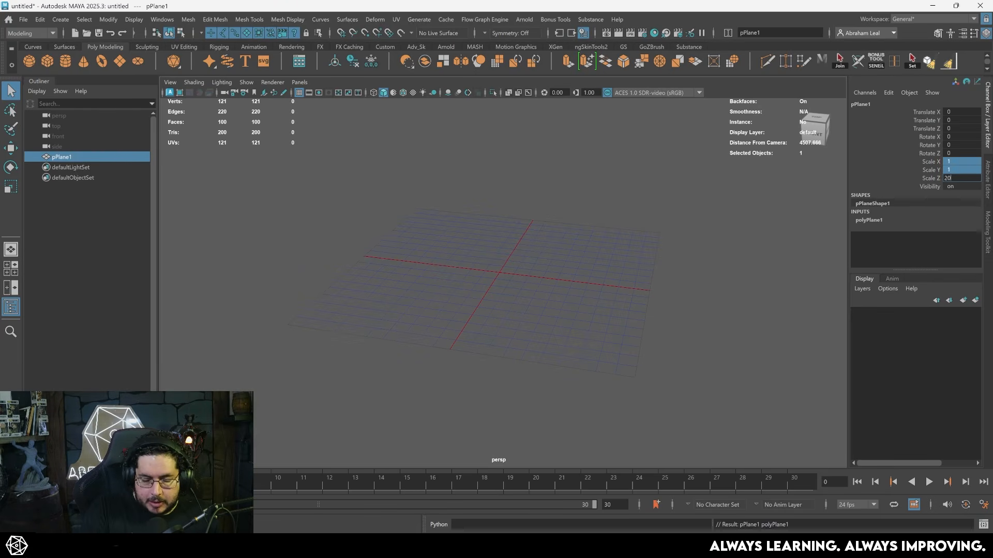
text(0)
key(Return)
- Raise the plane about 253 units above the grid along Y
scroll(548, 267, up, 4)
key(w)
drag(499, 233, 533, 245)
click(642, 203)
click(506, 188)
alt+right_drag(532, 246, 618, 264)
alt+middle_drag(618, 263, 621, 341)
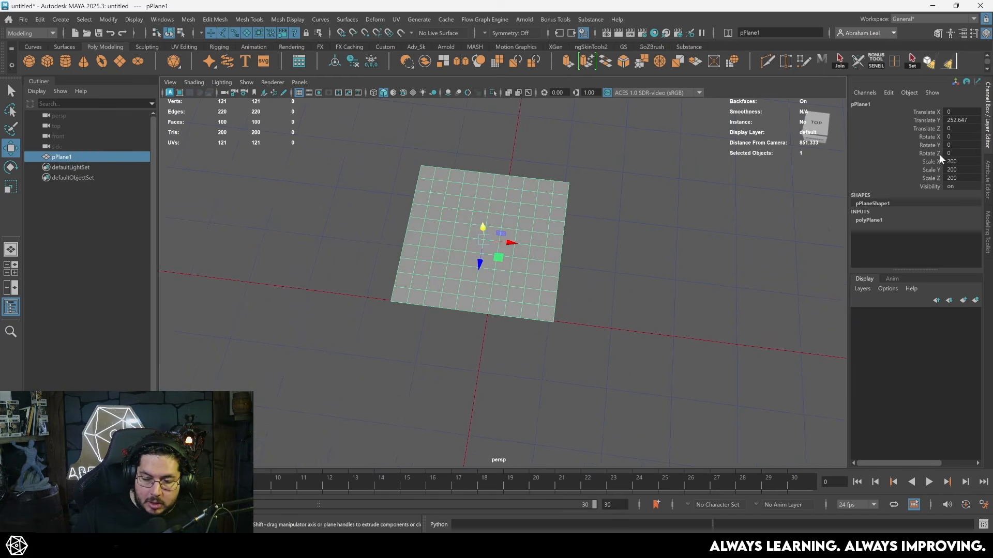
- Rotate the plane 90 degrees about X to stand it upright, and move it to about -290 in X
alt+right_drag(620, 270, 487, 212)
alt+drag(604, 325, 560, 262)
key(e)
drag(497, 199, 498, 243)
key(w)
alt+middle_drag(517, 232, 525, 275)
drag(528, 266, 433, 264)
click(501, 278)
alt+drag(501, 278, 482, 251)
alt+right_drag(482, 251, 555, 266)
alt+middle_drag(554, 266, 557, 304)
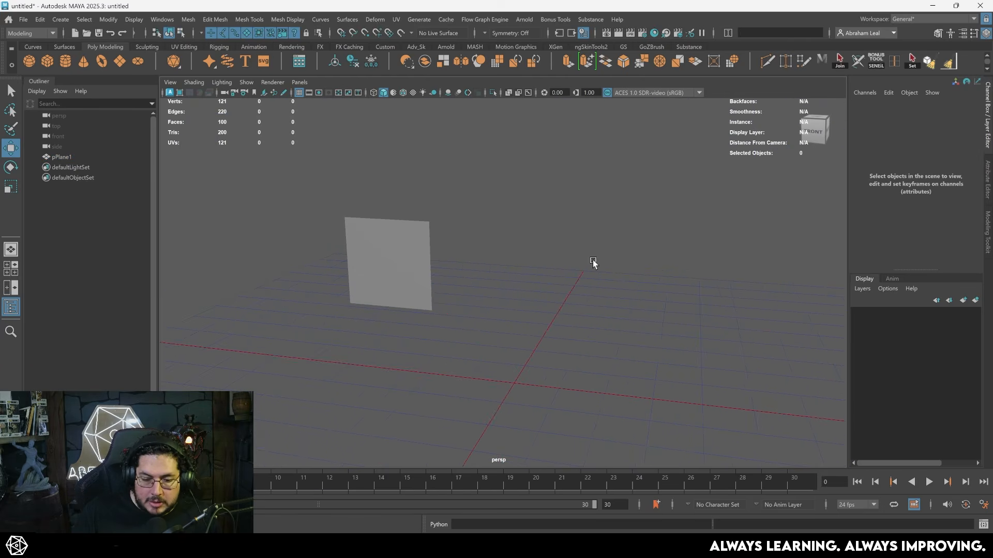
- Build an Arnold material with the Substance image maps workflow from the exported BaseColor, Normal and OcclusionRoughnessMetallic textures
click(688, 47)
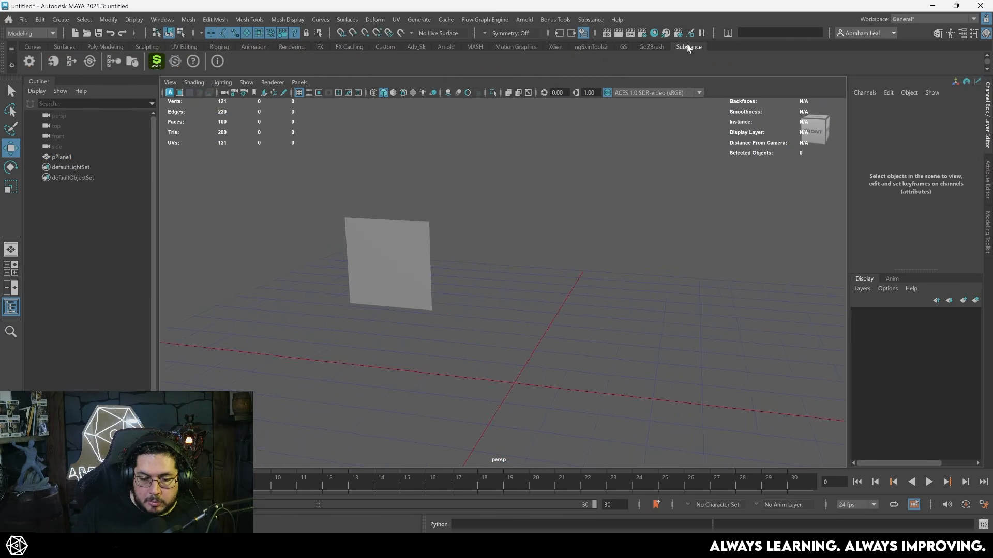
click(114, 60)
drag(368, 185, 557, 106)
click(655, 151)
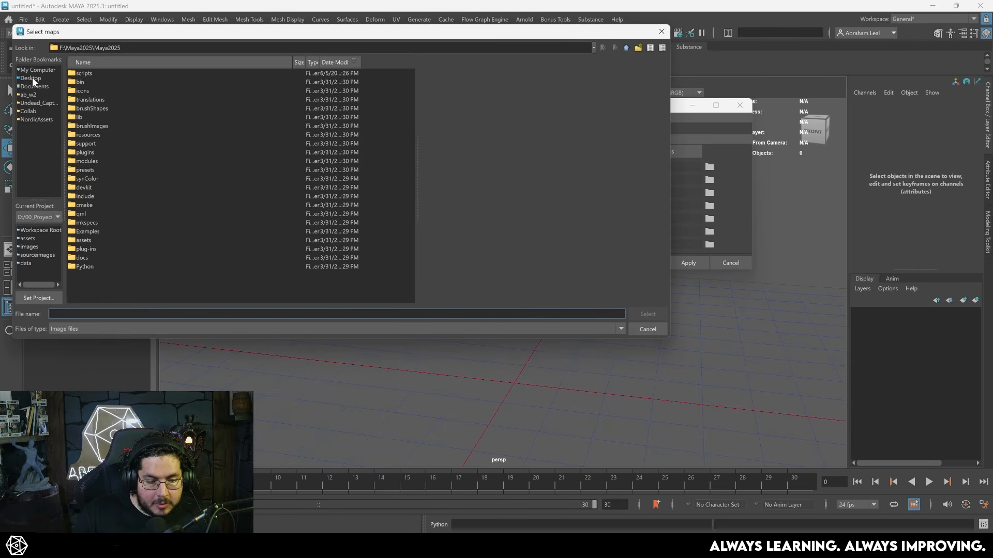
click(34, 80)
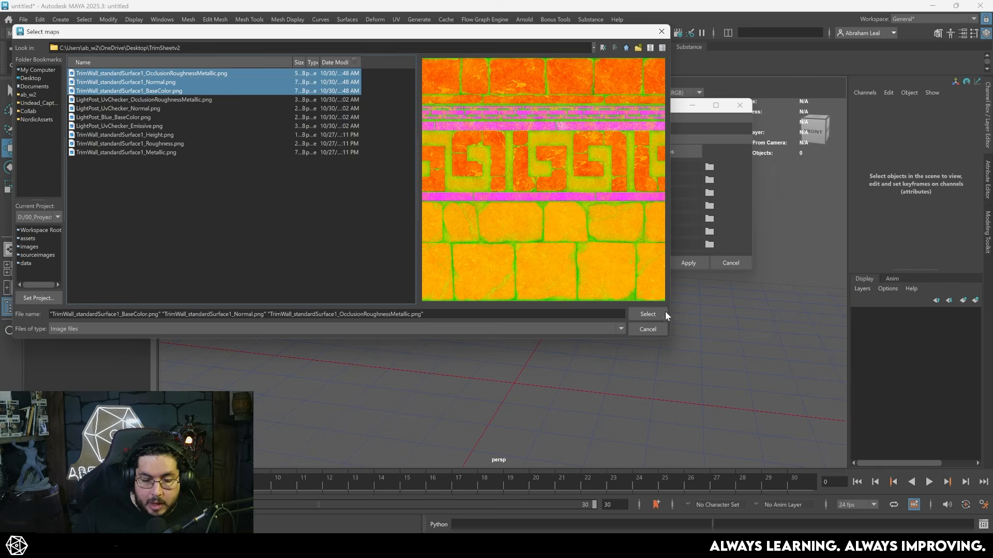
click(657, 313)
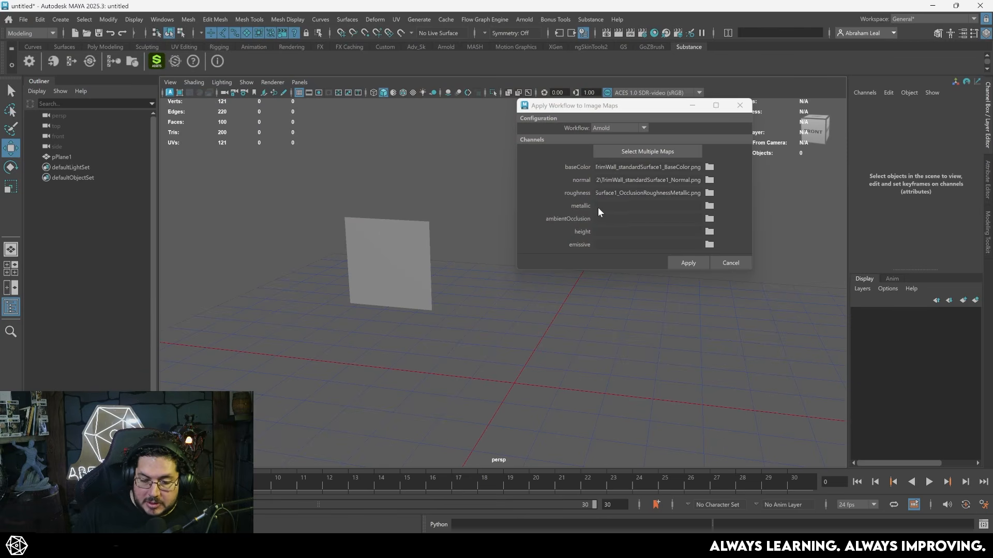
click(688, 263)
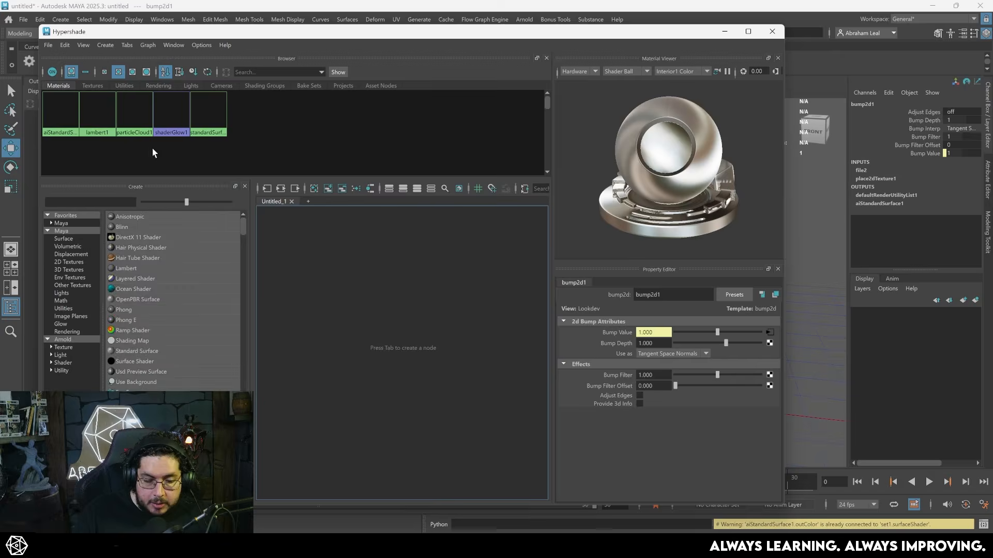
- Graph the new Arnold material's network and examine its normal, bump and packed roughness connections
click(72, 124)
click(160, 210)
scroll(324, 309, up, 5)
scroll(323, 308, down, 3)
click(341, 296)
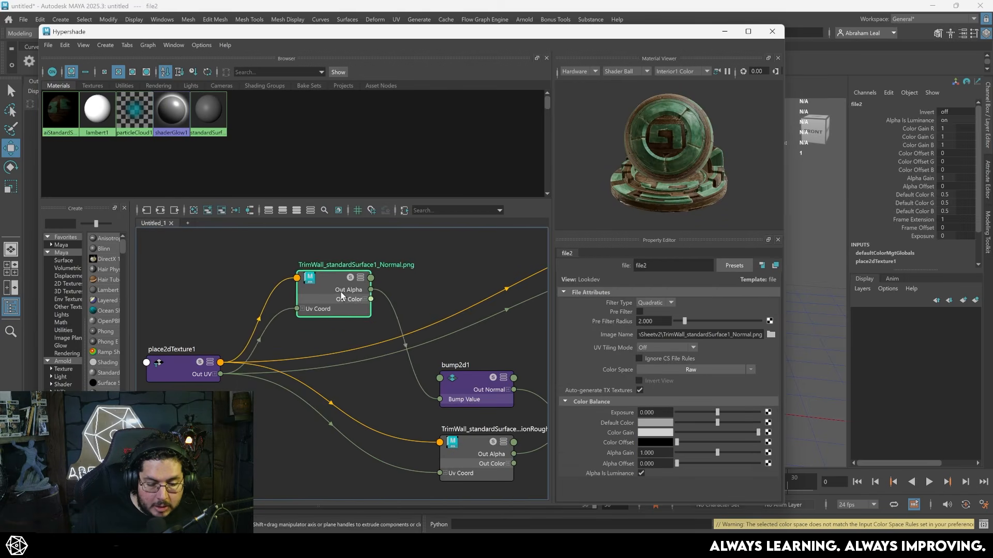
scroll(346, 278, up, 3)
alt+middle_drag(346, 278, 326, 271)
drag(382, 341, 387, 332)
scroll(445, 376, up, 1)
alt+middle_drag(444, 377, 374, 344)
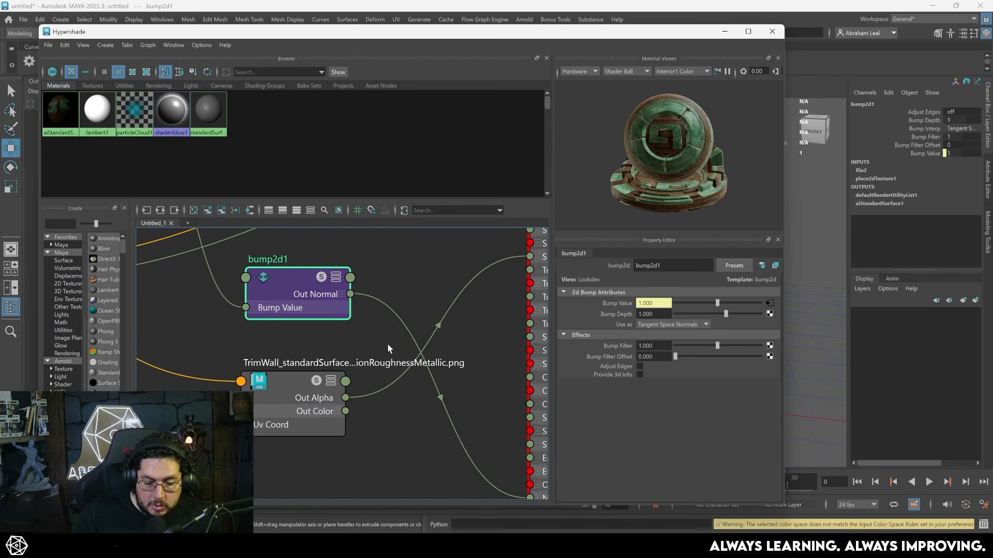
scroll(443, 355, down, 2)
drag(526, 333, 520, 370)
alt+middle_drag(469, 351, 389, 325)
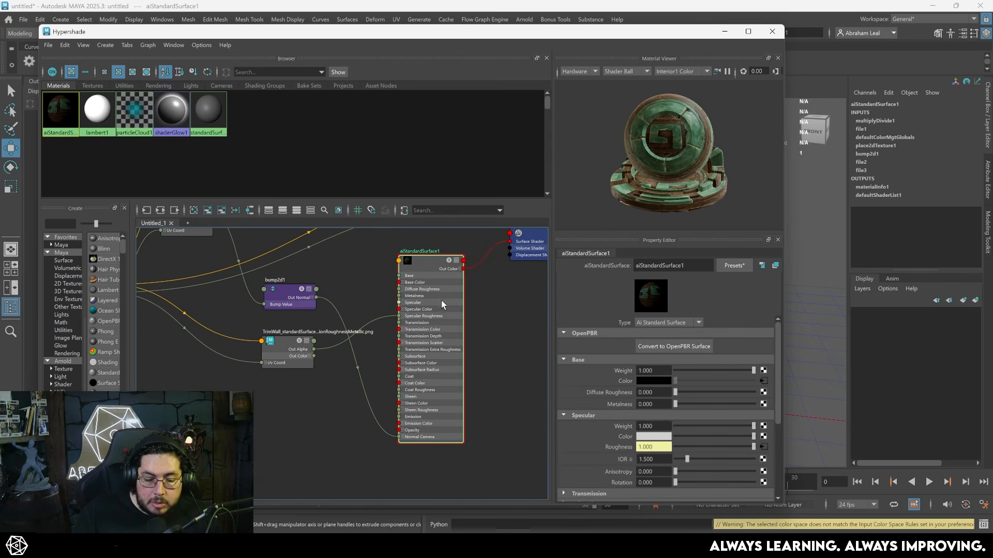
- Rename the Arnold standard surface material as M_TrimSheet
double_click(652, 266)
text(M_)
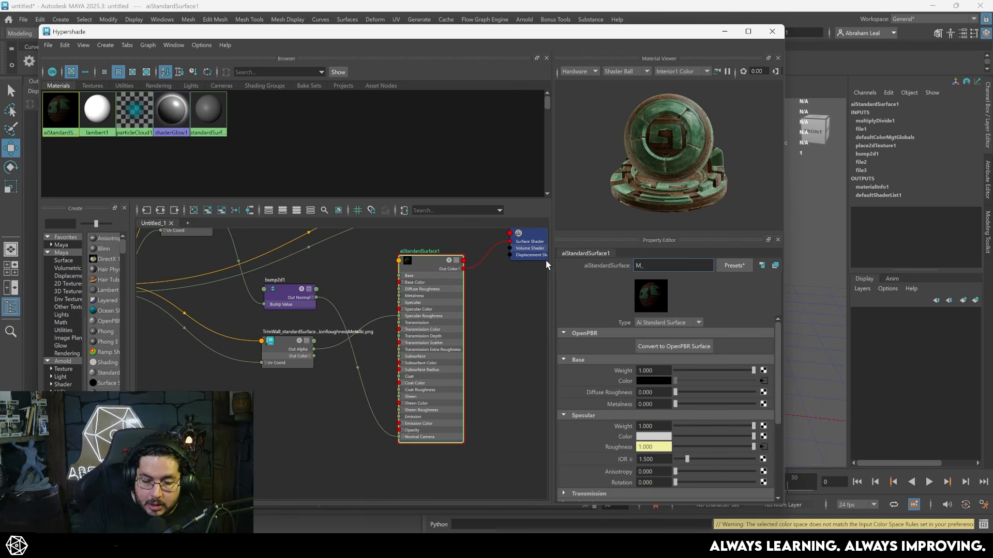
text(TrimSh)
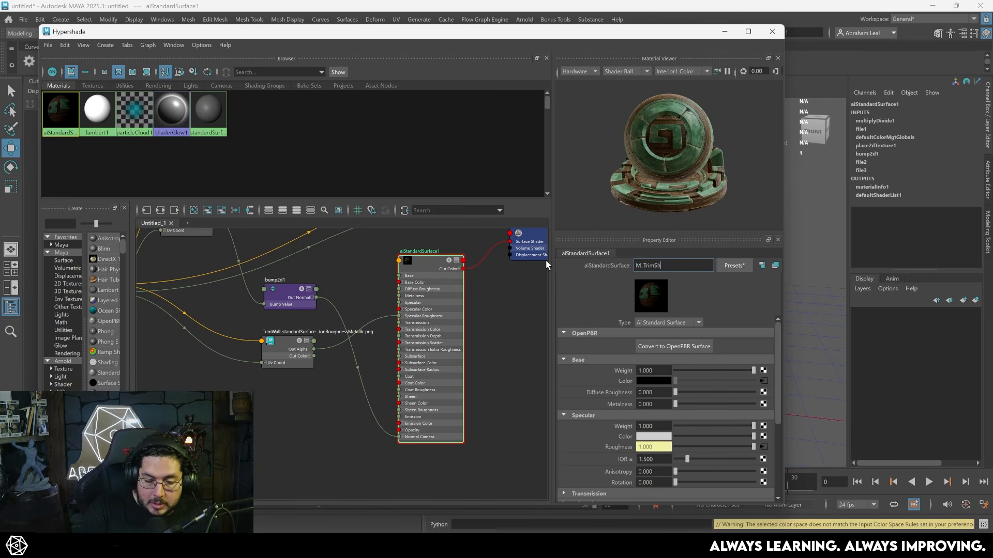
text(eet)
key(Return)
- Rearrange the M_TrimSheet network so the BaseColor texture node sits below the OcclusionRoughnessMetallic node
scroll(370, 316, up, 3)
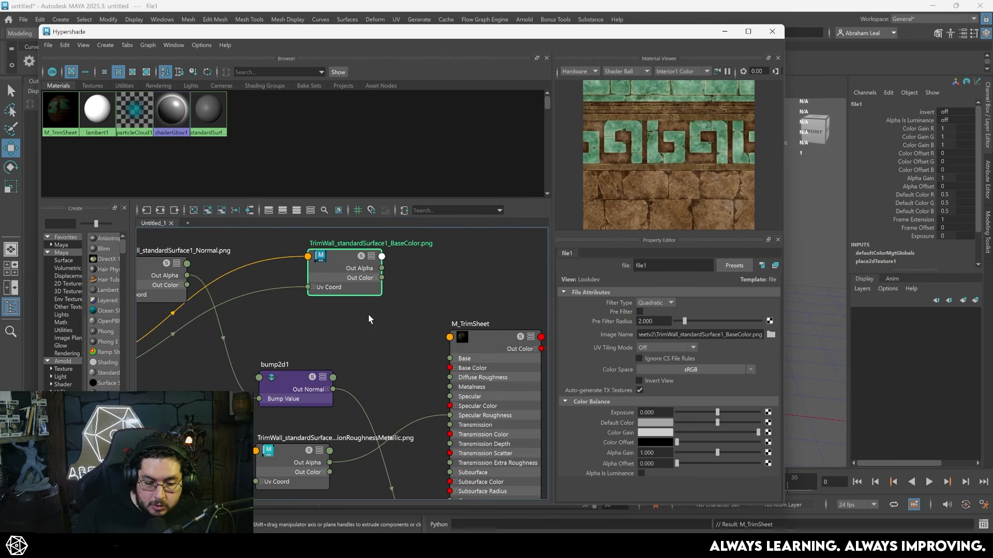
alt+middle_drag(393, 334, 369, 310)
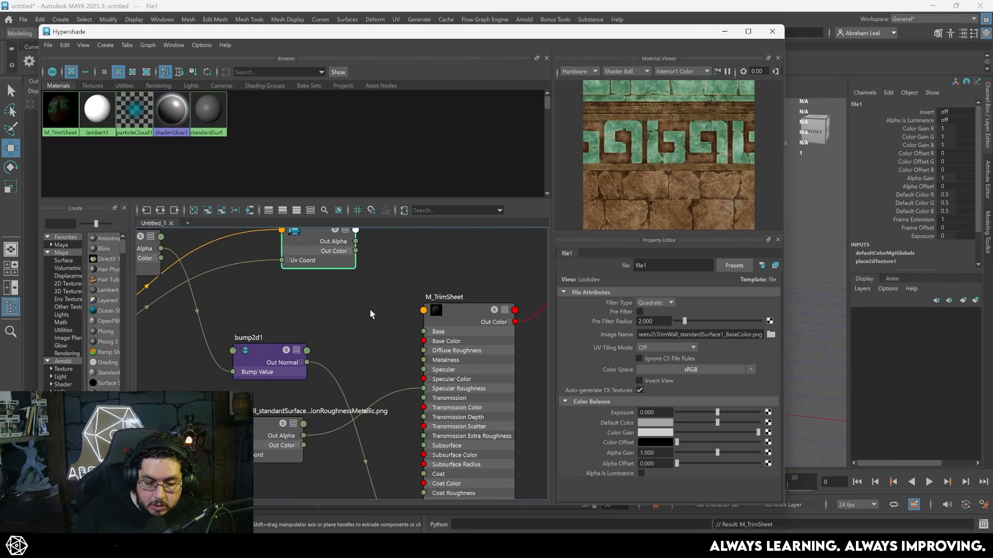
scroll(370, 311, down, 4)
drag(418, 256, 140, 441)
click(162, 210)
click(392, 306)
drag(502, 440, 327, 444)
scroll(382, 338, up, 4)
scroll(388, 336, up, 3)
alt+middle_drag(409, 327, 437, 279)
scroll(440, 280, down, 4)
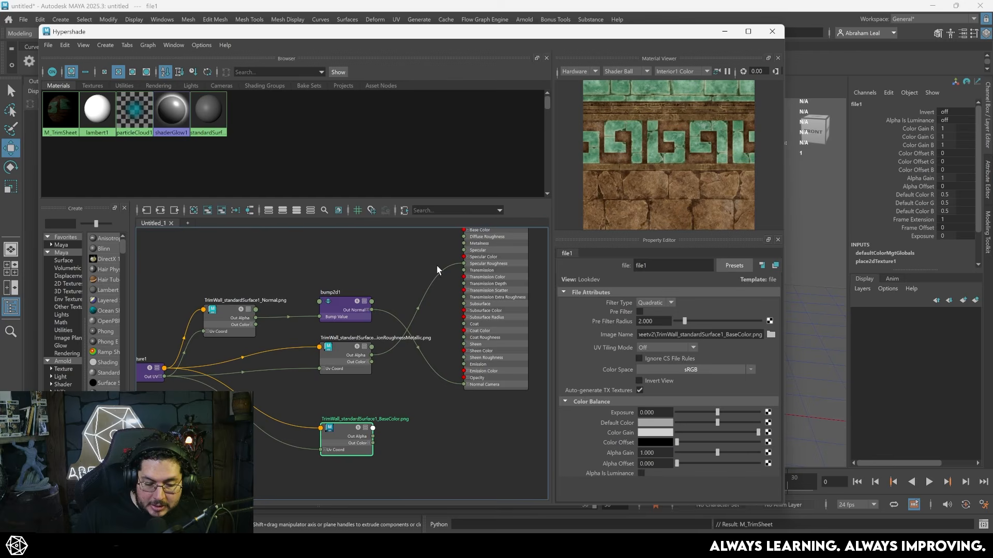
scroll(422, 388, up, 2)
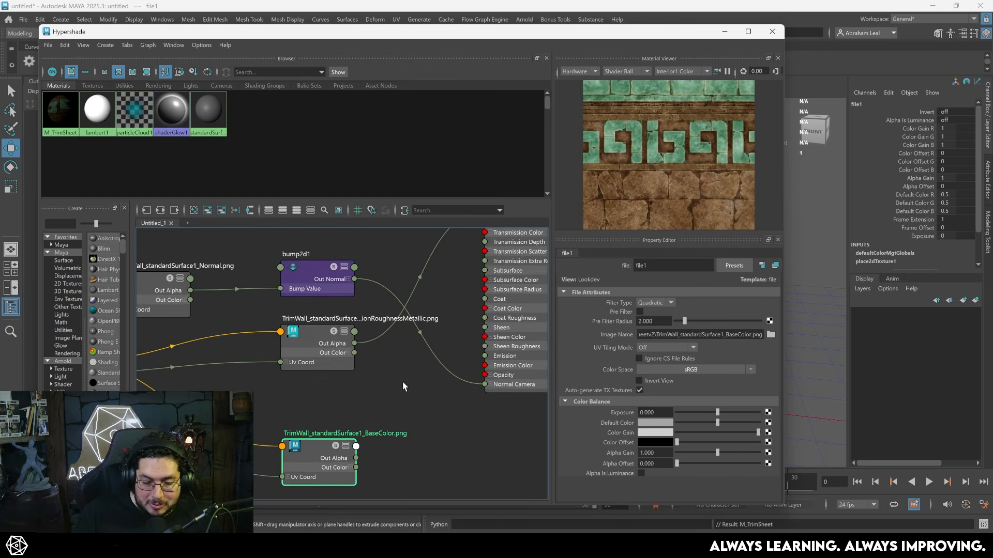
- Delete the connection from the OcclusionRoughnessMetallic texture's Out Alpha to the material's Specular Roughness
click(315, 344)
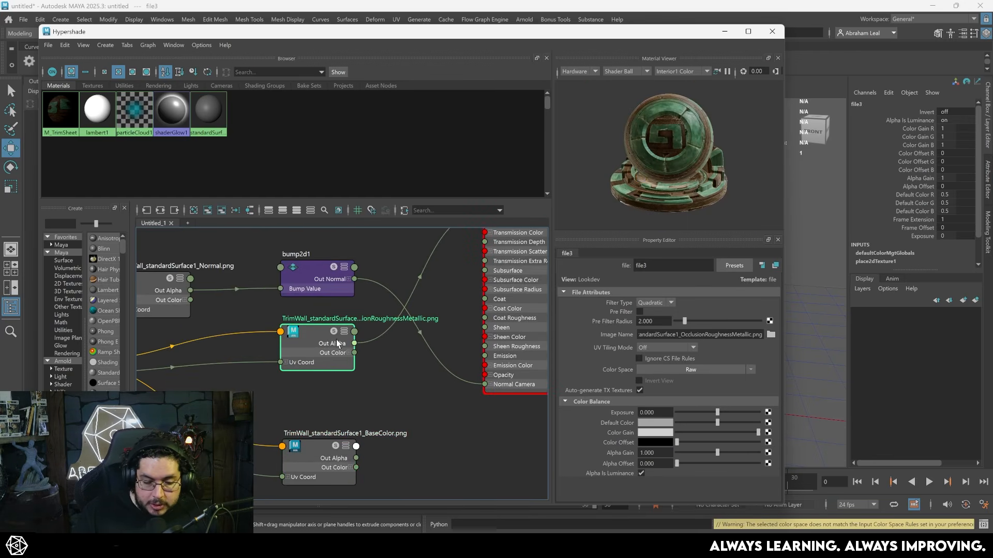
alt+middle_drag(396, 360, 378, 387)
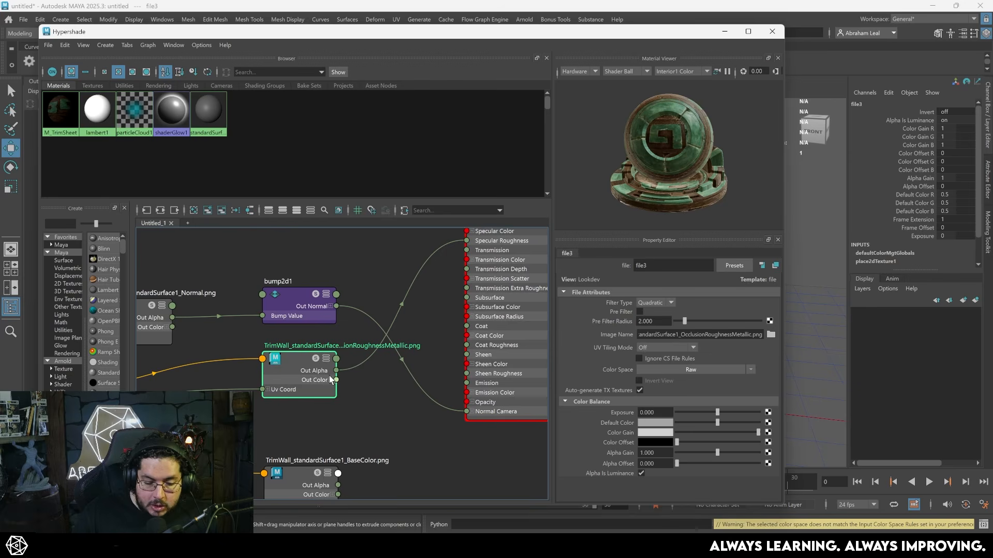
alt+middle_drag(432, 308, 426, 332)
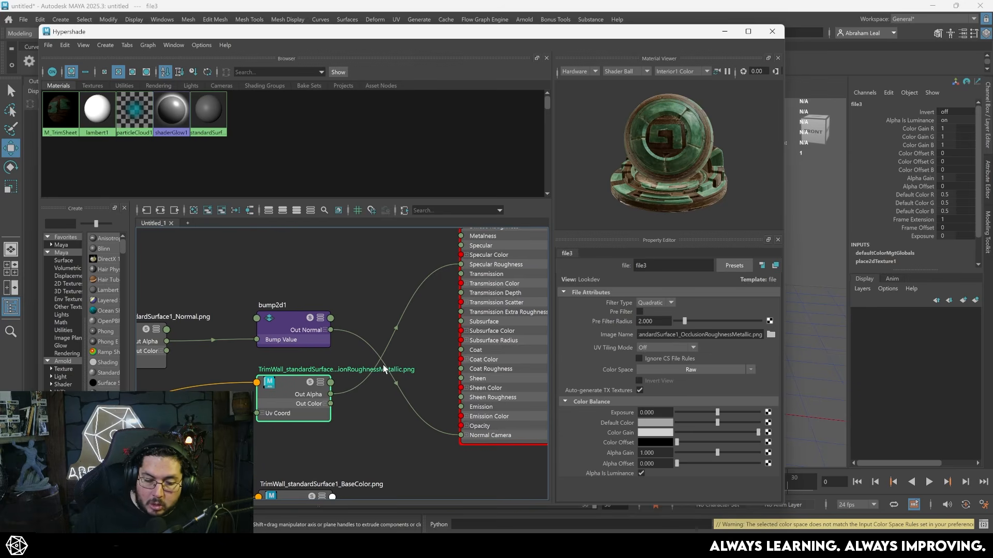
click(375, 340)
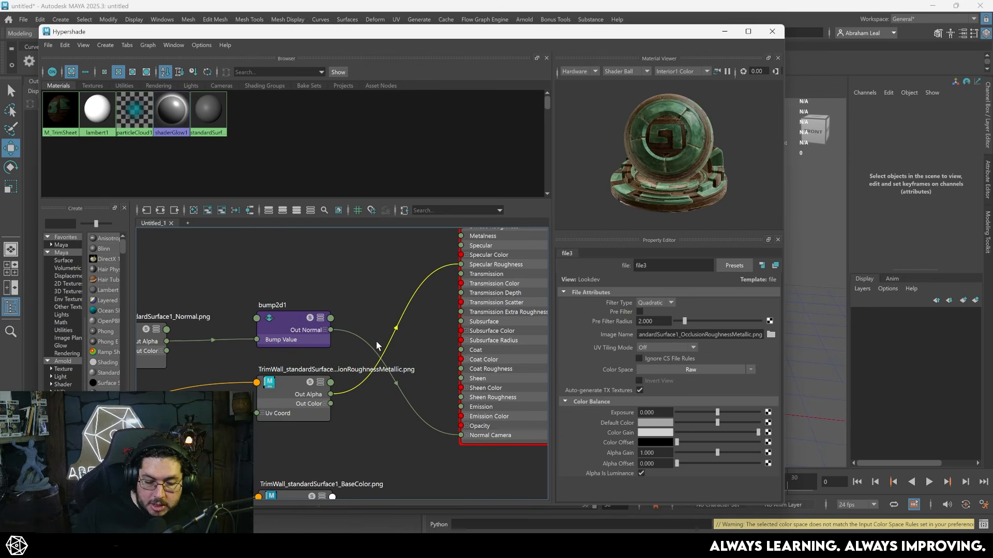
key(Delete)
- Expand the packed texture's color channels, connecting Out Color G to Specular Roughness and Out Color B to Metalness
click(323, 404)
drag(324, 403, 311, 392)
alt+middle_drag(365, 432, 387, 386)
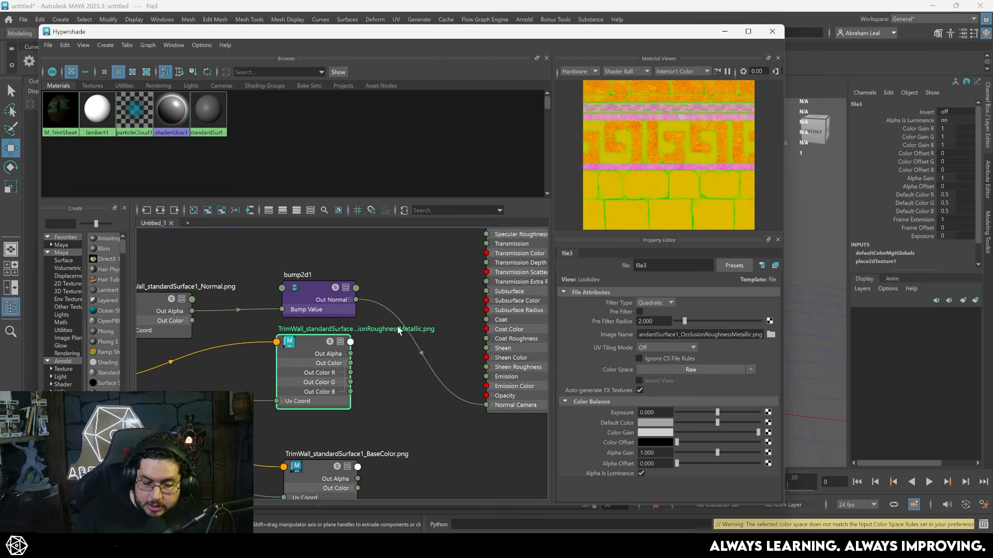
drag(350, 382, 490, 236)
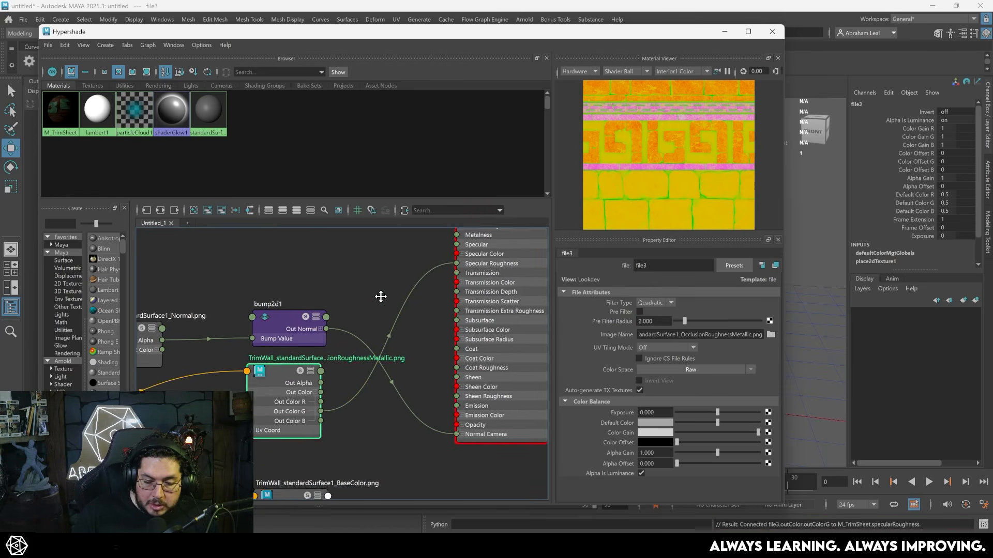
drag(314, 439, 448, 253)
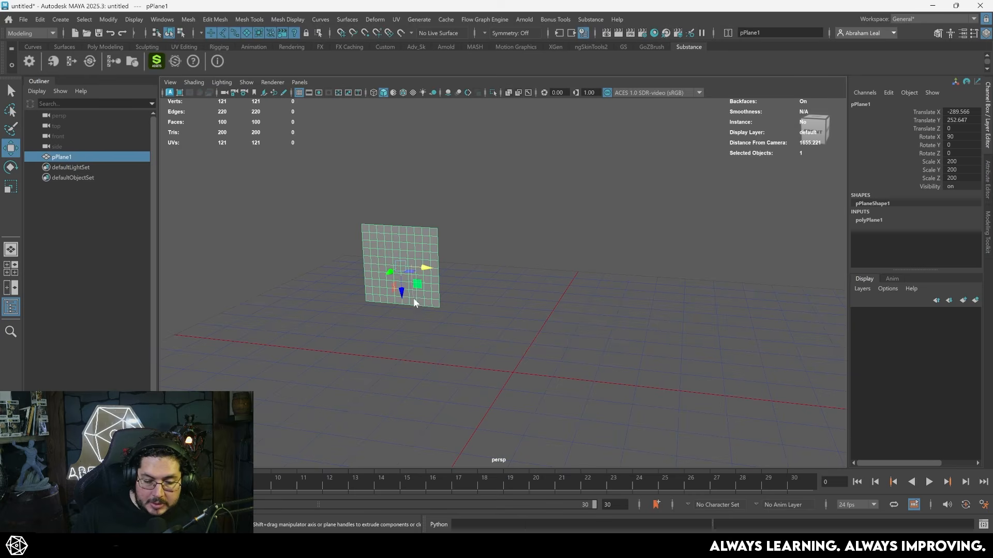
- Assign the existing M_TrimSheet material to the plane and display its textures in the viewport
right_drag(413, 298, 434, 527)
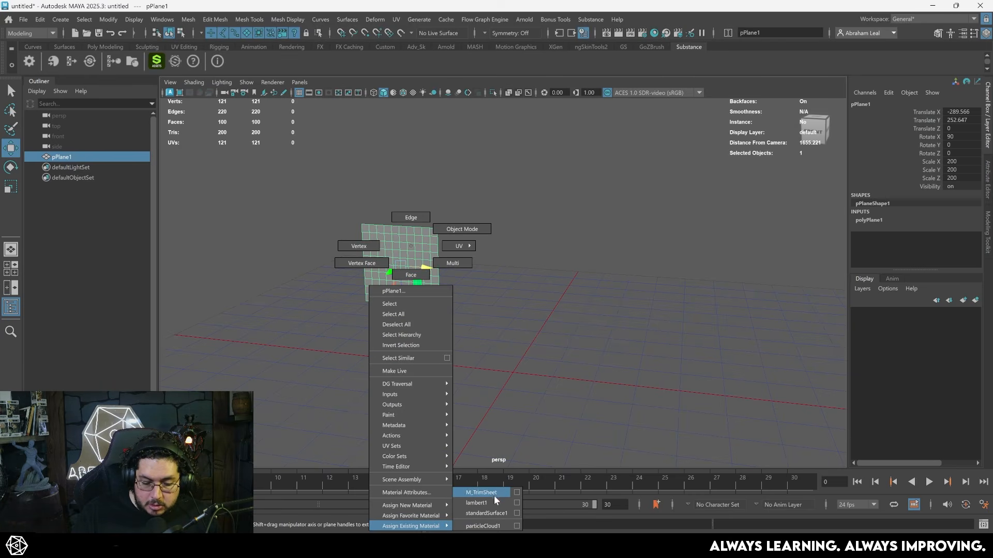
right_drag(494, 496, 494, 493)
click(497, 284)
alt+middle_drag(497, 284, 557, 261)
scroll(557, 262, up, 8)
key(6)
alt+drag(557, 262, 523, 244)
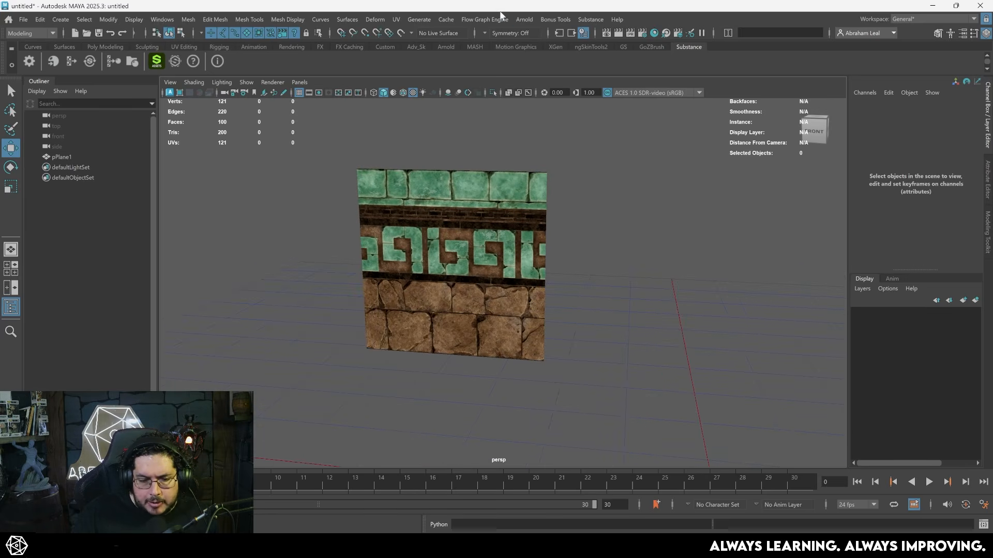
- Add an Arnold Skydome Light and map its color to the image file brown_photostudio_01_4k.exr
click(525, 19)
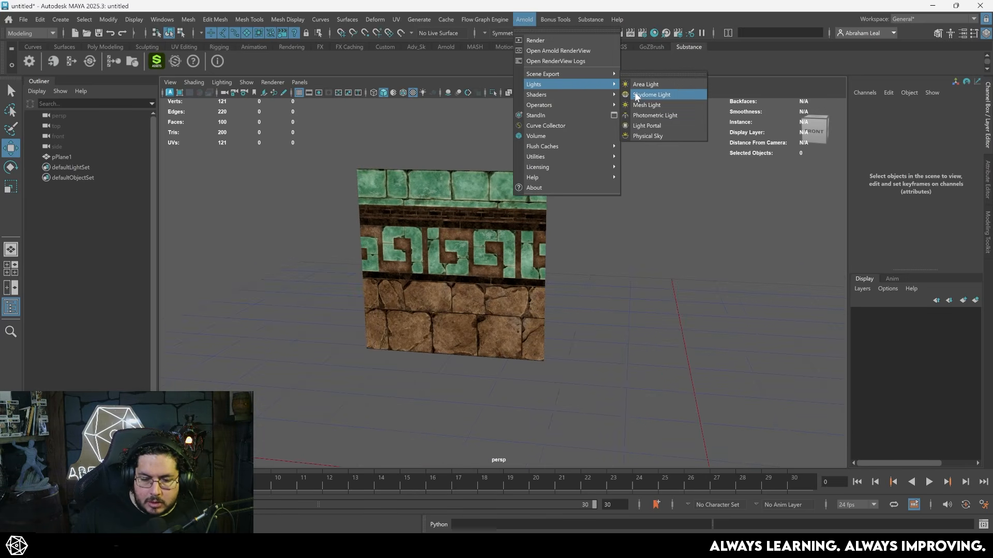
click(636, 95)
key(ctrl+a)
click(963, 207)
click(412, 259)
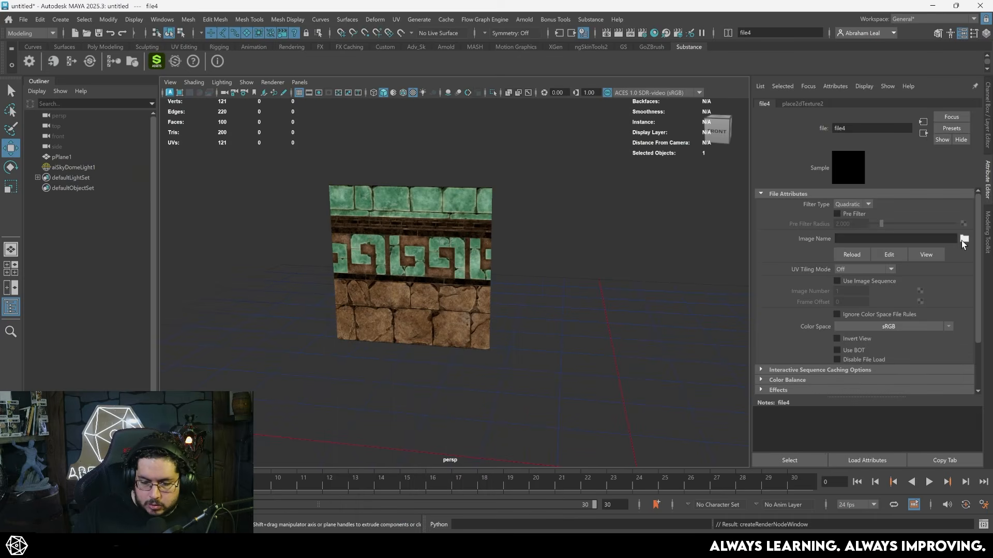
click(964, 238)
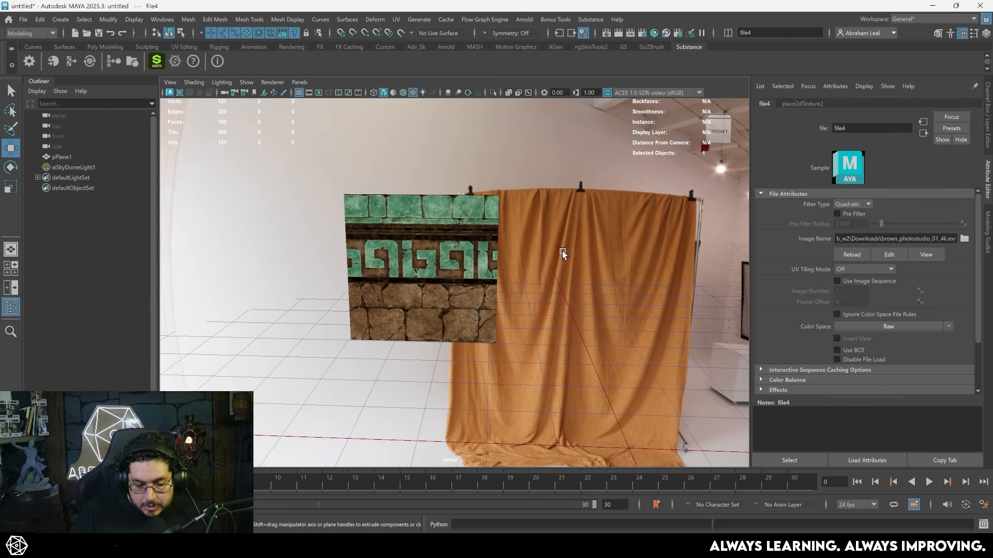
- Light the viewport with the scene lights and inspect the plane against the studio environment
key(7)
alt+drag(563, 251, 515, 303)
alt+middle_drag(515, 303, 491, 256)
alt+drag(491, 256, 574, 237)
alt+right_drag(574, 238, 558, 208)
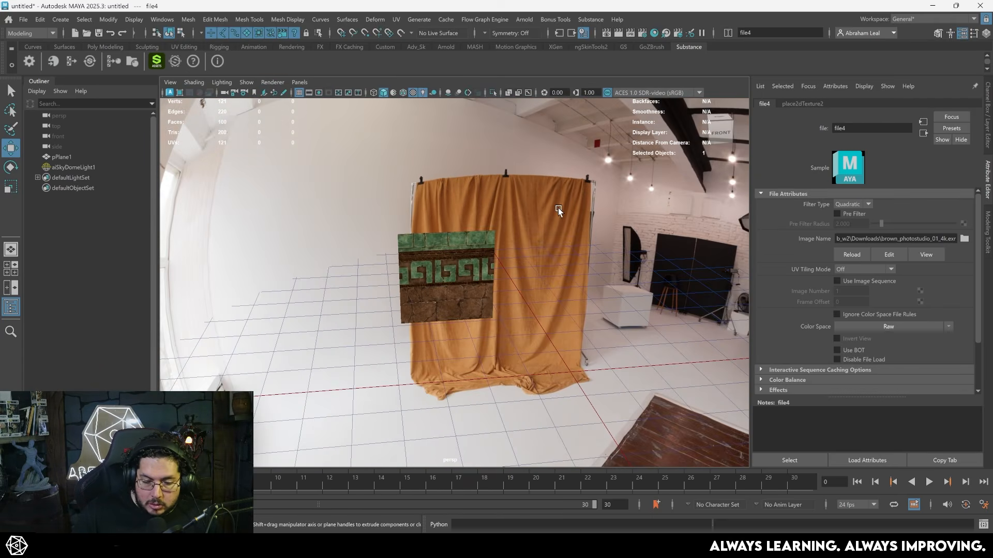
- Set the skydome light's Scale X, Y and Z to 0
click(558, 210)
key(ctrl+a)
alt+drag(664, 244, 605, 195)
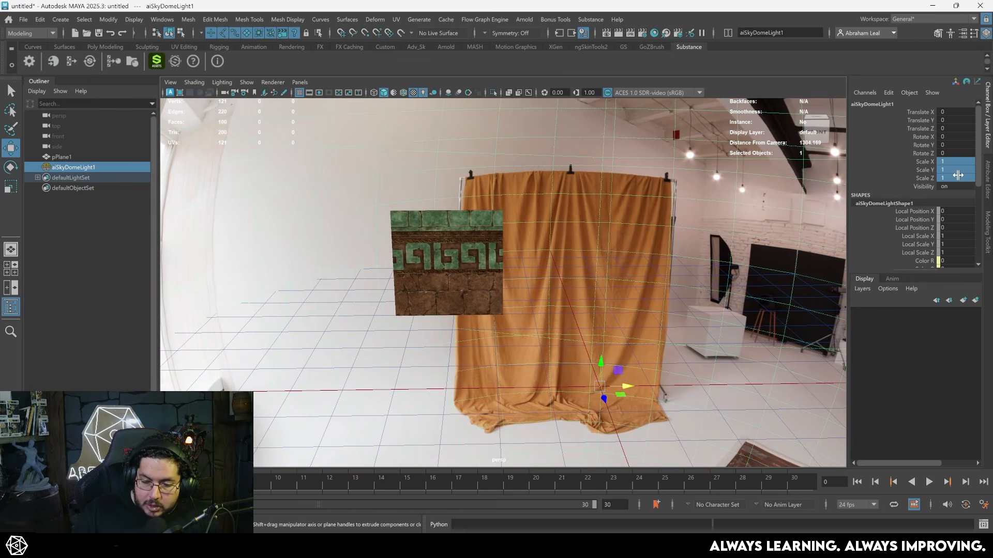
key(Return)
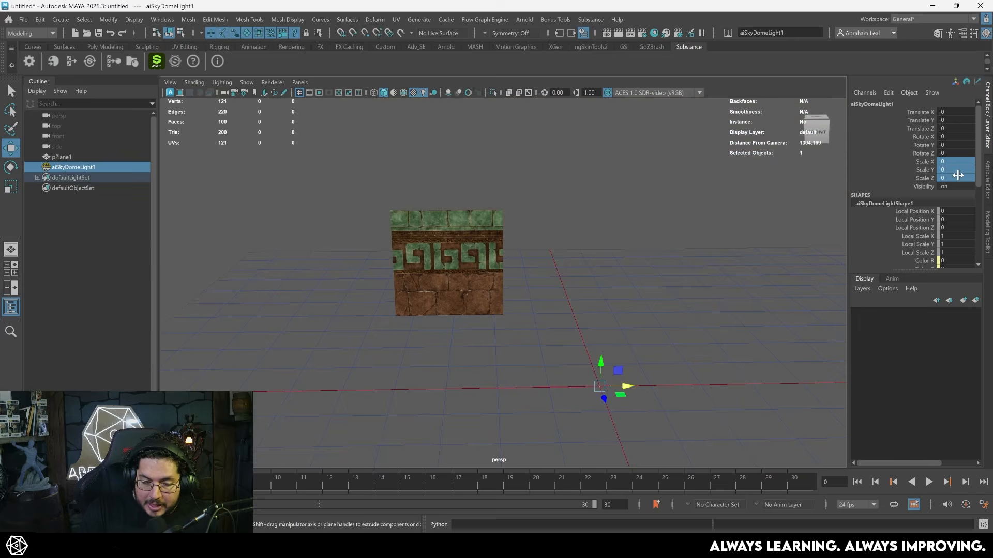
- Examine the textured plane from several angles and distances under the skydome lighting
click(634, 244)
alt+right_drag(633, 244, 654, 292)
alt+drag(654, 292, 452, 263)
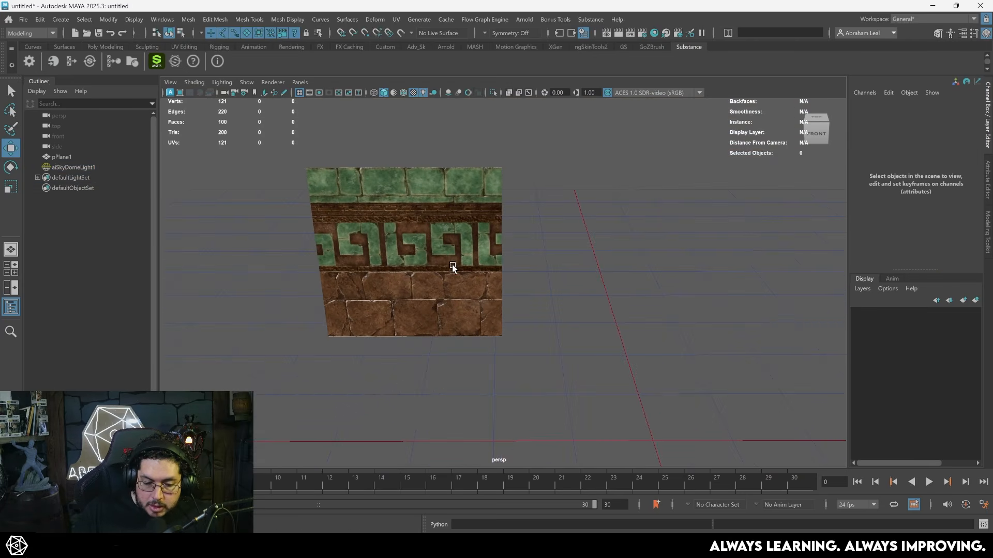
click(451, 262)
alt+drag(518, 293, 569, 294)
click(570, 295)
alt+right_drag(570, 295, 619, 345)
alt+drag(619, 346, 457, 272)
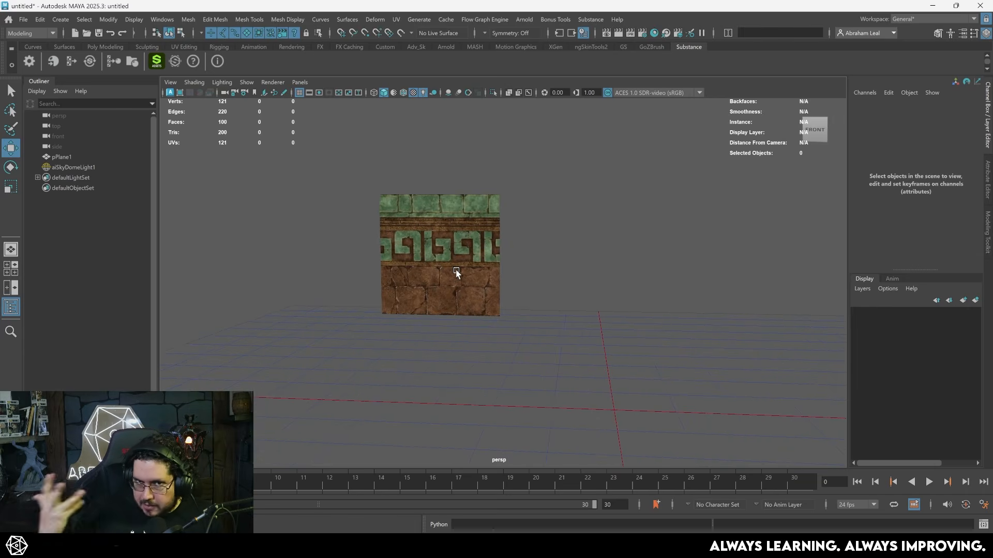
alt+right_drag(546, 319, 510, 299)
alt+middle_drag(510, 298, 486, 278)
alt+right_drag(486, 279, 541, 331)
click(445, 243)
drag(444, 237, 355, 237)
click(421, 280)
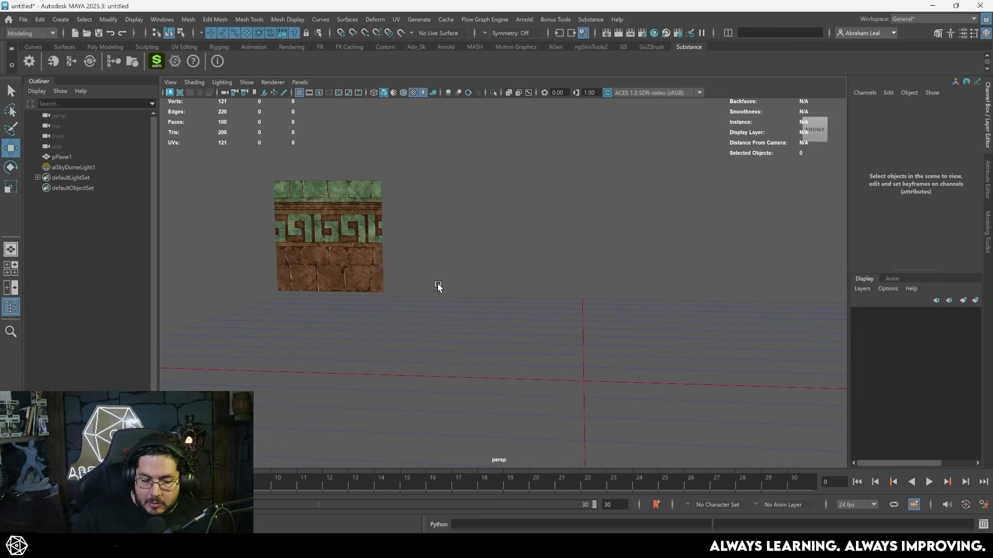
alt+drag(487, 305, 525, 367)
alt+drag(339, 281, 364, 282)
- Try placing a duplicate of the trim plane edge to edge with the original along X, and remove the copy
click(340, 247)
alt+drag(343, 249, 427, 289)
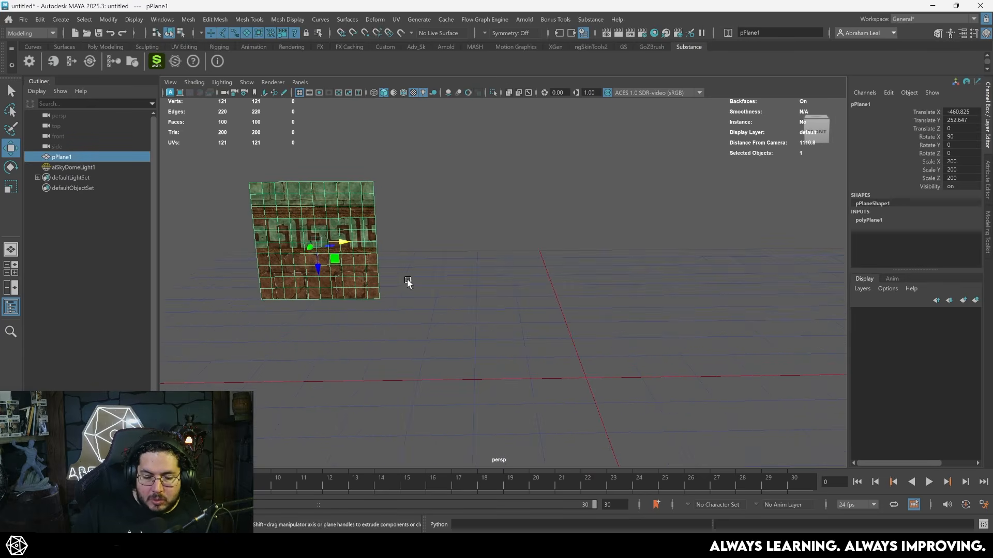
drag(344, 242, 464, 244)
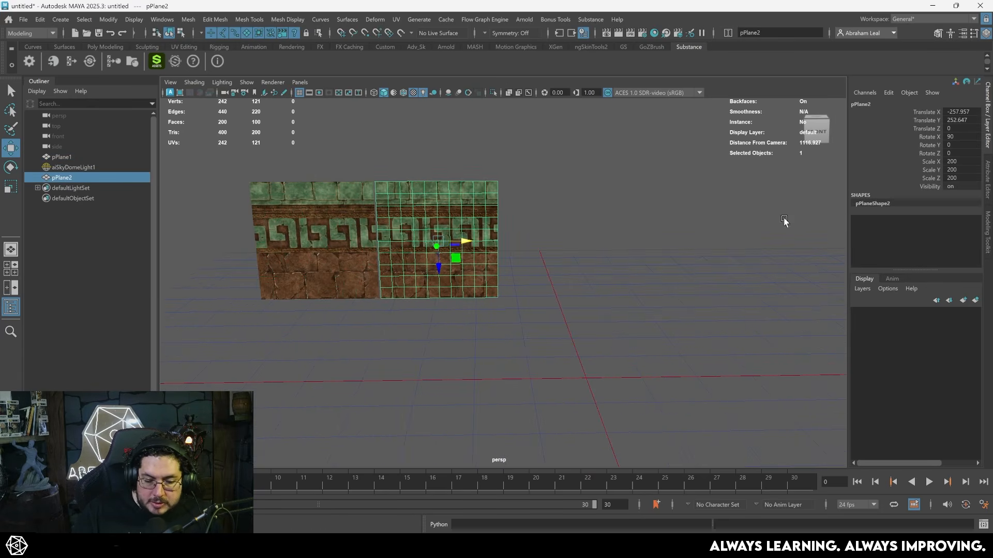
key(ctrl+z)
key(Delete)
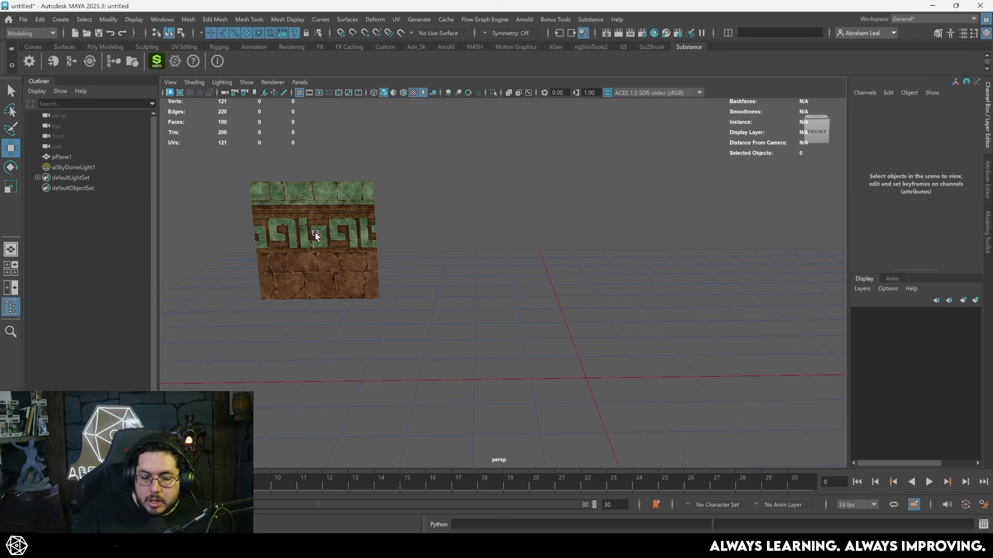
- Create a polygon cube at the origin and scale it into a wide, flat slab
alt+middle_drag(474, 274, 435, 243)
click(105, 47)
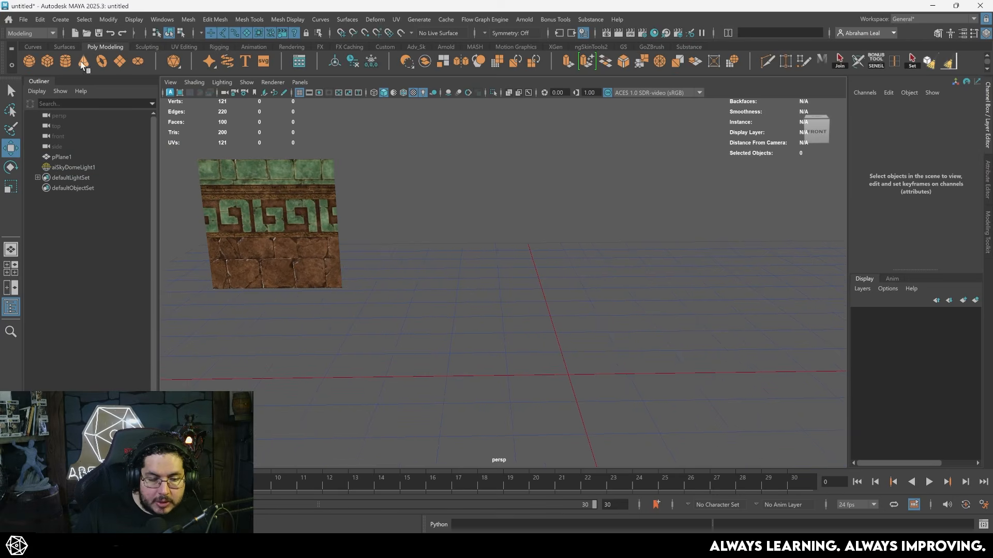
click(53, 62)
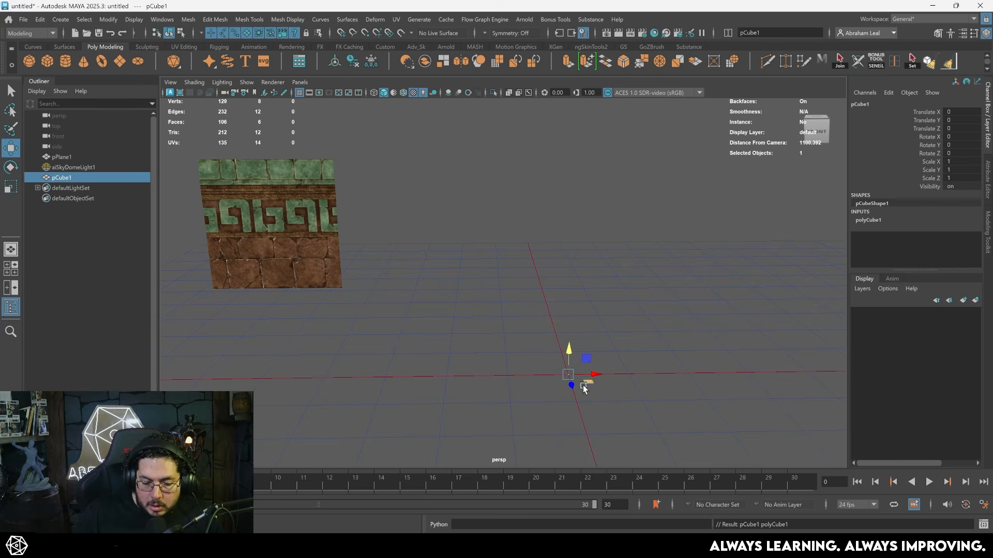
drag(580, 377, 576, 333)
alt+middle_drag(576, 333, 523, 277)
alt+drag(523, 277, 527, 263)
right_drag(538, 254, 540, 289)
click(556, 294)
right_drag(496, 253, 498, 290)
click(520, 305)
drag(488, 312, 539, 324)
mouse_move(467, 286)
mouse_down()
mouse_move(481, 312)
mouse_move(488, 293)
mouse_move(473, 290)
mouse_up()
alt+middle_drag(564, 306, 538, 288)
scroll(521, 277, up, 3)
- Cut an edge loop around the middle of the slab and delete one half
key(ctrl+shift+x)
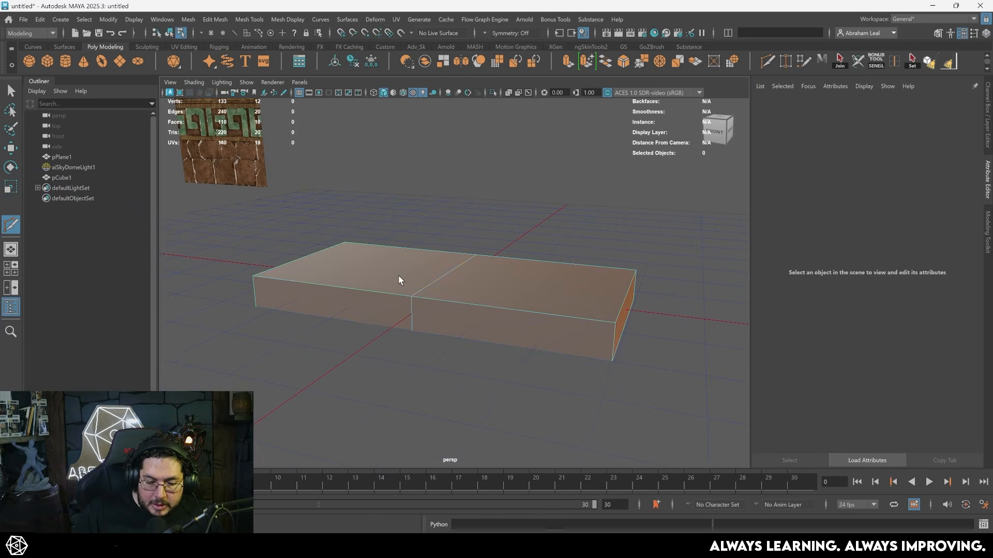
drag(399, 207, 196, 383)
key(Delete)
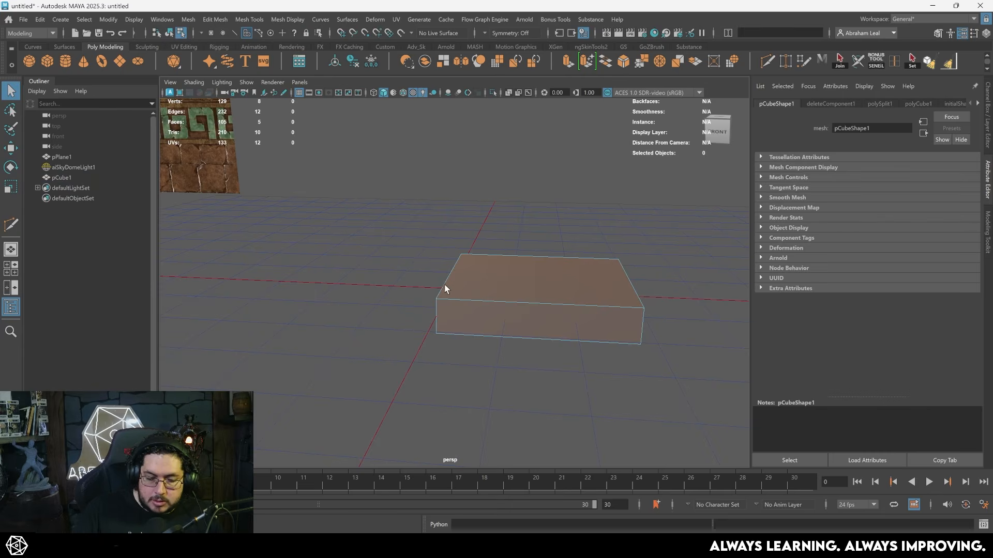
- Delete the half slab's underside and end faces, keeping only its top and outer side
alt+drag(455, 307, 433, 329)
click(433, 331)
alt+drag(473, 385, 503, 307)
shift+click(452, 287)
shift+click(450, 297)
key(Delete)
- Cut an edge loop near the top face's outer edge and extrude the narrow strip upward into a raised curb
key(ctrl+shift+x)
ctrl+click(401, 324)
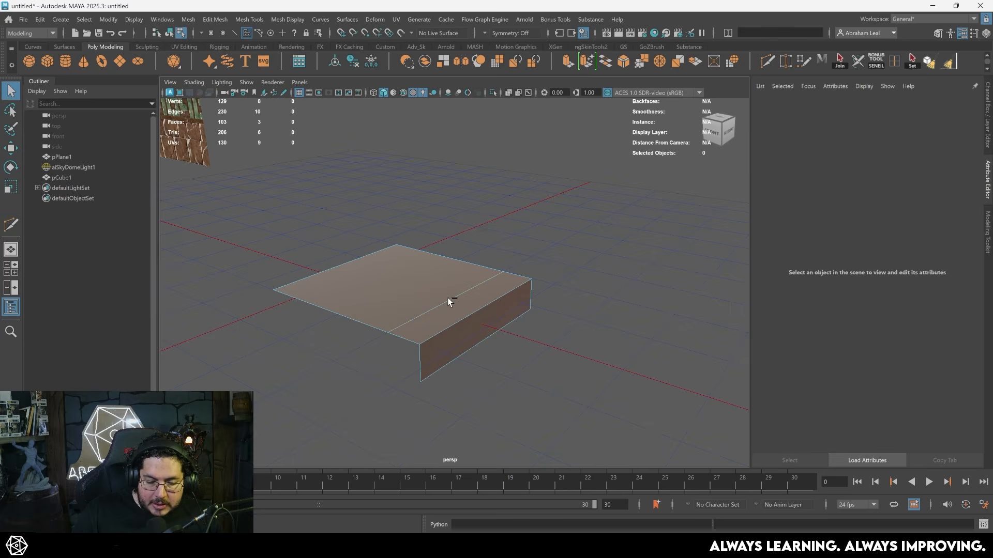
click(448, 312)
key(ctrl+e)
key(w)
drag(467, 282, 469, 256)
drag(469, 256, 469, 251)
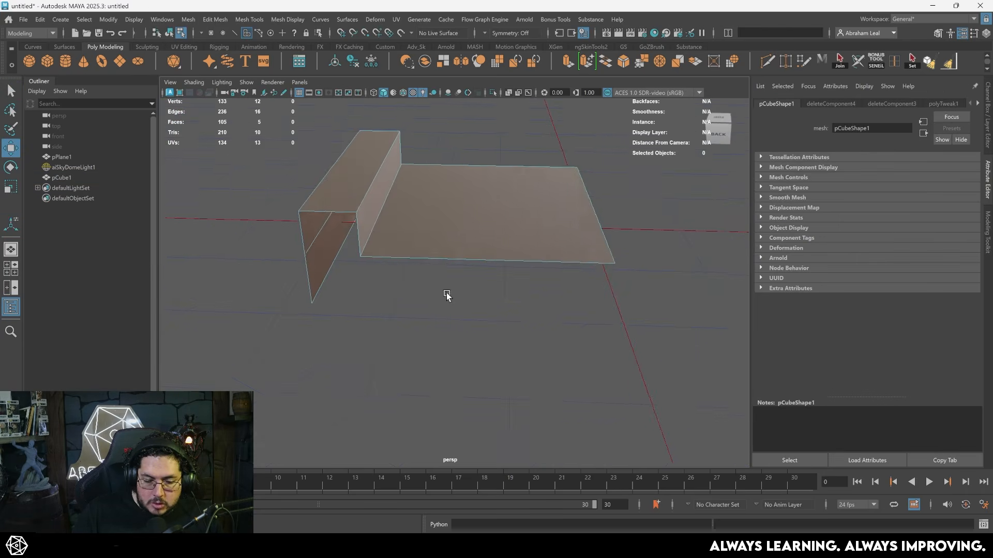
alt+drag(446, 295, 438, 298)
- Extrude the strip between two new edge loops beside the curb into a shallow sloped groove, and delete the groove's end faces
key(ctrl+shift+x)
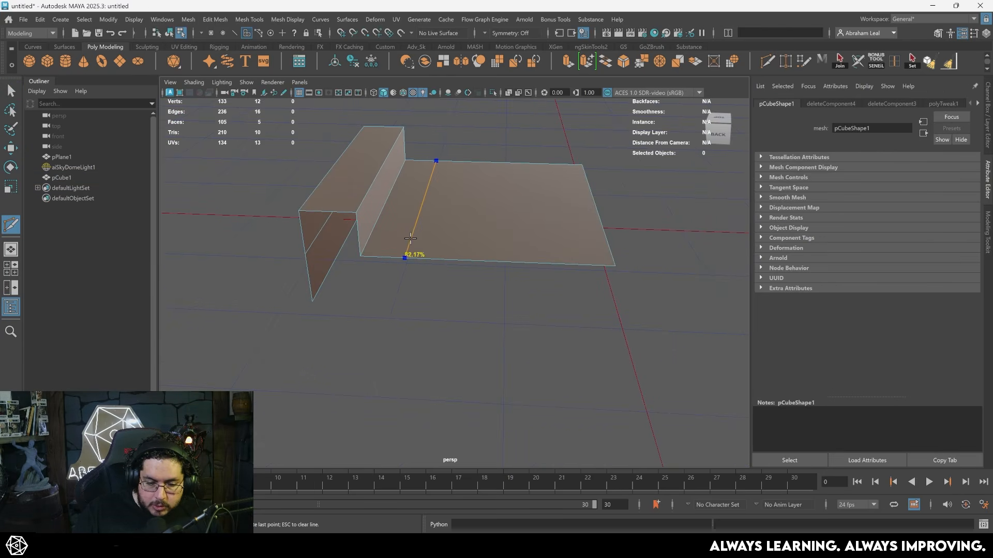
ctrl+click(404, 250)
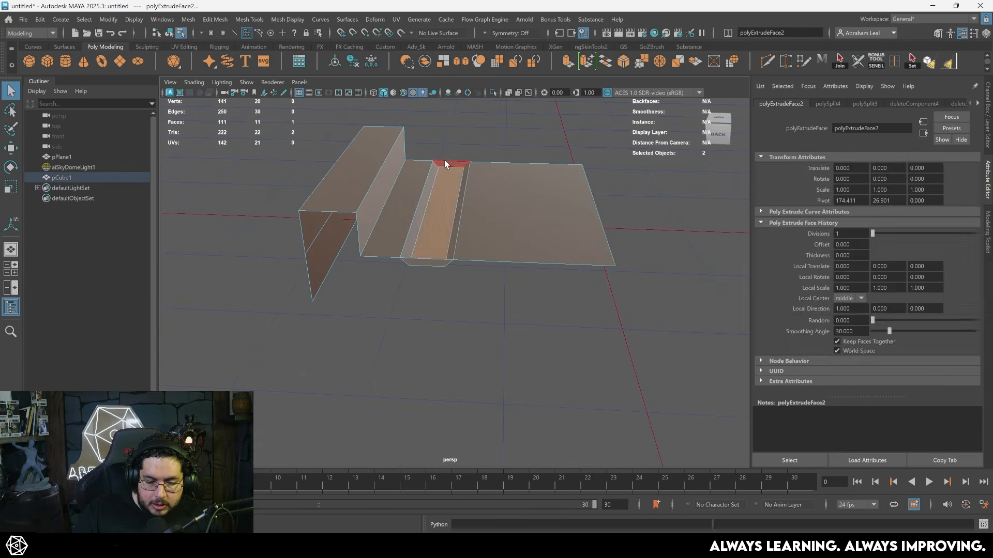
key(Delete)
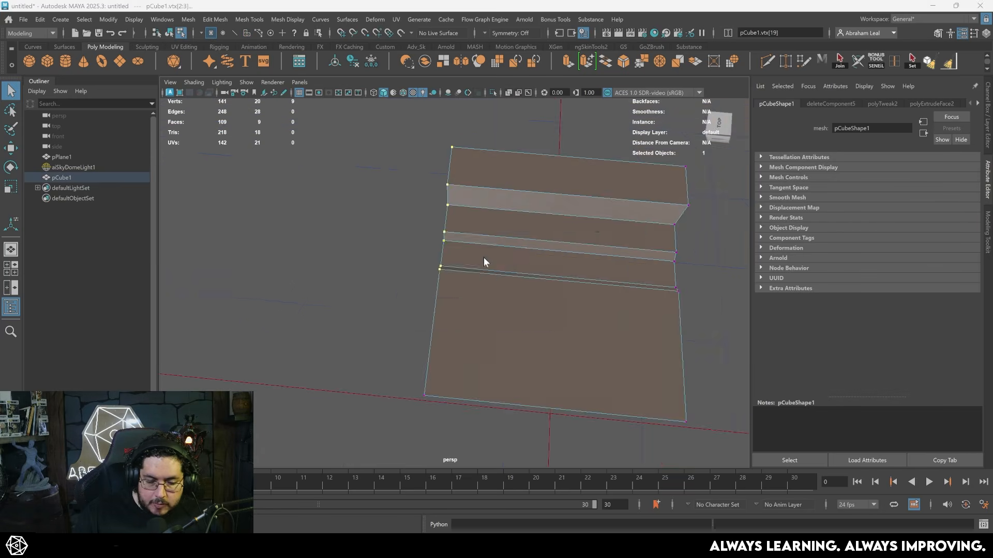
- In the top view, snap the vertex rows at both ends of the piece to grid lines along Z
scroll(439, 256, up, 5)
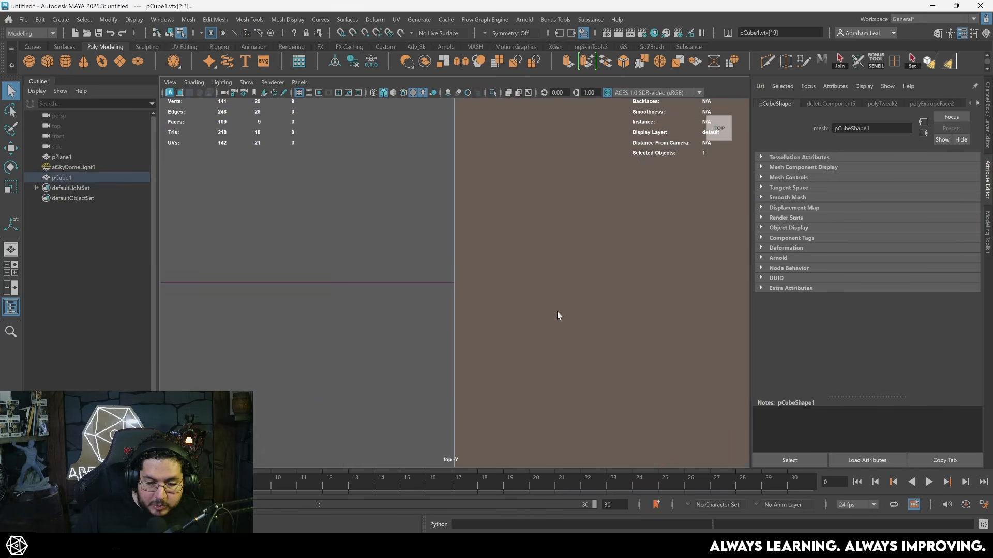
scroll(479, 352, down, 6)
alt+middle_drag(546, 276, 456, 275)
drag(598, 164, 450, 203)
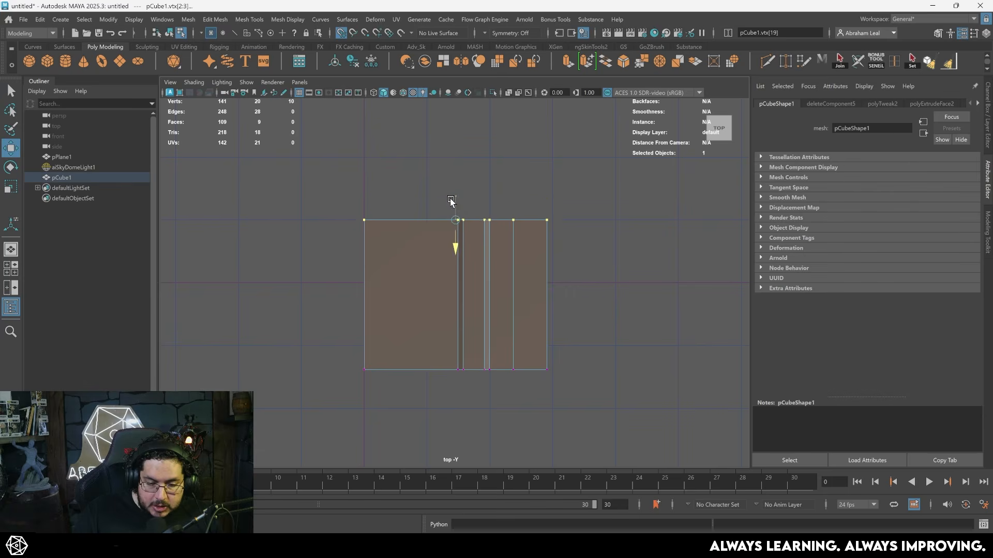
drag(449, 399, 457, 411)
- Adjust the side-profile vertices along X in the top view and return to the perspective view
click(575, 143)
drag(577, 133, 417, 417)
click(588, 176)
drag(406, 378, 382, 432)
scroll(563, 325, up, 1)
drag(538, 283, 543, 283)
key(ctrl+z)
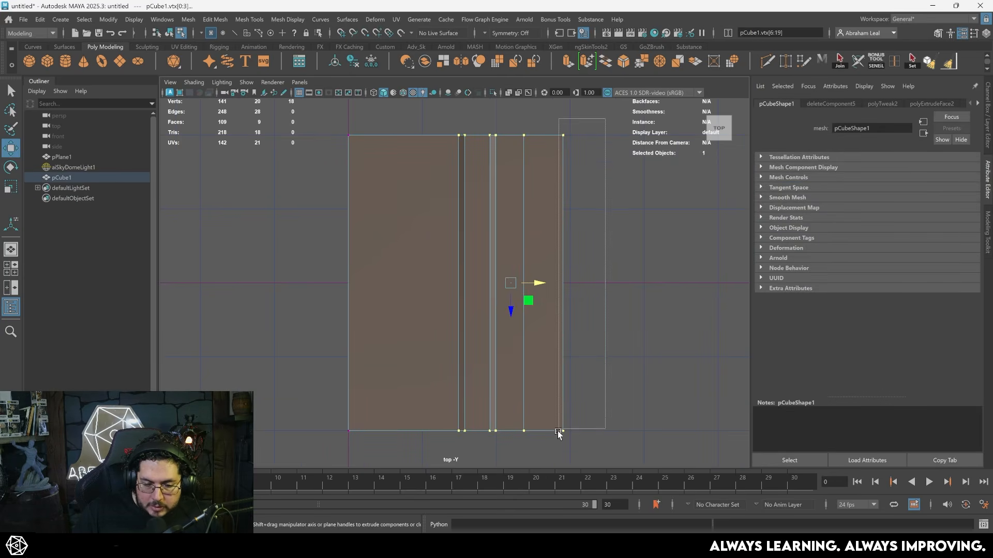
key(space)
key(space)
alt+drag(571, 304, 576, 304)
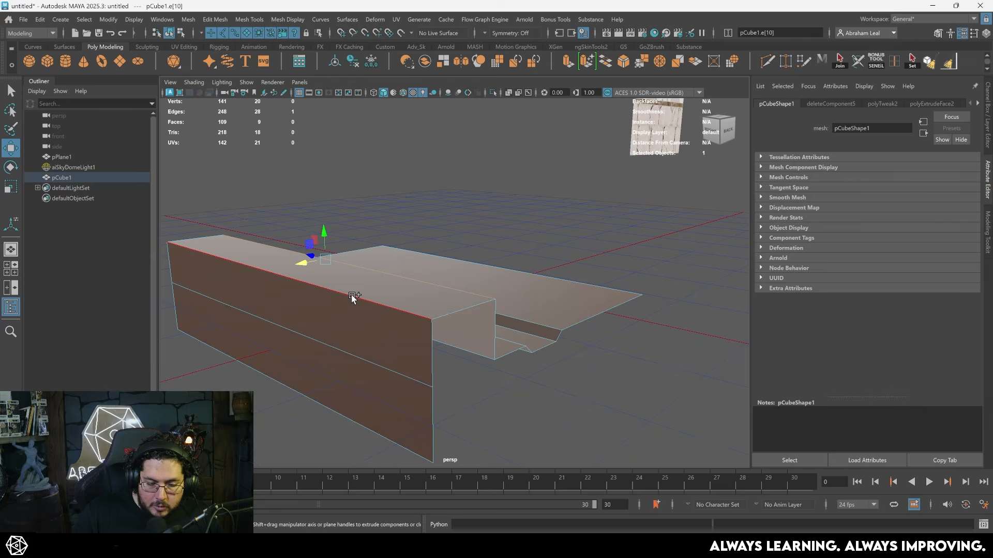
- Bevel the curb's long top edges with 2 segments and a fraction of about 0.04
shift+click(352, 296)
alt+drag(491, 331, 493, 361)
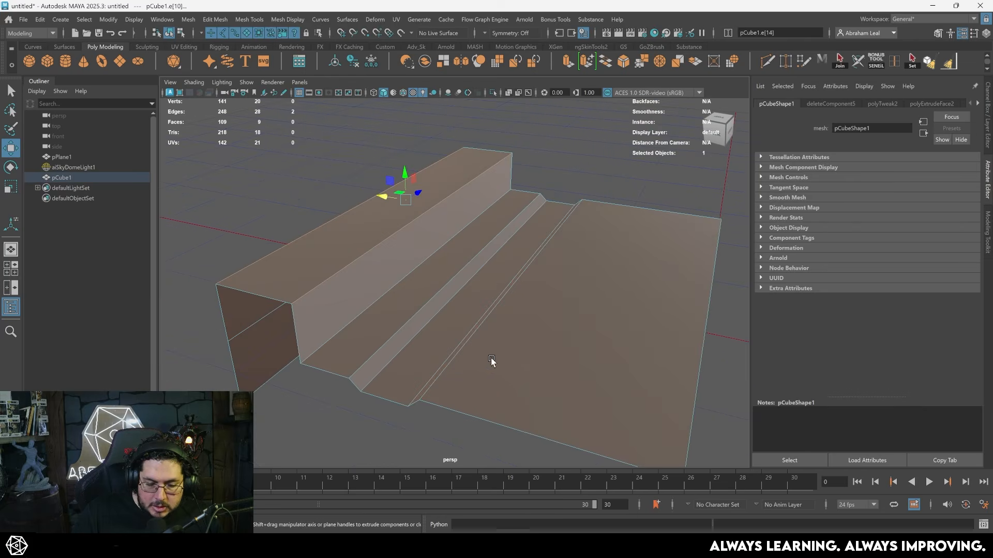
click(620, 62)
drag(623, 293, 606, 292)
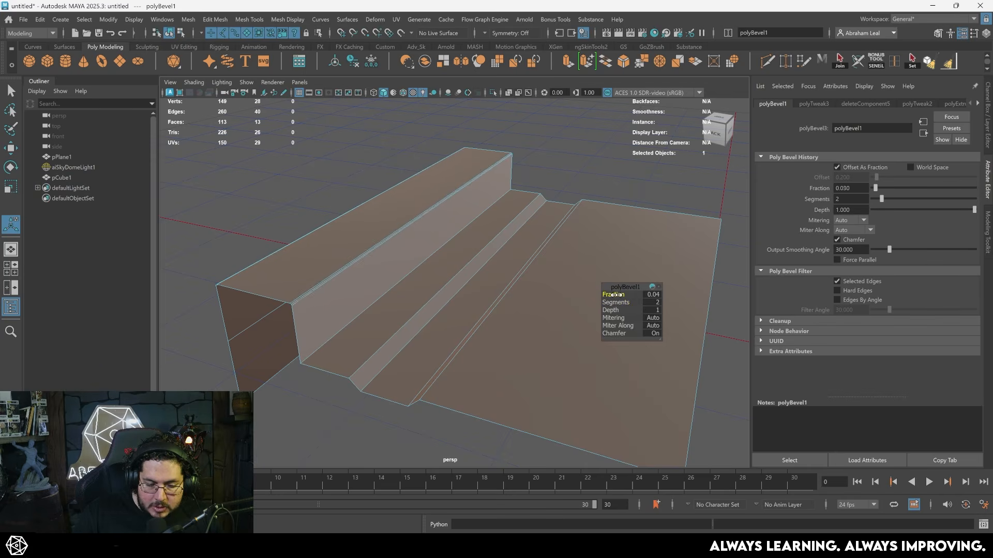
key(q)
- Examine the curb-and-groove piece from several angles beside the textured plane
click(570, 170)
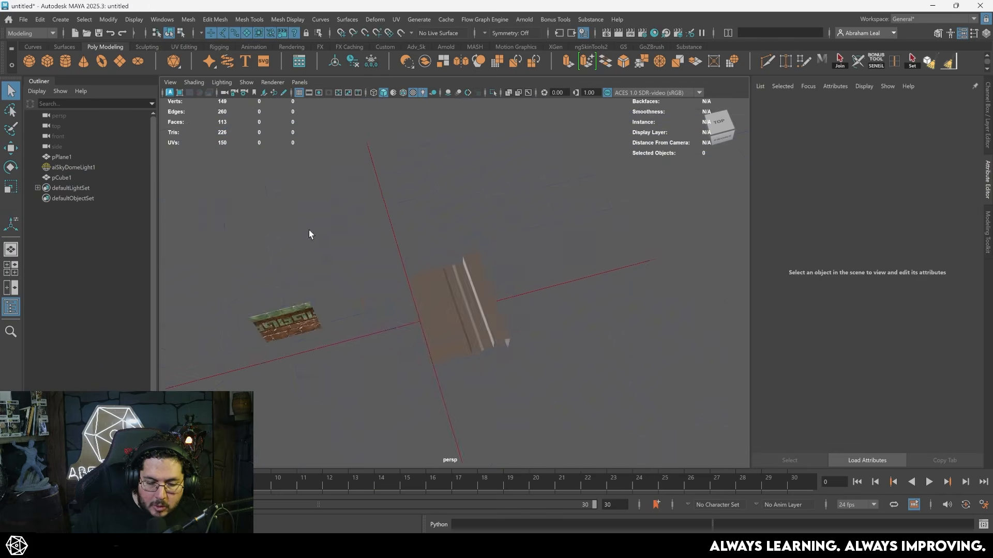
alt+drag(308, 229, 571, 337)
click(538, 328)
alt+right_drag(538, 328, 387, 236)
alt+drag(667, 361, 425, 283)
alt+right_drag(425, 284, 497, 283)
alt+middle_drag(432, 280, 475, 254)
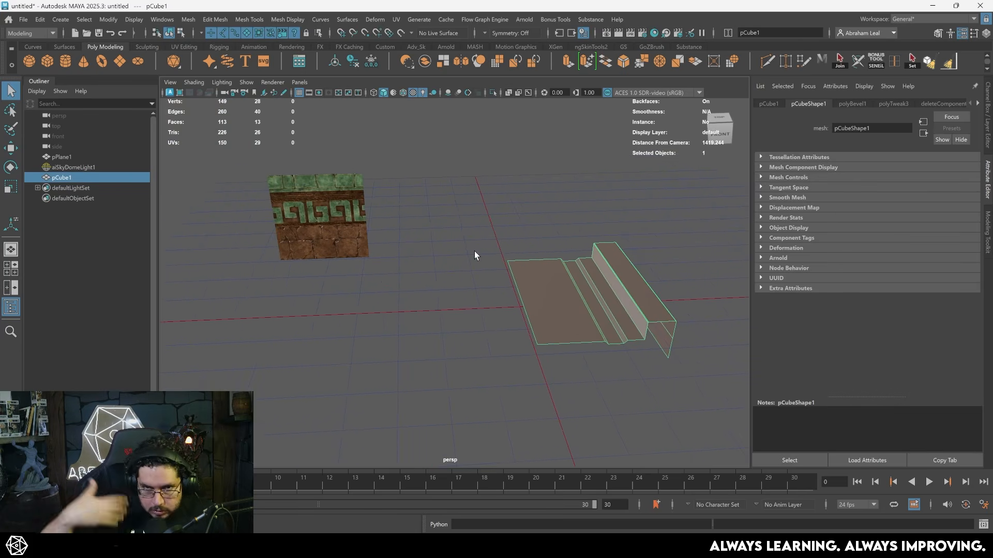
click(489, 254)
alt+drag(489, 254, 552, 299)
click(616, 286)
alt+drag(615, 284, 465, 272)
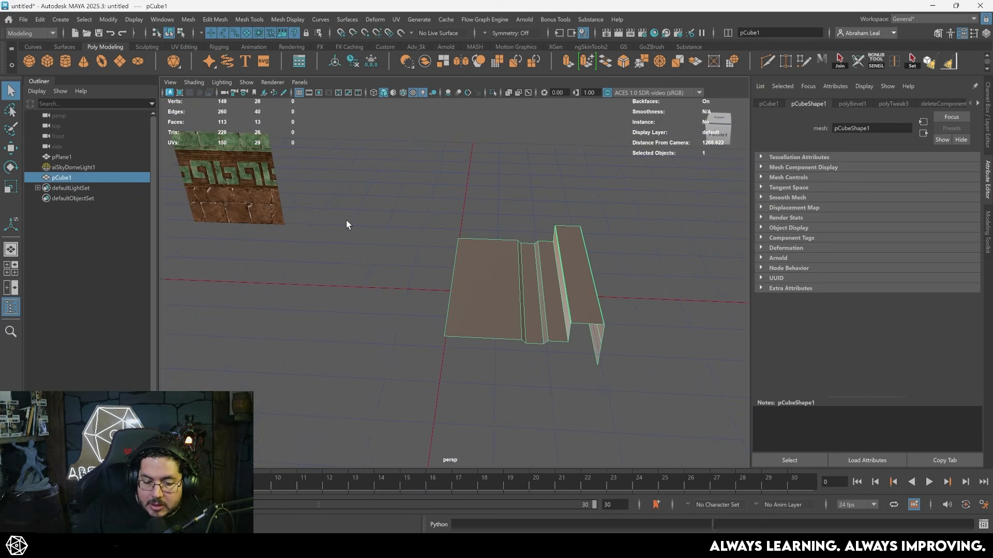
- Assign the existing trim sheet material to the bridge piece
right_drag(516, 262, 523, 528)
click(552, 276)
right_drag(597, 492, 597, 493)
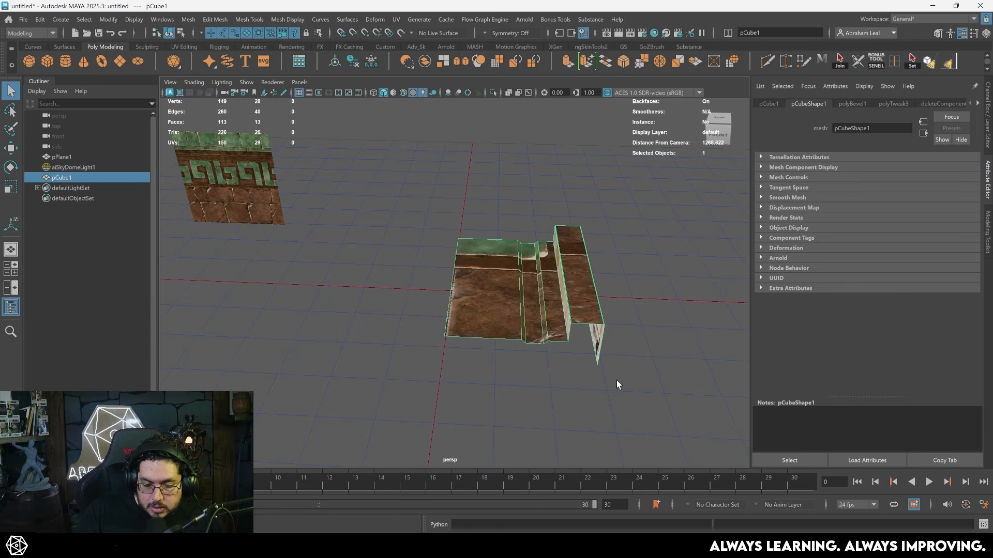
click(616, 380)
scroll(610, 379, up, 3)
alt+drag(605, 378, 615, 406)
scroll(519, 296, down, 2)
- Planar-map the large flat floor face from the Y axis, fitted to its bounding box with the image ratio kept
click(517, 296)
right_drag(509, 294, 503, 313)
click(503, 292)
alt+drag(517, 326, 519, 298)
right_drag(504, 275, 500, 292)
click(498, 284)
alt+middle_drag(485, 267, 554, 282)
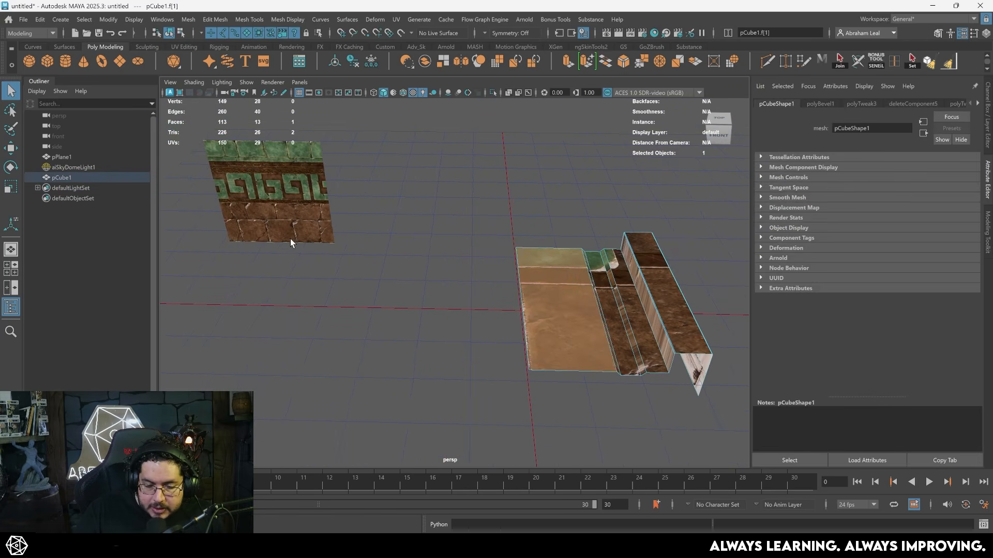
alt+drag(361, 260, 458, 142)
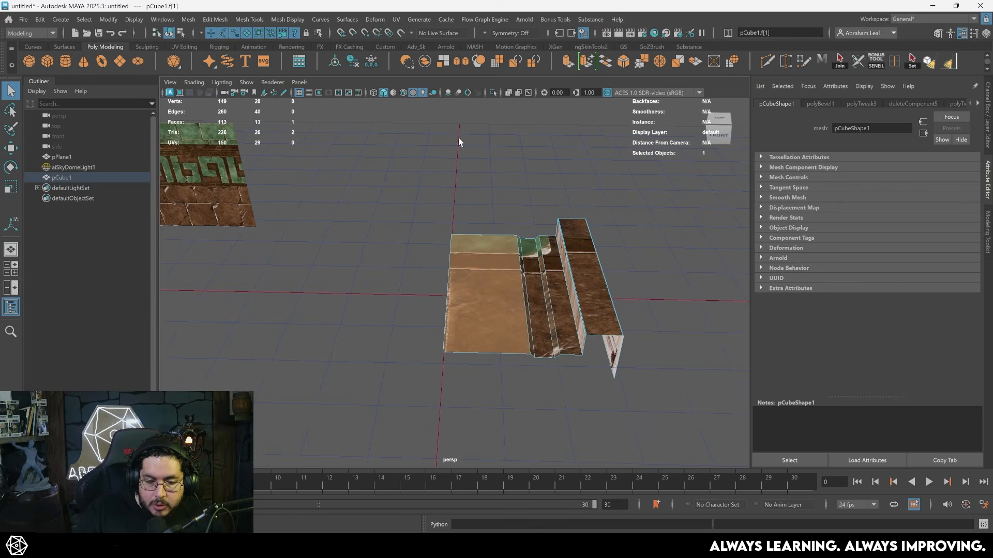
click(396, 20)
click(491, 147)
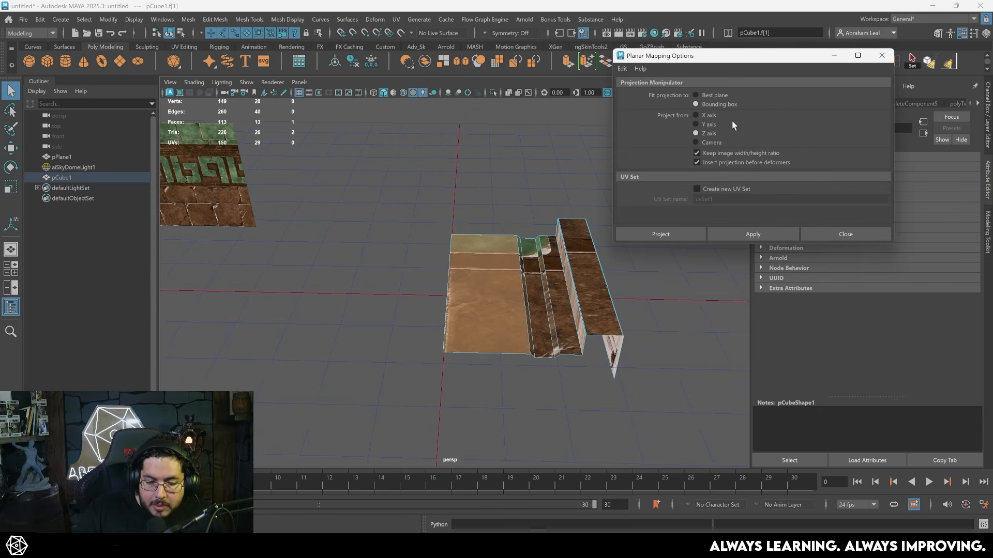
click(696, 125)
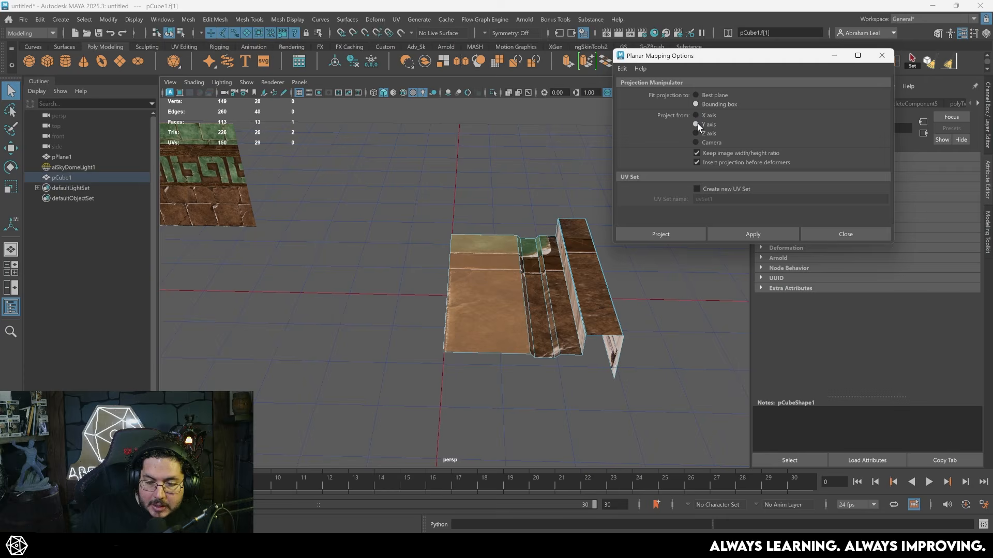
click(742, 228)
alt+drag(520, 221, 506, 265)
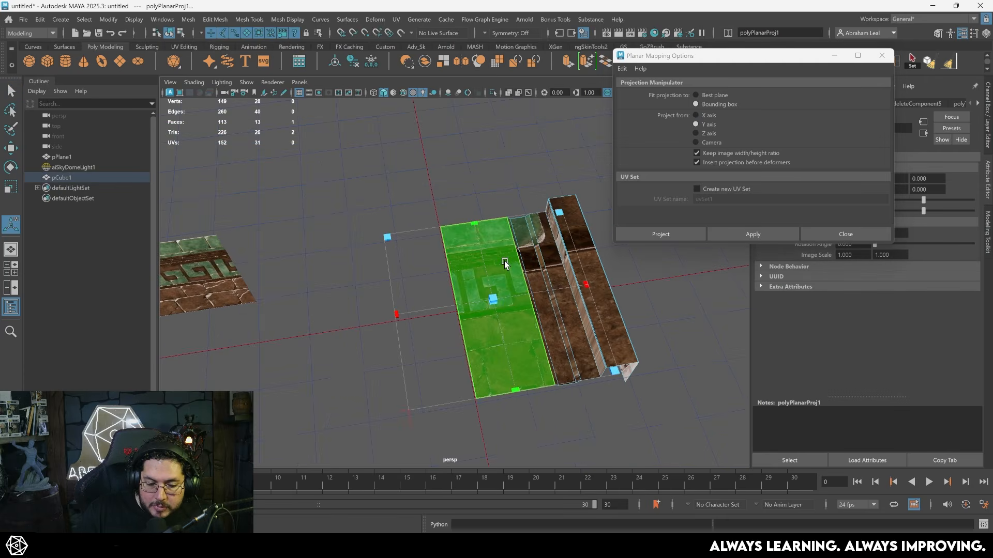
key(q)
- Open the piece in the UV Editor, select the floor face's UV shell and display the trim texture behind it
right_drag(466, 281, 478, 267)
click(462, 269)
click(396, 19)
click(408, 36)
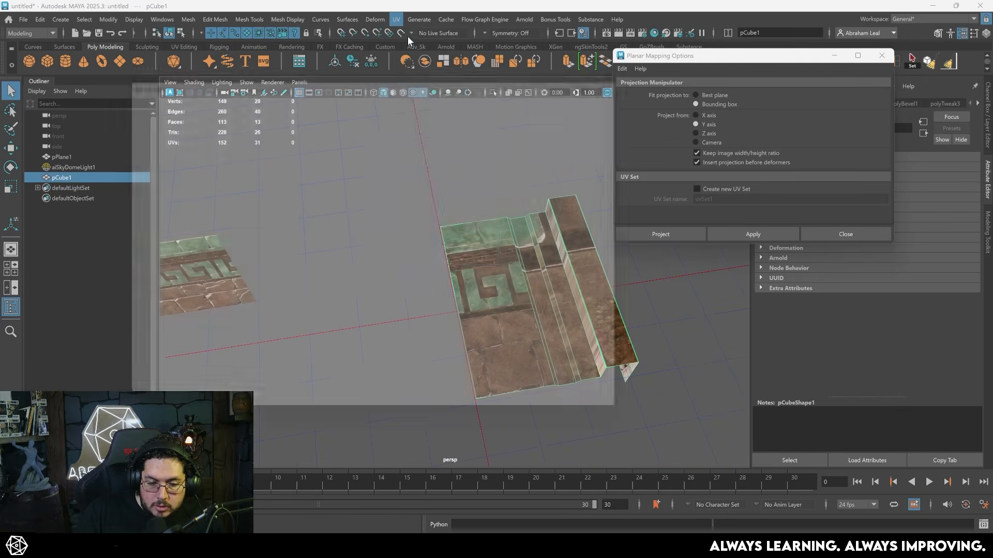
right_drag(376, 213, 333, 199)
click(336, 200)
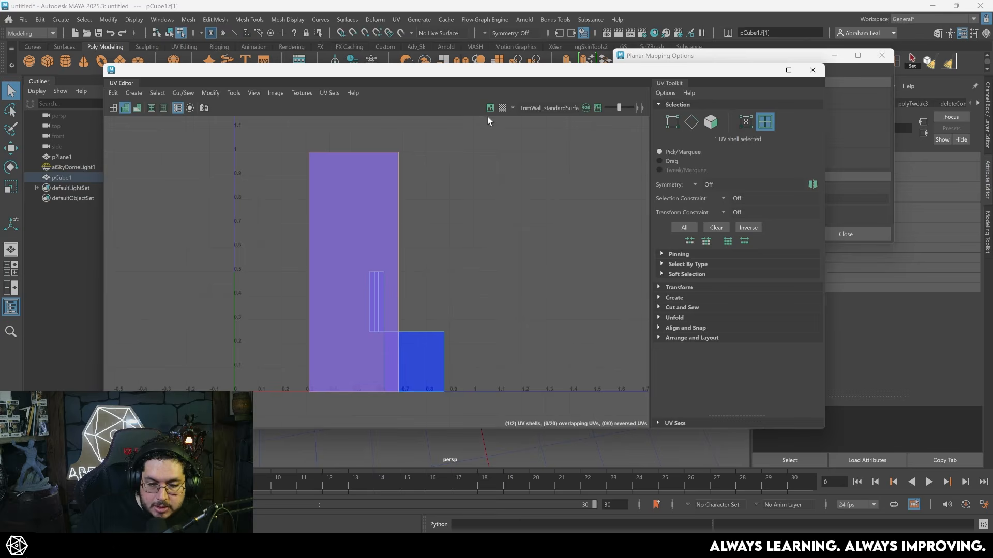
click(489, 108)
- Rotate the floor face's UV shell 90 degrees and move it down onto the large stone-block band
alt+middle_drag(454, 206, 492, 184)
alt+right_drag(492, 184, 463, 184)
drag(448, 216, 544, 249)
key(ctrl+z)
click(659, 287)
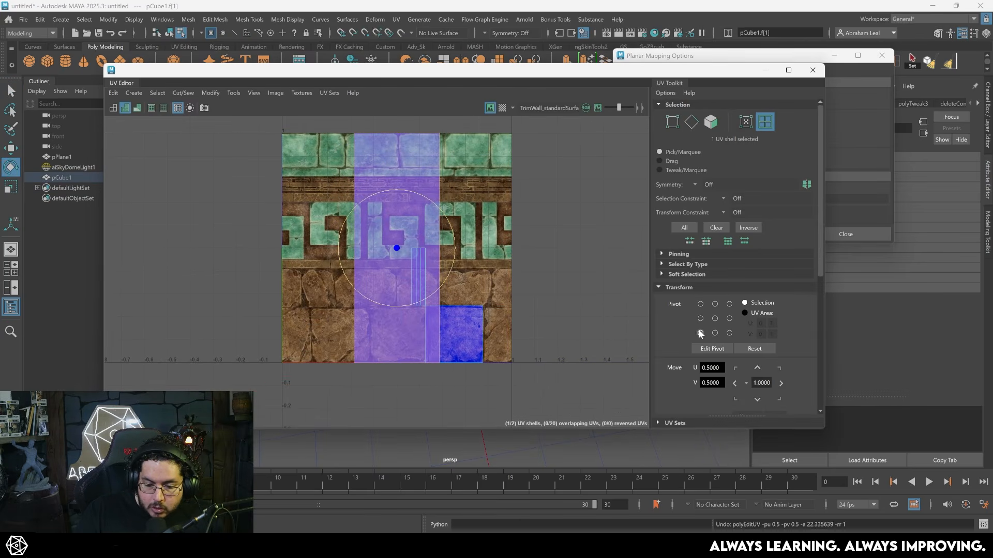
scroll(693, 327, down, 5)
click(741, 320)
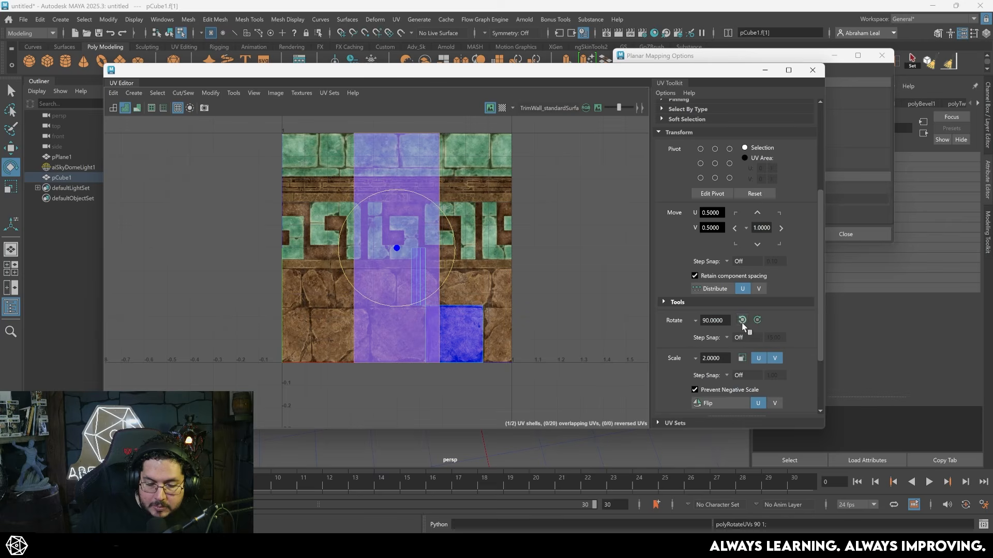
click(757, 320)
key(w)
drag(394, 186, 398, 247)
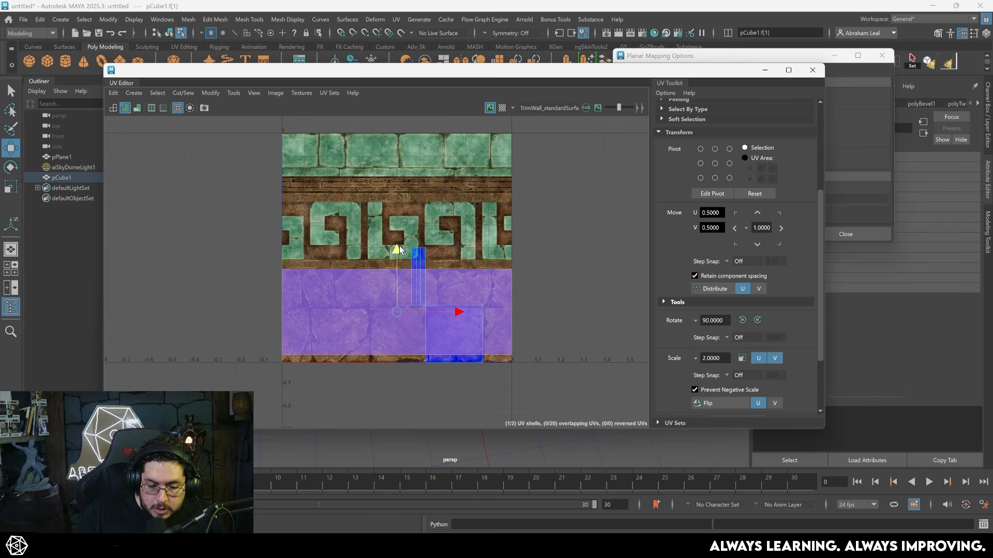
- Fit the floor shell's edges to the stone-block band, lowering its bottom edge to V 0.0025, and put the UV Editor away
scroll(408, 304, up, 3)
alt+middle_drag(439, 312, 448, 309)
scroll(448, 309, up, 3)
alt+middle_drag(562, 272, 514, 310)
scroll(514, 310, up, 8)
scroll(538, 302, up, 2)
alt+middle_drag(563, 265, 522, 227)
scroll(429, 315, up, 5)
scroll(409, 287, down, 4)
scroll(543, 225, down, 6)
right_drag(562, 222, 547, 198)
scroll(615, 261, down, 2)
drag(192, 335, 192, 335)
scroll(422, 292, up, 2)
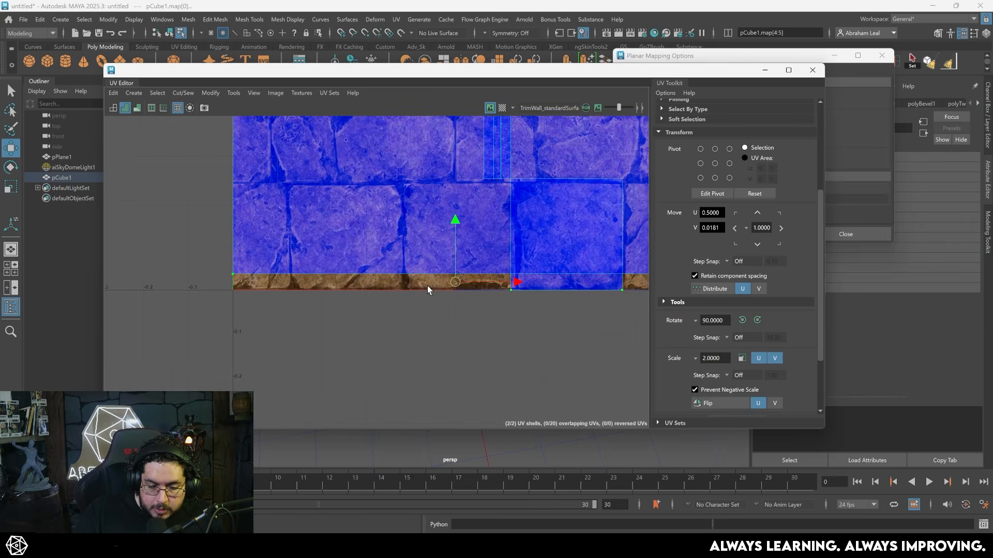
drag(455, 216, 455, 226)
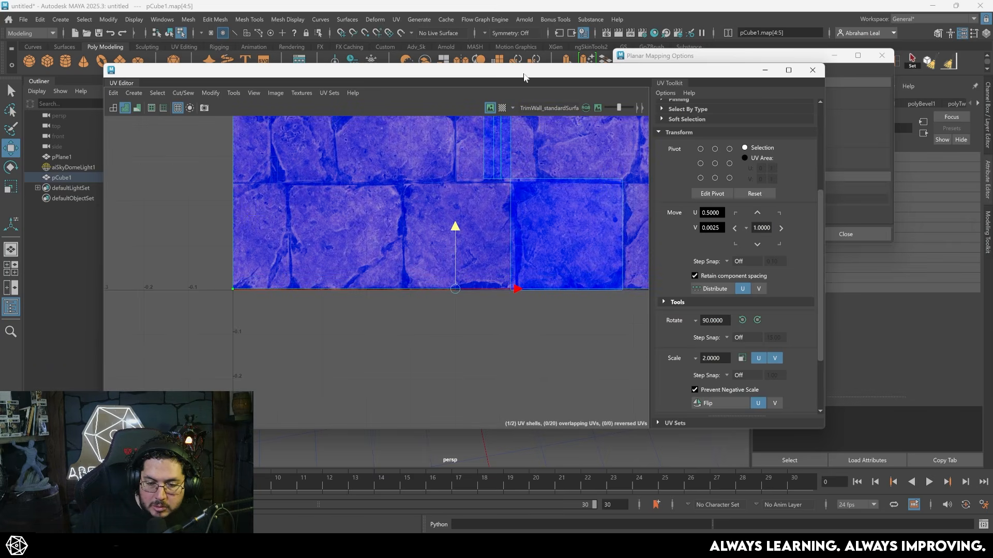
click(765, 69)
- Duplicate the bridge piece and rotate the copy about the vertical axis to form the opposite half of the walkway
scroll(489, 248, up, 5)
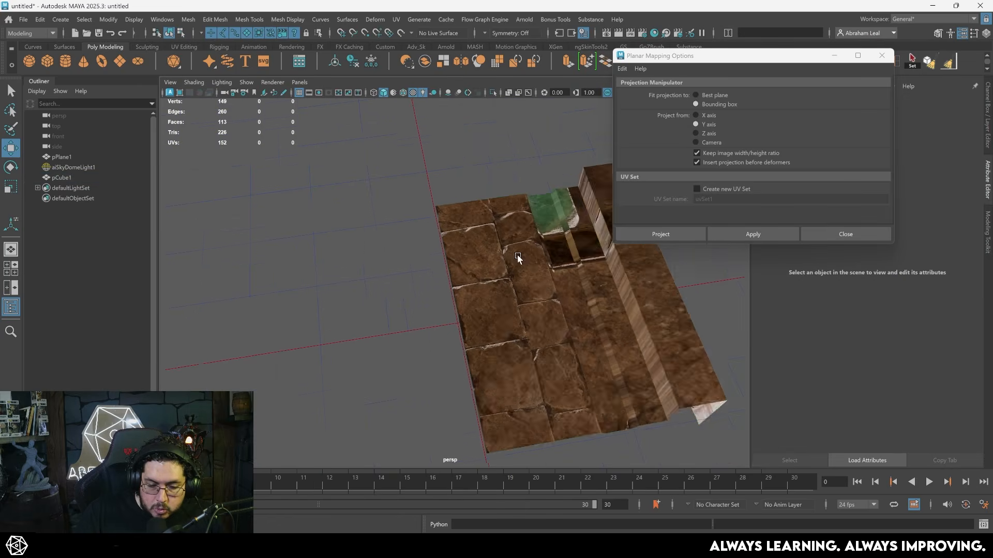
alt+drag(495, 248, 444, 278)
scroll(444, 278, down, 4)
click(499, 262)
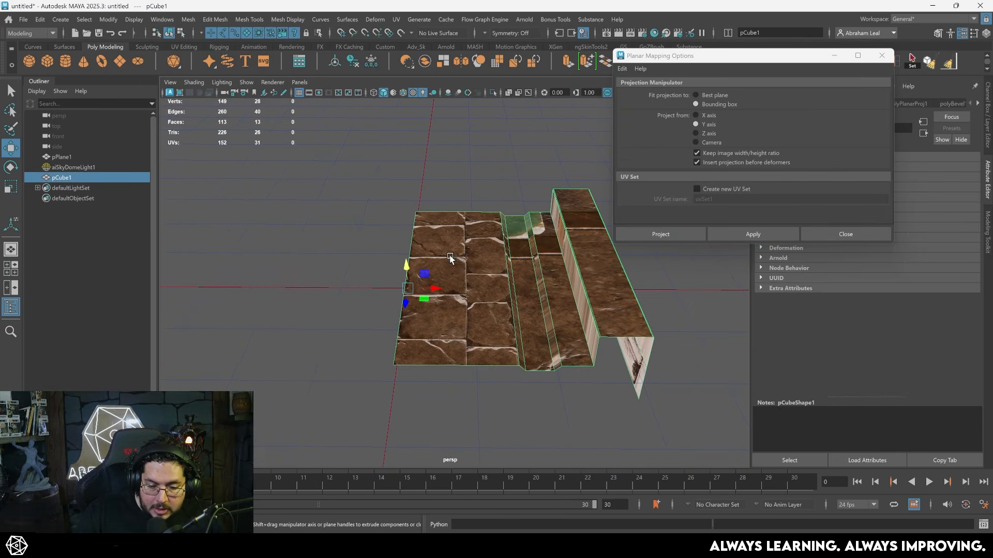
shift+right_click(462, 263)
shift+right_drag(461, 262, 467, 239)
key(ctrl+d)
key(e)
drag(417, 299, 478, 264)
drag(478, 264, 480, 263)
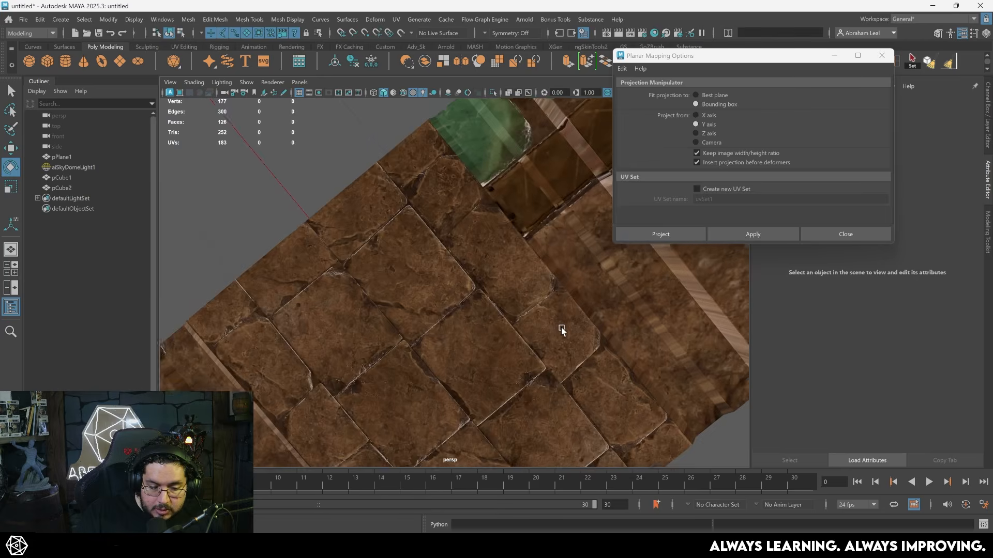
- Select the channel's bottom face on the original bridge half and apply a Y-axis planar projection to it
alt+drag(561, 329, 470, 215)
alt+right_drag(470, 215, 439, 305)
alt+drag(439, 306, 441, 235)
click(438, 199)
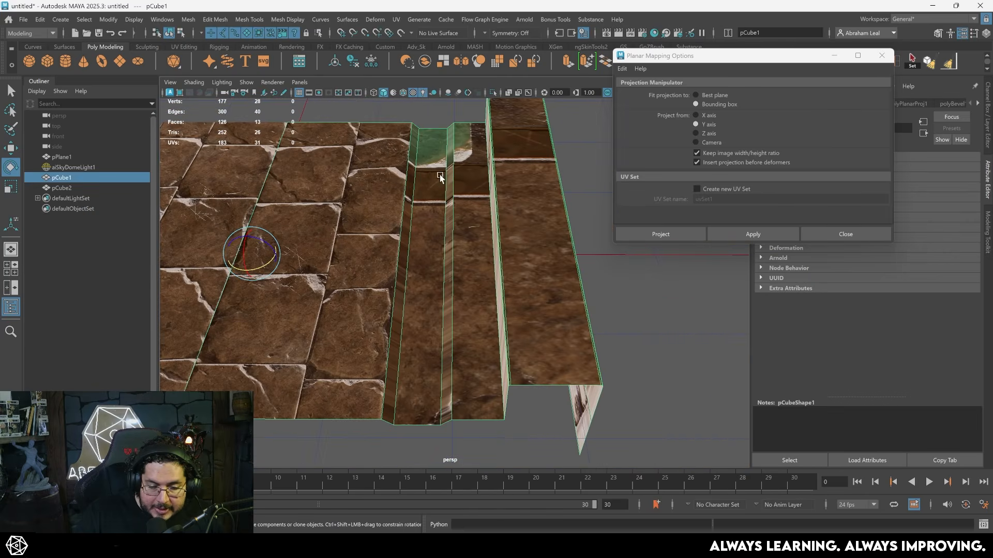
right_drag(451, 235, 453, 231)
click(432, 269)
click(755, 232)
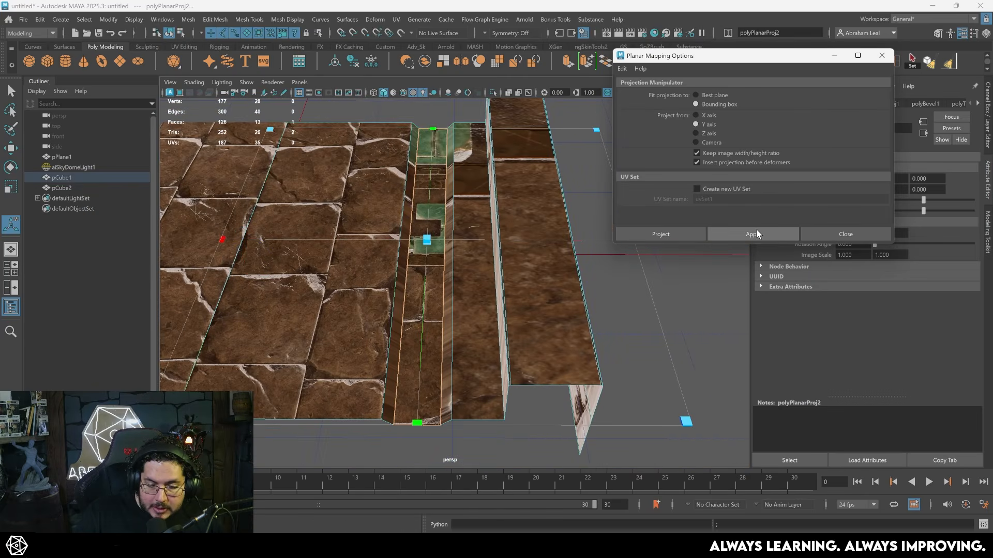
- Bring up the UV Editor, rotate the channel floor's UV shell 90 degrees and move it up onto the narrow brick band
click(233, 496)
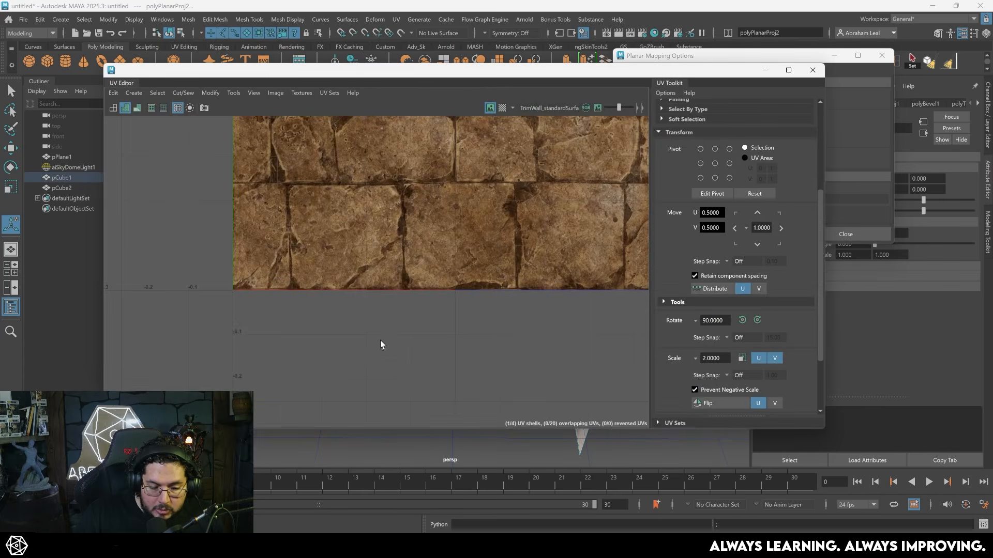
key(e)
alt+right_drag(458, 184, 424, 135)
alt+middle_drag(424, 134, 423, 249)
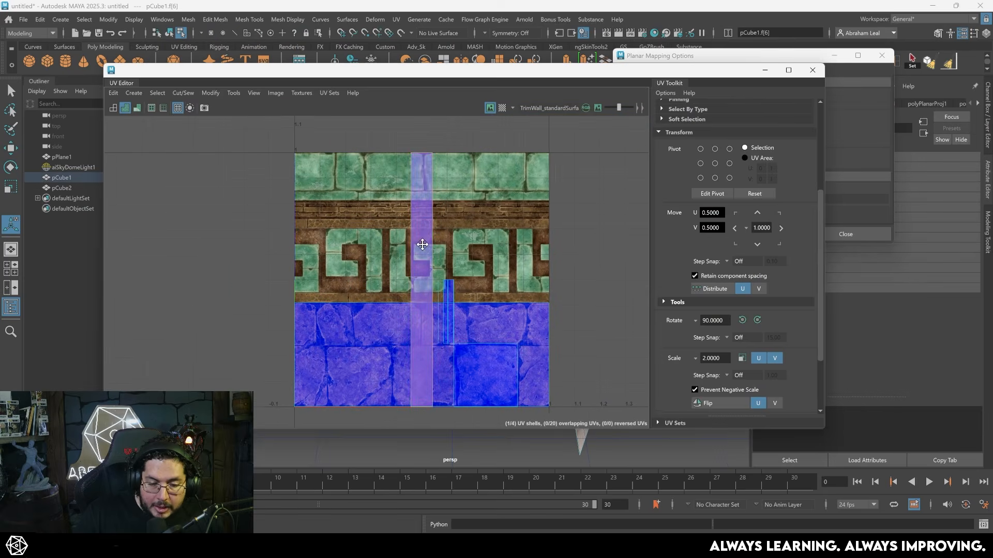
click(742, 320)
scroll(485, 258, up, 3)
key(w)
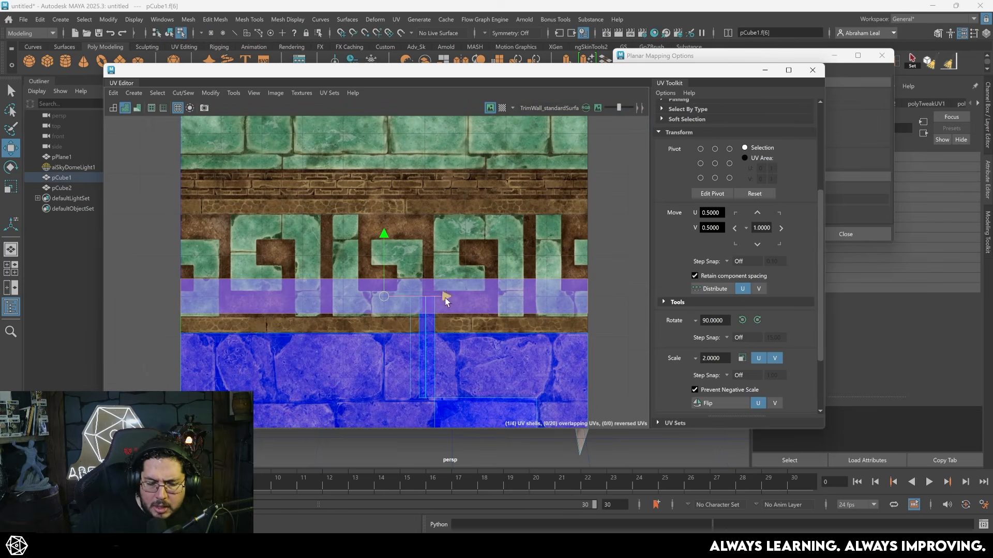
drag(382, 238, 398, 132)
- Scale the channel floor's UV shell vertically to fit the narrow brick band, centred at V 0.7753
key(f)
key(r)
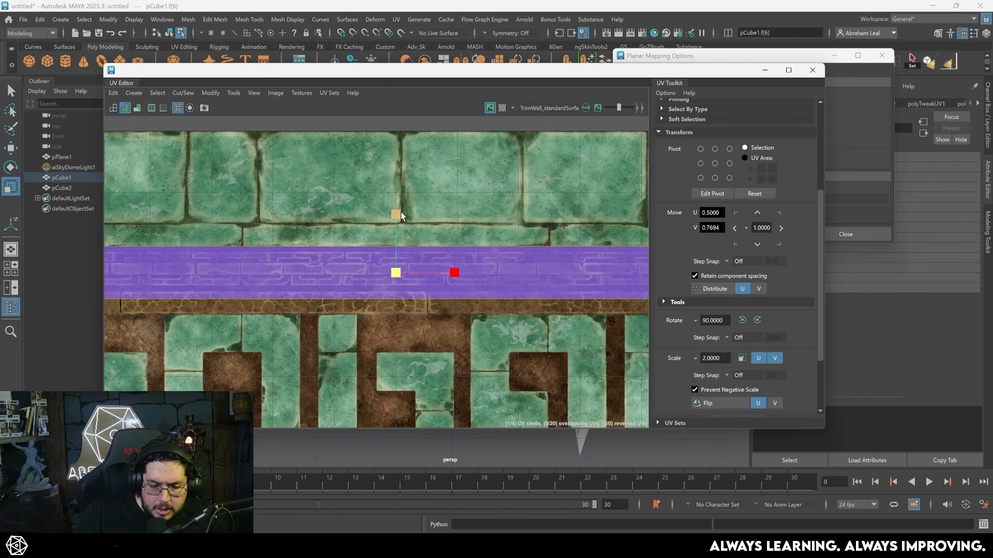
drag(397, 223, 396, 213)
key(w)
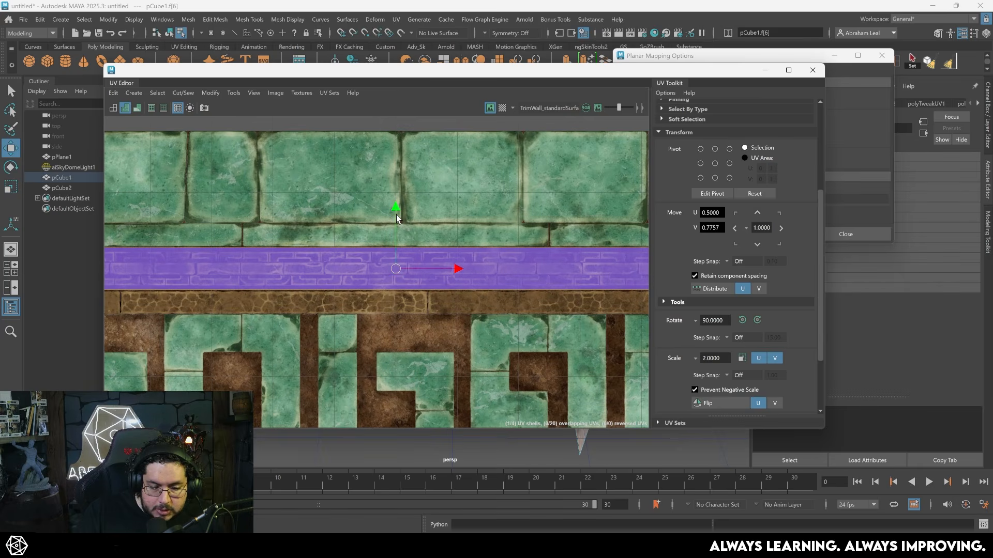
key(r)
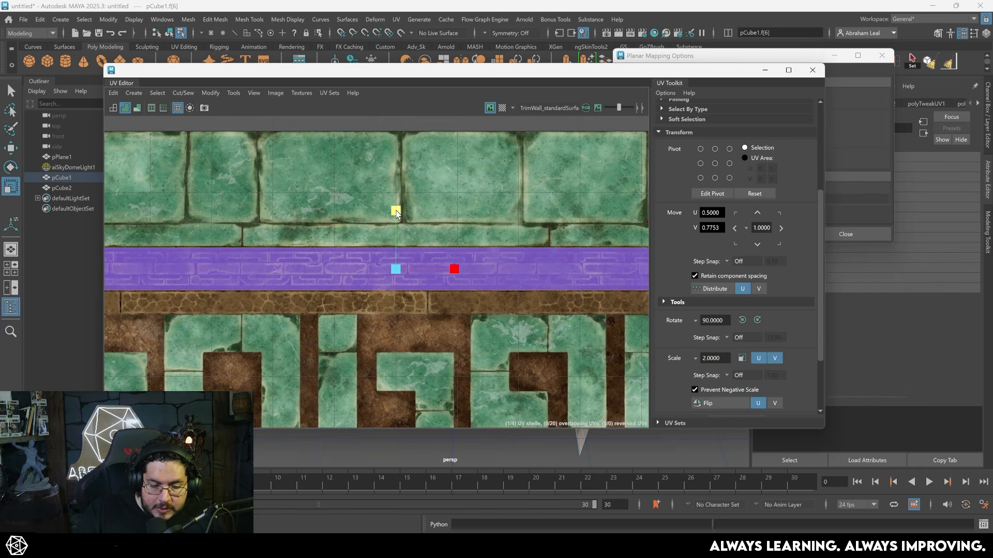
scroll(510, 325, down, 3)
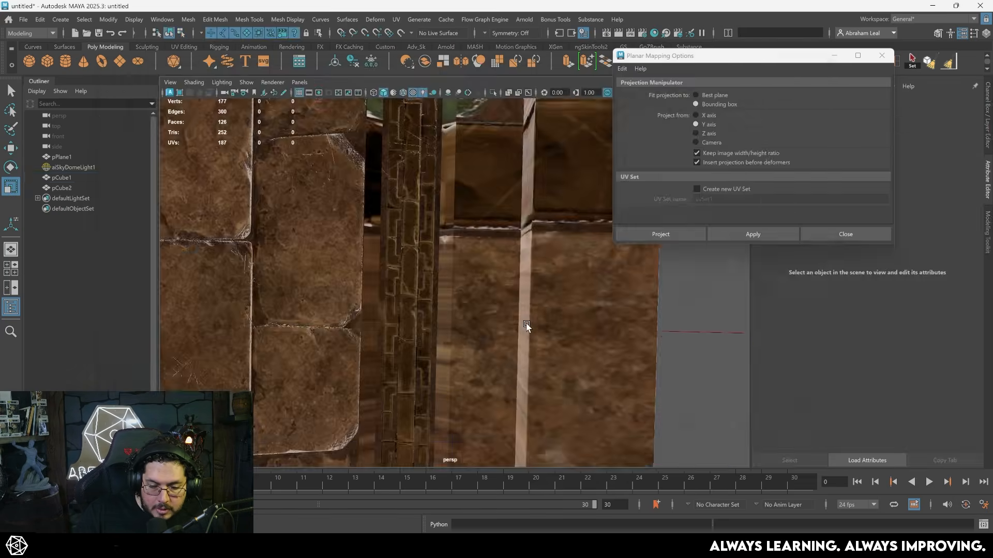
- Select the two sloped side faces of the channel and apply a Y-axis planar projection to them
alt+drag(525, 327, 481, 390)
alt+right_drag(481, 390, 436, 366)
alt+drag(437, 365, 393, 263)
click(448, 244)
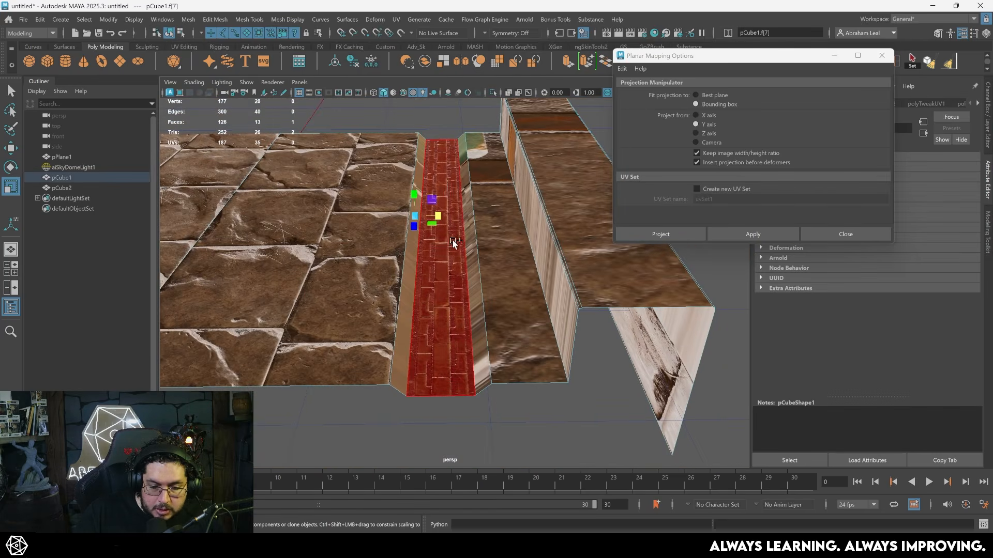
shift+click(637, 291)
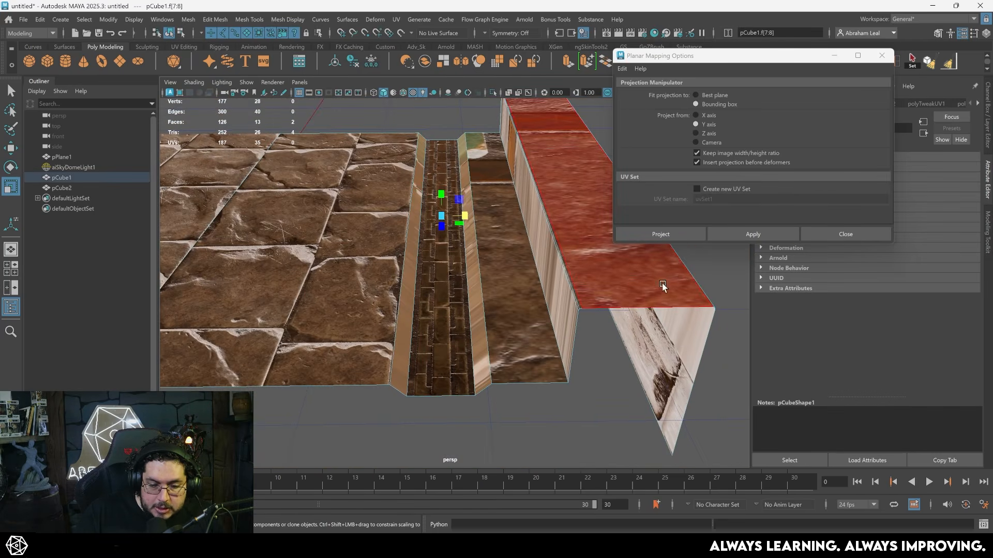
click(753, 235)
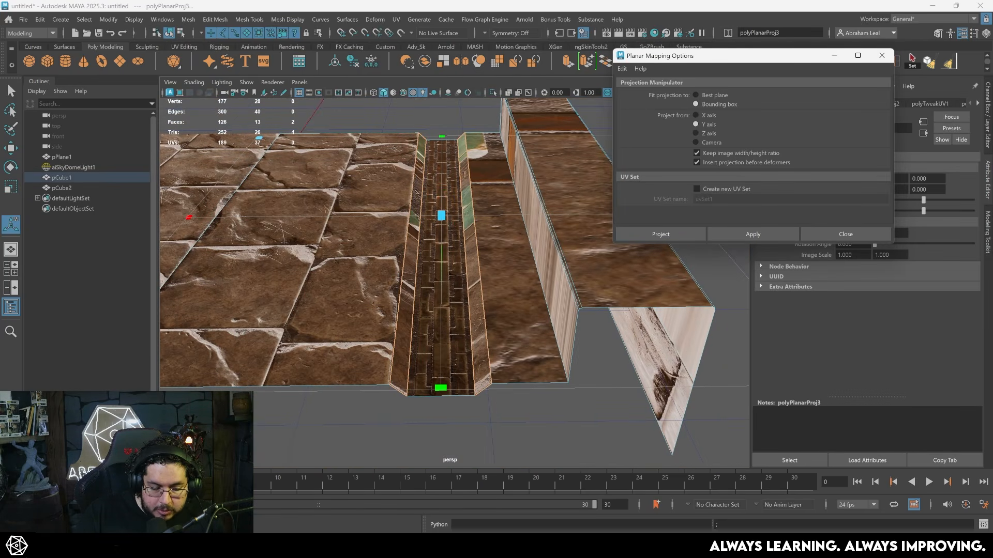
- Rotate the two slopes' UV shells 90 degrees and move them up towards the thin green stone strip
click(228, 546)
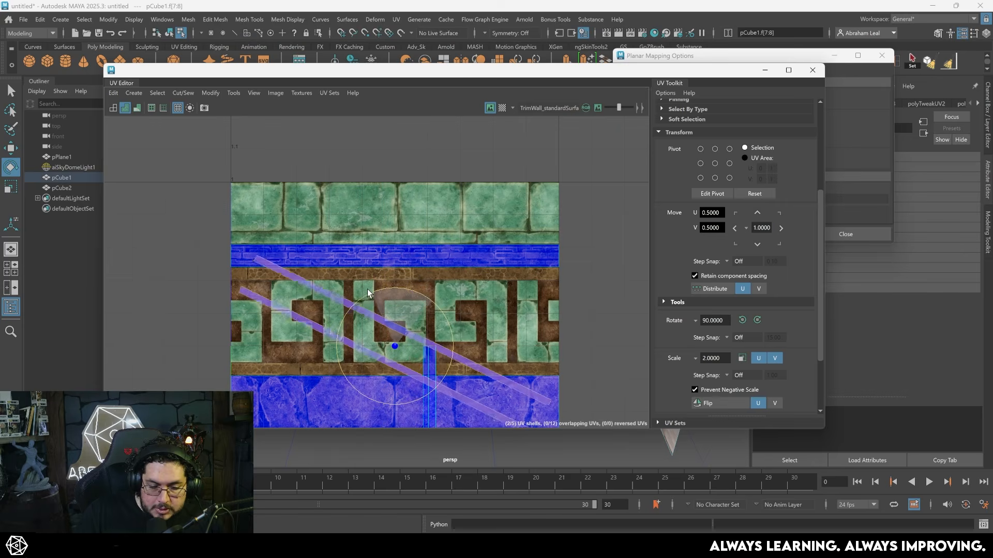
drag(397, 287, 395, 194)
scroll(406, 232, up, 5)
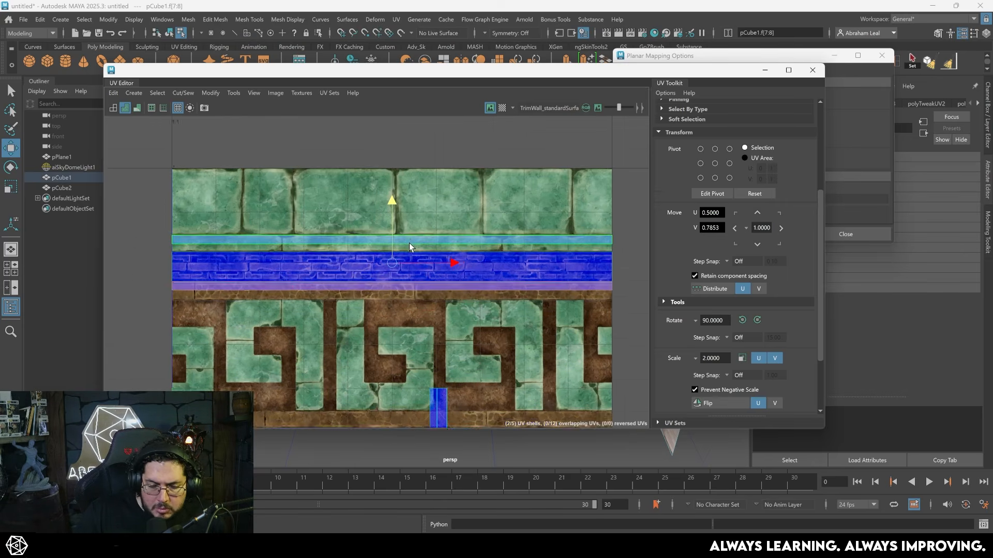
- Select the upper slope shell alone and scale and move it to fit the thin green strip, centred at V 0.8298
click(393, 230)
scroll(406, 235, down, 2)
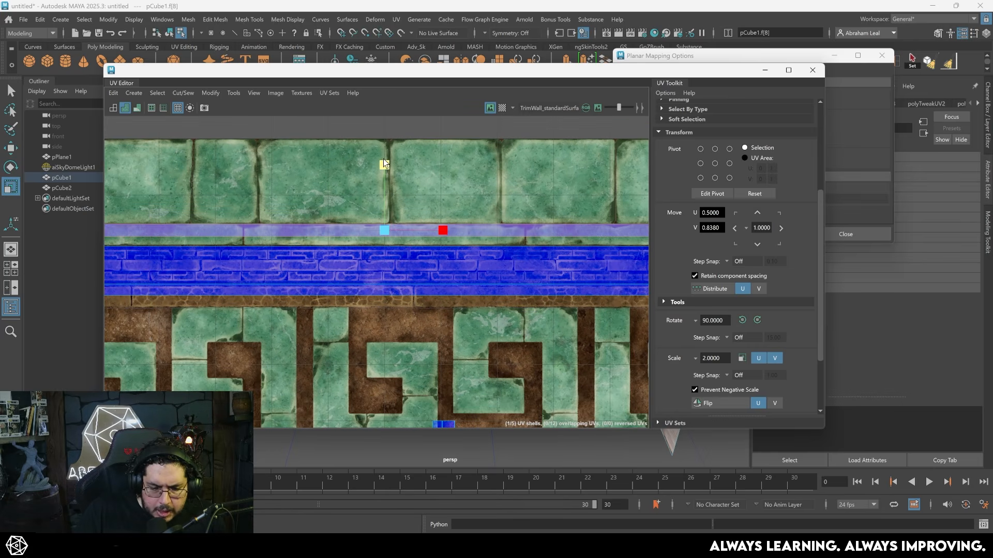
key(w)
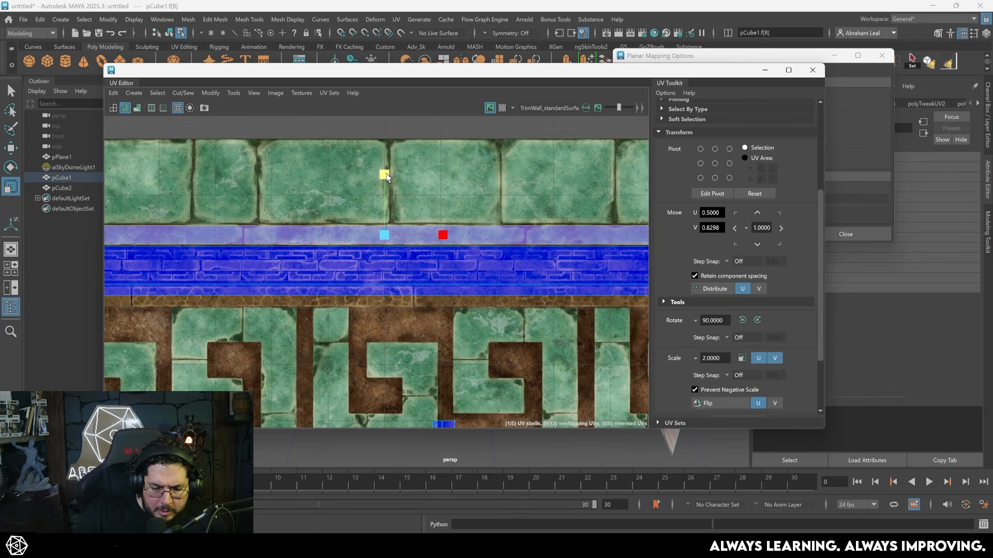
drag(383, 170, 385, 178)
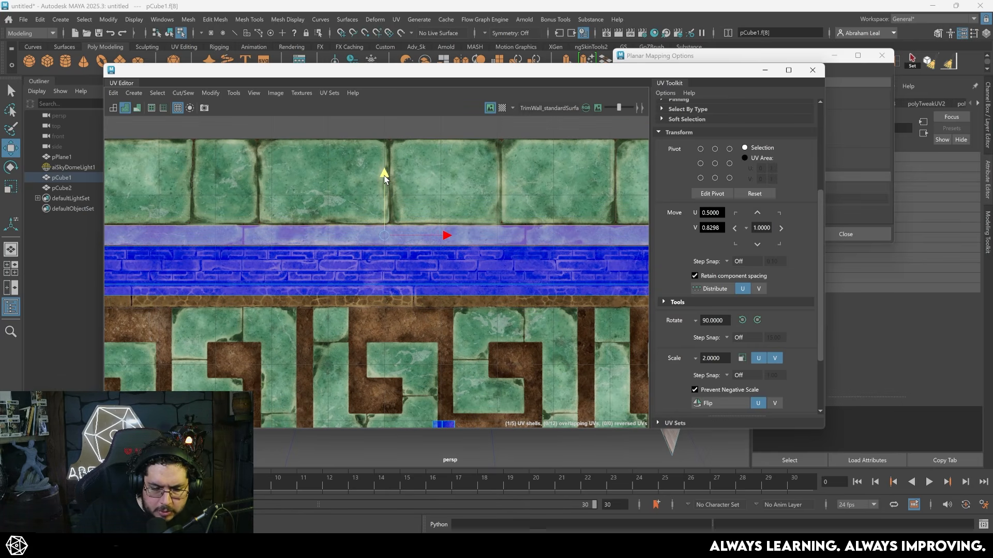
- Scale the other slope's UV shell and move it onto the same thin green strip, centred at V 0.8270
click(355, 290)
key(r)
drag(384, 230, 387, 194)
drag(384, 228, 392, 176)
scroll(510, 287, down, 4)
alt+middle_drag(420, 250, 372, 255)
scroll(365, 256, up, 1)
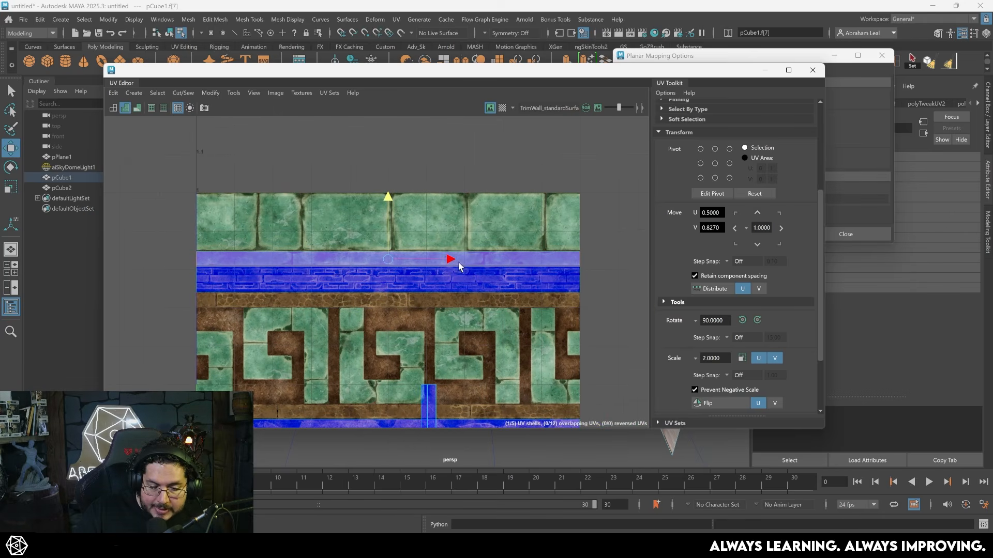
scroll(448, 264, up, 2)
drag(432, 260, 417, 260)
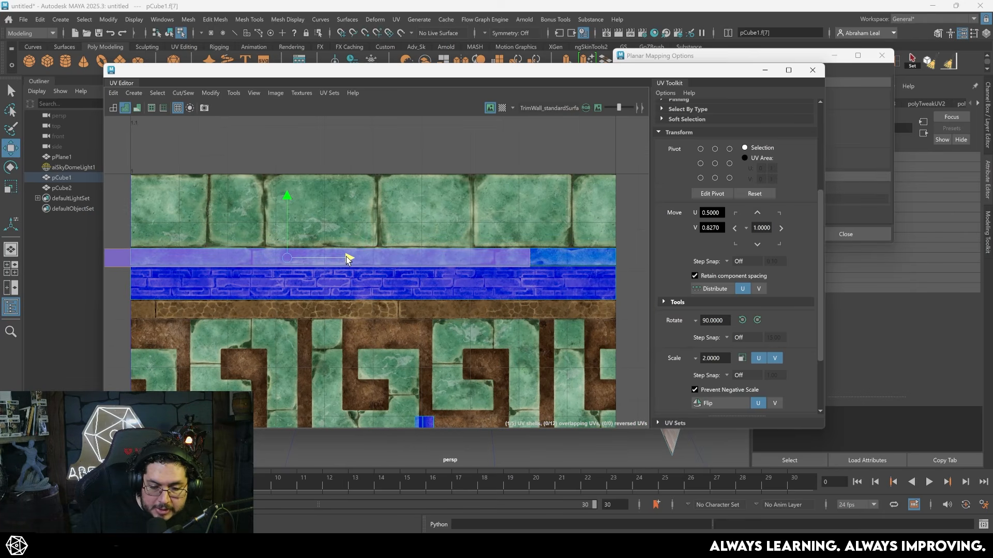
drag(346, 259, 346, 259)
key(ctrl+z)
- Put the UV Editor away, deselect the faces and inspect the channel's green slopes up close on the model
click(764, 71)
click(495, 349)
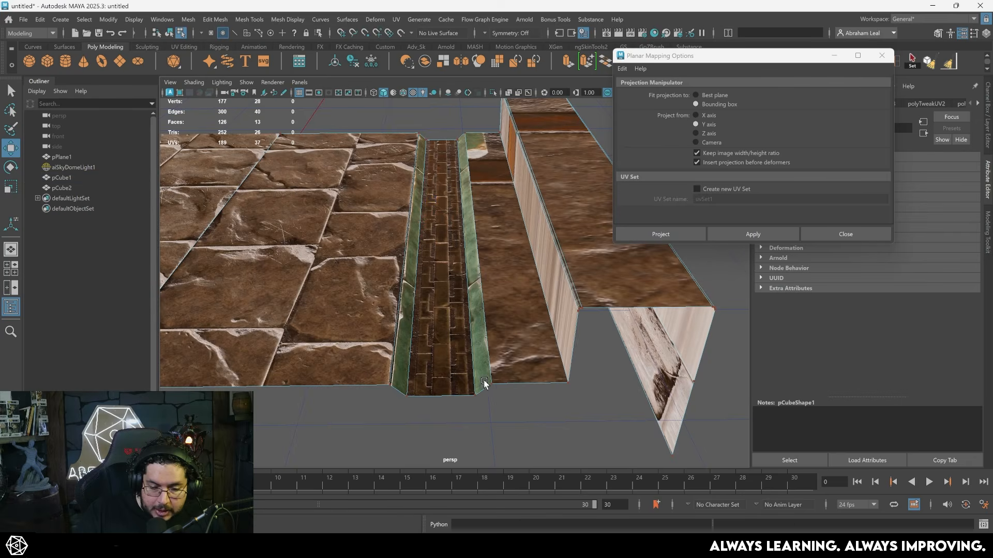
alt+drag(497, 350, 455, 443)
scroll(344, 413, up, 3)
scroll(343, 373, up, 2)
alt+drag(305, 311, 381, 274)
- Reopen the UV Editor, select one slope's shell and shift it left along the green strip to about U 0.25
key(alt+Tab)
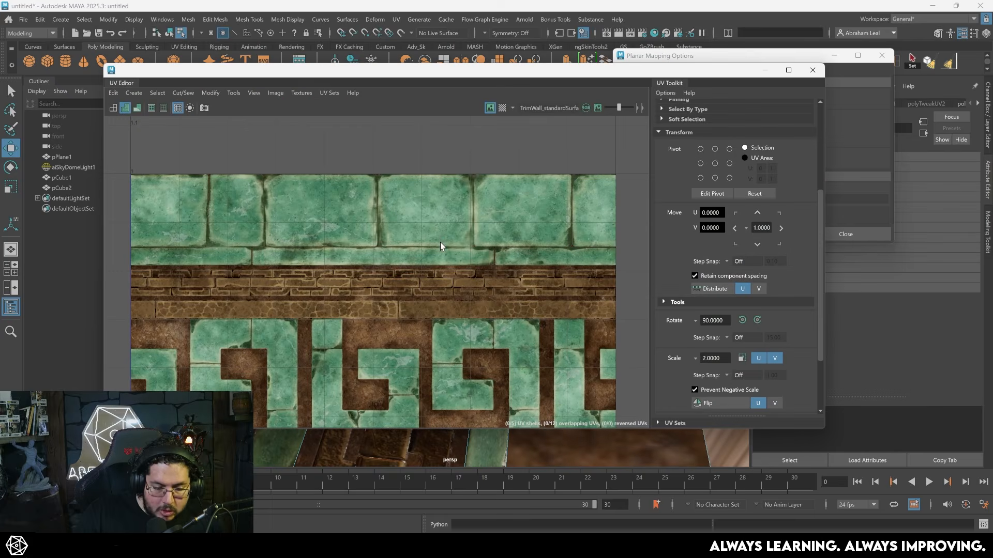
click(408, 259)
scroll(324, 266, up, 3)
right_drag(272, 246, 234, 221)
click(381, 258)
scroll(404, 287, down, 2)
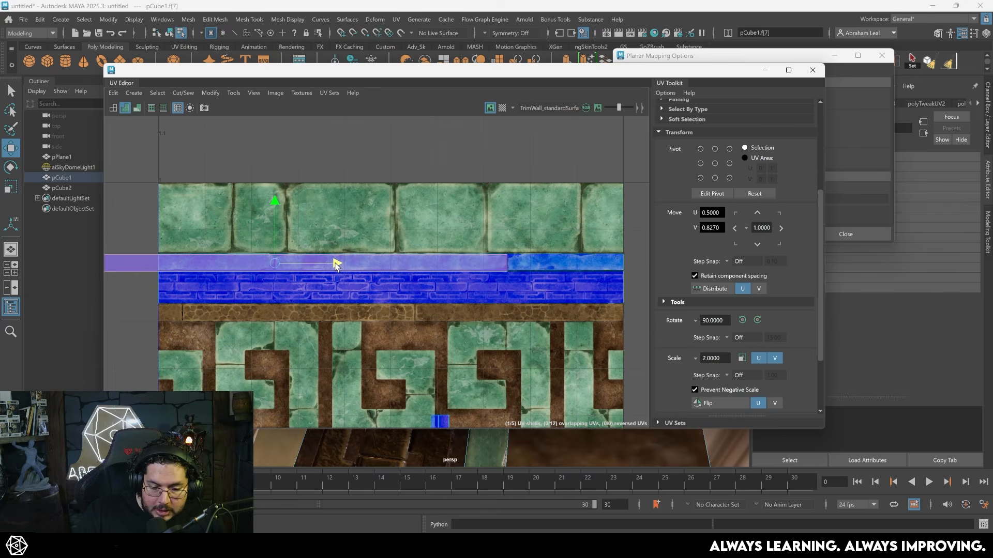
scroll(486, 259, up, 4)
alt+middle_drag(532, 260, 448, 293)
scroll(473, 300, up, 4)
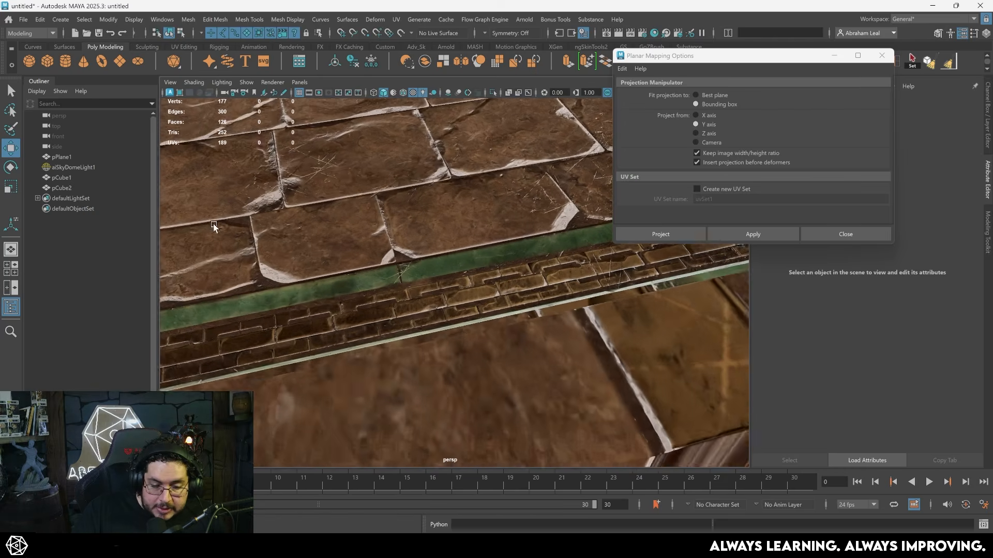
- Examine the texture and edges of the channel's green slopes up close on the model
alt+drag(214, 226, 405, 268)
alt+right_drag(406, 268, 446, 312)
alt+drag(446, 313, 538, 335)
alt+middle_drag(538, 335, 450, 318)
mouse_move(449, 315)
alt+mouse_down()
mouse_move(395, 304)
mouse_move(410, 317)
mouse_move(491, 323)
mouse_move(445, 280)
mouse_move(364, 295)
mouse_move(512, 299)
mouse_move(494, 305)
mouse_move(501, 295)
mouse_move(483, 288)
mouse_move(469, 260)
mouse_move(497, 301)
alt+mouse_up()
key(5)
key(6)
key(alt+Tab)
- Undo the last change, check both slopes' UV shells against the green strip's edges and close the UV Editor
key(ctrl+z)
scroll(452, 288, up, 2)
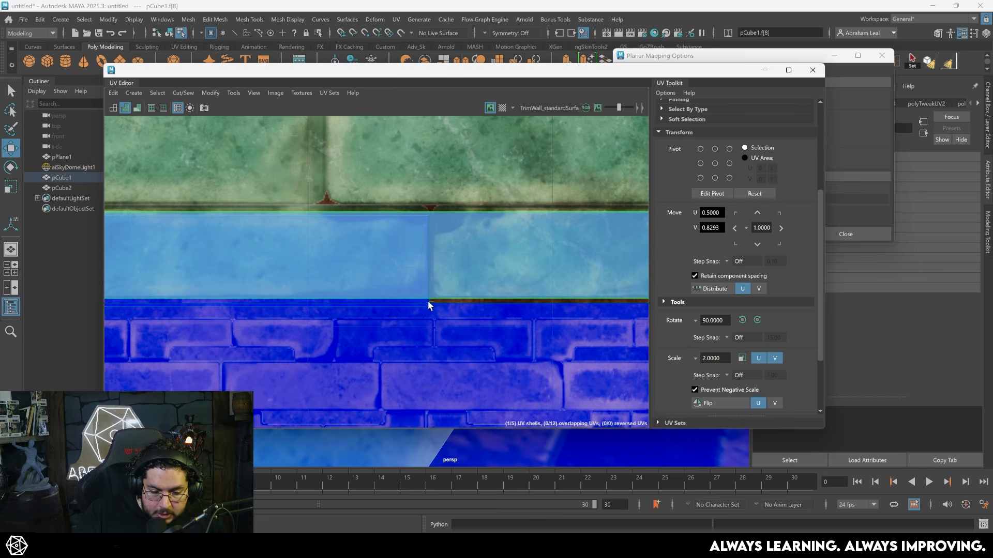
click(418, 301)
click(414, 294)
key(f)
scroll(339, 282, up, 8)
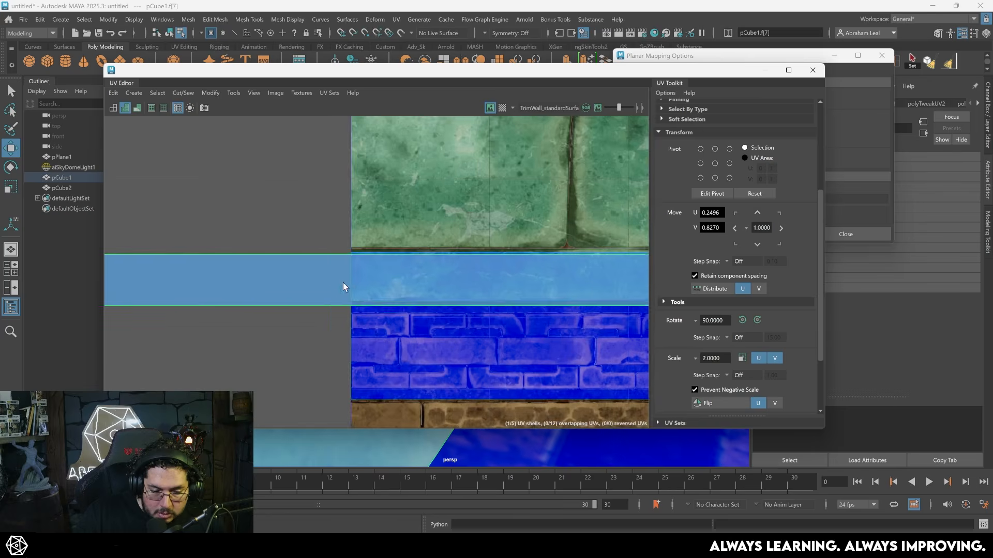
alt+middle_drag(275, 343, 275, 332)
click(813, 70)
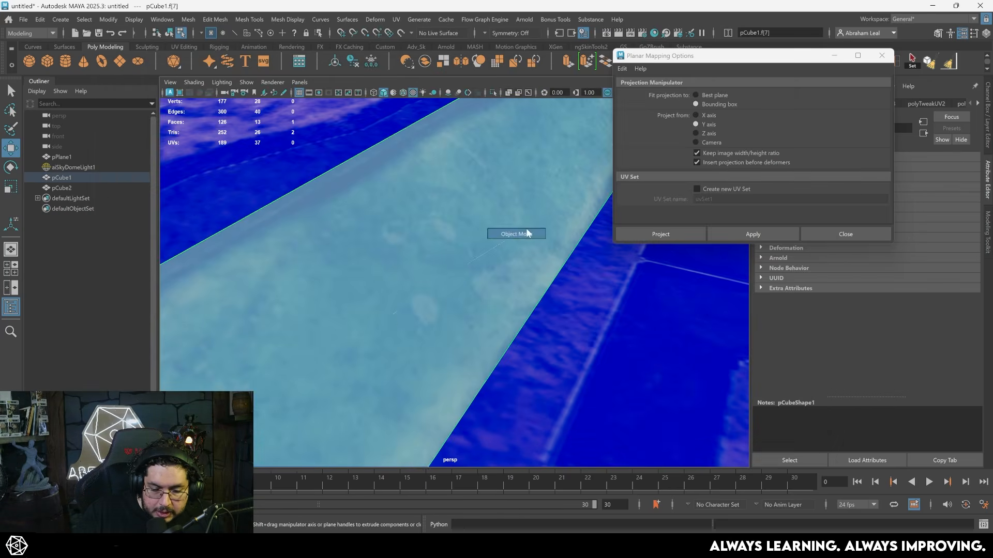
- Return to object mode and examine the textured channel and walkway from several angles
alt+middle_drag(519, 232, 562, 321)
key(F8)
alt+right_drag(562, 321, 460, 352)
alt+drag(460, 352, 483, 370)
alt+right_drag(484, 370, 509, 359)
click(474, 366)
alt+drag(509, 360, 484, 362)
alt+right_drag(484, 362, 389, 338)
alt+drag(388, 339, 485, 278)
alt+right_drag(484, 277, 484, 319)
click(491, 316)
alt+drag(491, 316, 517, 223)
alt+drag(417, 317, 481, 298)
alt+right_drag(481, 298, 467, 295)
alt+middle_drag(338, 277, 463, 276)
- Delete the rotated duplicate of the bridge piece and go back to the remaining half
click(355, 257)
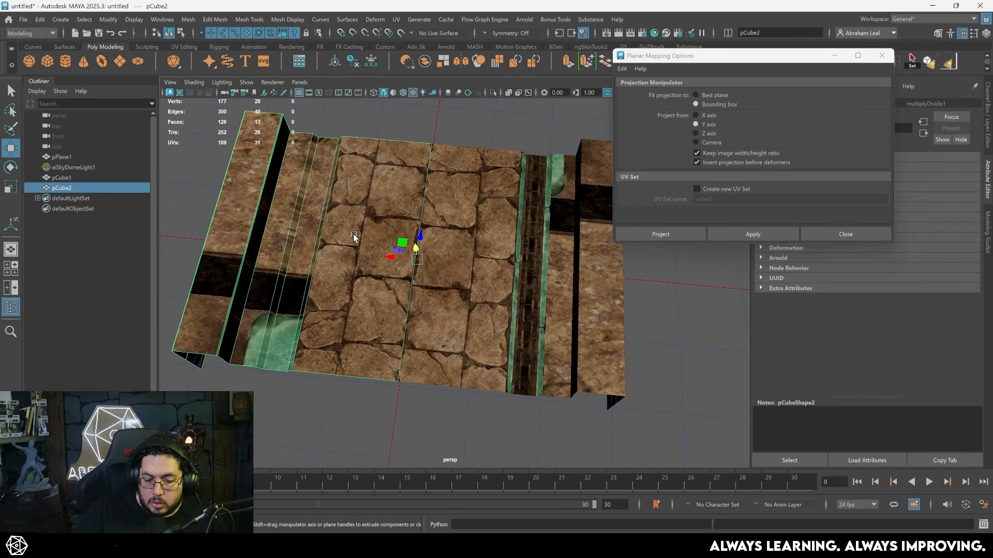
key(Delete)
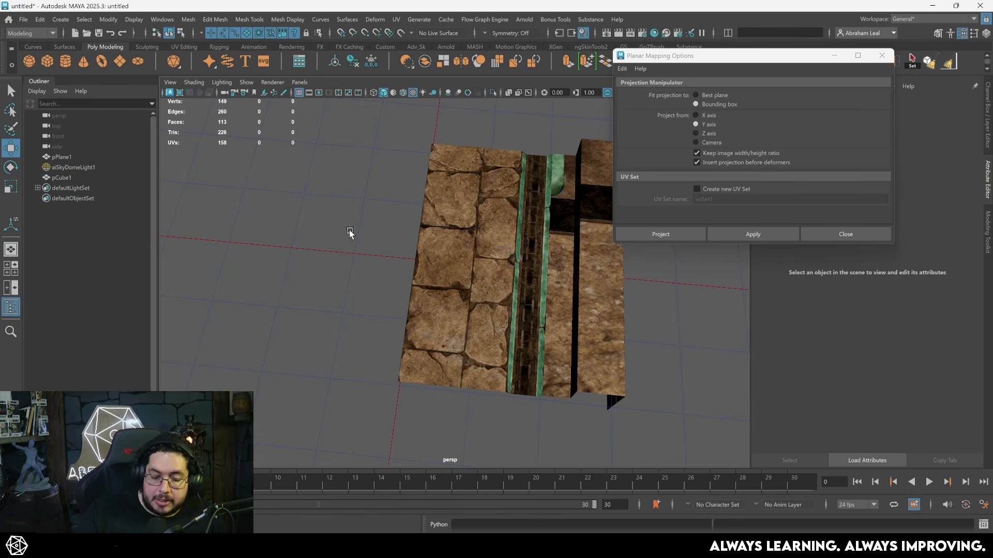
alt+drag(350, 233, 490, 307)
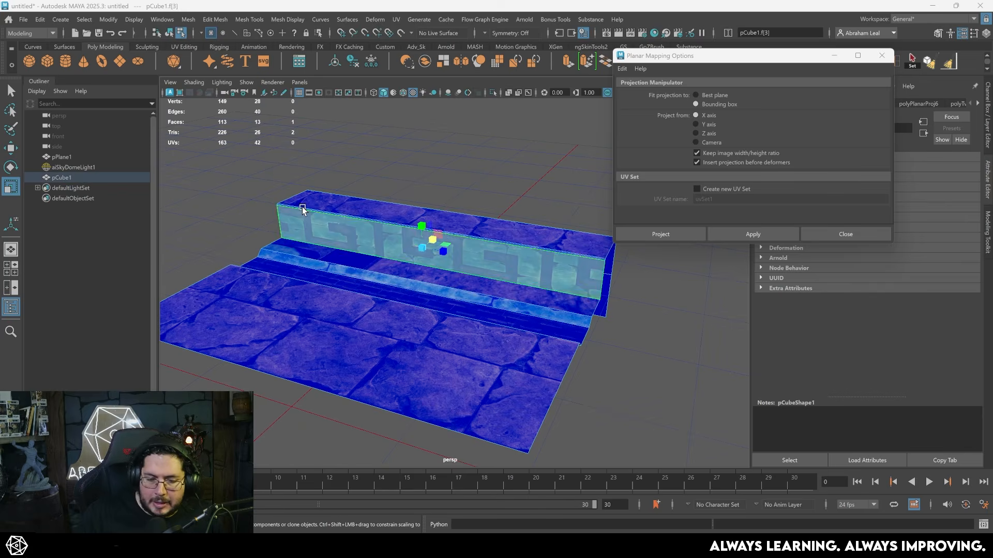
scroll(391, 209, up, 3)
alt+drag(455, 194, 416, 221)
click(403, 229)
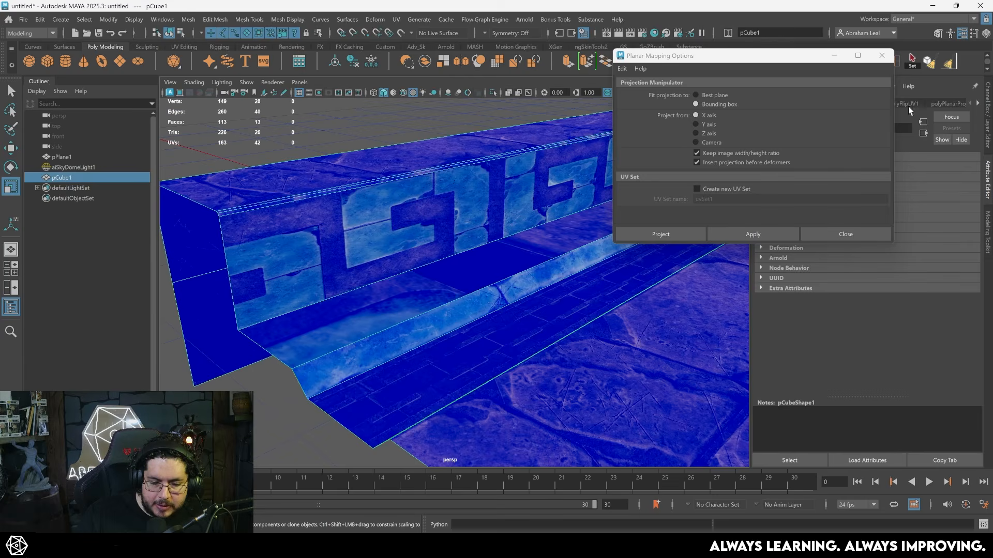
- Bring up the UV Editor, select the inner wall's UV shell on the carved green band and reposition the editor beside the model
drag(992, 171, 318, 117)
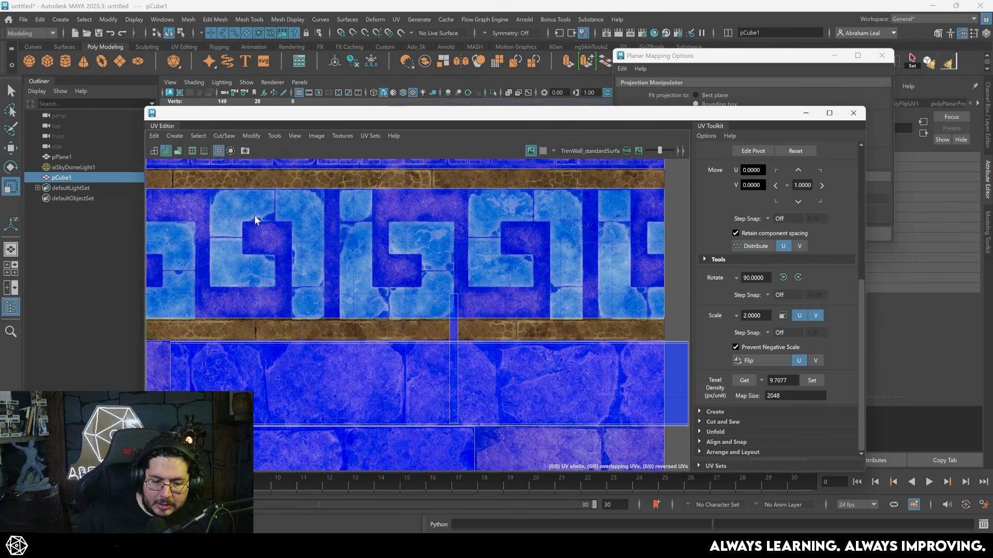
key(F8)
alt+right_drag(298, 243, 283, 238)
key(F11)
click(372, 240)
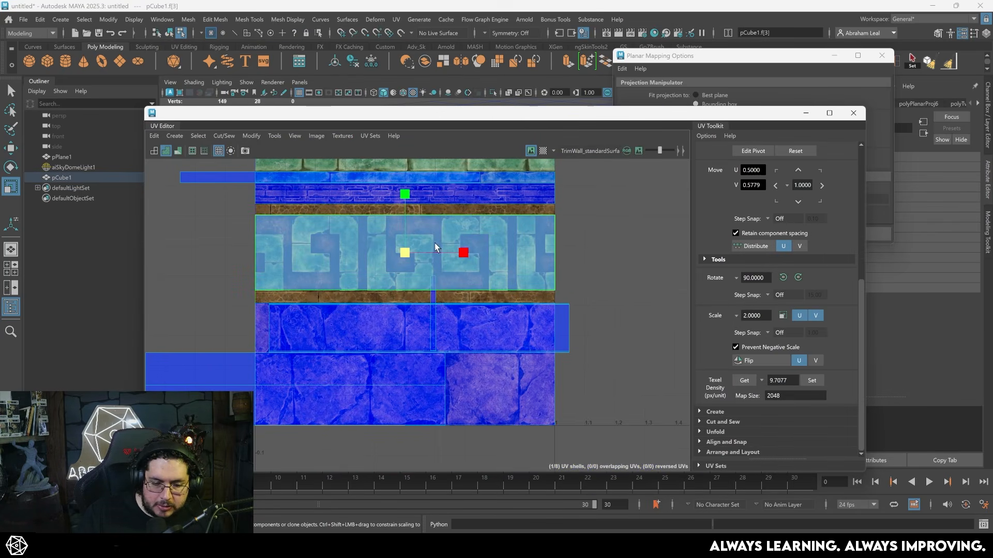
drag(487, 126, 992, 155)
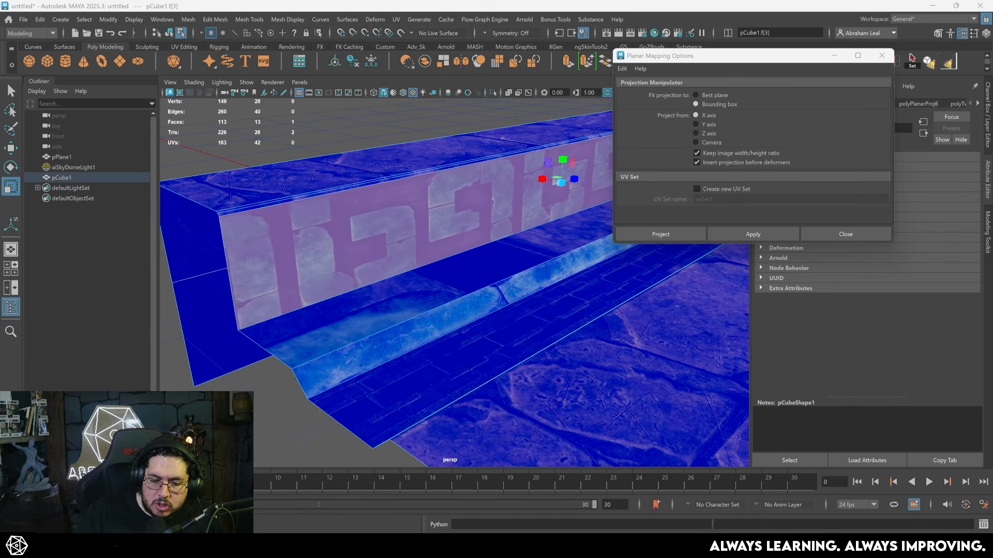
drag(992, 155, 648, 138)
- Stretch the inner wall's UV shell horizontally to about two tiles wide on the carved band, undoing the last scaling adjustments
drag(644, 273, 655, 272)
scroll(657, 273, down, 4)
alt+middle_drag(715, 285, 659, 273)
drag(634, 266, 638, 269)
key(ctrl+z)
key(ctrl+z)
key(ctrl+z)
key(ctrl+z)
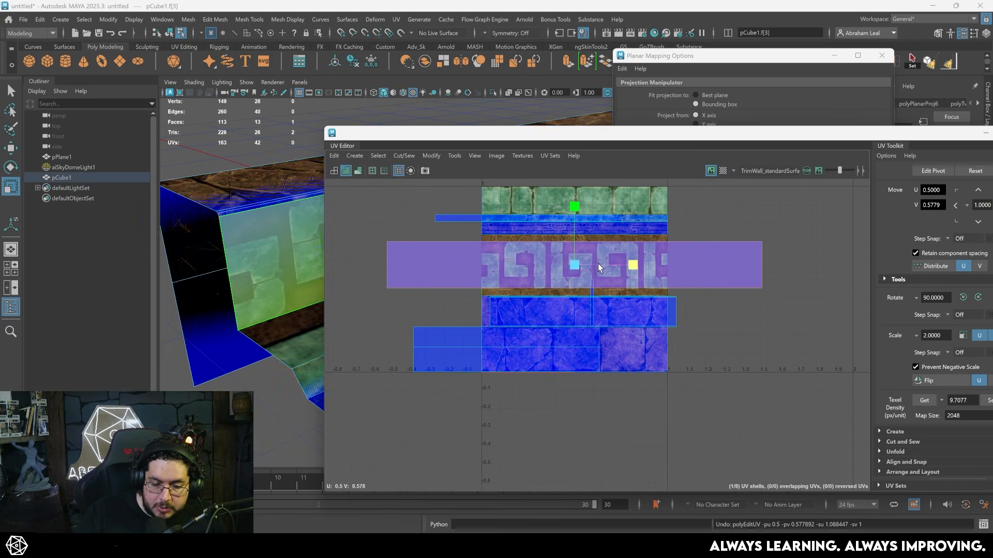
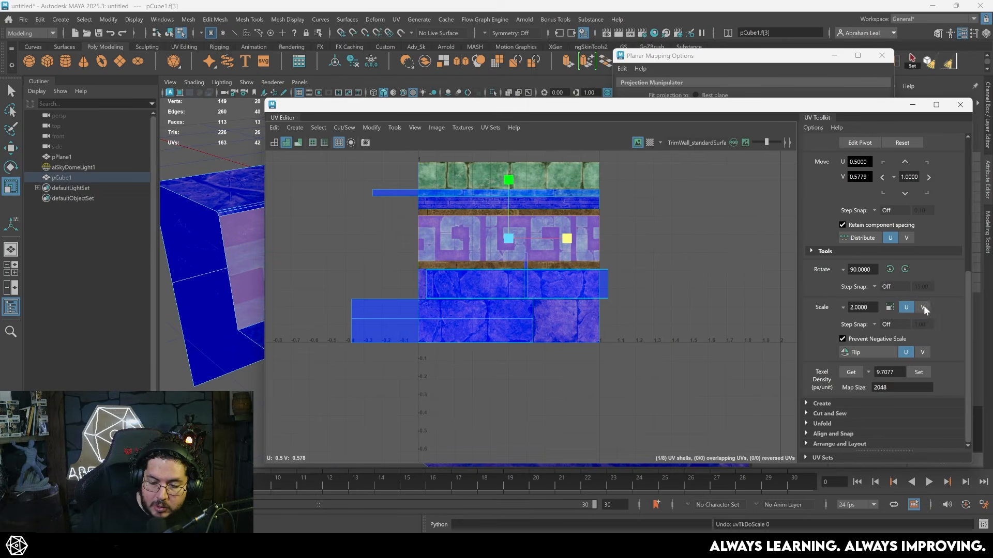
- Scale the inner wall's UV shell by 2 in U and move the UV Editor clear of the model
click(889, 307)
drag(462, 106, 819, 108)
alt+drag(380, 202, 366, 205)
alt+middle_drag(368, 207, 387, 247)
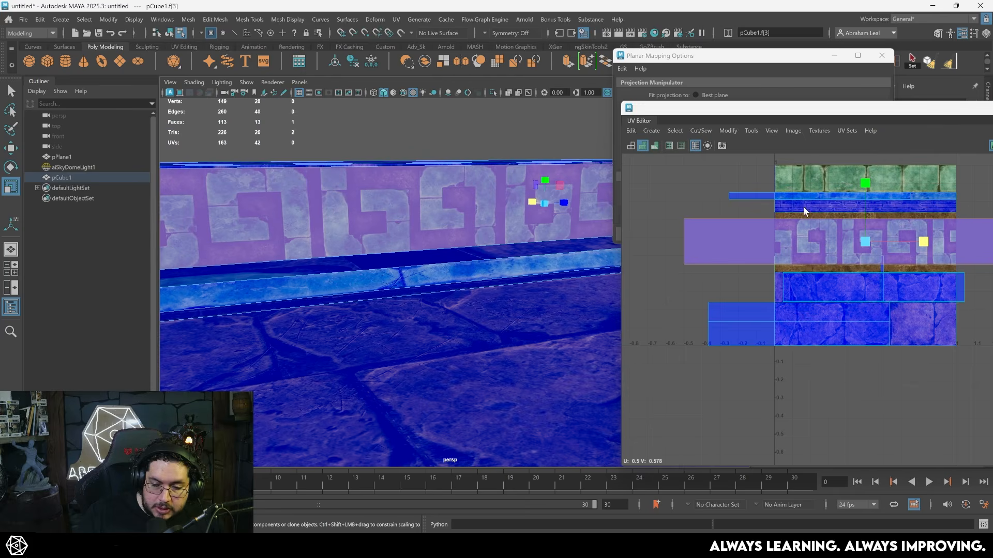
- Scale the inner wall's UV shell vertically and reposition it to fit the height of the carved band
drag(862, 184, 865, 166)
scroll(797, 264, up, 10)
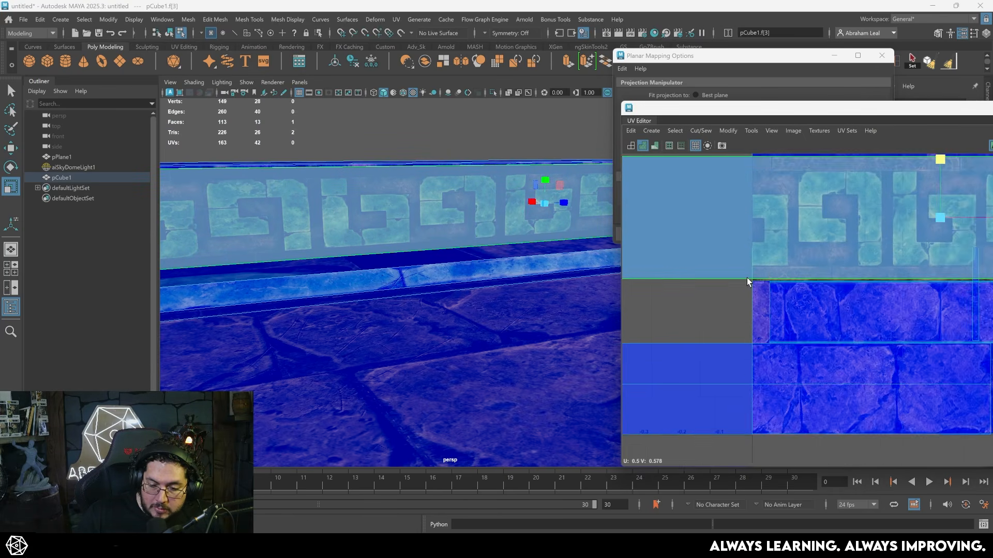
alt+right_drag(788, 224, 569, 212)
alt+middle_drag(796, 222, 753, 302)
key(w)
drag(941, 257, 941, 259)
key(r)
key(w)
- Select the inner wall face with the narrow bevel above it and planar-map both from the X axis
right_drag(538, 228, 579, 211)
click(552, 134)
alt+drag(522, 253, 552, 259)
alt+right_drag(551, 259, 549, 240)
alt+drag(550, 239, 455, 246)
click(453, 246)
right_drag(453, 246, 453, 283)
click(457, 283)
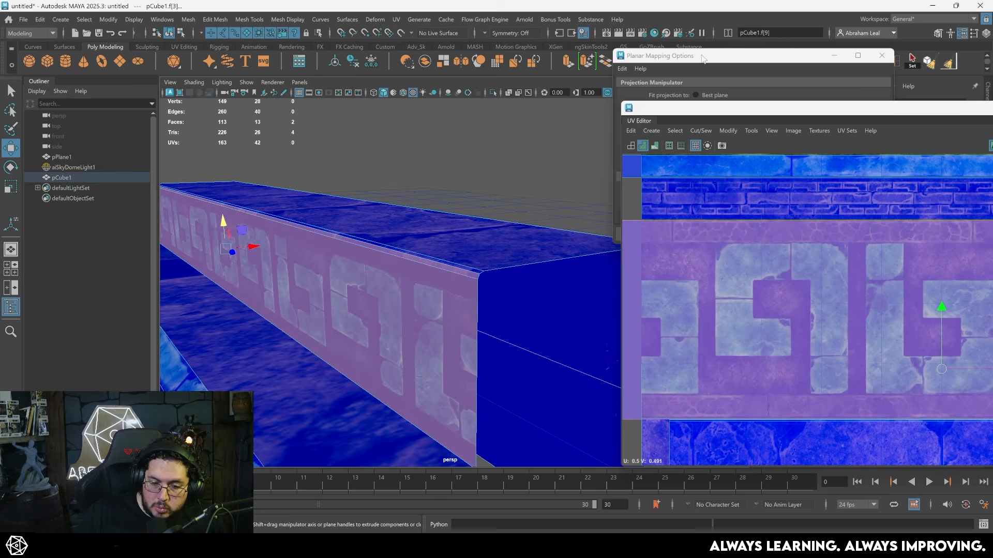
drag(703, 57, 489, 72)
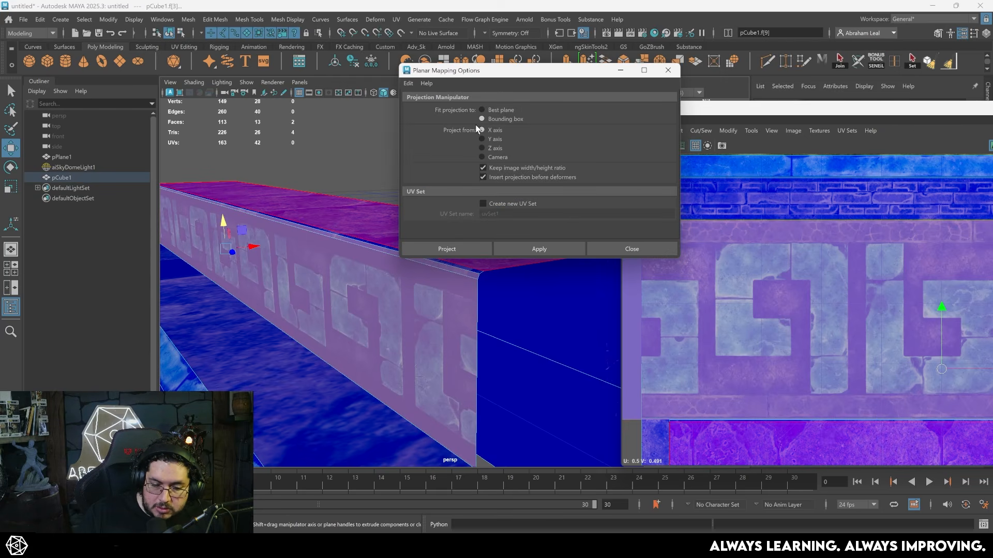
click(513, 246)
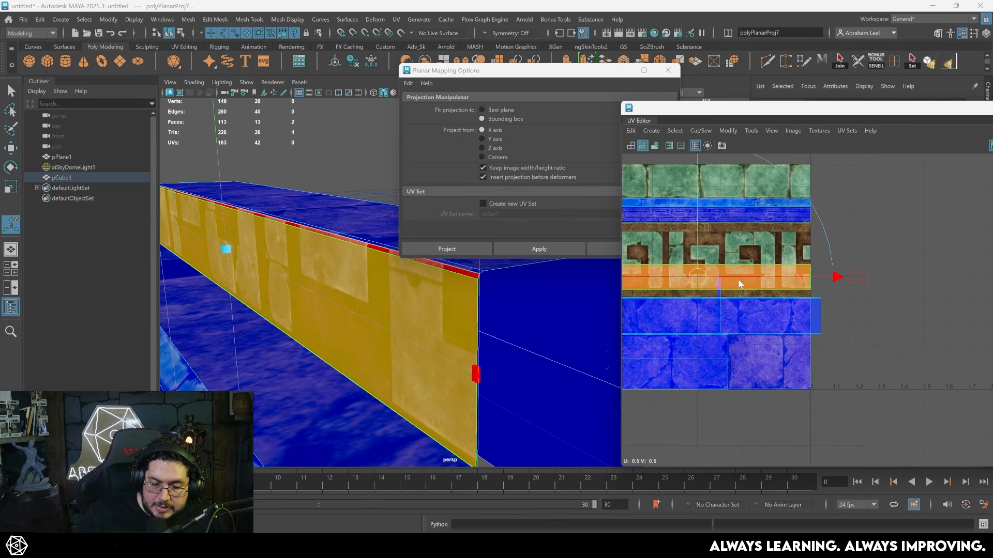
- Flip the newly projected UV shell of the inner wall and its bevel
right_drag(679, 249, 680, 250)
alt+middle_drag(691, 271, 728, 260)
click(728, 131)
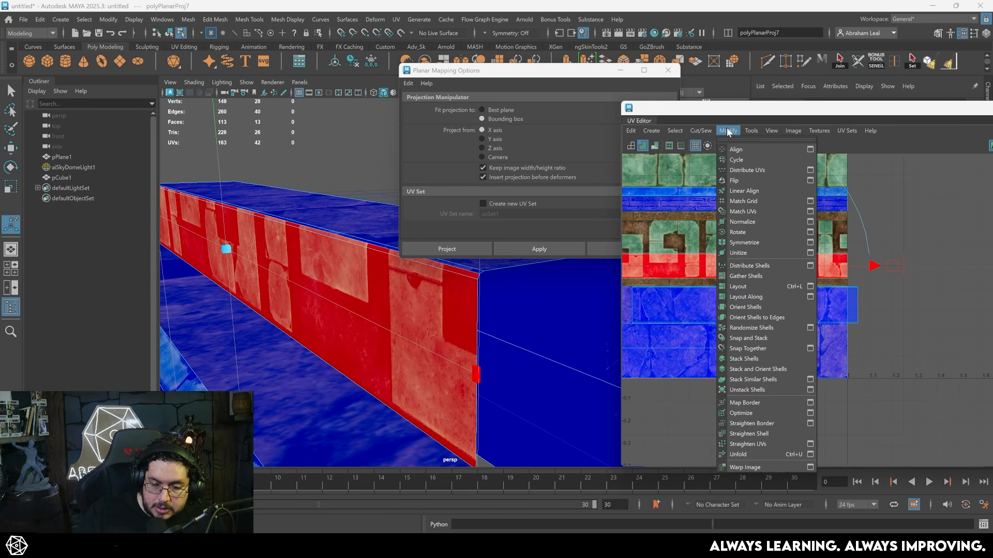
click(748, 179)
click(761, 262)
key(w)
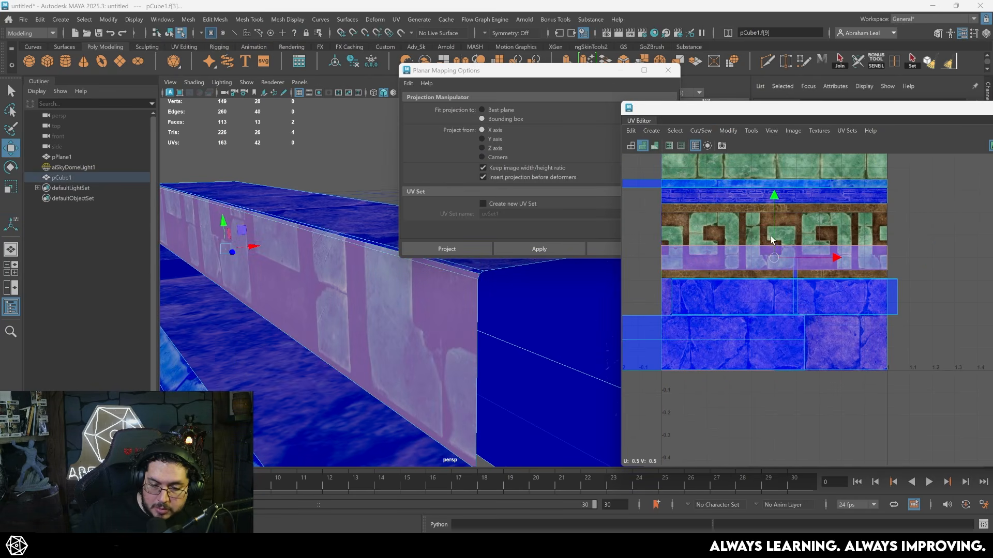
- Move the wall shell up and scale it vertically to fill the full height of the carved band
drag(774, 199, 771, 156)
key(w)
key(r)
key(w)
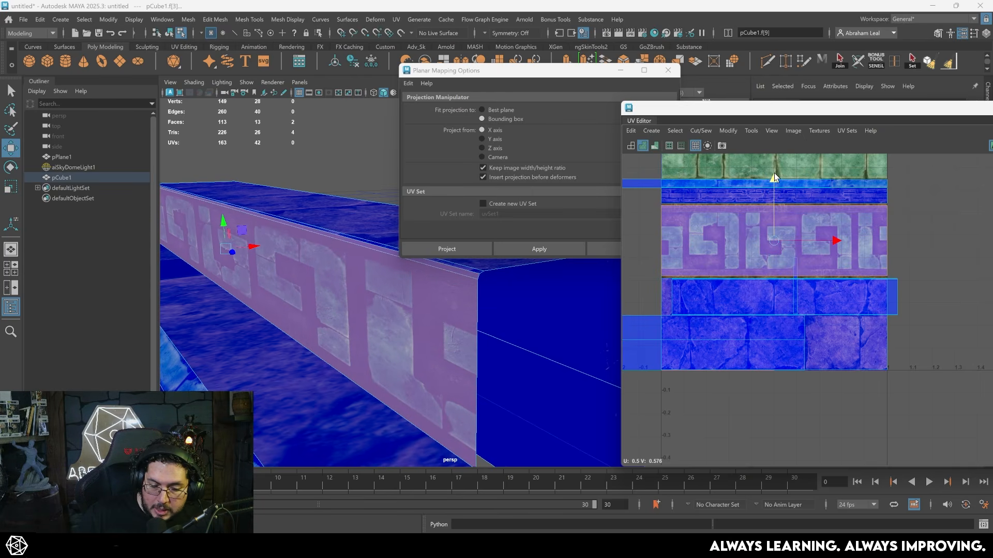
scroll(761, 200, up, 5)
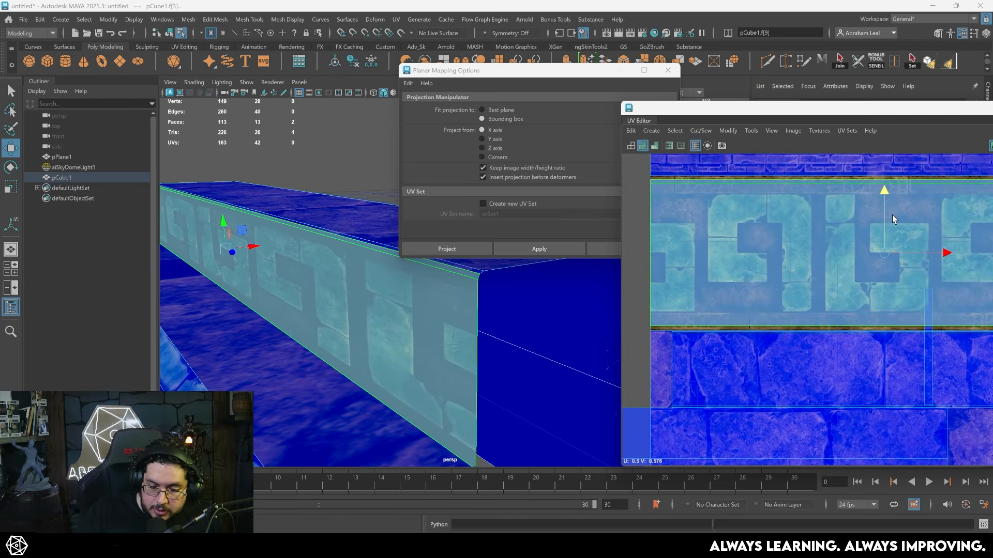
key(r)
key(w)
- Scale the wall shell by 2 in U, check the carved pattern on the model and close the planar mapping options
drag(874, 107, 356, 81)
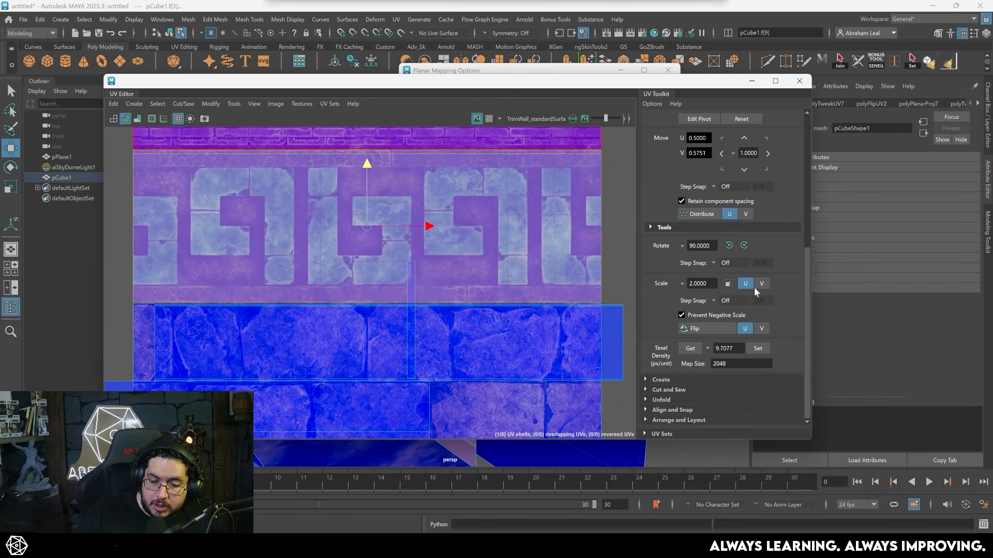
click(728, 285)
drag(563, 84, 992, 84)
alt+drag(316, 277, 366, 279)
right_drag(366, 269, 364, 214)
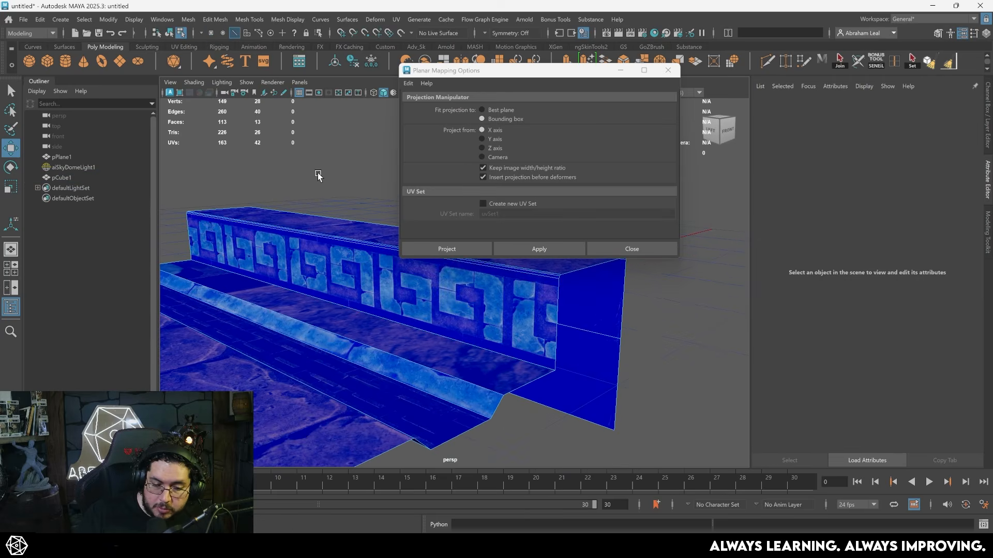
alt+drag(455, 266, 417, 224)
click(671, 72)
- Rotate the UVs of the floor strip between wall and channel by -90 degrees and place them on the stone band
right_drag(532, 245, 490, 242)
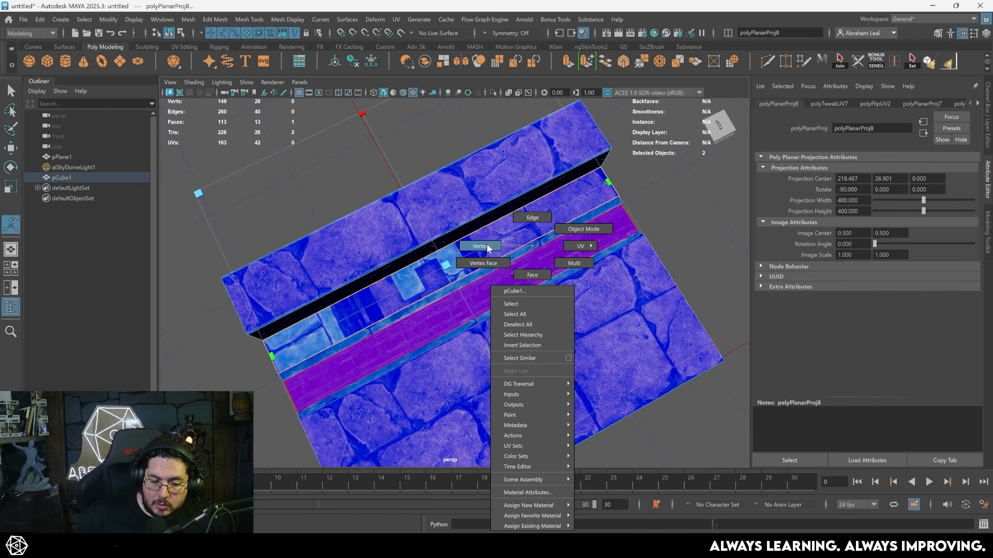
right_drag(538, 214, 562, 202)
click(561, 202)
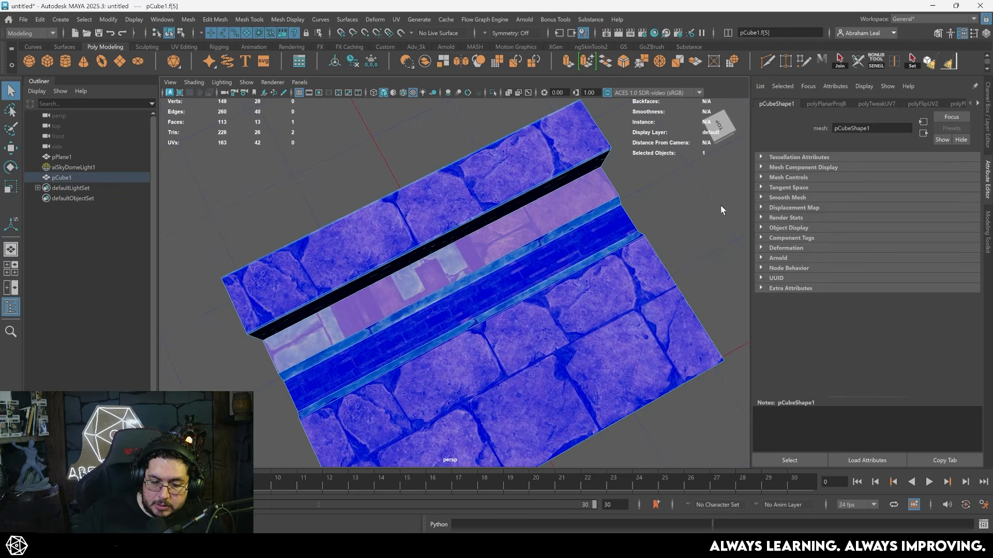
key(w)
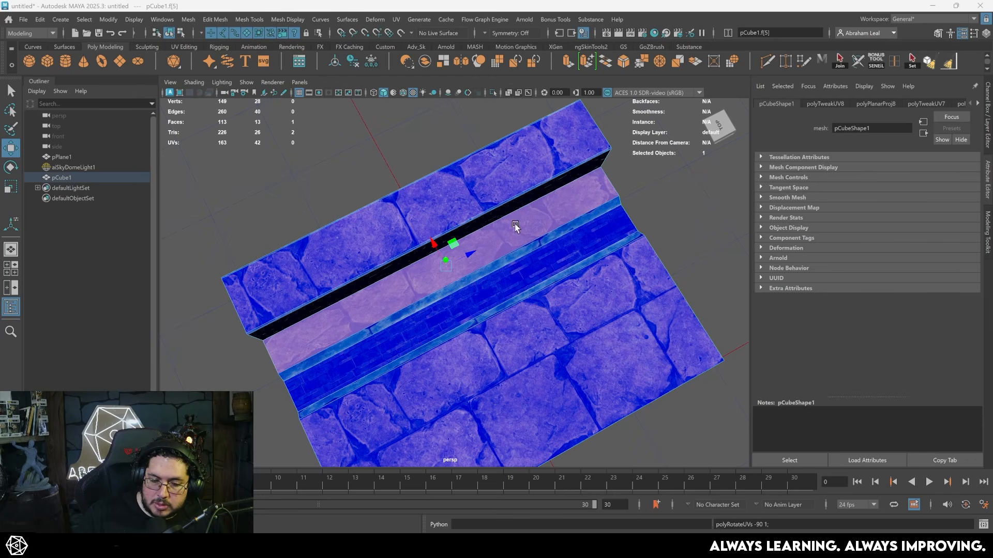
- Return to object mode and examine the textured wall, floor strip and channel from several angles
click(677, 255)
alt+drag(637, 273, 561, 285)
alt+right_drag(561, 286, 670, 350)
alt+drag(671, 350, 518, 301)
click(494, 319)
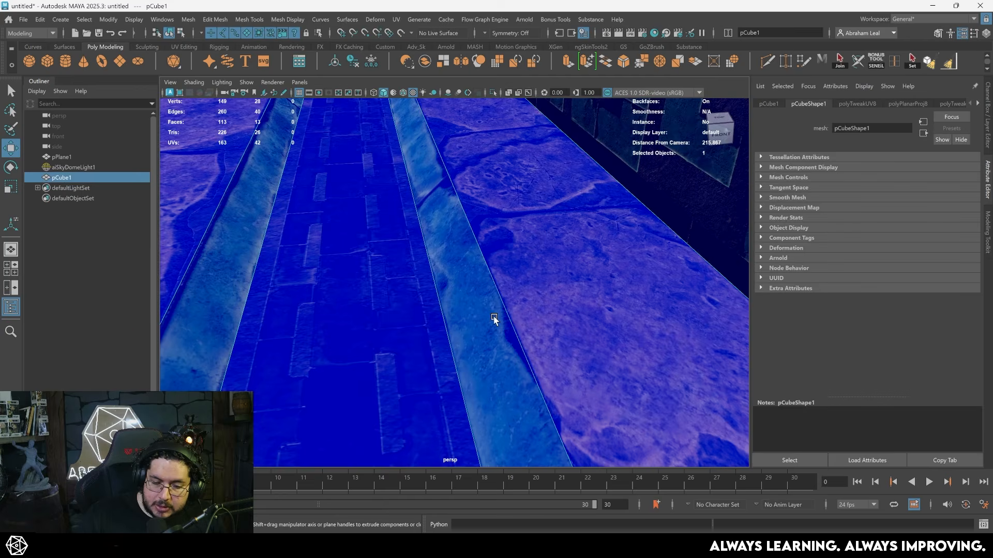
key(f)
right_drag(448, 247, 381, 221)
click(423, 188)
right_drag(442, 247, 451, 271)
click(599, 188)
alt+drag(487, 261, 559, 289)
alt+right_drag(558, 289, 631, 316)
alt+drag(630, 317, 584, 331)
alt+right_drag(585, 331, 476, 301)
alt+drag(476, 302, 475, 390)
- Duplicate the finished bridge half and look it over from the back
click(516, 284)
key(ctrl+d)
click(667, 364)
alt+right_drag(476, 390, 775, 427)
alt+drag(775, 431, 460, 362)
alt+right_drag(563, 364, 392, 340)
alt+drag(445, 424, 433, 340)
alt+right_drag(433, 339, 300, 324)
alt+drag(300, 323, 522, 333)
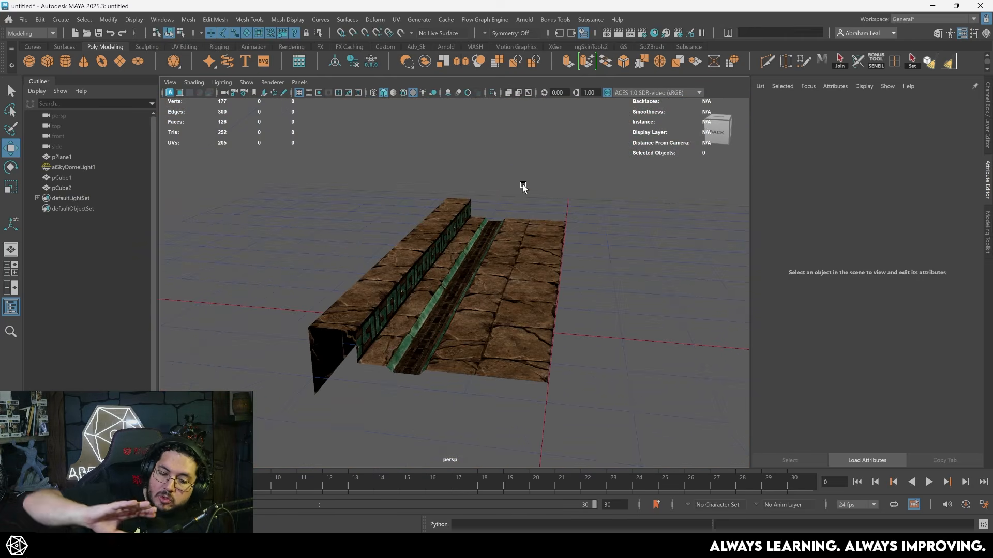
- Delete the duplicate of the bridge half
alt+drag(487, 317, 531, 278)
click(530, 278)
key(Delete)
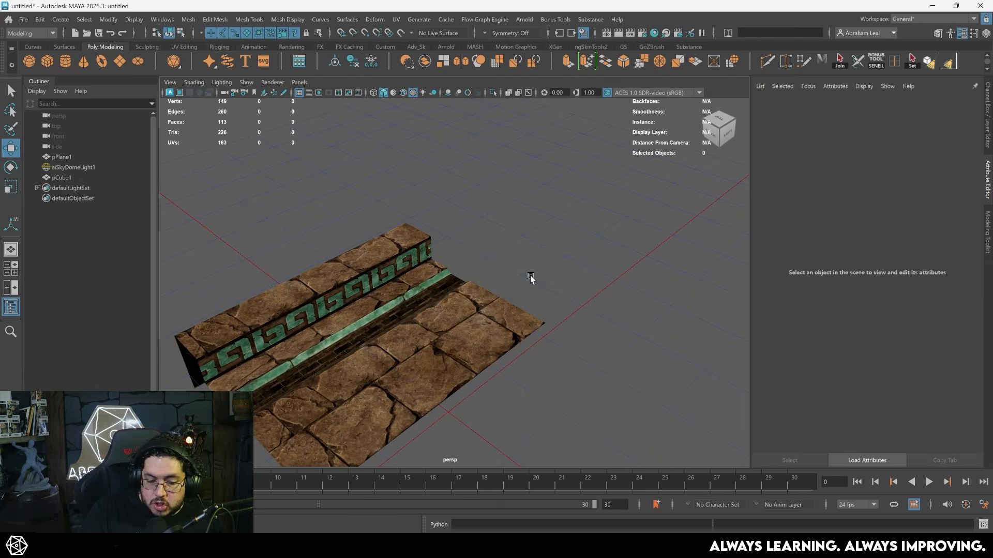
- Bring back the duplicate half and turn it around so it faces the original across the walkway
alt+drag(530, 365, 449, 279)
key(ctrl+z)
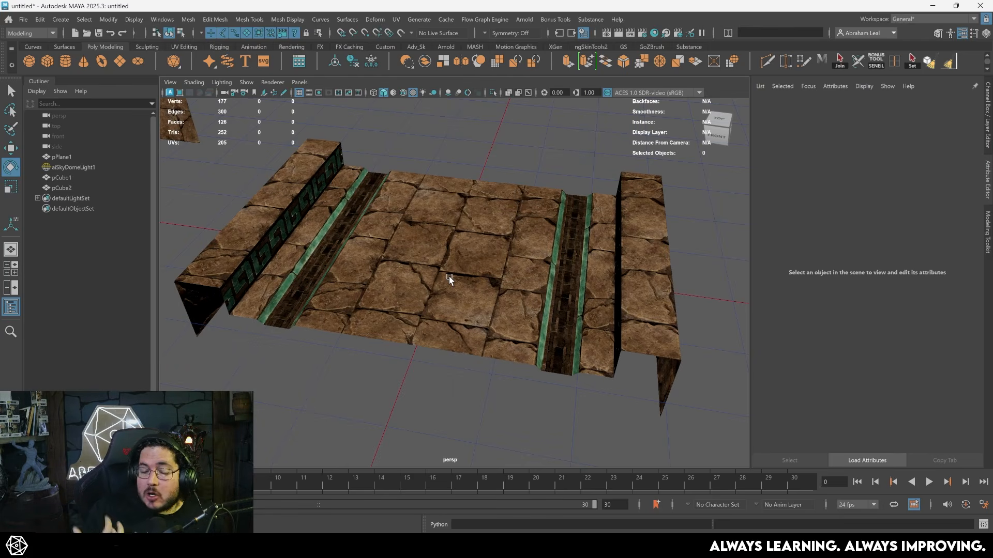
alt+drag(449, 270, 433, 283)
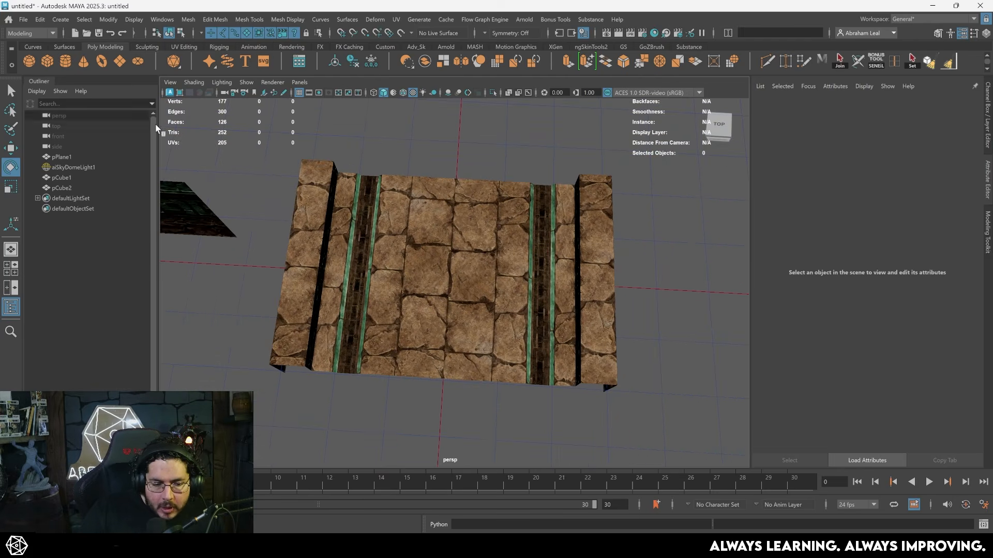
- Create a polygon cylinder, enlarge it at the centre of the bridge and delete its bottom cap
click(66, 61)
key(r)
drag(503, 284, 447, 238)
scroll(463, 241, up, 3)
key(w)
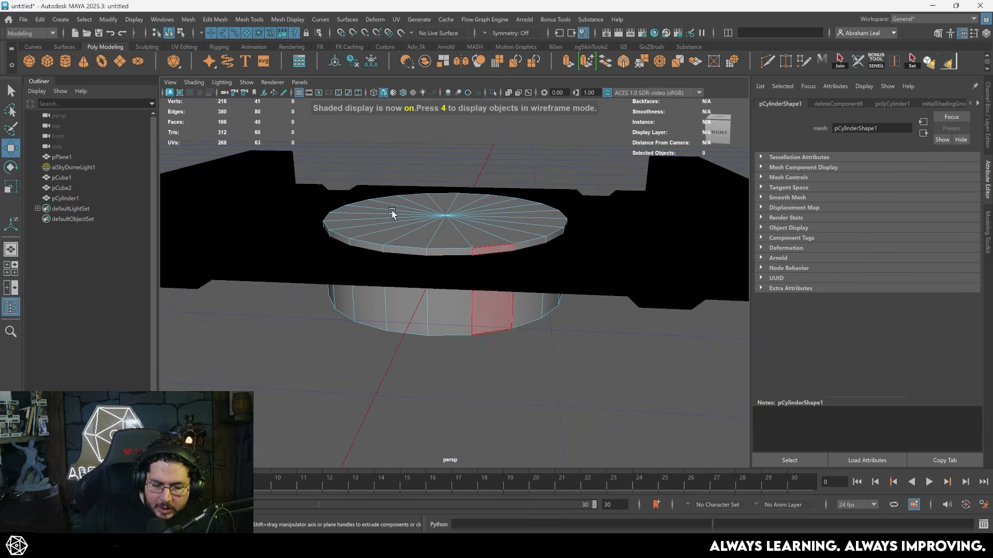
- Raise and widen the cylinder's bottom vertex ring to form a thin disc with slanted sides
key(4)
alt+drag(510, 332, 279, 347)
mouse_move(445, 263)
mouse_down()
mouse_move(436, 229)
mouse_move(430, 261)
mouse_move(458, 300)
mouse_up()
key(5)
key(ctrl+z)
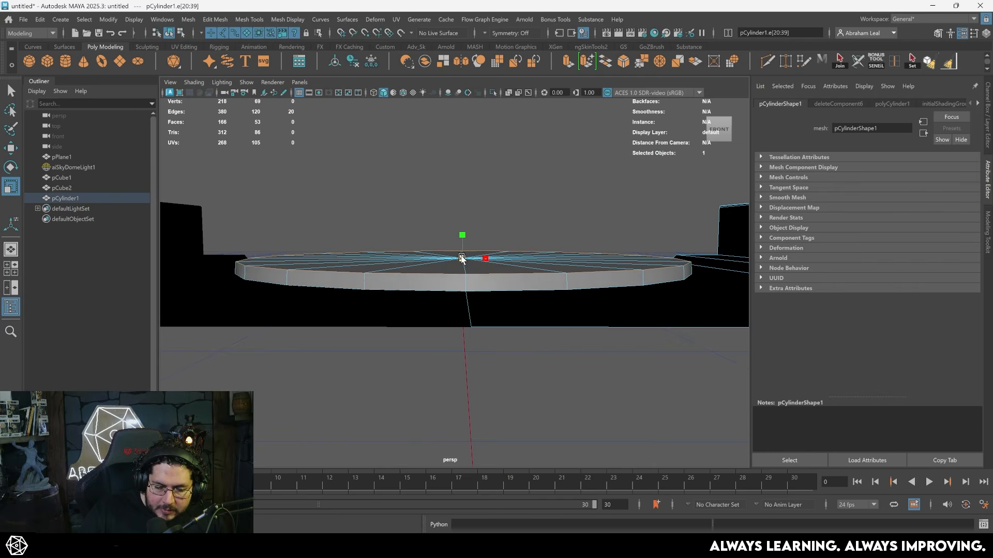
mouse_move(462, 258)
mouse_down()
mouse_move(448, 256)
mouse_move(463, 258)
mouse_up()
key(w)
right_click(443, 247)
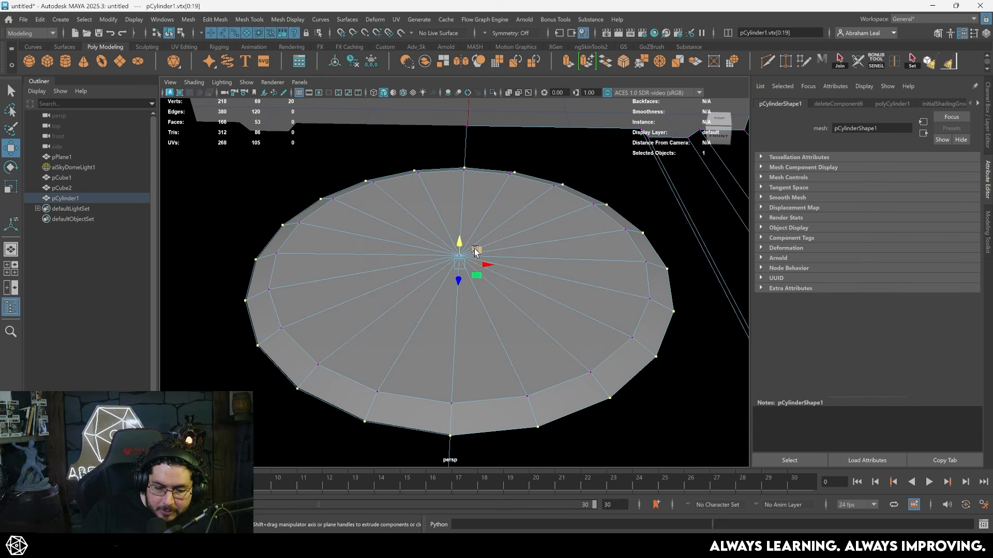
- Extrude the disc's top faces inward to leave a rim, then extrude them again downward as a recess
key(ctrl+F11)
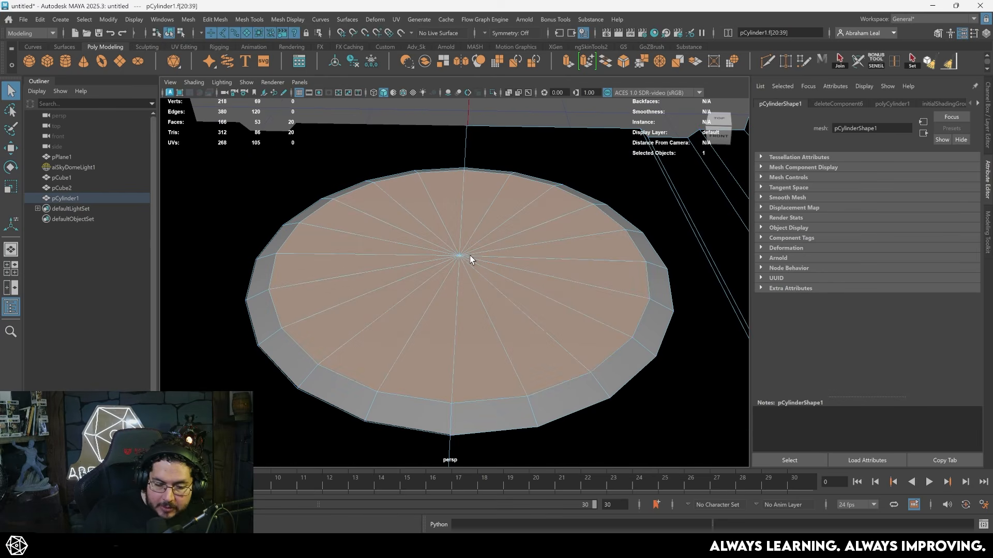
key(ctrl+e)
key(r)
mouse_move(460, 256)
mouse_down()
mouse_move(404, 247)
mouse_move(460, 241)
mouse_up()
key(ctrl+e)
key(w)
key(r)
key(w)
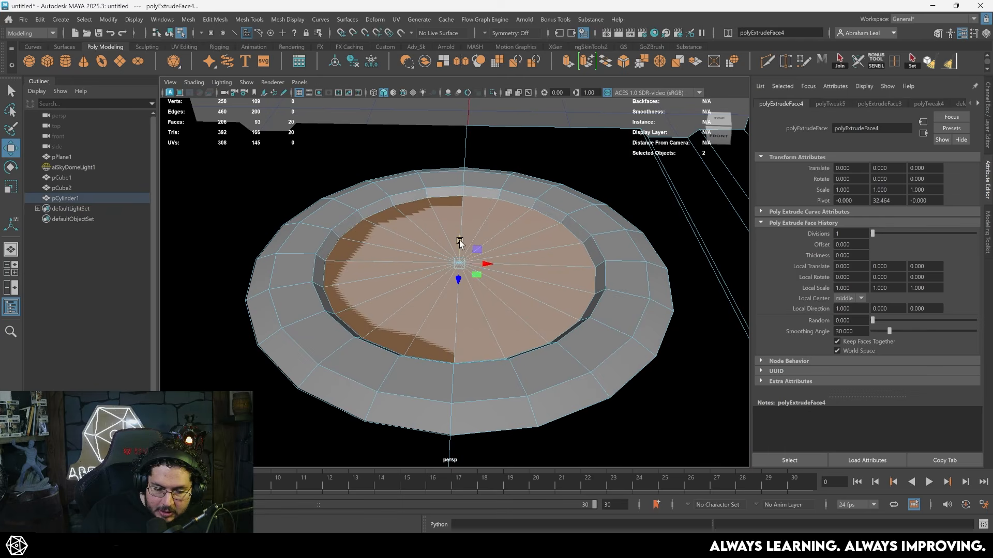
- Delete the recessed centre faces and raise the inner lower edge loop of the resulting ring
key(Delete)
double_click(371, 212)
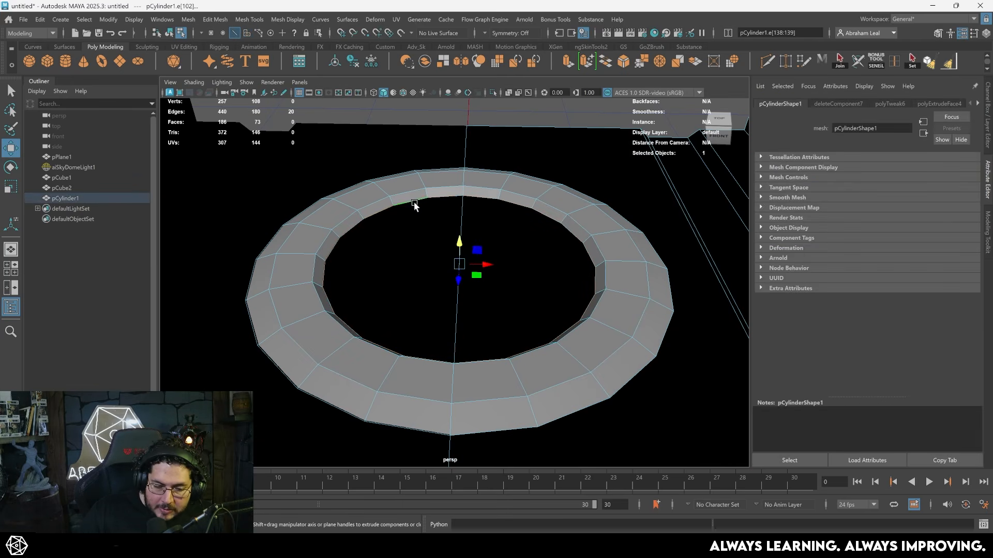
drag(458, 239, 461, 255)
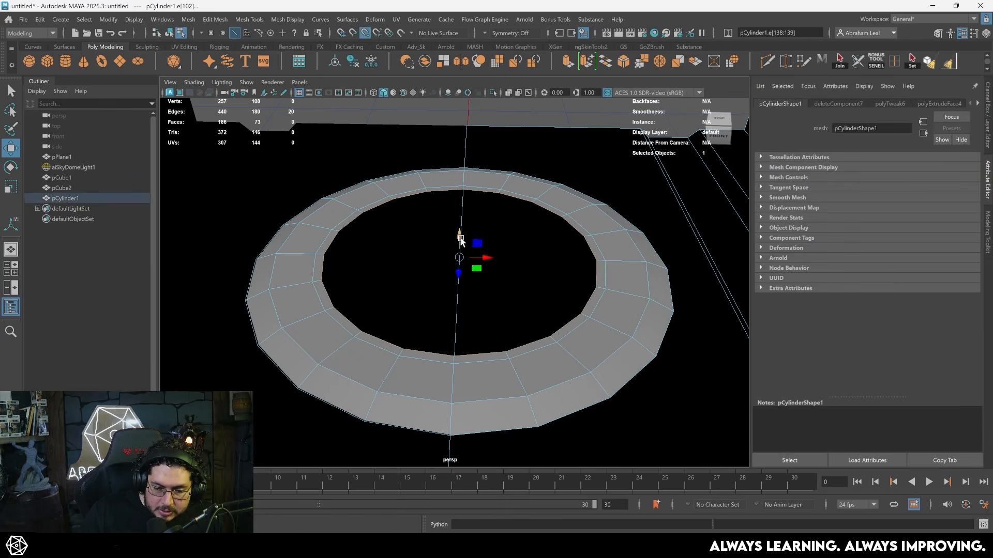
- Select the radial edge spans all around the ring and bevel them for a rounder outline
right_drag(511, 195, 572, 149)
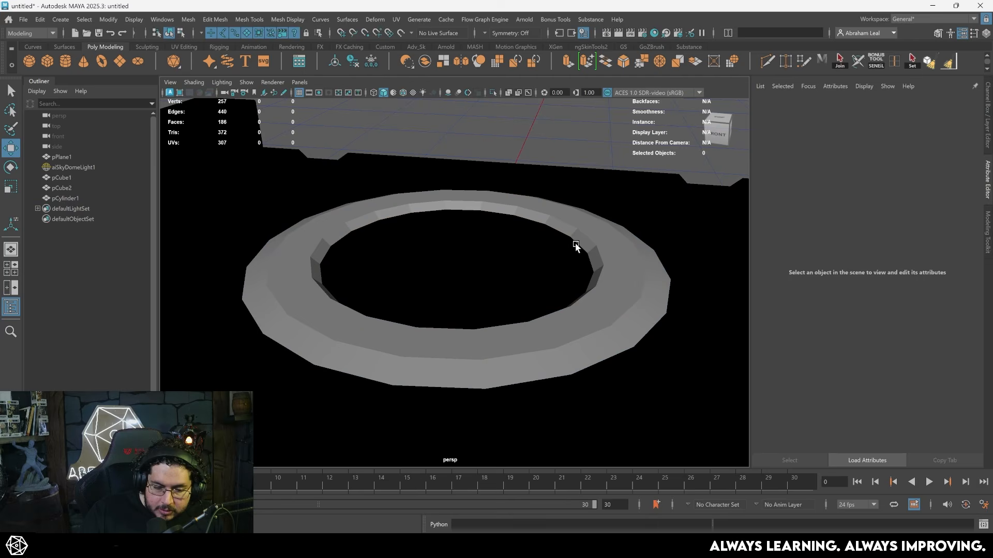
click(588, 252)
alt+drag(589, 253, 553, 247)
scroll(553, 247, down, 3)
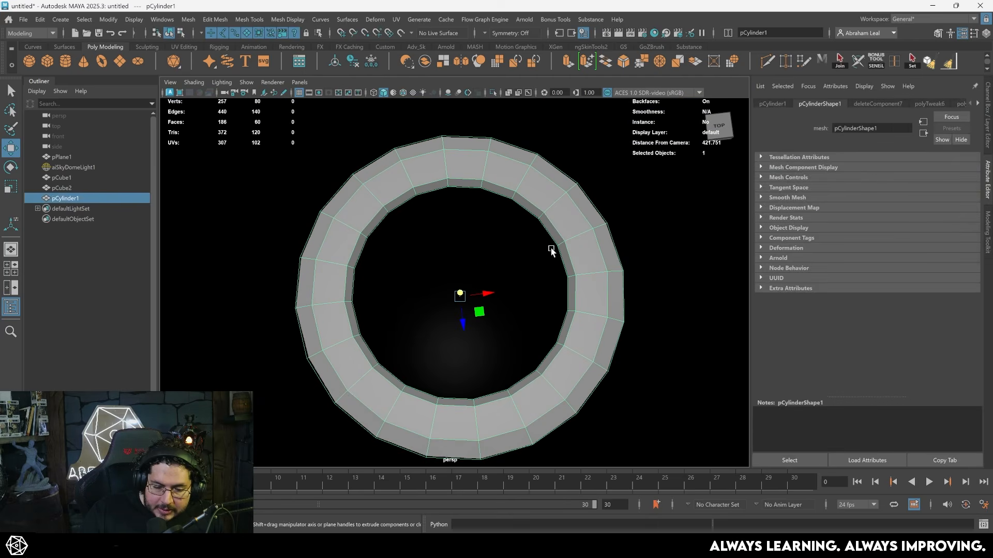
alt+right_drag(482, 161, 513, 223)
double_click(396, 147)
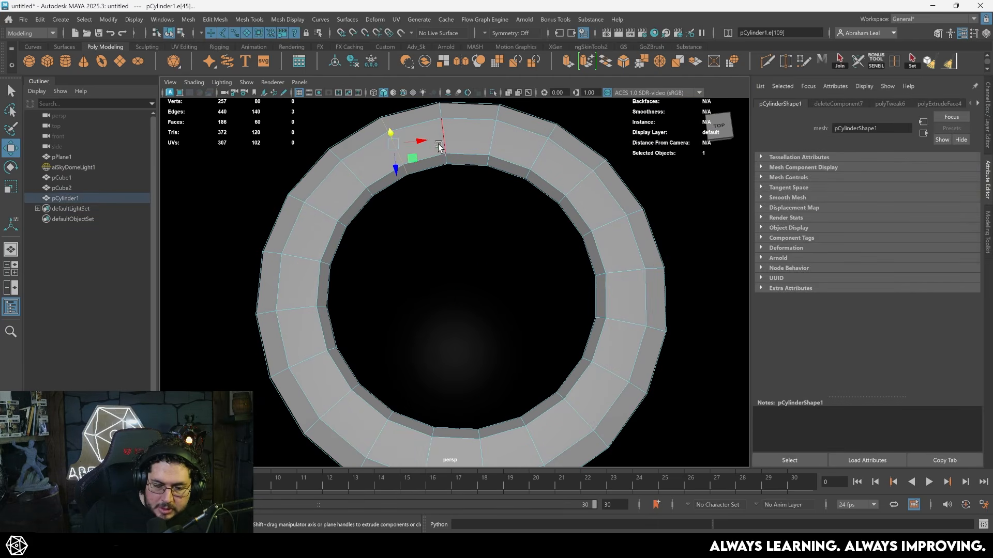
key(q)
shift+double_click(444, 138)
shift+double_click(486, 139)
double_click(548, 152)
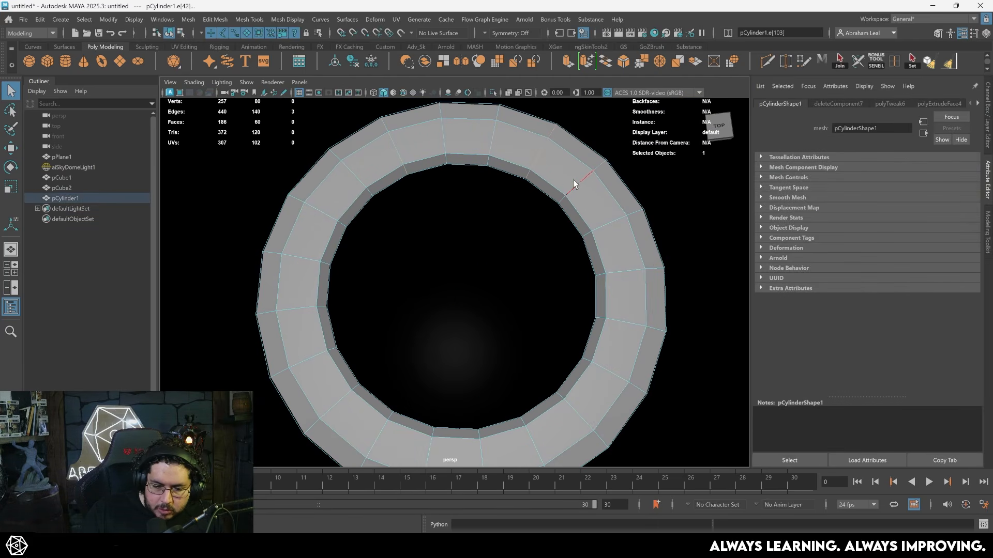
shift+double_click(601, 222)
shift+double_click(627, 270)
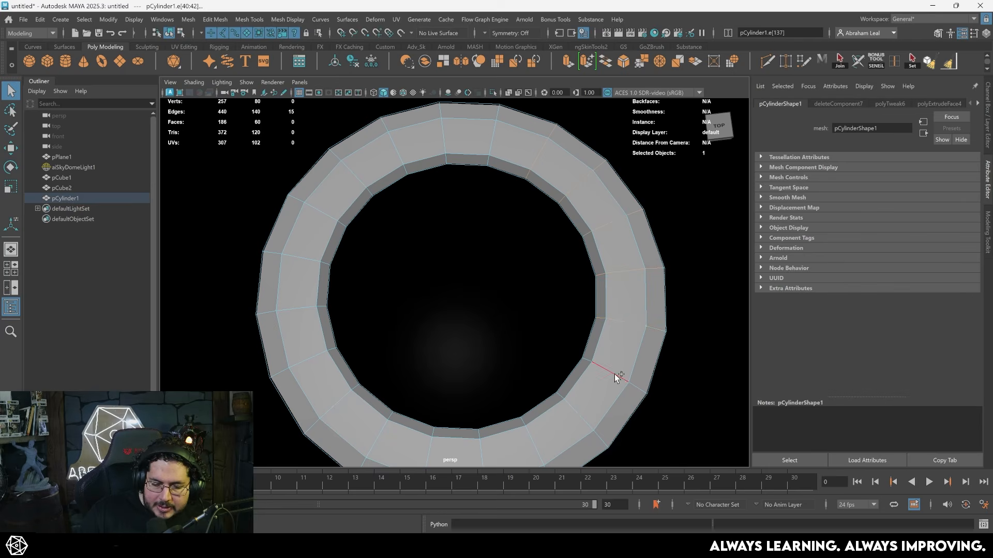
key(ctrl+b)
drag(617, 299, 620, 294)
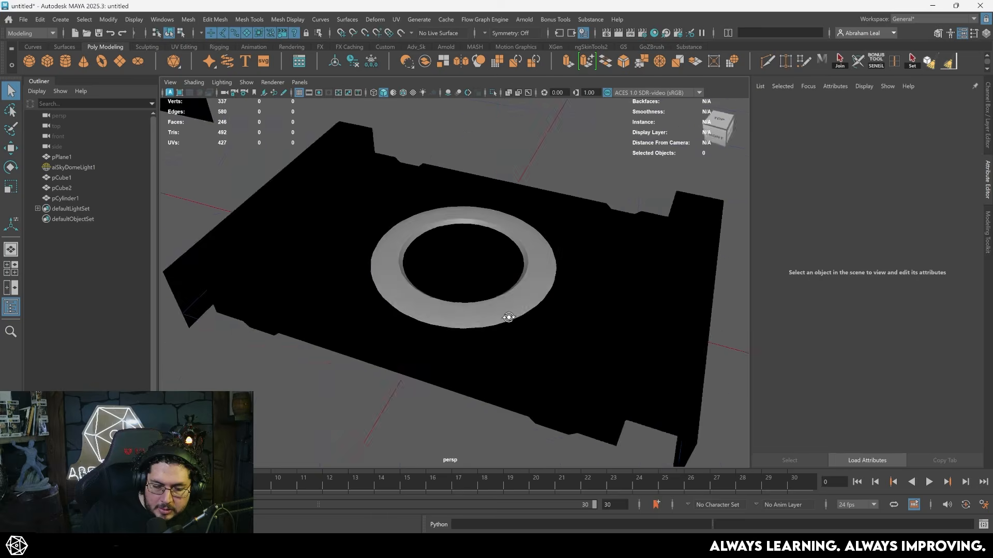
- Switch back to textured display and select the ring on the bridge floor
alt+drag(507, 316, 463, 272)
key(6)
scroll(445, 296, down, 5)
scroll(442, 282, up, 7)
click(318, 225)
alt+drag(352, 259, 376, 247)
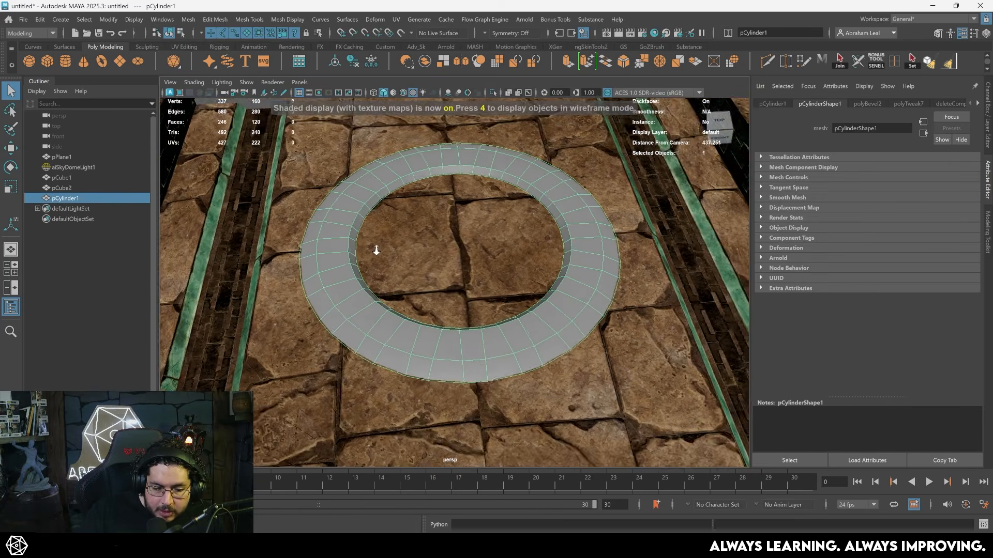
scroll(376, 247, up, 3)
- Try a planar UV projection of the ring from the Z axis
click(397, 21)
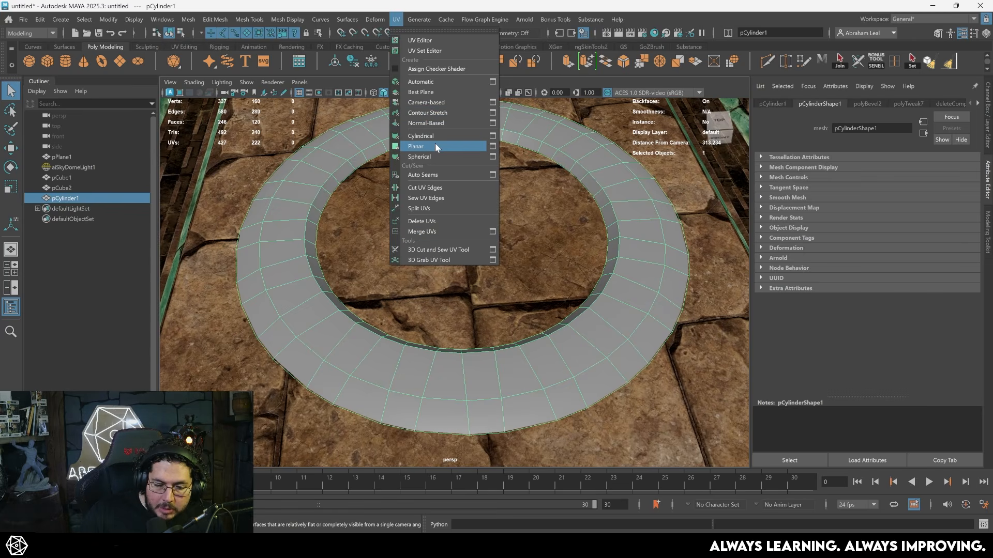
click(492, 147)
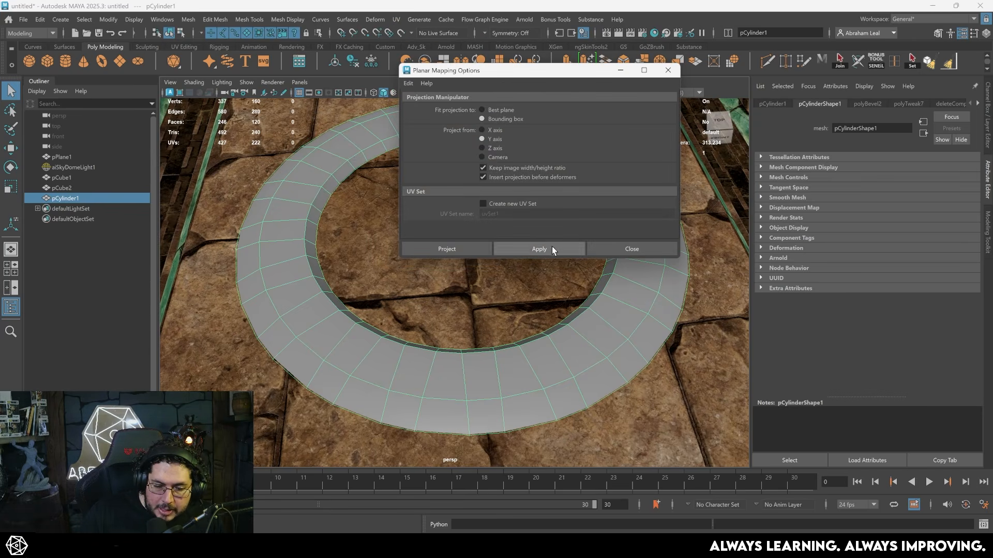
click(483, 148)
click(533, 250)
- Examine the ring against the stone floor and side channels from several angles
right_drag(314, 172, 295, 166)
scroll(311, 182, down, 5)
alt+drag(370, 258, 342, 246)
alt+middle_drag(343, 246, 281, 253)
scroll(564, 313, up, 3)
alt+drag(560, 309, 507, 320)
alt+middle_drag(507, 319, 548, 369)
alt+middle_drag(253, 225, 336, 230)
alt+drag(336, 230, 346, 286)
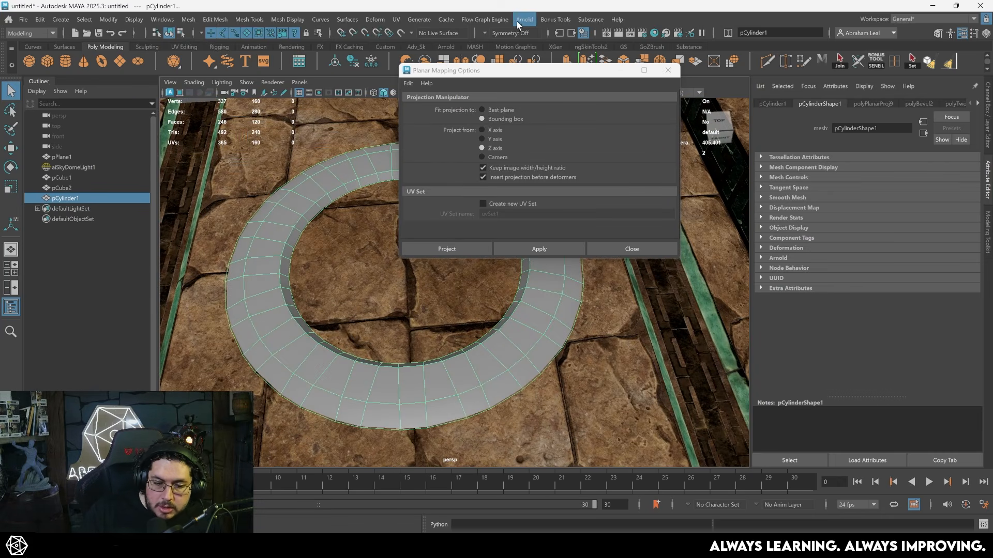
- Bring up the UV Editor and replace the ring's Z-axis projection with a planar one from the Y axis, ready for edge selection
click(397, 20)
click(418, 41)
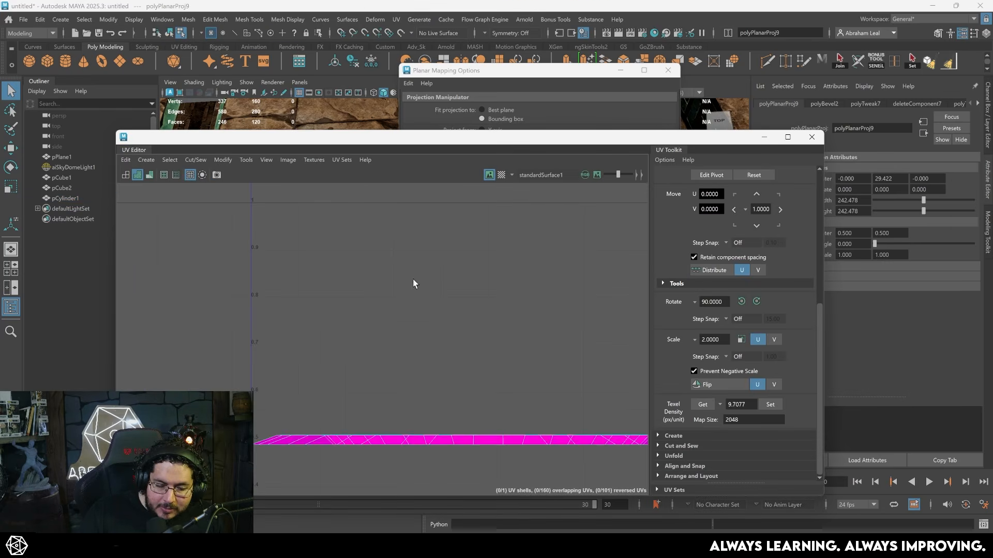
alt+right_drag(468, 336, 447, 348)
key(ctrl+z)
alt+middle_drag(467, 278, 439, 244)
alt+right_drag(439, 243, 402, 264)
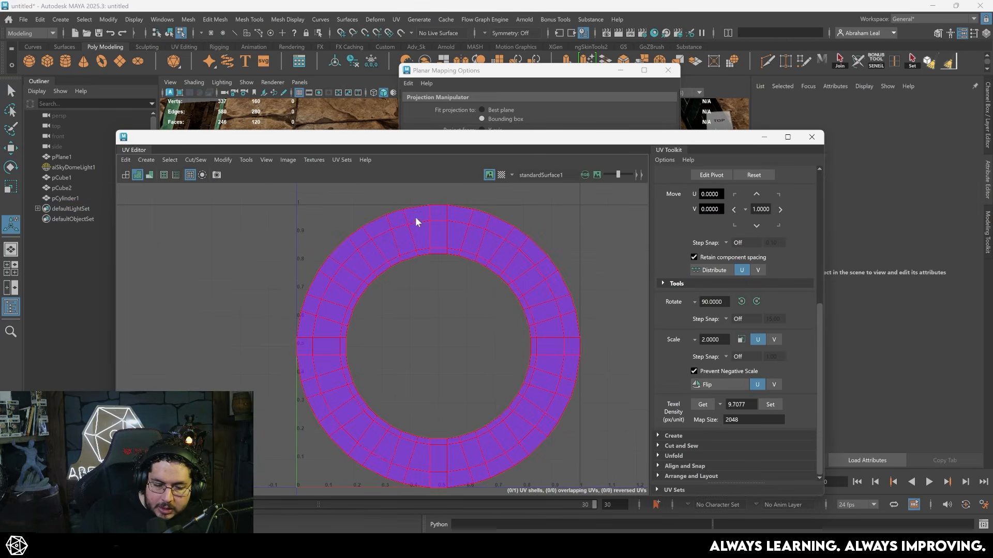
key(F10)
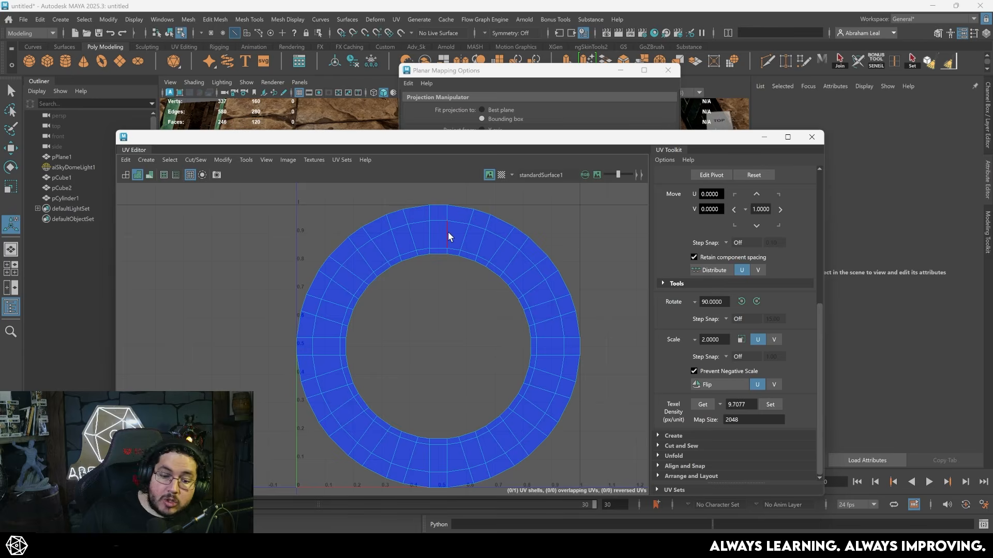
- Cut the ring's UV shell open along one radial edge line and unfold the whole shell
click(448, 232)
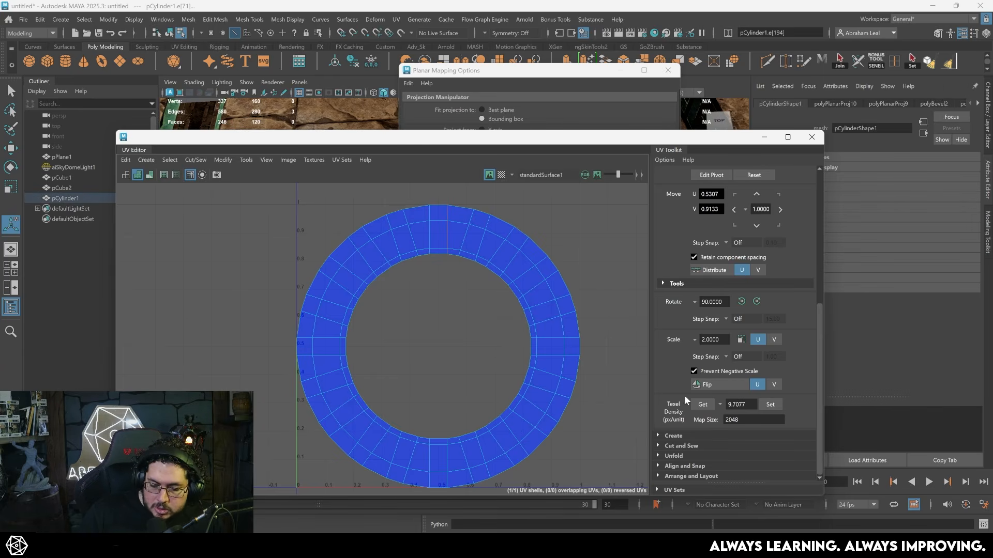
click(659, 447)
scroll(690, 455, down, 2)
click(670, 426)
click(474, 264)
right_drag(448, 215, 414, 199)
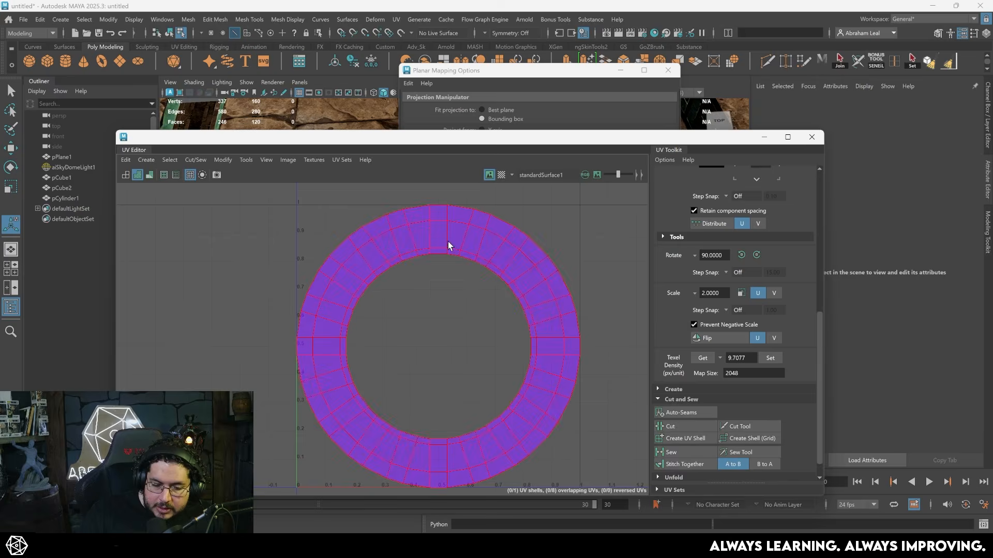
click(448, 241)
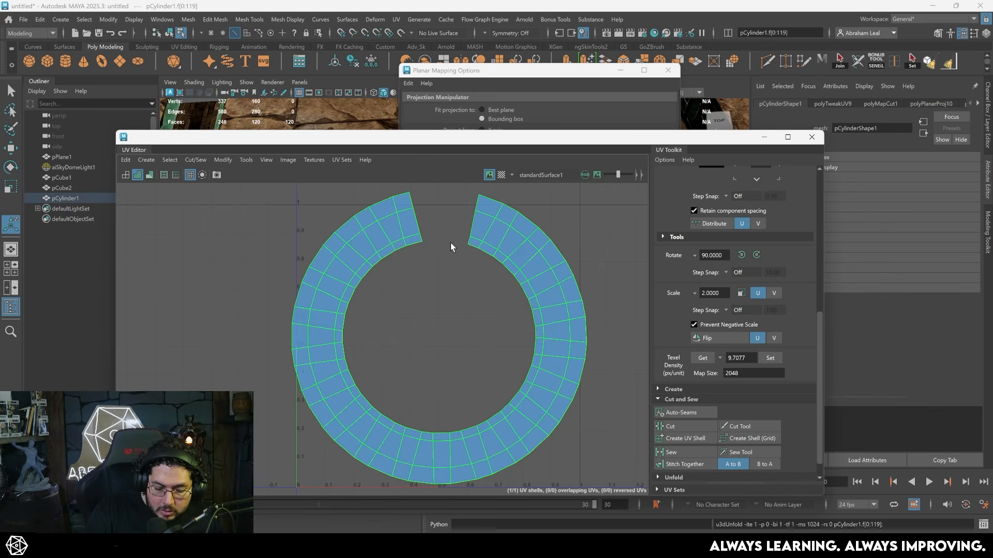
- Lay out the opened ring shell in the UV tile and straighten it into a horizontal strip using a circular edge loop
key(ctrl+l)
alt+middle_drag(491, 316, 499, 279)
click(391, 368)
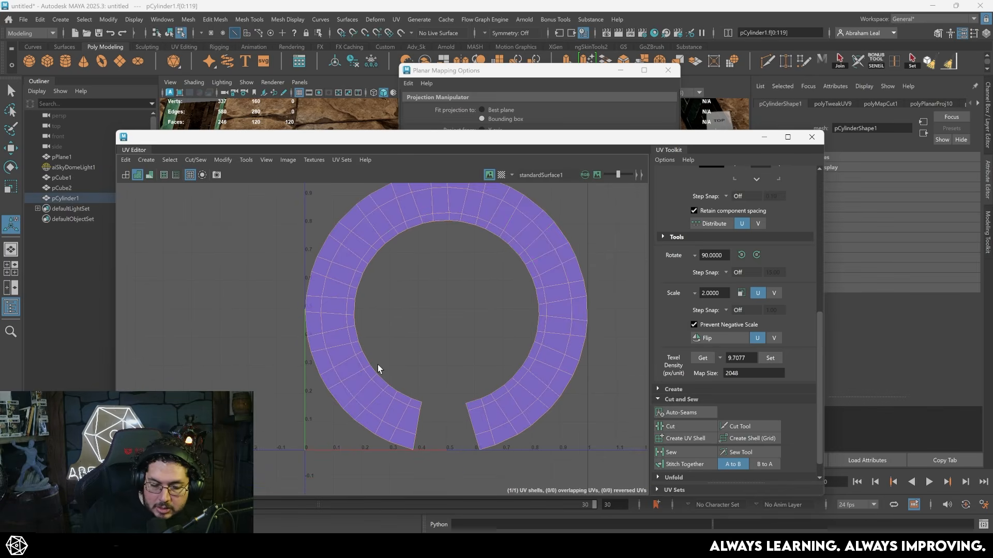
scroll(483, 275, down, 1)
right_drag(447, 214, 429, 199)
scroll(727, 414, down, 1)
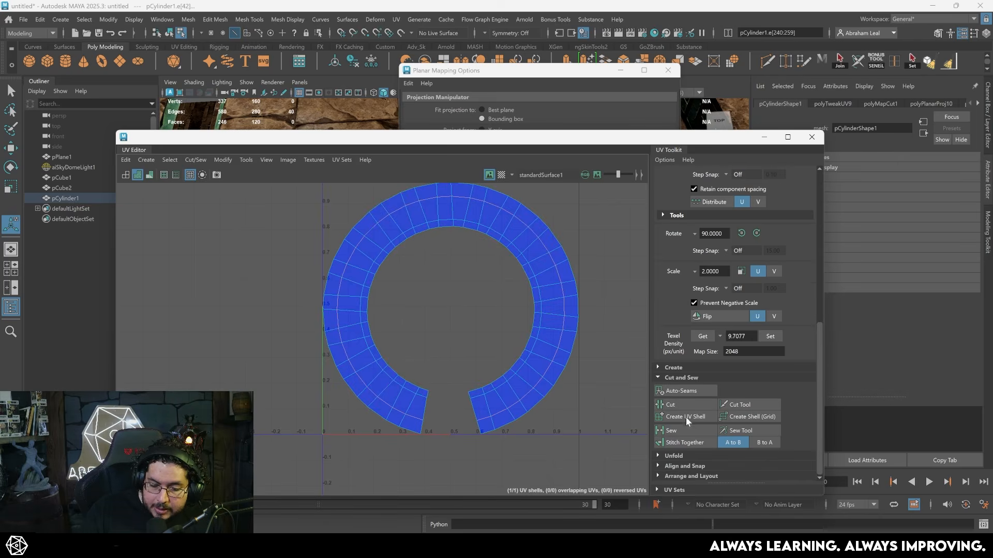
click(658, 457)
scroll(687, 411, down, 3)
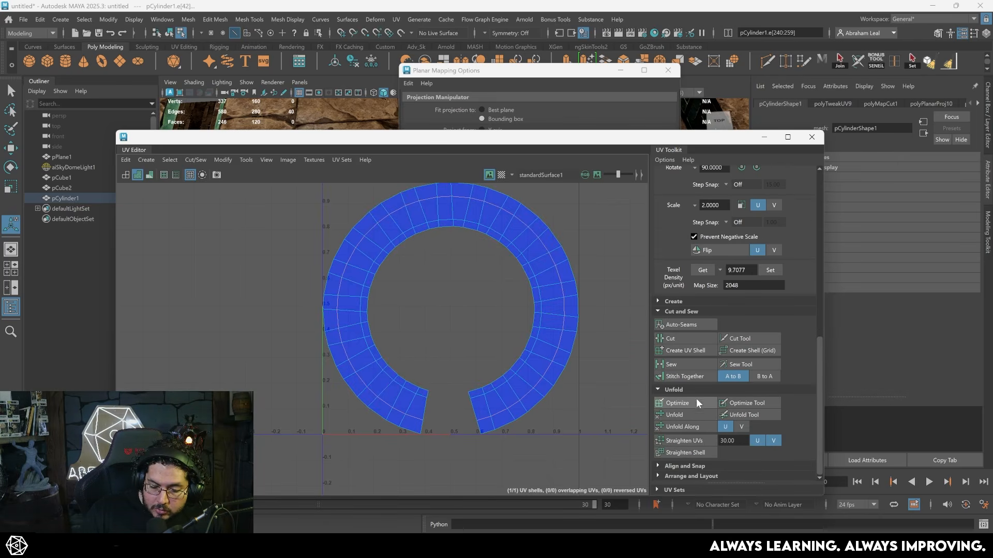
click(689, 453)
scroll(466, 402, up, 2)
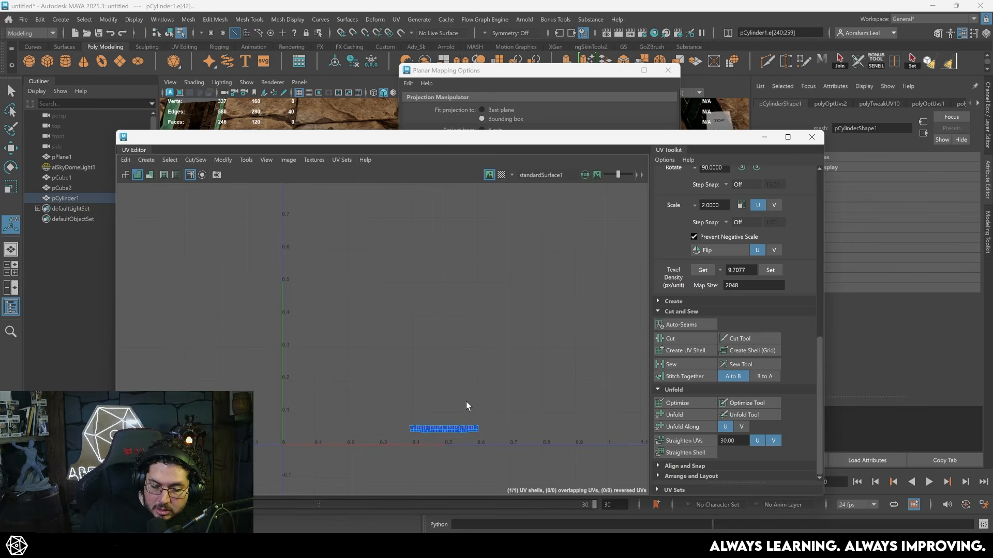
- Select the full strip shell and straighten its UVs in U and V with a 30 degree threshold
alt+middle_drag(479, 411, 481, 321)
alt+right_drag(437, 332, 725, 439)
alt+middle_drag(546, 406, 507, 367)
alt+right_drag(544, 334, 487, 314)
click(476, 327)
alt+middle_drag(476, 327, 449, 333)
alt+right_drag(648, 381, 437, 327)
click(697, 439)
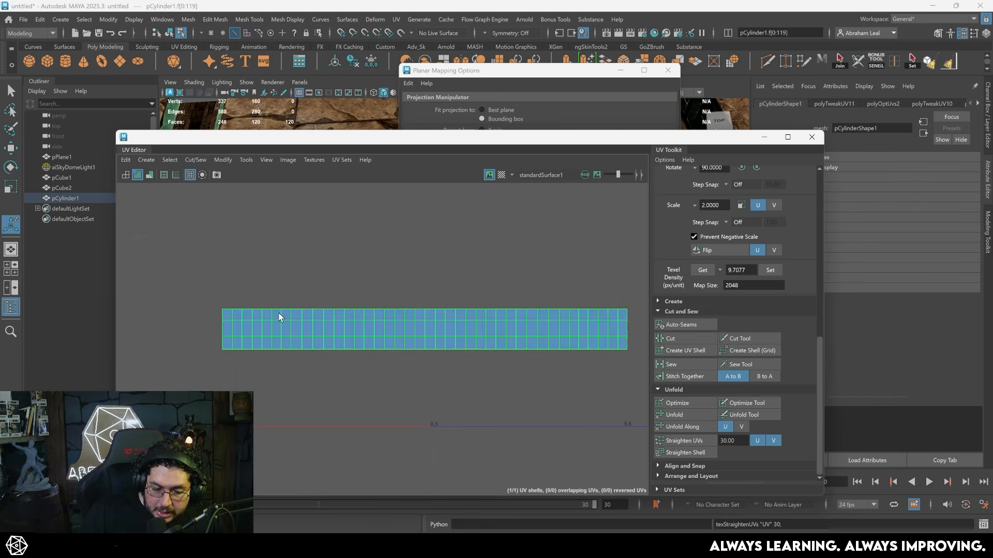
- Select the ring in the viewport and assign the existing standardSurface1 material to it
drag(498, 139, 992, 78)
right_drag(375, 318, 553, 303)
click(514, 307)
scroll(514, 310, down, 3)
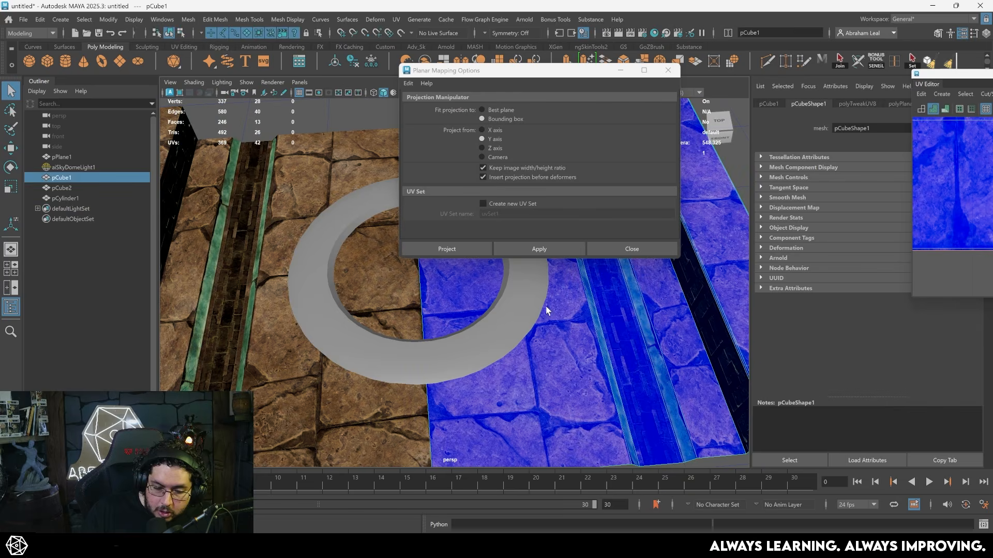
click(539, 307)
right_click(524, 297)
mouse_move(533, 527)
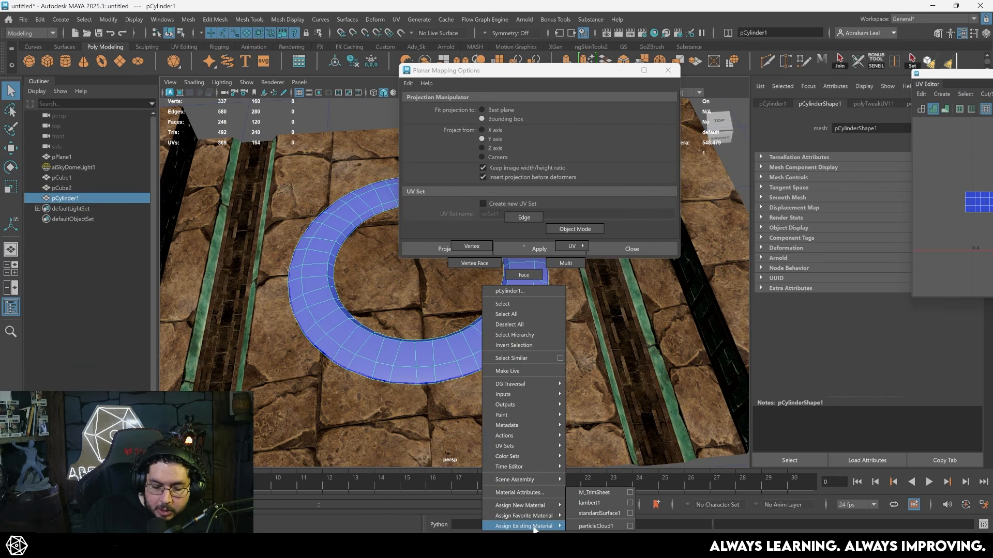
click(599, 512)
scroll(952, 184, down, 3)
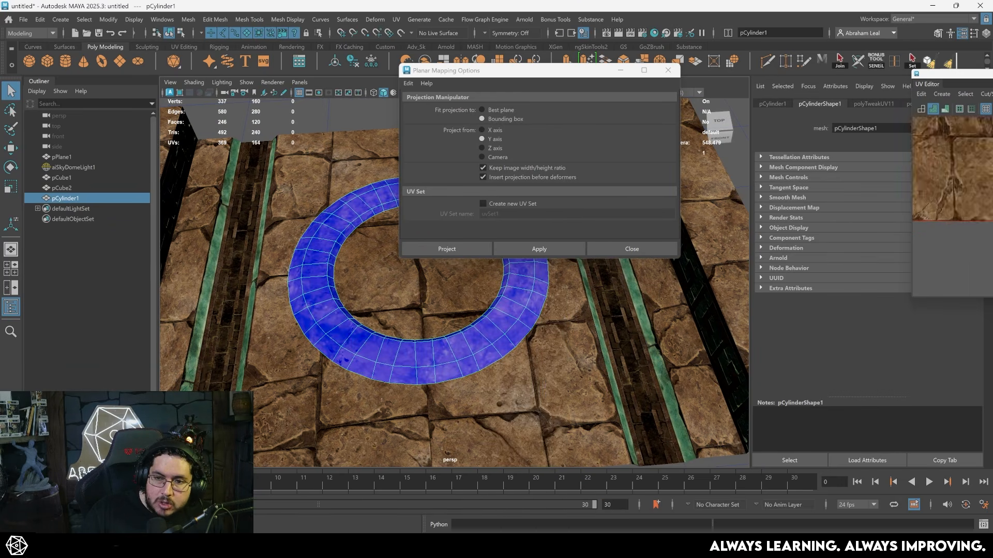
- Enlarge the ring's UV strip to about the texture width and fit it over the brick trim band and its bordering strips
drag(992, 75, 450, 151)
scroll(426, 301, down, 3)
scroll(428, 310, down, 2)
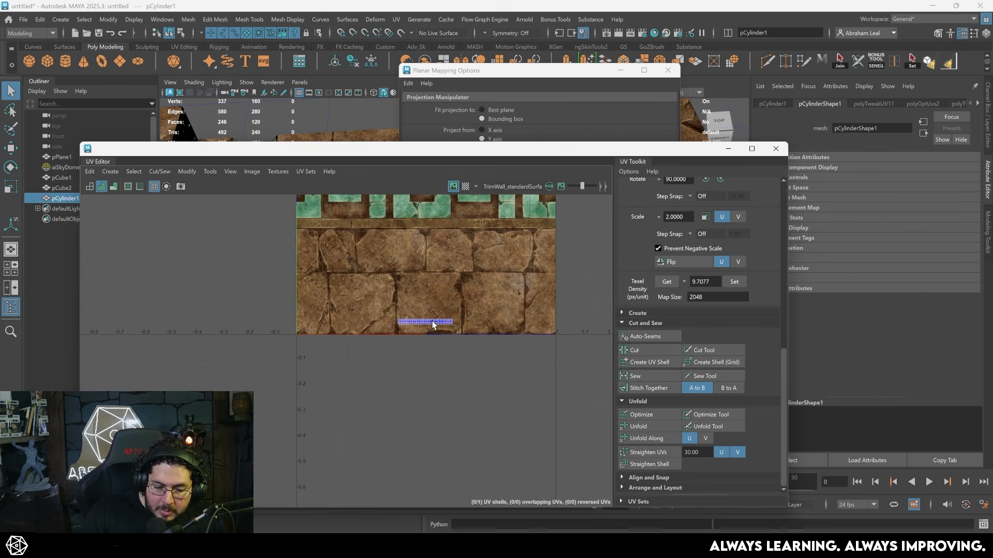
click(408, 317)
drag(473, 322, 647, 316)
drag(418, 413, 431, 227)
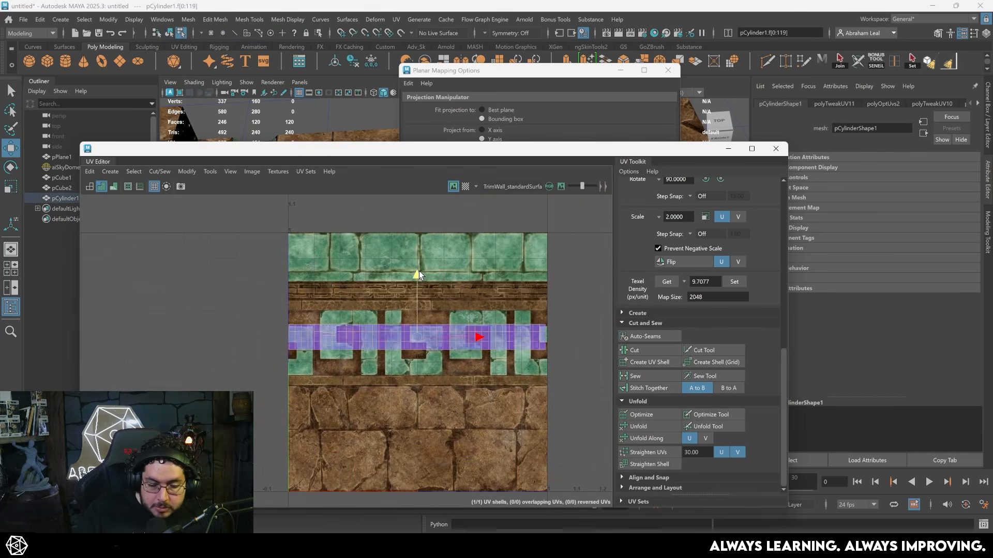
scroll(399, 259, up, 3)
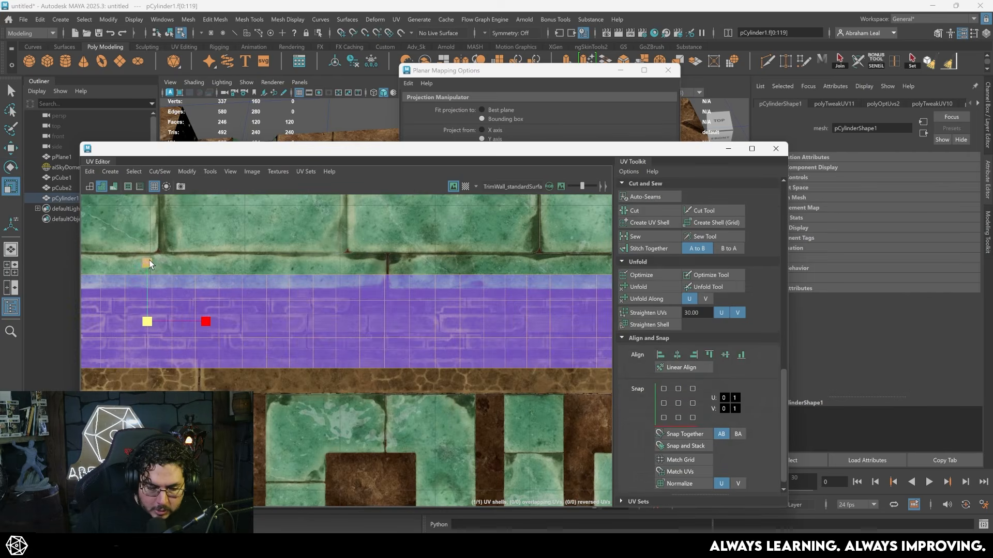
drag(148, 262, 182, 227)
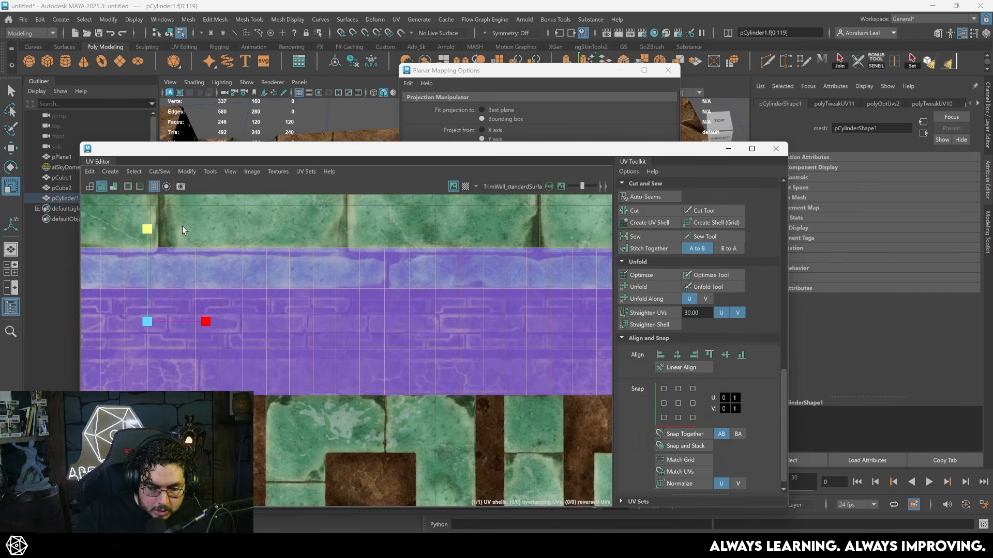
key(w)
drag(147, 270, 146, 259)
- Check the texture on the ring, then cut the strip shell along the edge loop below its top row
drag(351, 148, 736, 208)
scroll(263, 322, up, 5)
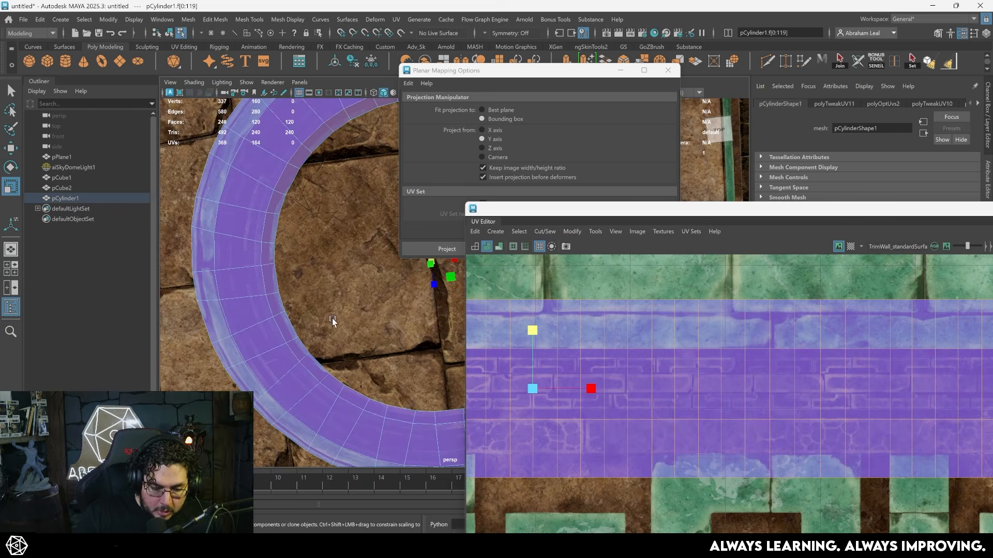
scroll(333, 315, down, 4)
alt+middle_drag(333, 308, 263, 291)
drag(561, 210, 400, 190)
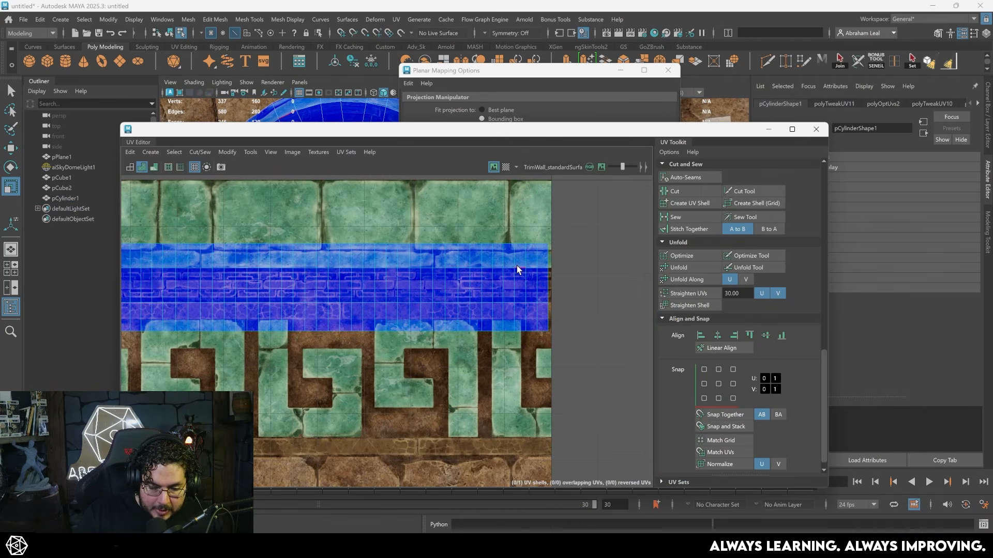
double_click(517, 266)
scroll(464, 287, up, 2)
alt+middle_drag(341, 280, 436, 277)
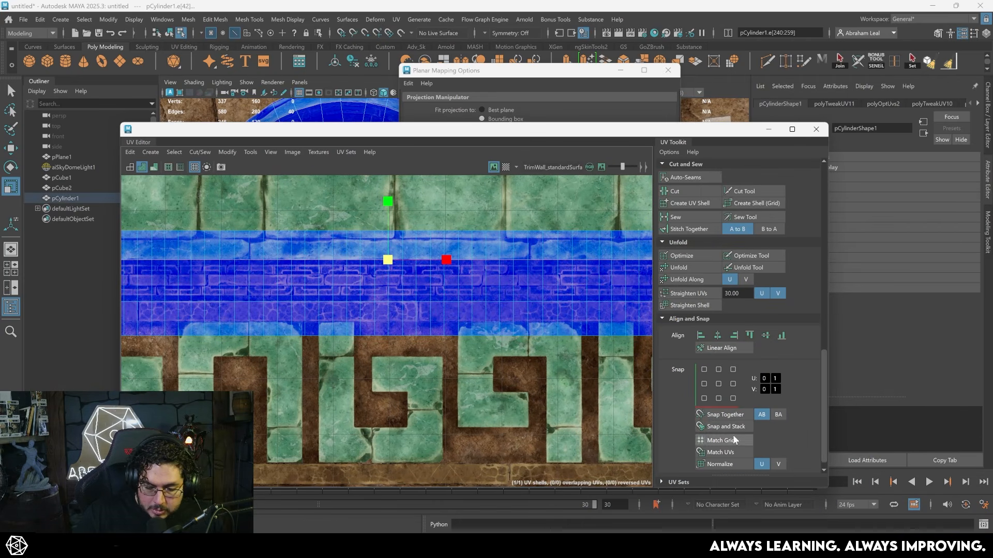
click(675, 191)
- Move the detached top row down onto the narrow cracked stone band below the bricks and fit its height
click(345, 235)
right_drag(326, 248, 286, 229)
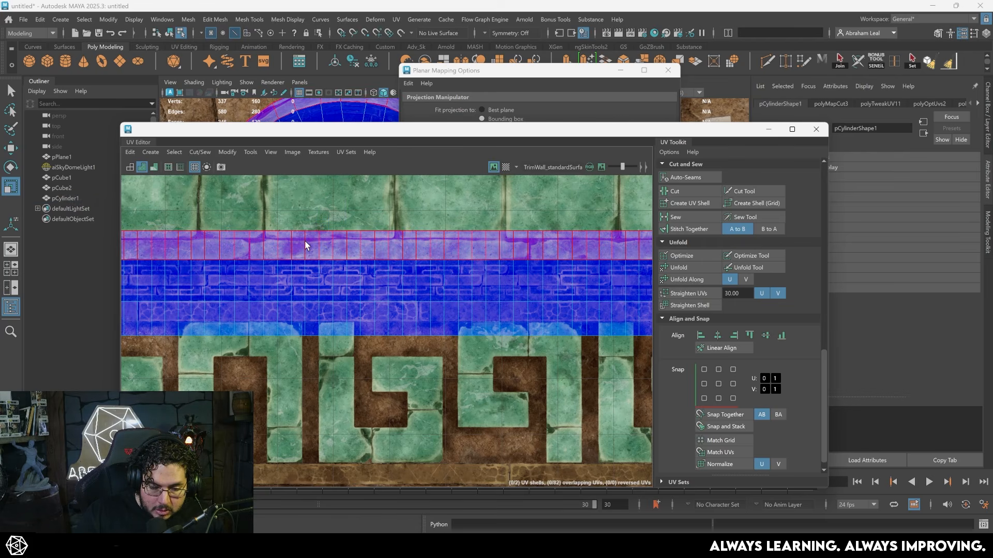
click(305, 241)
key(w)
drag(384, 185, 383, 251)
scroll(393, 277, up, 2)
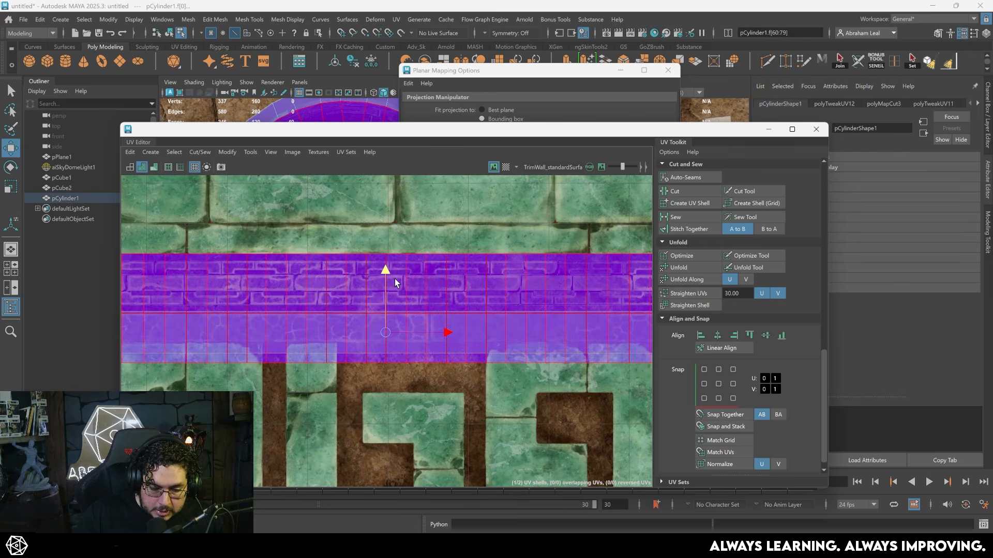
key(r)
key(w)
drag(381, 312, 381, 305)
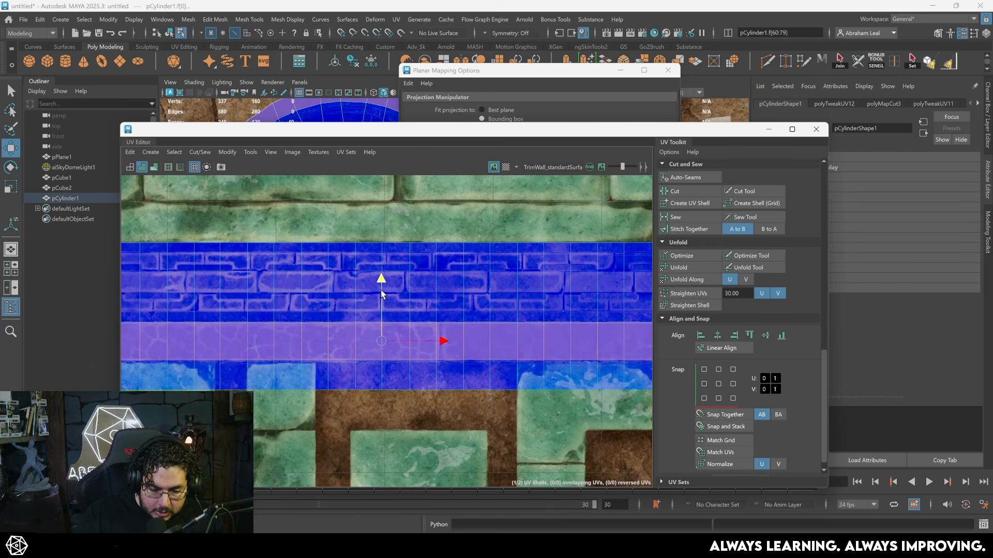
- Fit the remaining shell to the brick band and cut it along the edge loop at the bricks' lower border
scroll(381, 333, up, 3)
scroll(395, 334, down, 4)
click(430, 376)
key(r)
scroll(481, 367, down, 3)
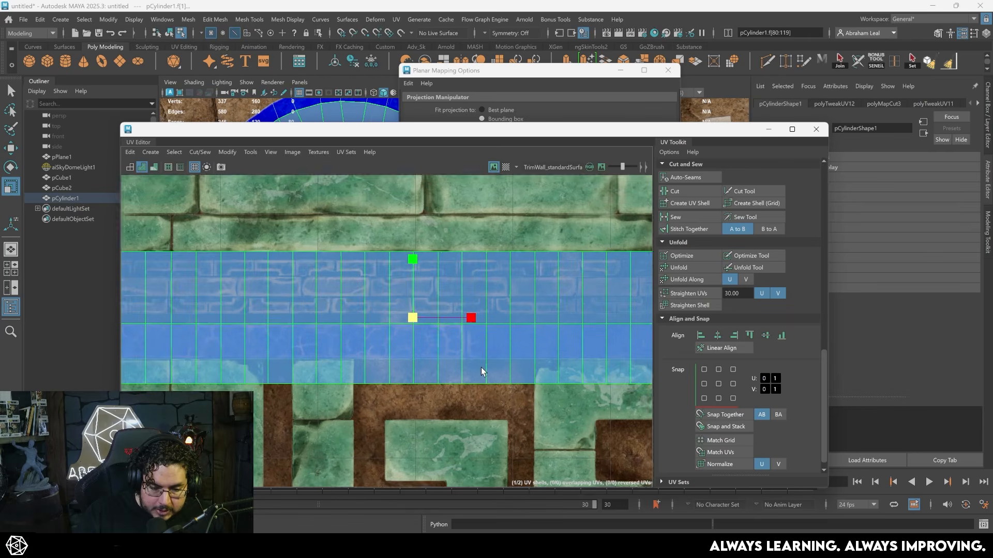
alt+middle_drag(541, 369, 486, 313)
scroll(487, 317, down, 2)
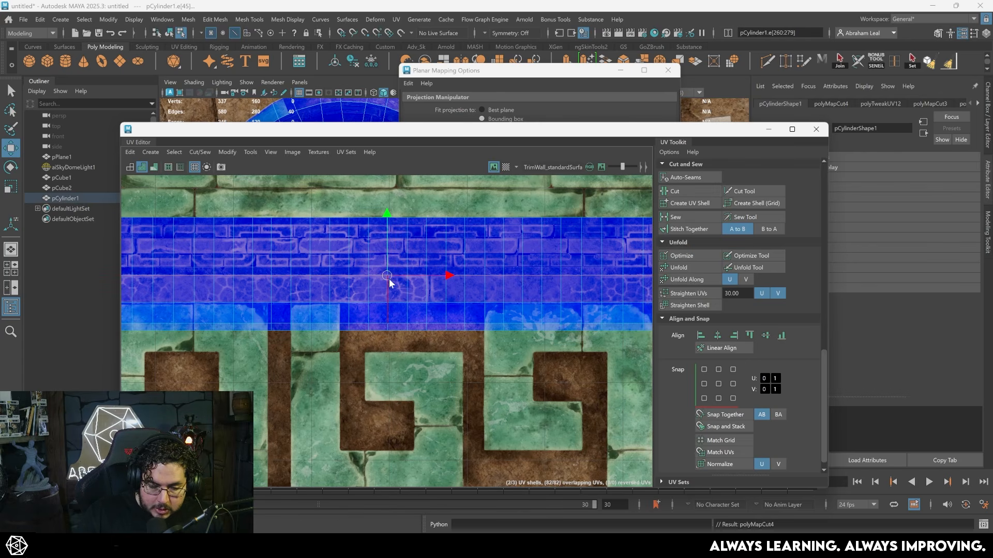
- Place the separated bottom row on the cracked stone band with the other border row, scaling them to the band's height
right_drag(393, 281, 359, 294)
click(289, 279)
key(r)
mouse_move(387, 242)
mouse_down()
mouse_move(386, 263)
mouse_move(377, 246)
mouse_move(386, 233)
mouse_up()
scroll(394, 285, up, 5)
key(w)
key(r)
key(w)
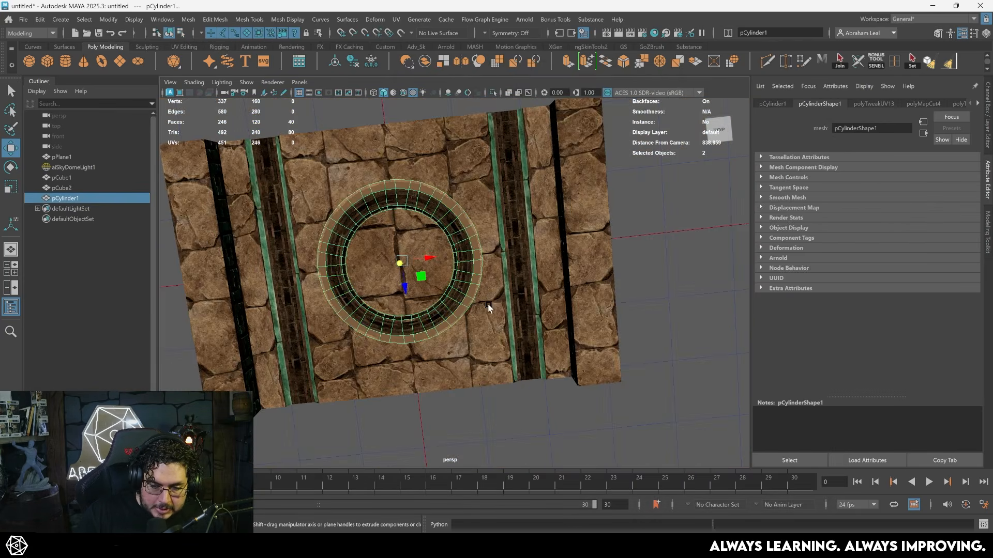
- Examine how the brick and cracked stone bands follow the ring in the viewport from several angles
alt+drag(488, 306, 501, 310)
alt+right_drag(500, 310, 647, 345)
alt+drag(512, 302, 603, 290)
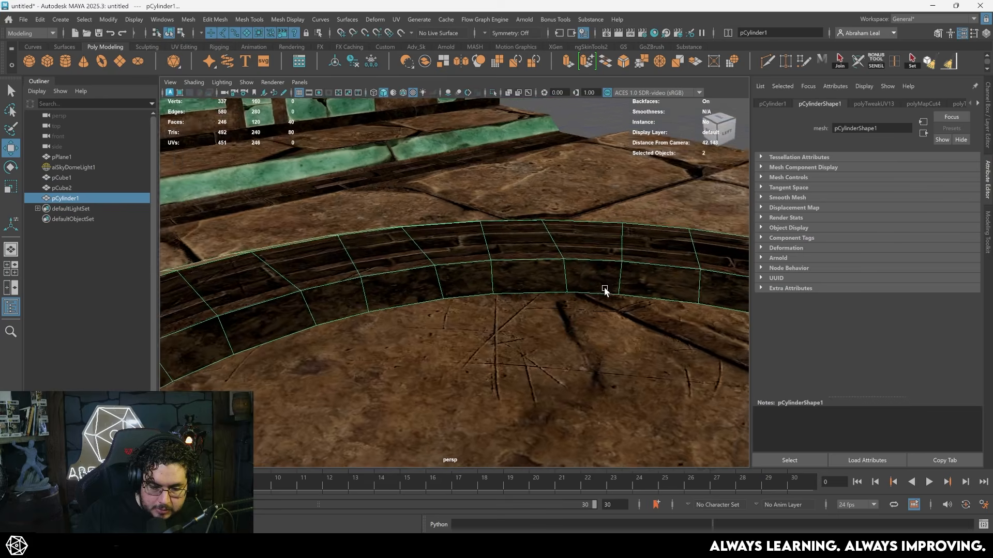
alt+right_drag(603, 290, 641, 298)
alt+drag(458, 290, 514, 314)
alt+right_drag(514, 314, 388, 306)
alt+drag(388, 305, 485, 322)
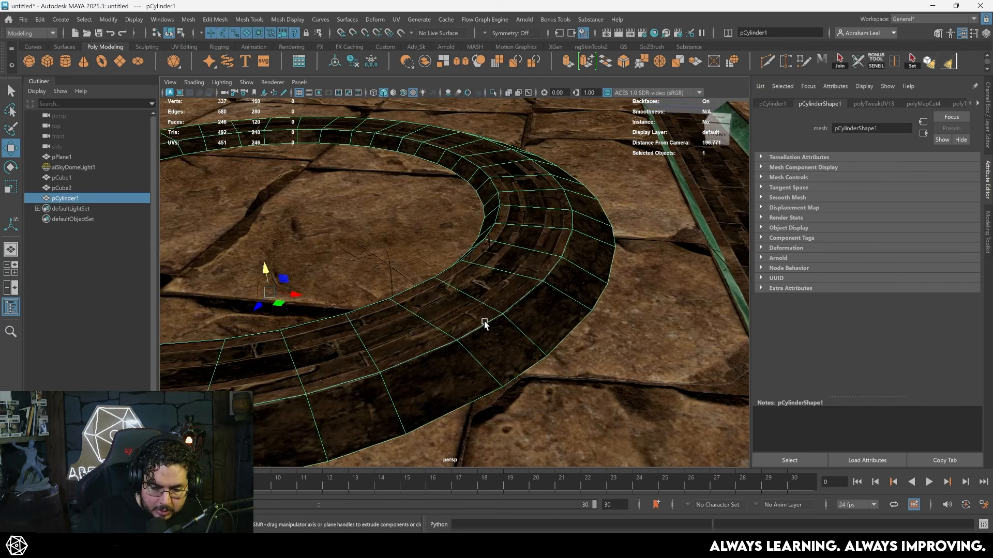
alt+right_drag(485, 322, 372, 336)
alt+drag(372, 337, 465, 322)
alt+right_drag(448, 329, 494, 334)
alt+drag(494, 334, 528, 365)
alt+right_drag(528, 366, 450, 344)
alt+drag(450, 344, 373, 310)
- Select the ring's outer face loop and inspect its UV placement on the trim sheet in the UV Editor
right_click(525, 295)
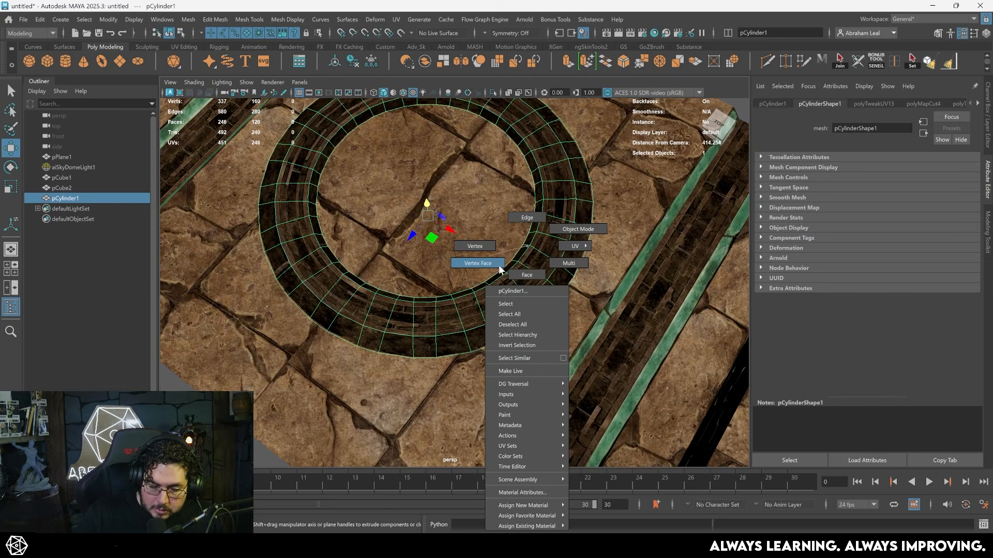
click(527, 274)
click(549, 302)
shift+double_click(570, 277)
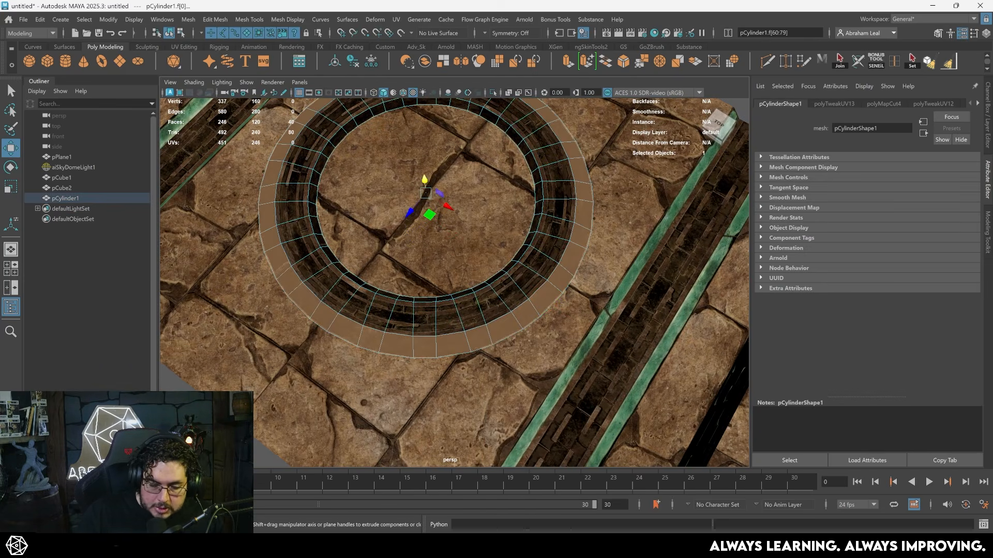
click(165, 491)
scroll(419, 315, down, 1)
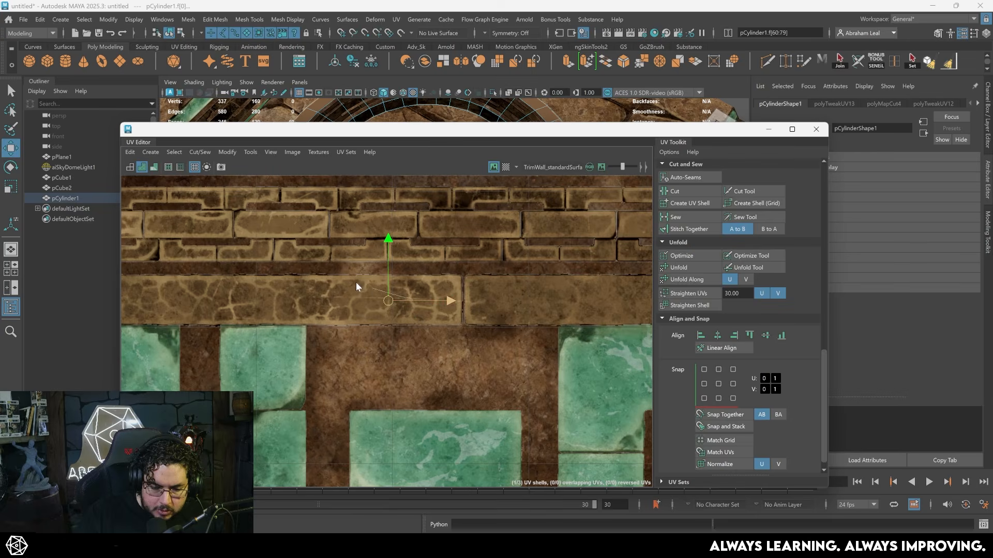
right_drag(373, 288, 361, 303)
scroll(361, 303, down, 1)
key(ctrl+z)
scroll(495, 333, down, 5)
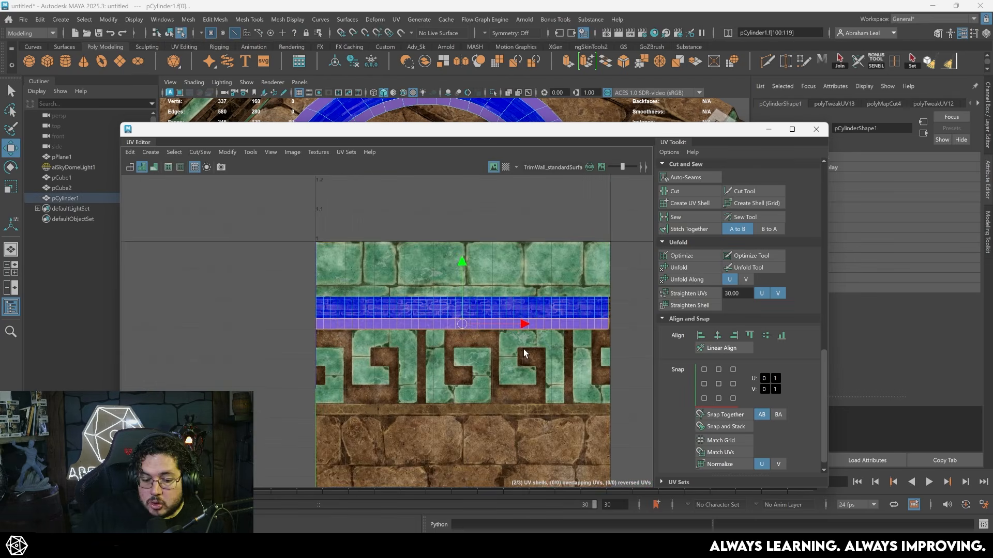
- Select all of the ring's UV shells and normalize them in U to span the full tile width
alt+middle_drag(525, 354, 468, 349)
scroll(444, 355, up, 2)
key(shift+period)
key(shift+period)
scroll(488, 314, up, 2)
alt+middle_drag(488, 314, 360, 344)
scroll(425, 352, up, 3)
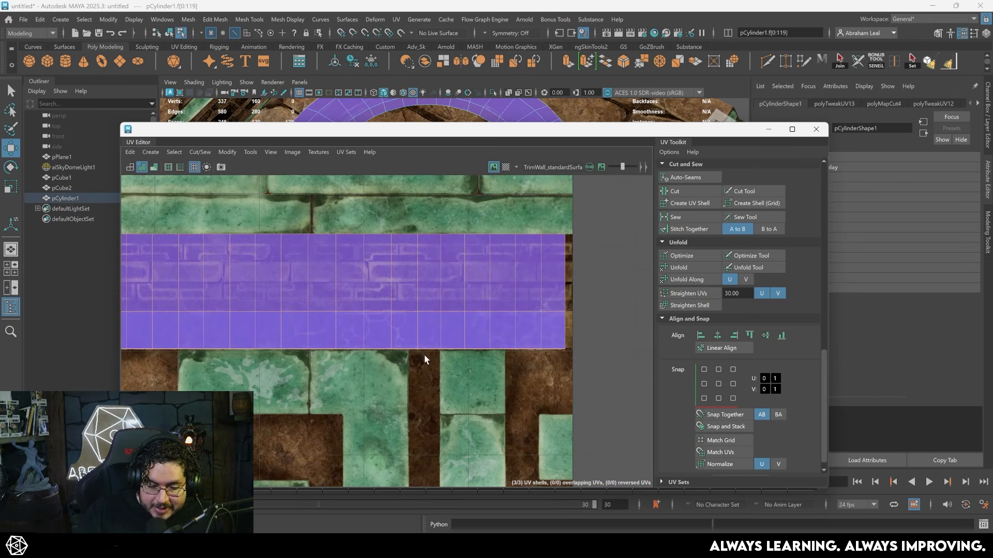
alt+middle_drag(401, 280, 629, 282)
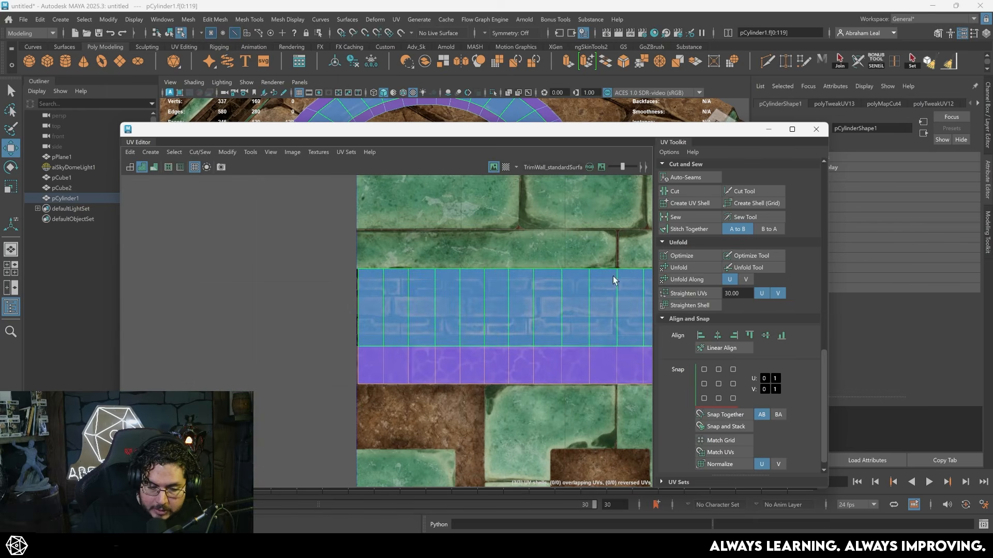
alt+middle_drag(437, 329, 357, 306)
scroll(420, 339, up, 2)
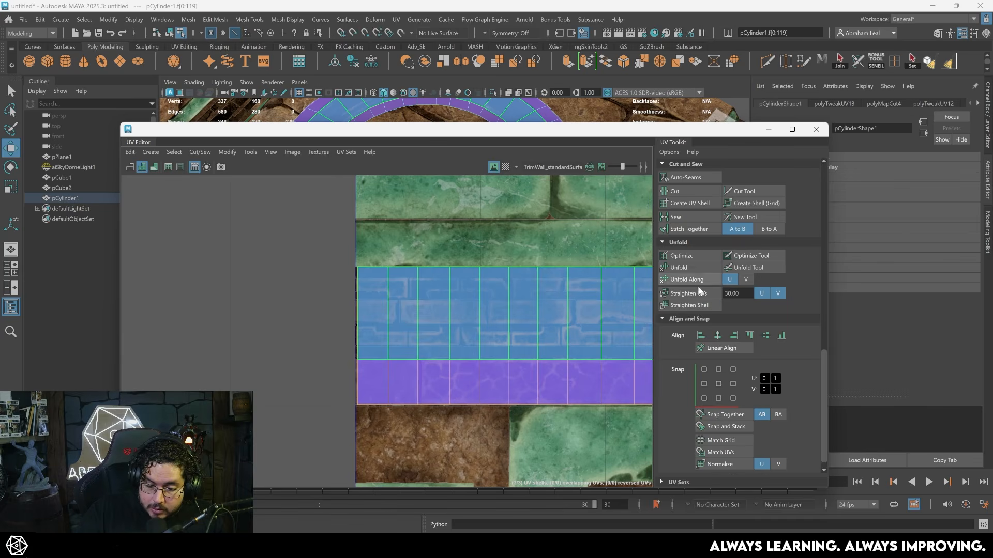
scroll(683, 362, down, 1)
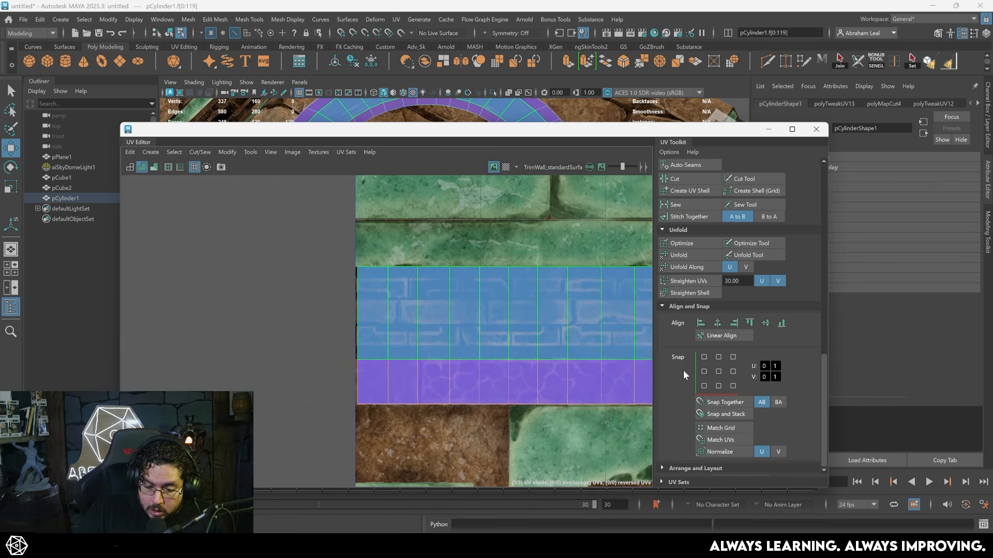
click(716, 451)
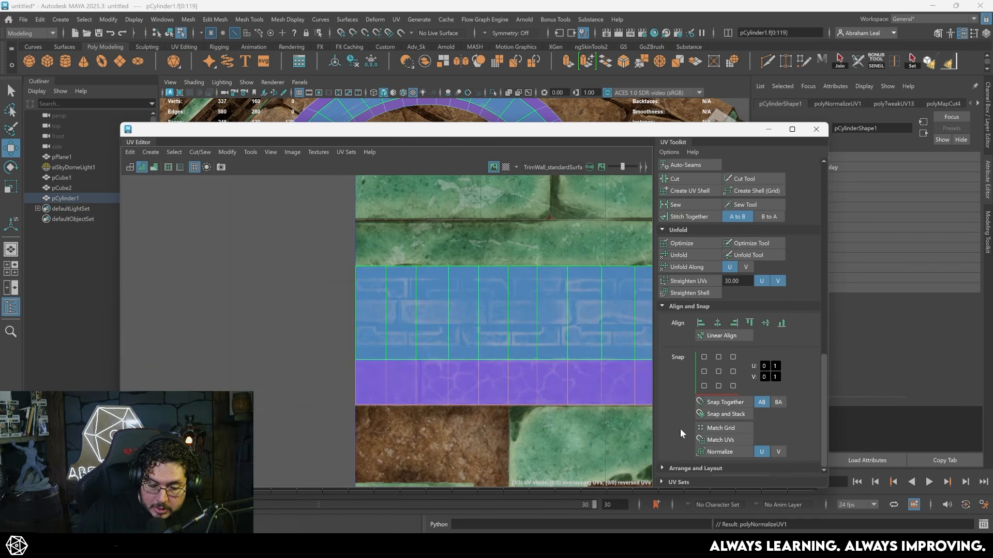
- Examine both ends of the normalized ring shells against the texture tile borders and the available scale options
scroll(356, 288, up, 6)
alt+middle_drag(438, 305, 374, 233)
scroll(319, 266, down, 6)
alt+middle_drag(615, 305, 233, 297)
alt+right_drag(232, 297, 563, 304)
alt+middle_drag(563, 304, 336, 267)
alt+right_drag(336, 266, 227, 258)
alt+middle_drag(367, 282, 405, 298)
scroll(744, 318, up, 6)
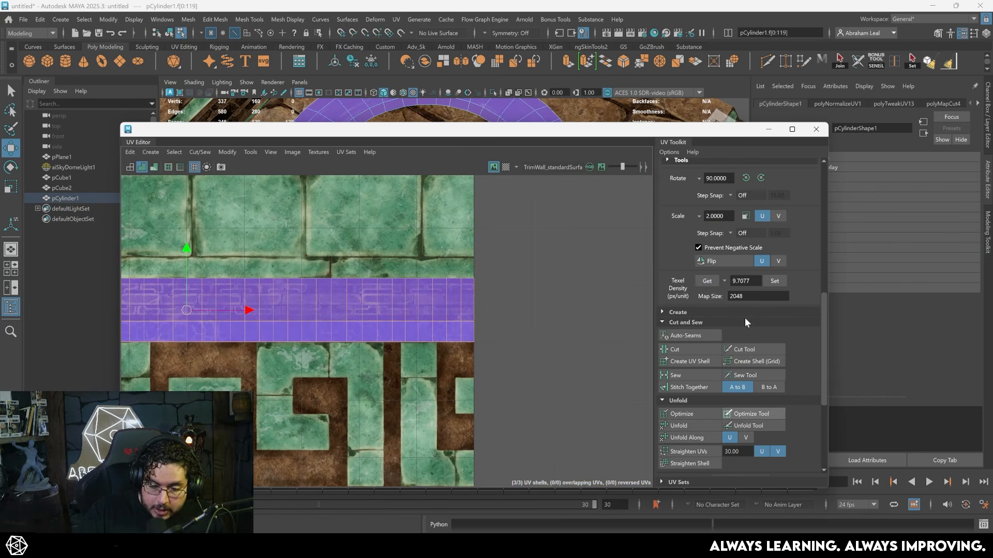
- Scale the ring's UV shells by 4 in U so the trim texture repeats more often around the ring
drag(725, 247, 706, 250)
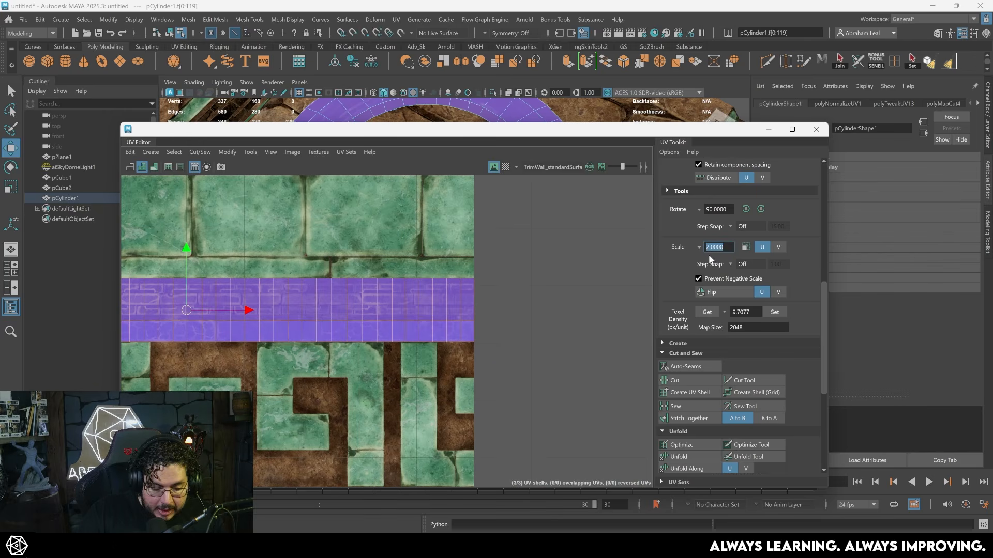
click(761, 246)
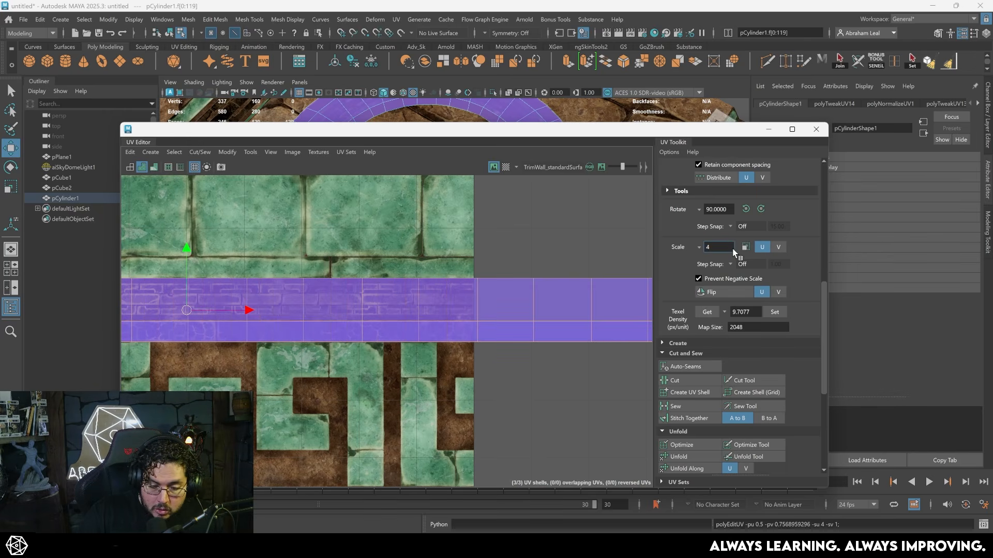
scroll(455, 298, down, 5)
scroll(455, 297, down, 3)
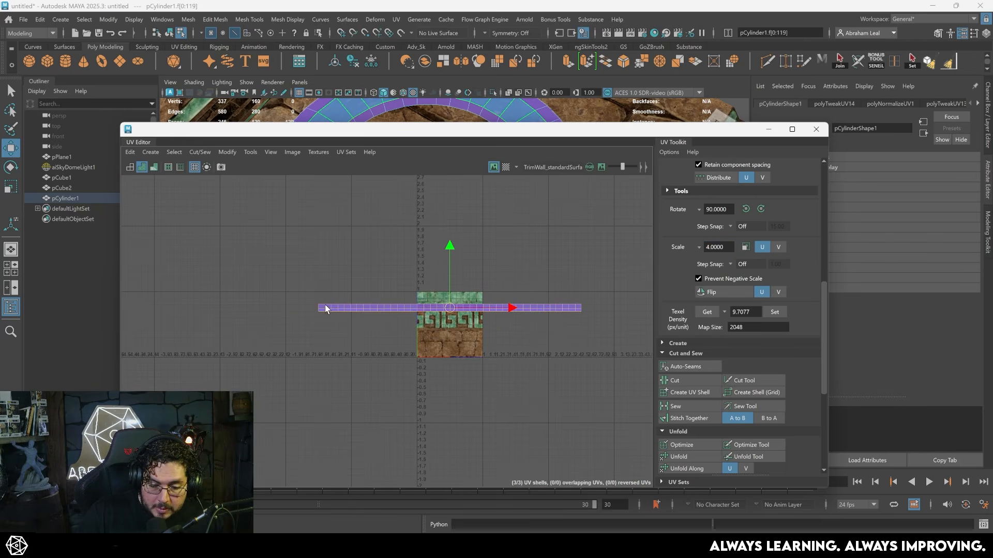
click(766, 129)
- Select the ring's two narrow rim face loops and locate their UV shells on the trim sheet
key(F8)
alt+middle_drag(603, 179, 519, 296)
alt+right_drag(520, 297, 603, 254)
click(576, 222)
click(576, 186)
alt+drag(603, 256, 461, 331)
scroll(449, 325, down, 8)
scroll(388, 346, up, 3)
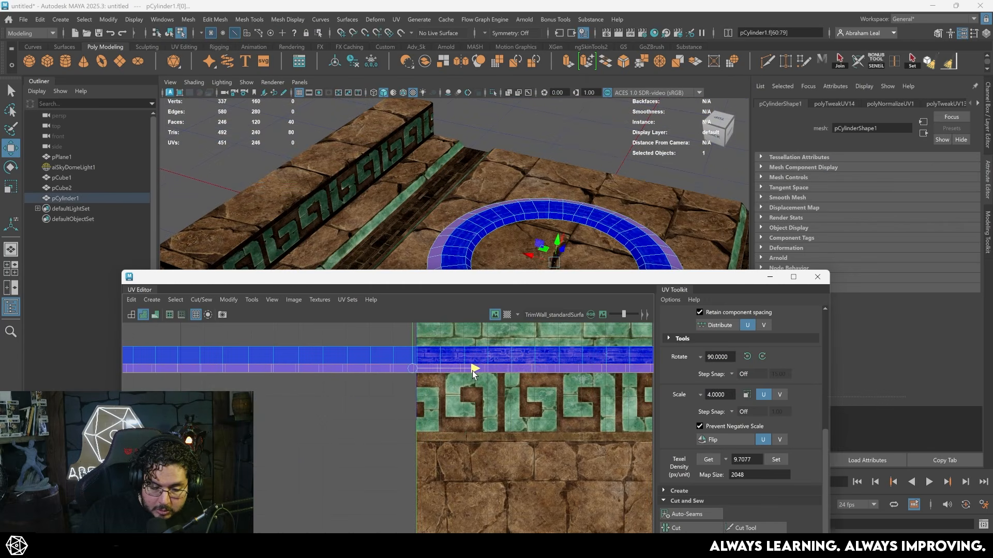
alt+middle_drag(473, 380, 389, 405)
scroll(389, 406, up, 1)
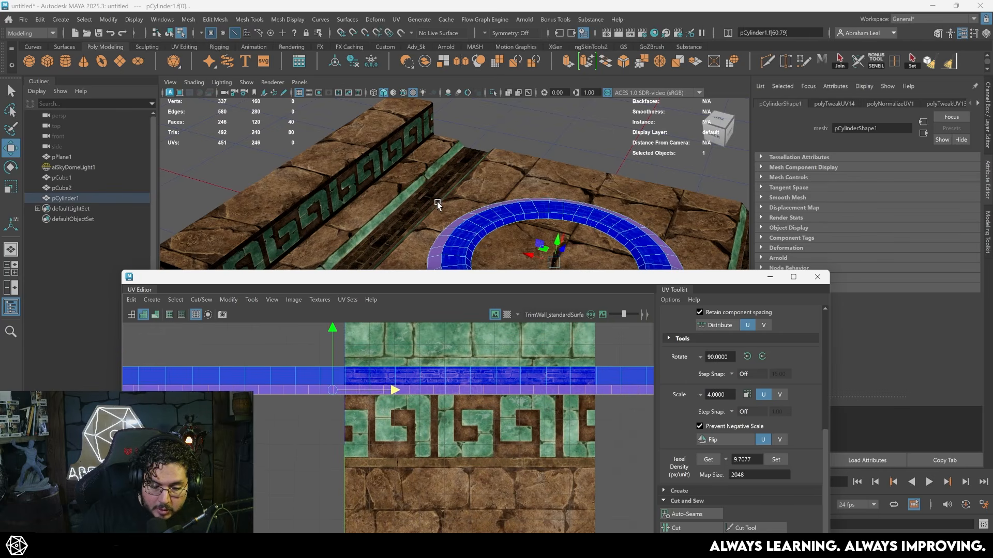
- Select the UV shell of the ring's top faces and examine how it fits the brick band
alt+drag(441, 204, 447, 267)
alt+middle_drag(448, 267, 495, 179)
scroll(495, 178, up, 4)
scroll(468, 192, down, 3)
scroll(411, 382, up, 4)
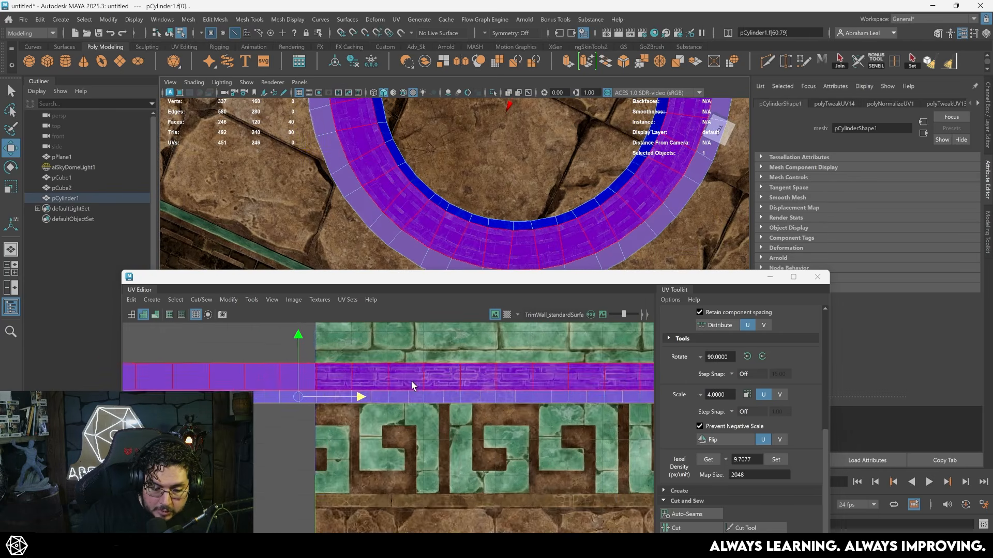
click(410, 380)
scroll(403, 386, up, 4)
scroll(387, 389, up, 1)
alt+middle_drag(377, 372, 405, 437)
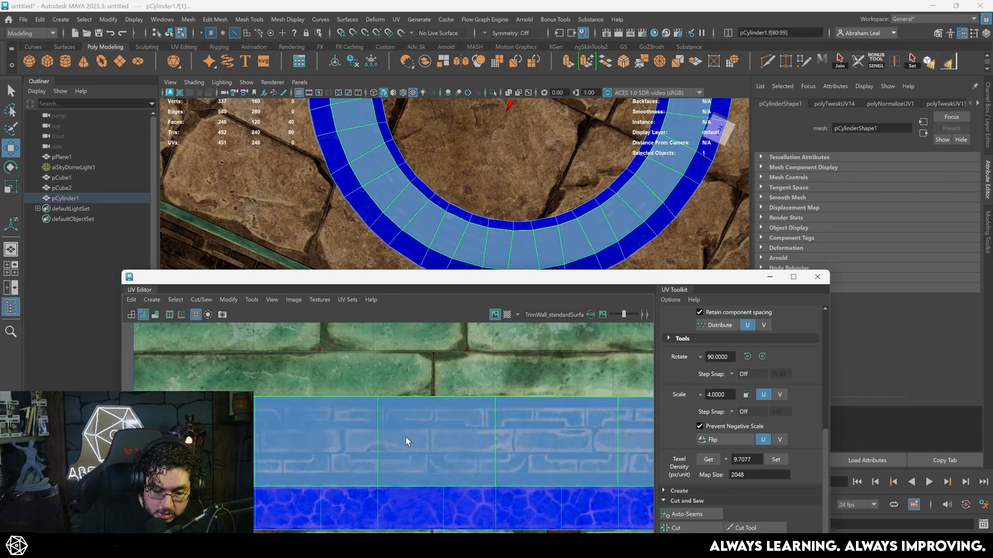
scroll(418, 437, down, 6)
scroll(452, 436, down, 8)
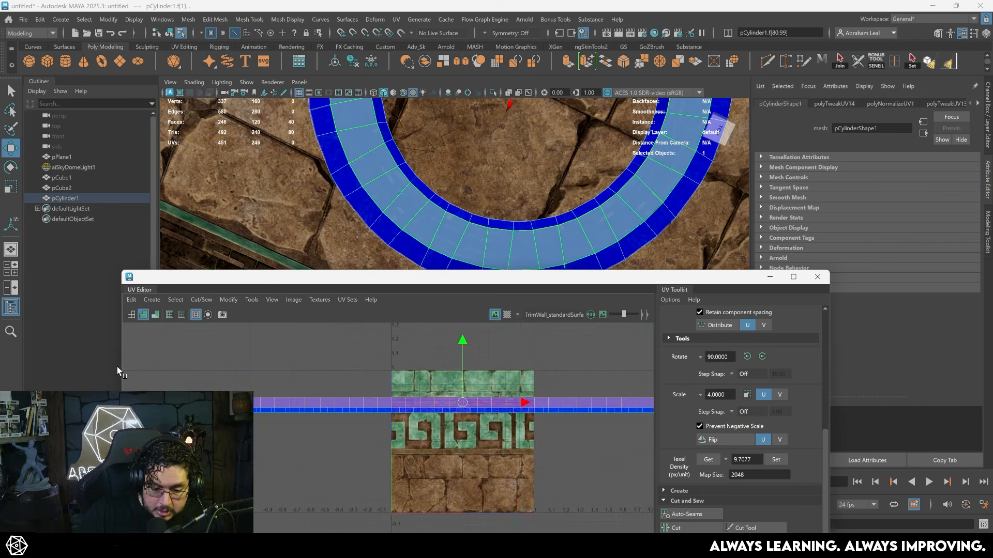
- Select the upper row of UVs on the ring's brick shell and align it with the brick band's border
scroll(370, 382, up, 1)
right_drag(460, 388, 509, 388)
drag(209, 396, 209, 397)
scroll(461, 391, up, 8)
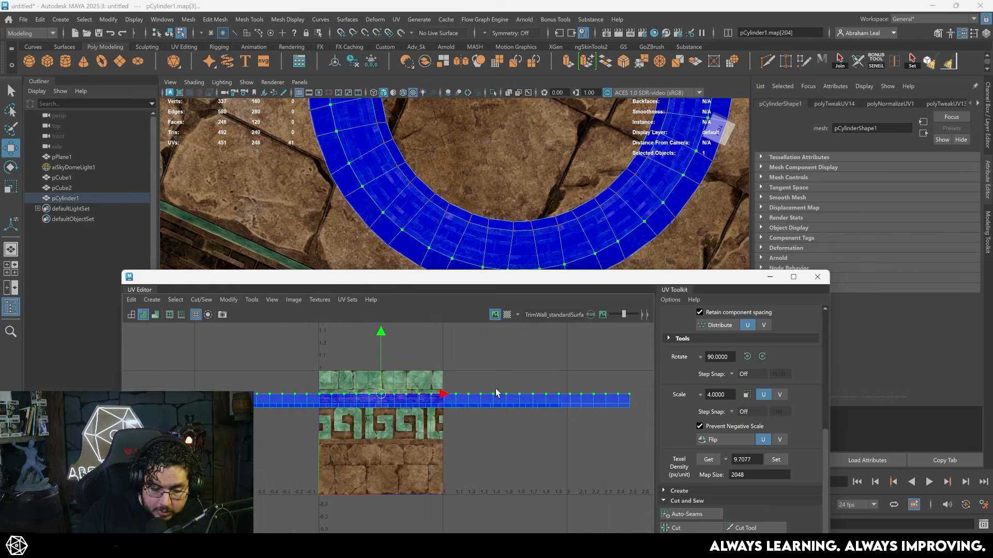
alt+middle_drag(332, 391, 364, 389)
scroll(360, 389, up, 10)
drag(357, 384, 362, 390)
- Examine the seam between the ring's brick faces and its outer rim up close
click(769, 278)
alt+drag(587, 445, 684, 376)
click(553, 367)
click(581, 362)
alt+right_drag(580, 362, 658, 452)
alt+middle_drag(658, 452, 438, 301)
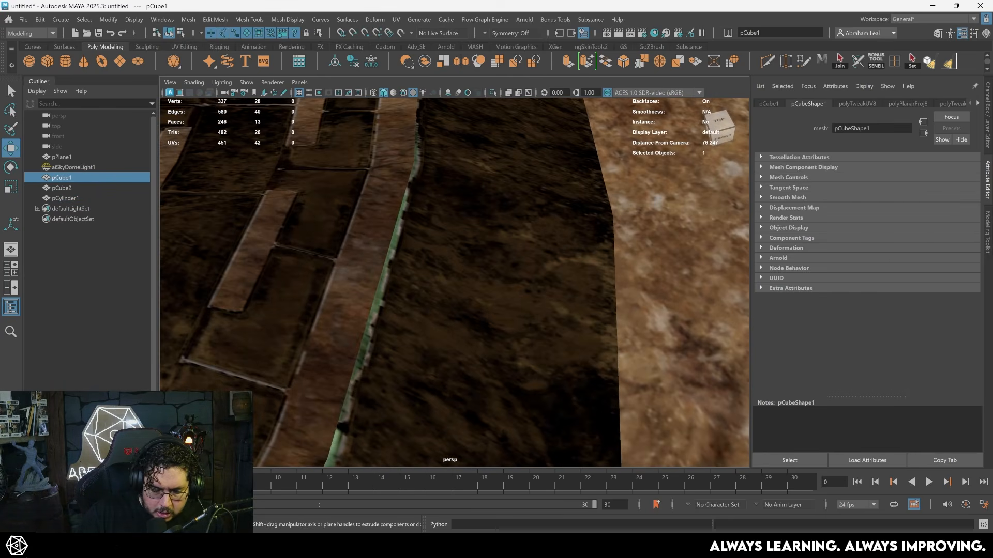
- Select the ring's narrow cracked stone UV shells and offset them in U from the brick shell
mouse_move(501, 246)
right_down()
mouse_move(545, 245)
mouse_move(553, 275)
right_up()
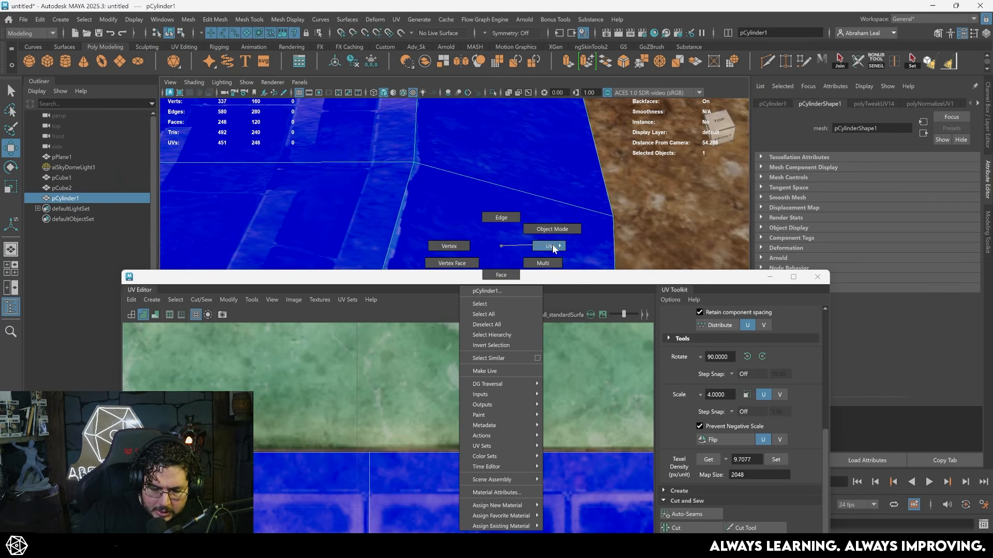
click(540, 251)
alt+right_drag(509, 494, 414, 393)
alt+middle_drag(429, 406, 533, 413)
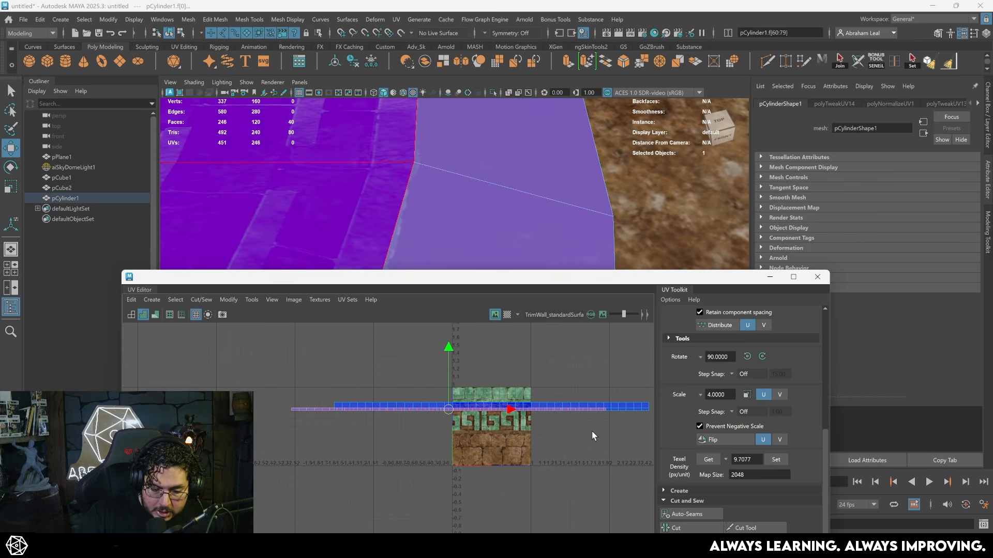
click(596, 413)
right_drag(597, 413, 634, 399)
- Adjust the row of UVs along the ring's outer brick edge within its texture band, undoing the last change
drag(622, 438, 262, 408)
alt+right_drag(262, 408, 277, 445)
alt+middle_drag(277, 445, 363, 379)
alt+right_drag(363, 379, 514, 474)
alt+middle_drag(514, 474, 389, 463)
key(ctrl+z)
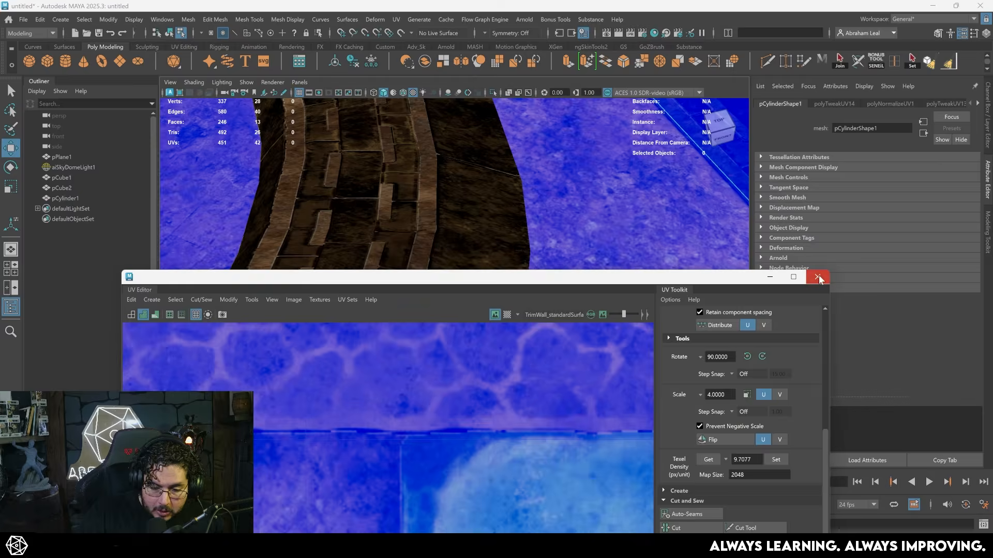
click(817, 277)
- Rename the ring object as CylinderTrim
scroll(472, 257, down, 9)
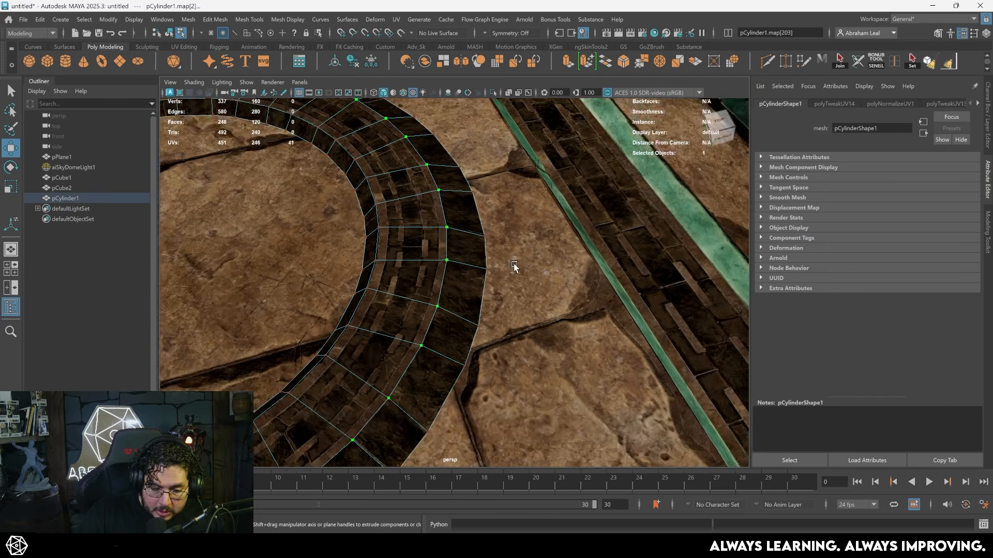
right_drag(533, 264, 586, 209)
scroll(585, 209, down, 6)
click(690, 420)
scroll(689, 421, down, 6)
alt+drag(689, 421, 427, 333)
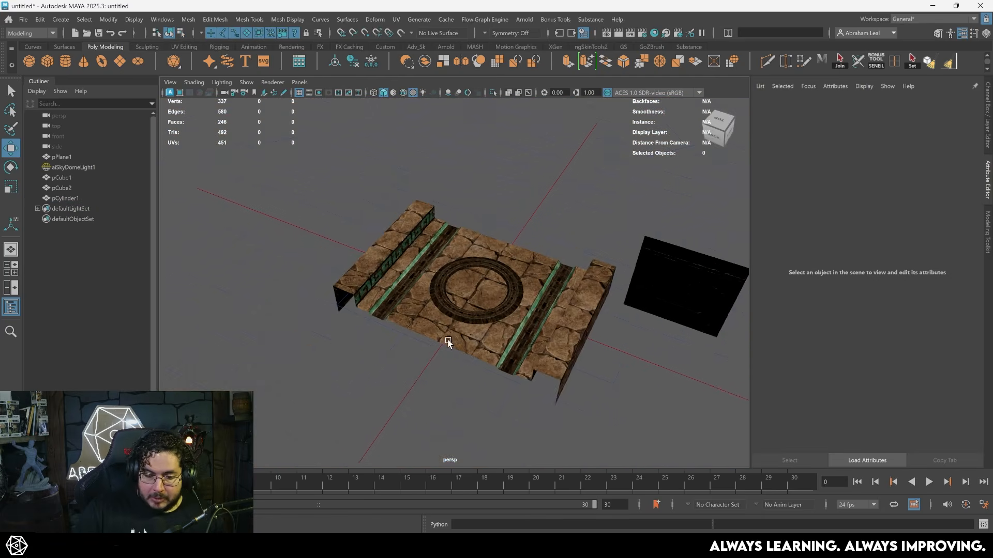
scroll(552, 357, up, 5)
click(439, 257)
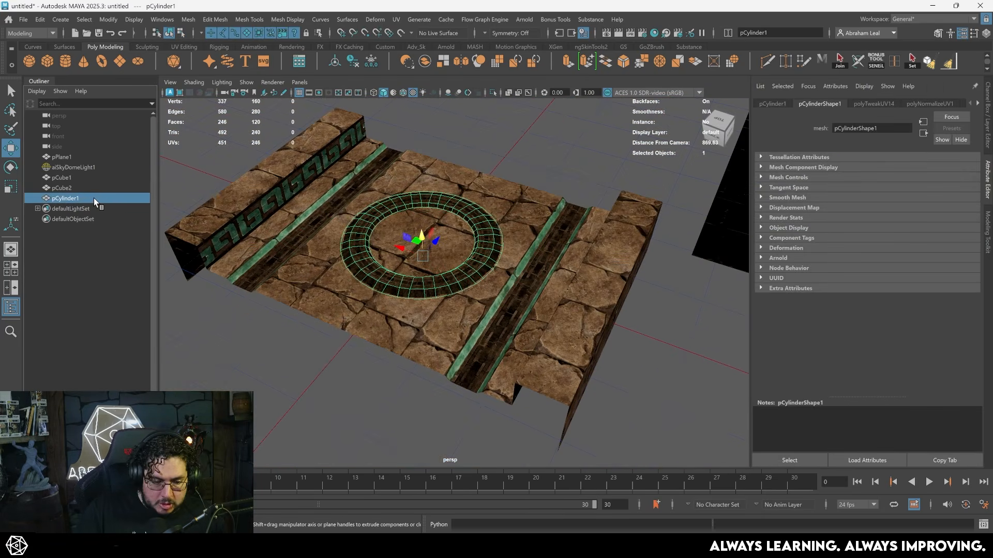
text(CylinderTrim)
key(Return)
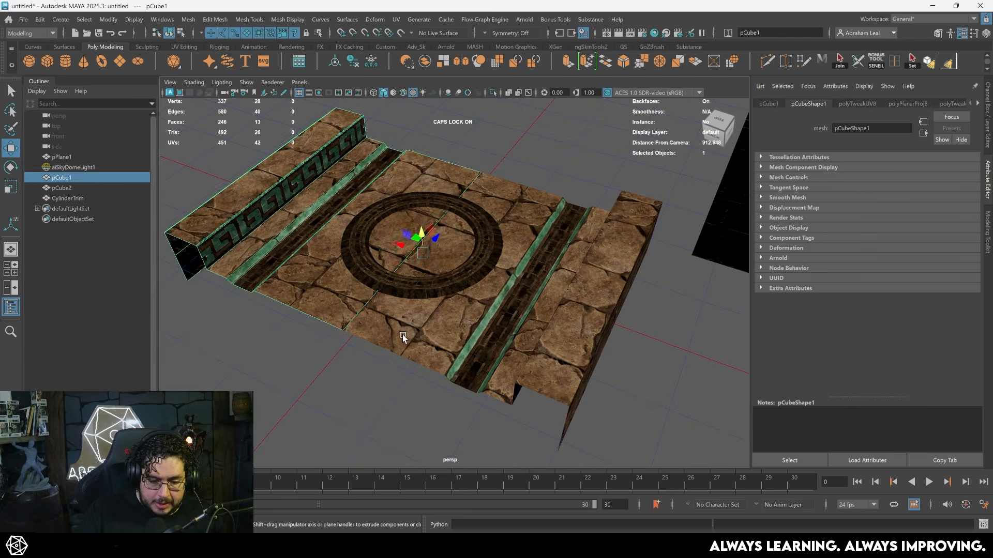
- Combine the two bridge halves into one mesh and rename it BridgeTrim
click(405, 374)
click(430, 63)
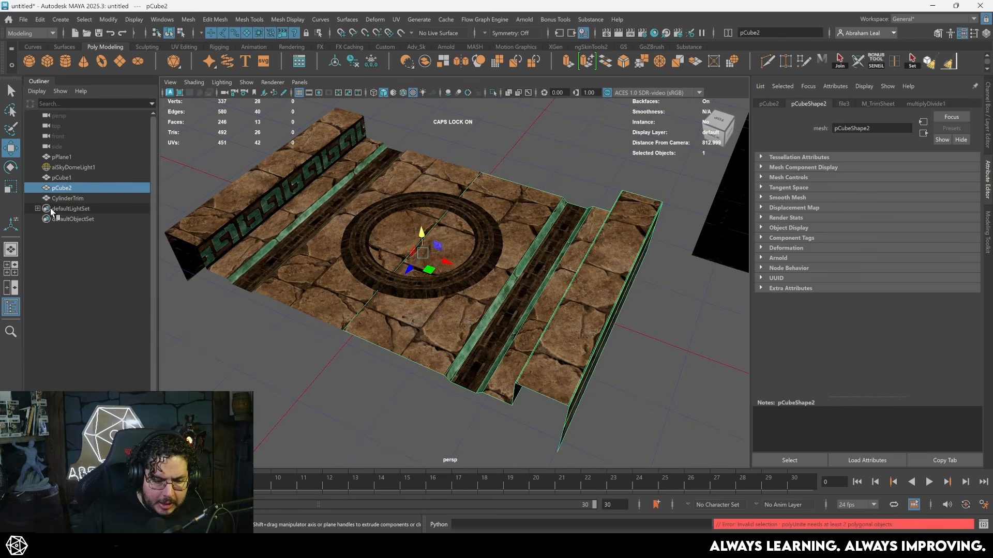
shift+click(325, 215)
key(g)
double_click(101, 209)
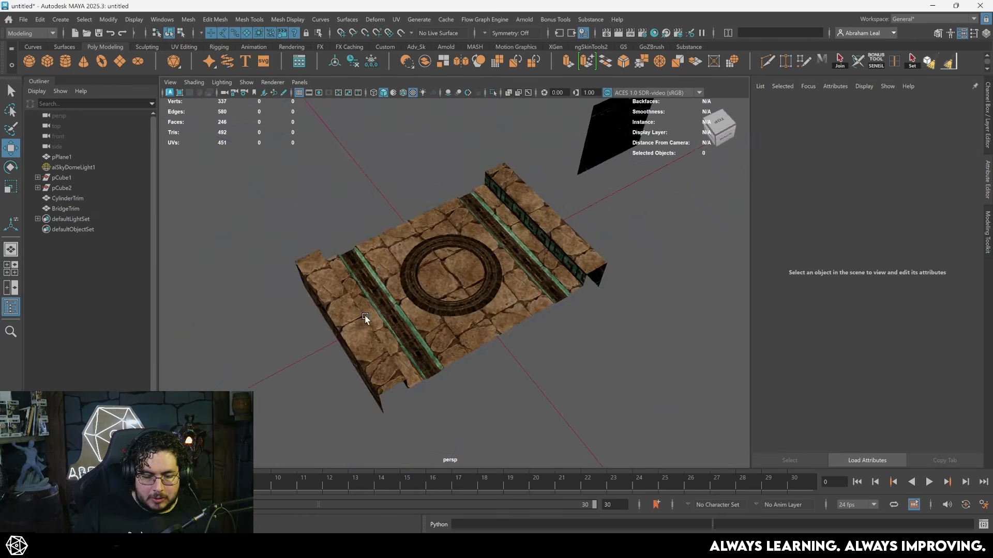
alt+drag(365, 319, 549, 342)
alt+right_drag(549, 342, 484, 310)
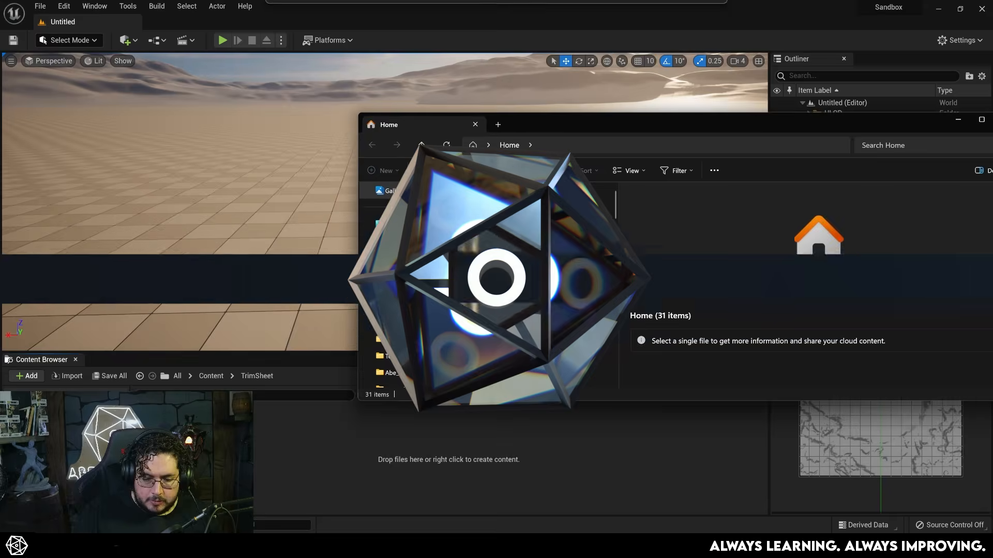
- Open the TrimSheetv2 folder on the Desktop to find the files for the Unreal project
click(401, 224)
double_click(491, 204)
scroll(542, 268, down, 3)
scroll(548, 290, up, 5)
scroll(560, 265, down, 5)
scroll(566, 271, up, 3)
- Import the TrimWall base color, normal and occlusion-roughness-metallic textures into Unreal's TrimSheet content folder
click(575, 264)
scroll(578, 264, down, 1)
scroll(579, 264, up, 4)
scroll(578, 264, down, 6)
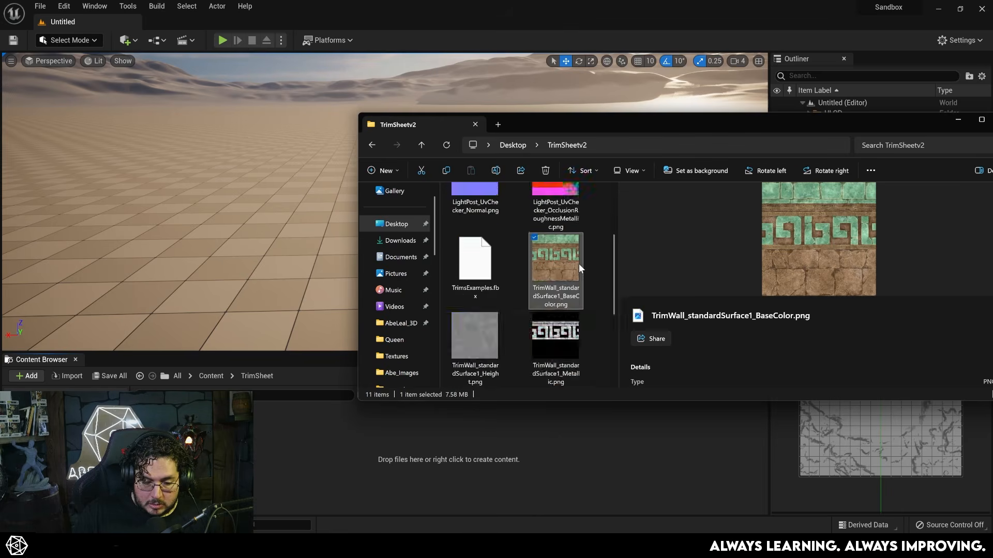
ctrl+click(579, 263)
ctrl+click(493, 250)
scroll(545, 231, up, 1)
scroll(517, 285, up, 2)
- Import TrimsExamples.fbx into the TrimSheet content folder
click(473, 269)
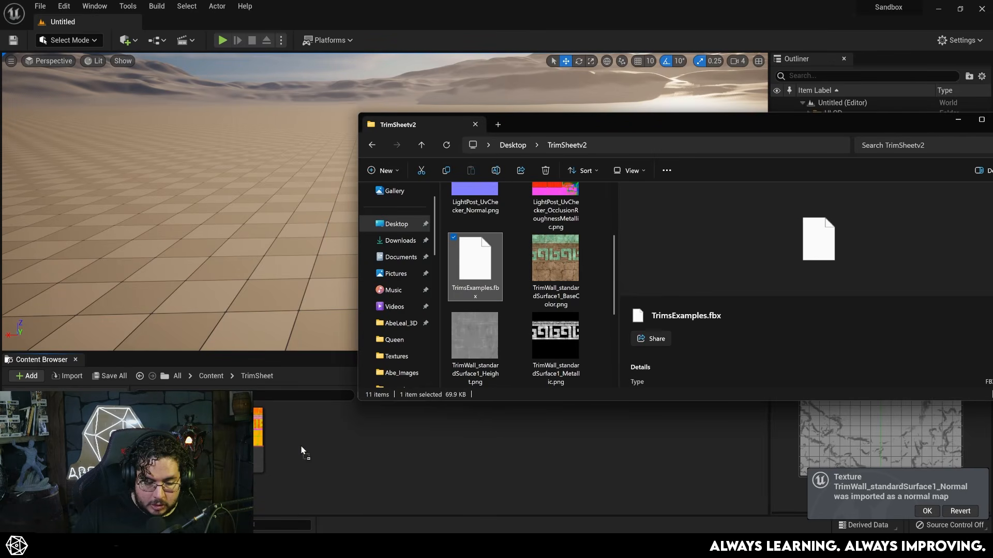
drag(303, 451, 304, 452)
click(498, 470)
- Turn off sRGB on the packed occlusion-roughness-metallic texture and save it
double_click(378, 429)
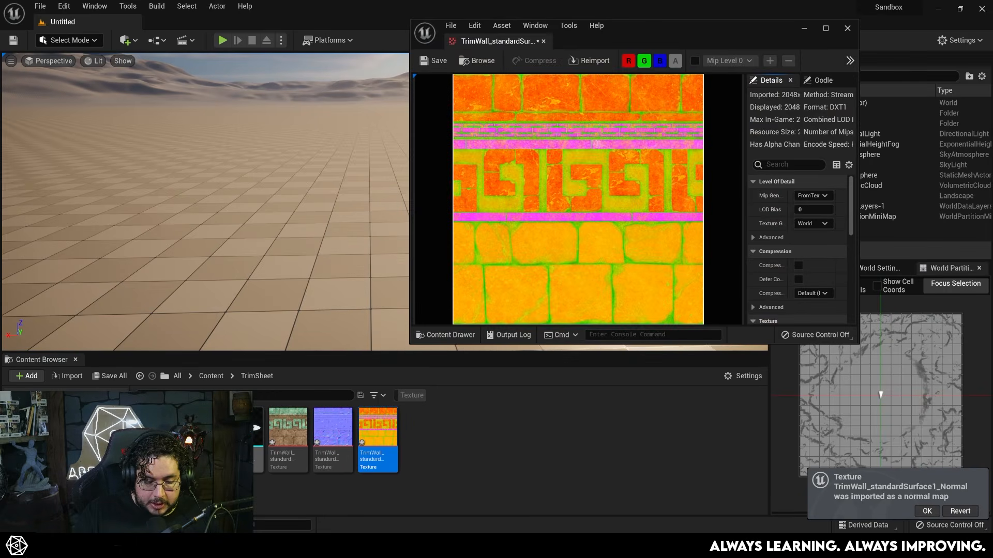
scroll(780, 263, down, 4)
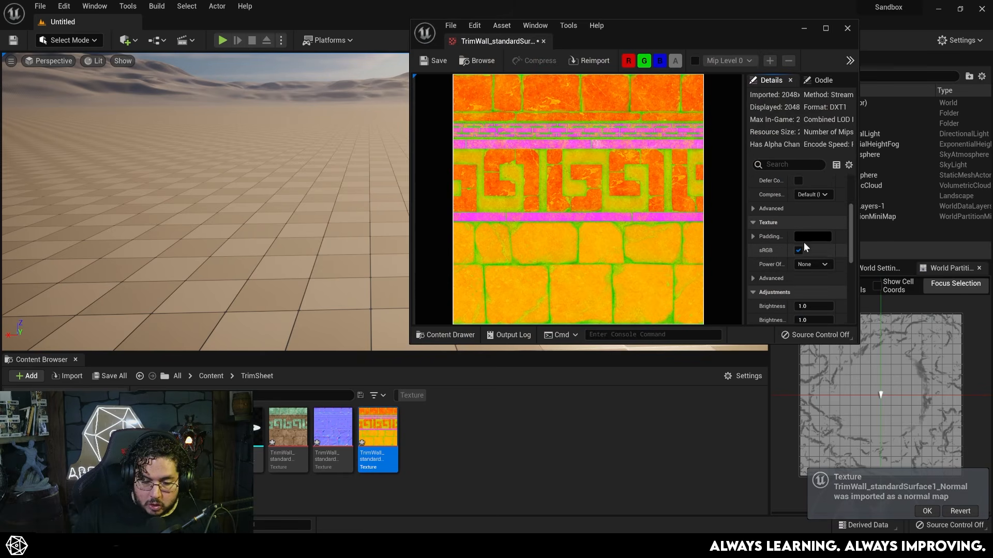
click(435, 61)
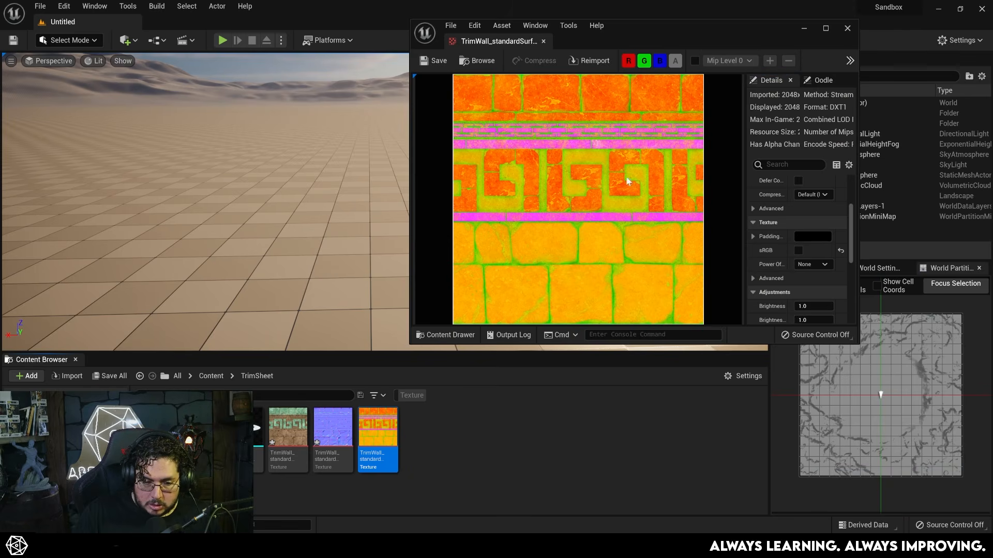
click(846, 28)
- Open the M_TrimSheet material and delete the existing node feeding its Base Color
double_click(150, 438)
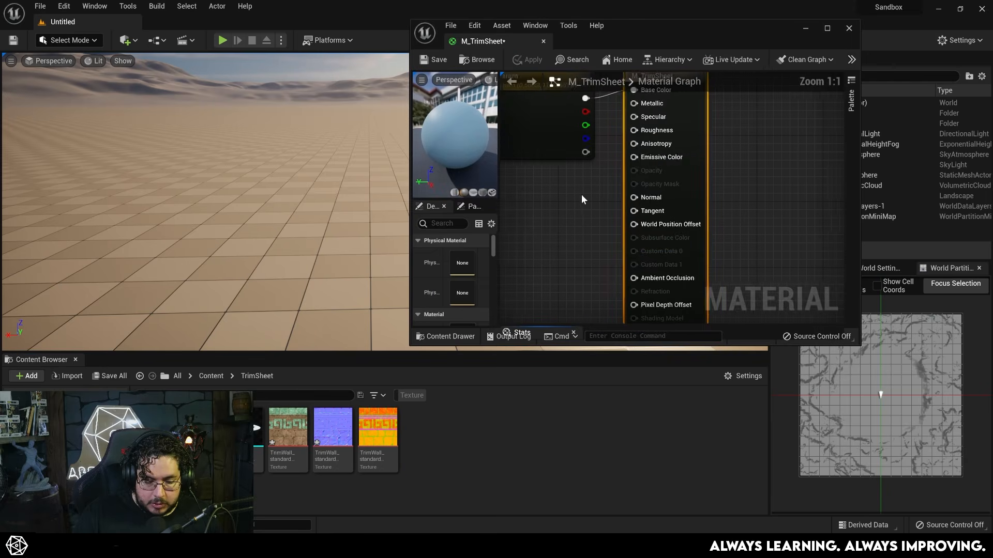
scroll(580, 204, down, 3)
click(554, 138)
key(Delete)
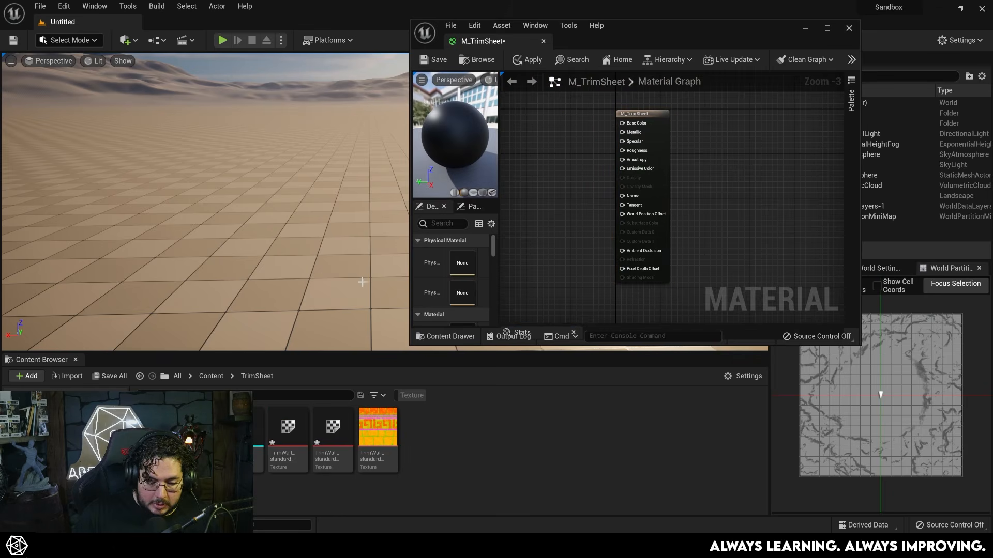
- Connect the three trim textures to M_TrimSheet's Base Color, Normal, Ambient Occlusion, Roughness and Metallic inputs, and save the material
drag(298, 447, 524, 129)
drag(586, 256, 622, 254)
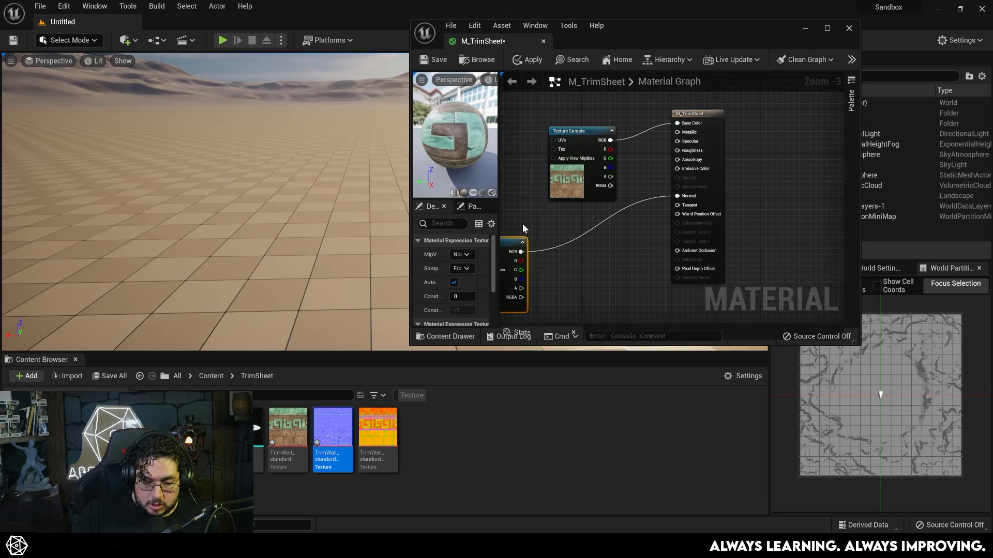
drag(378, 427, 549, 254)
drag(612, 269, 578, 264)
drag(649, 218, 649, 219)
right_drag(581, 235, 581, 265)
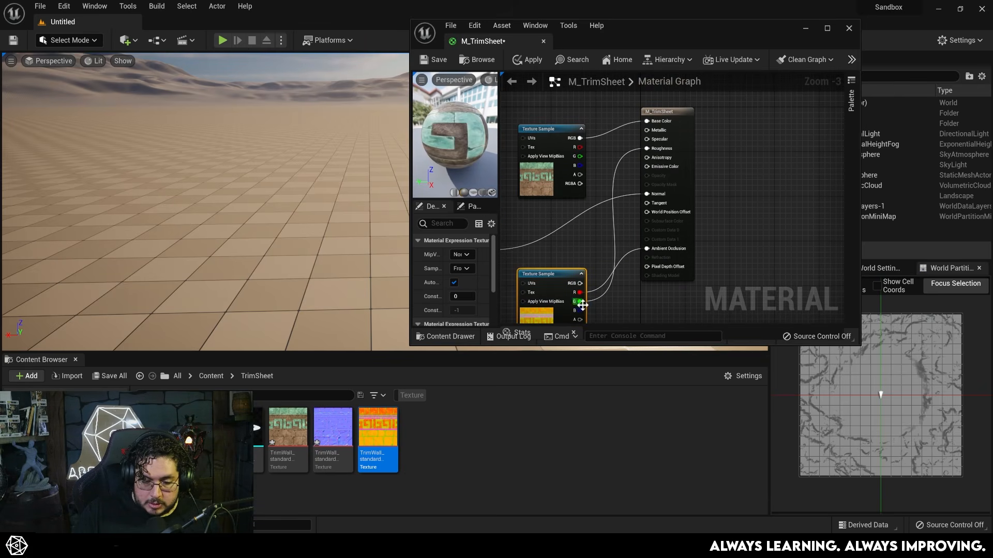
drag(585, 305, 587, 301)
click(433, 59)
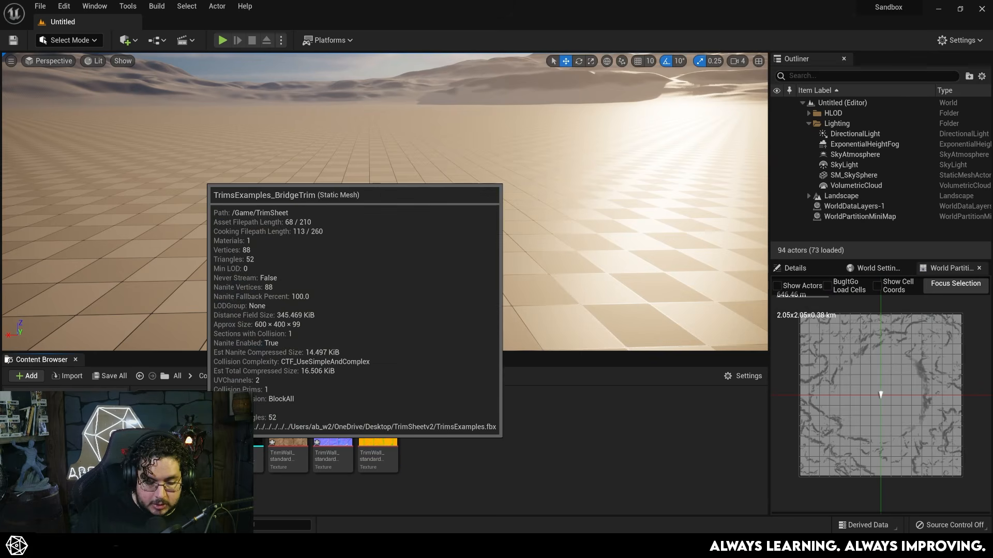
- Check the TrimsExamples_BridgeTrim static mesh with its trim material and place it in the level
double_click(201, 443)
drag(611, 279, 574, 308)
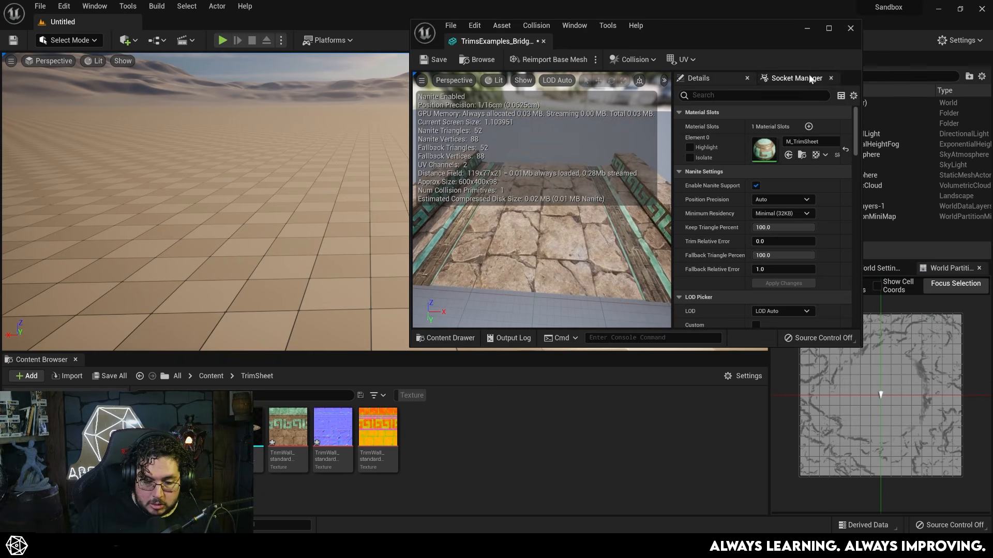
click(851, 29)
drag(257, 434, 387, 296)
right_drag(500, 287, 522, 325)
click(500, 287)
- Place the TrimsExamples_CylinderTrim ring on the bridge piece and inspect both meshes in the level
drag(257, 440, 364, 118)
right_drag(390, 94, 370, 75)
key(f)
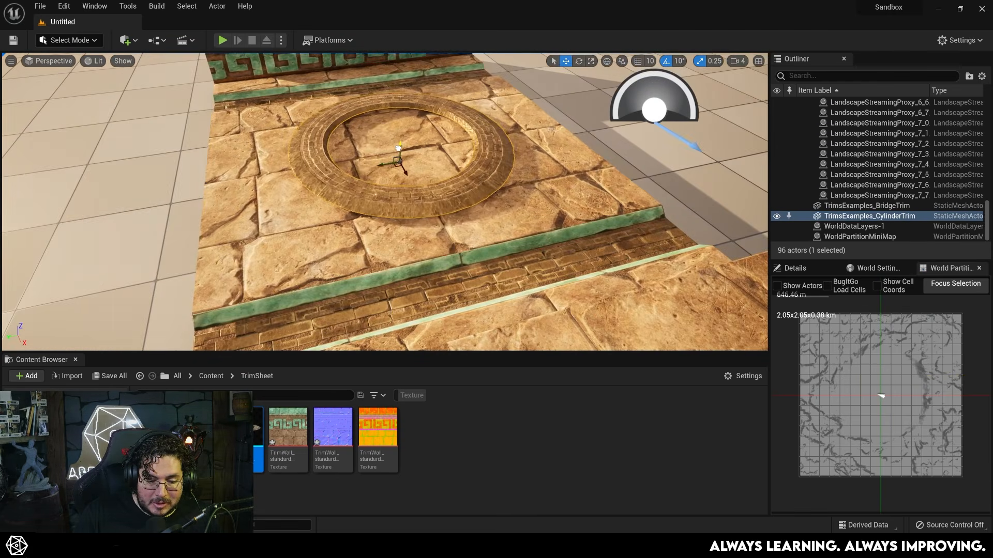
click(609, 146)
right_drag(609, 147, 233, 181)
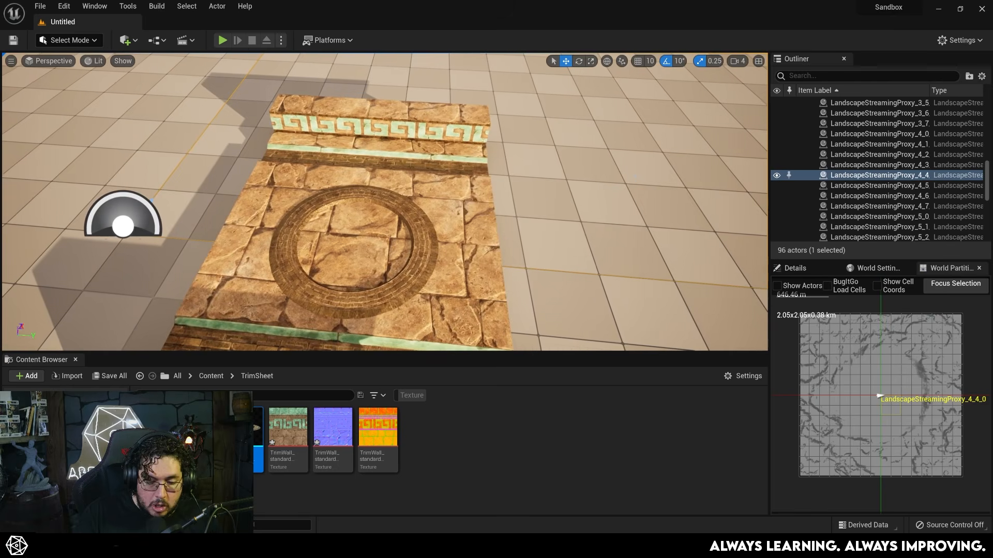
- Try to duplicate the bridge piece beside the original, and undo the attempt
click(476, 205)
right_drag(476, 204, 450, 218)
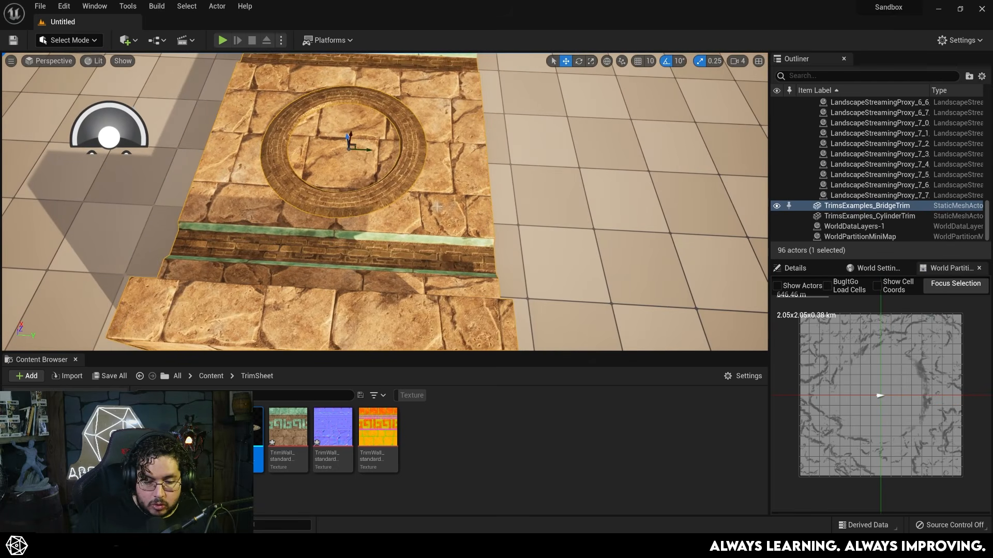
alt+drag(369, 150, 642, 170)
key(ctrl+z)
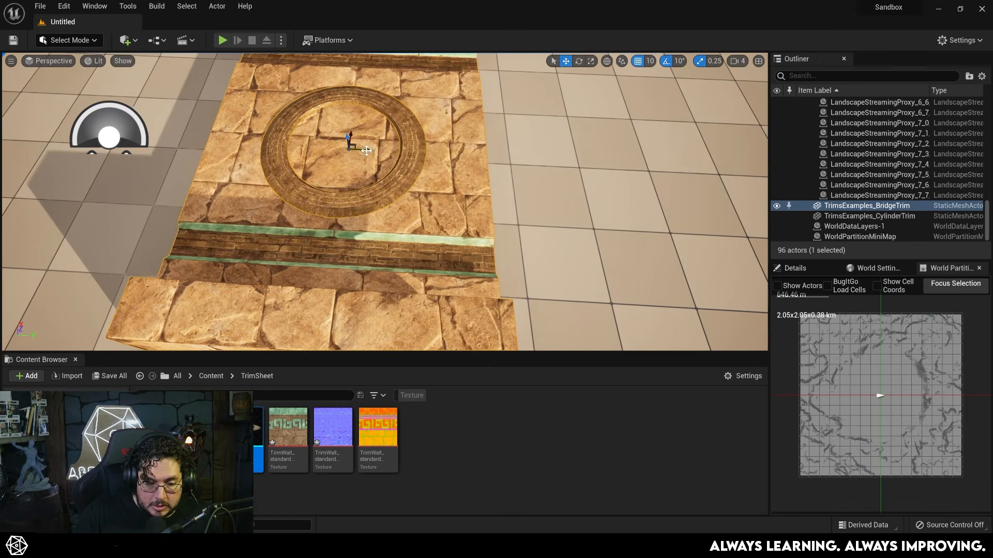
- Extend the bridge with grid-snapped duplicates of the bridge piece and place a copy of the ring on them
alt+shift+drag(366, 149, 714, 187)
click(713, 187)
key(ctrl+z)
drag(490, 164, 417, 155)
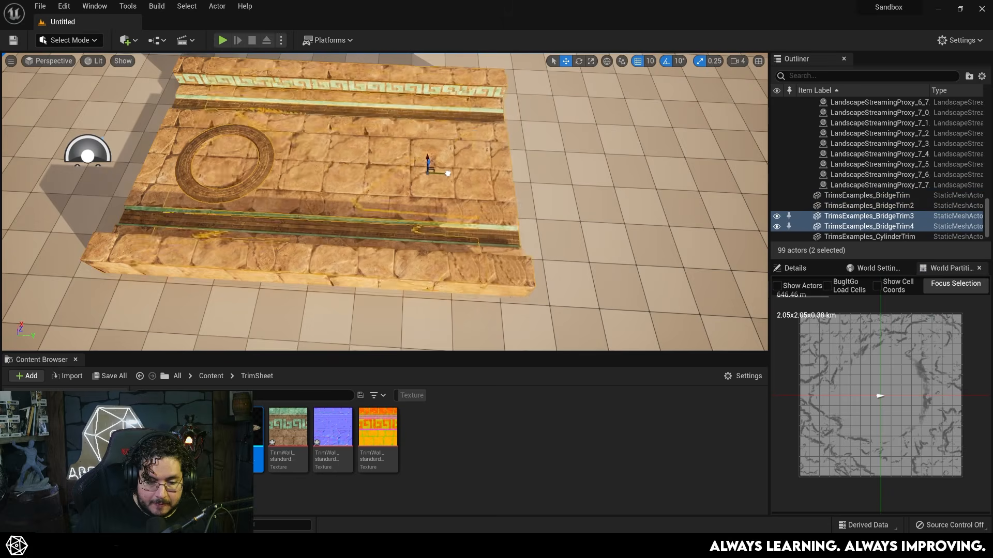
scroll(271, 169, up, 3)
alt+drag(249, 168, 301, 172)
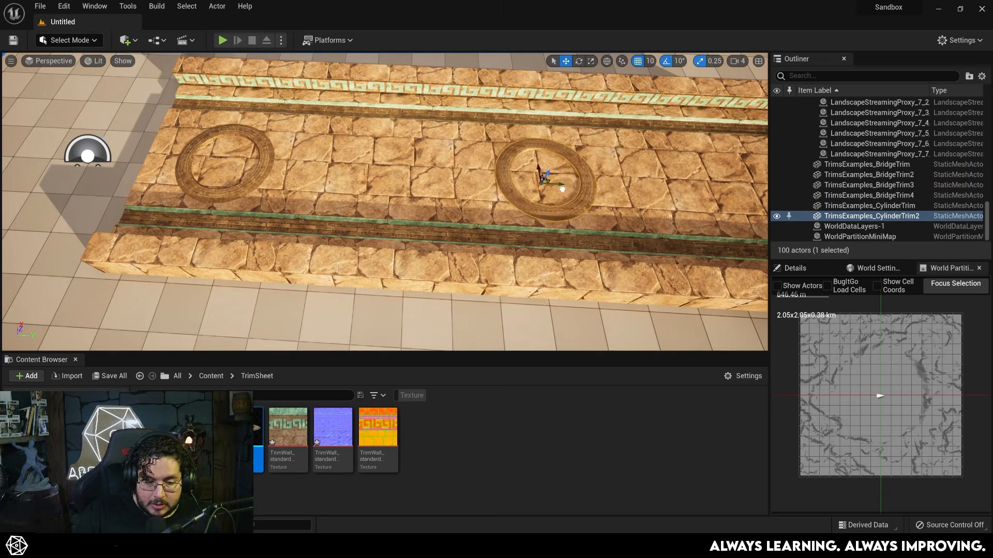
- Select the bridge pieces together with the rings and duplicate them end to end to lengthen the modular bridge
scroll(588, 190, down, 3)
ctrl+click(572, 209)
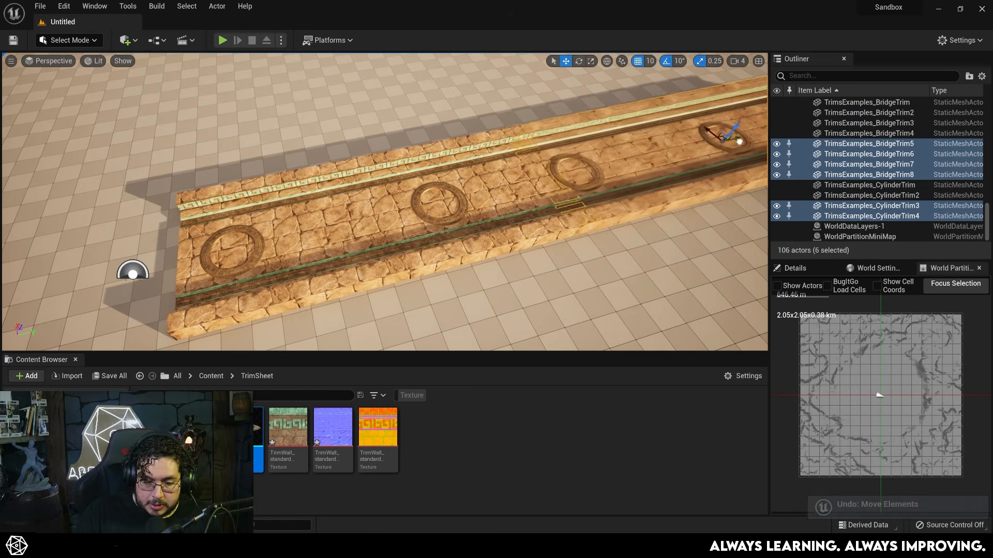
drag(731, 134, 749, 136)
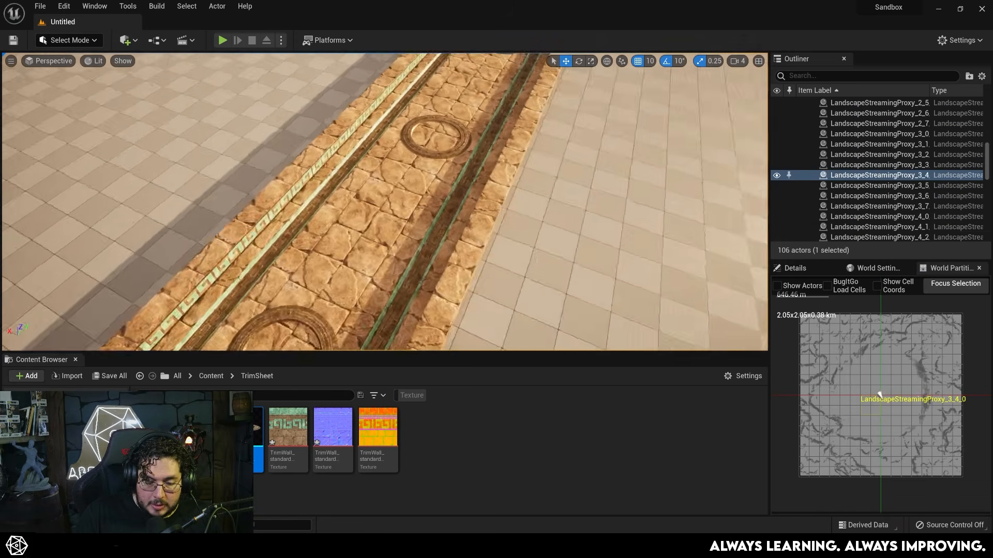
right_drag(384, 202, 305, 199)
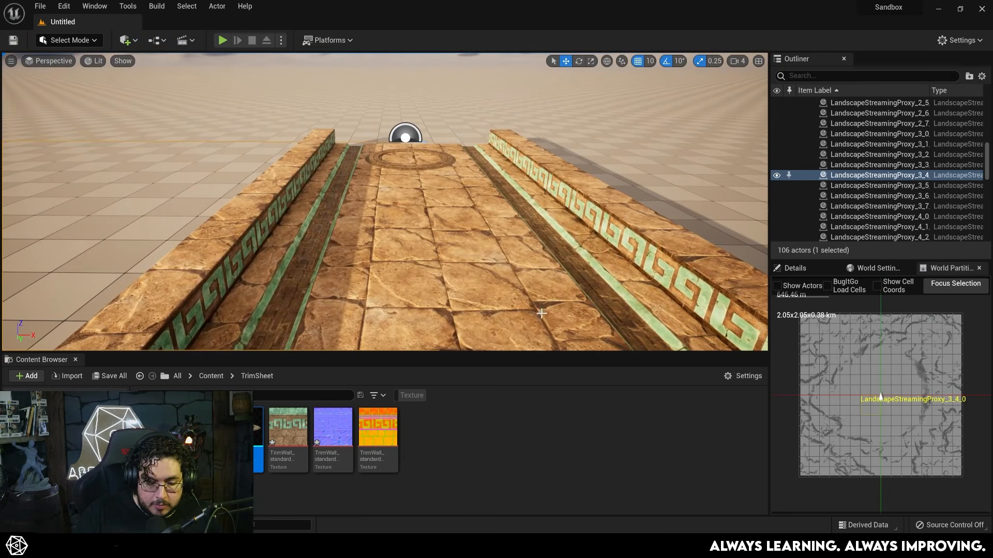
- Play the level in the editor and walk the character along the assembled bridge
key(alt+p)
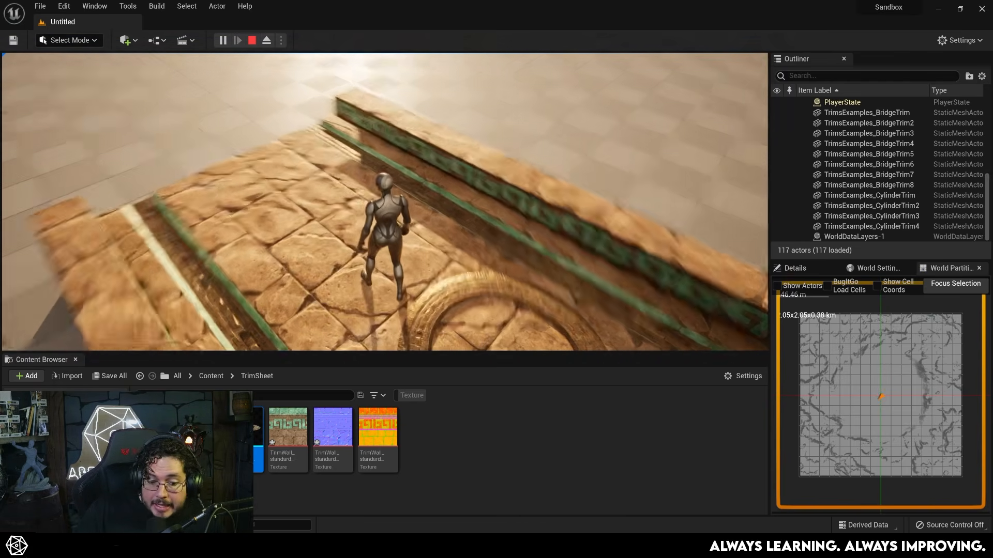
key(w)
key(w)
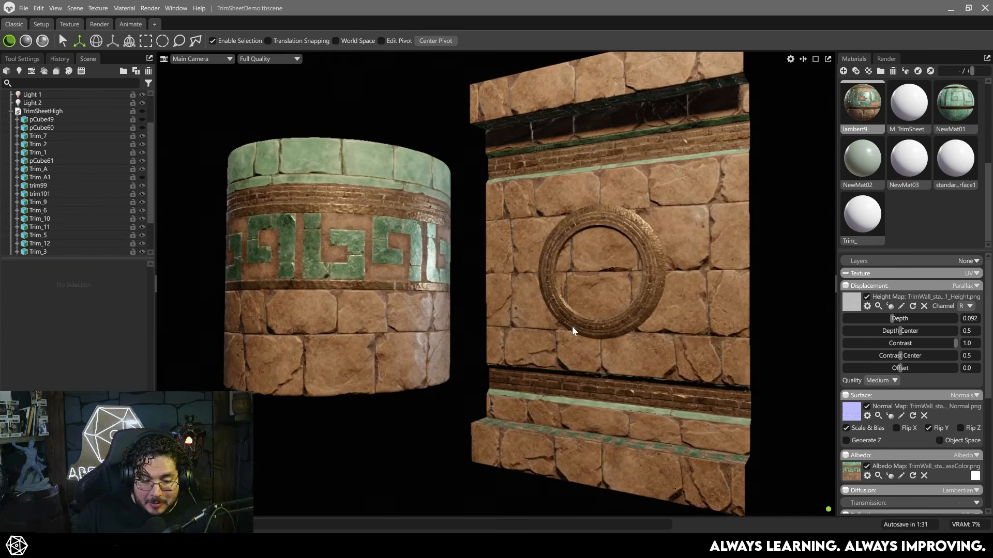
- Switch to the TrimSheetDemo scene in Marmoset Toolbag and examine the trim-textured cylinder, wall piece and ring from several angles
alt+right_drag(572, 327, 575, 323)
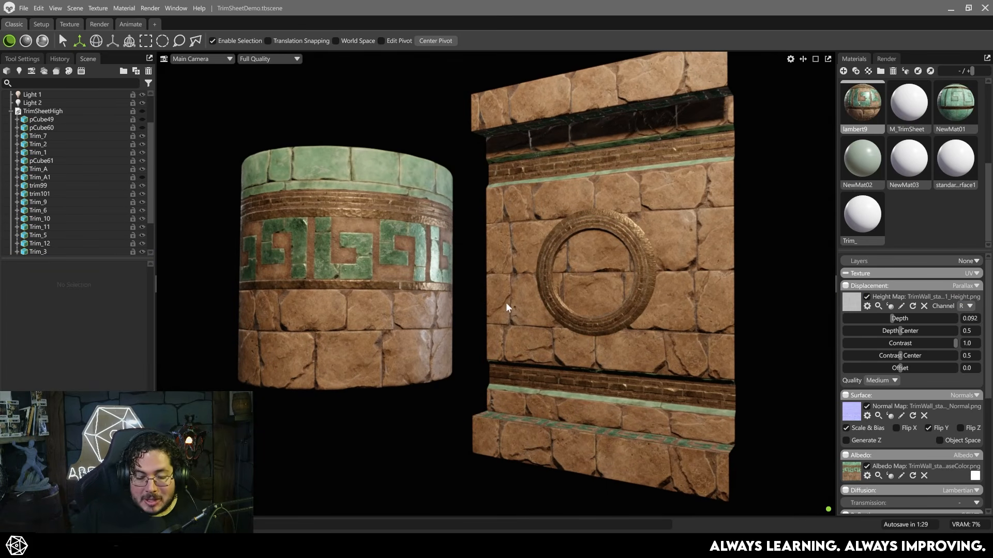
alt+drag(504, 298, 495, 362)
alt+right_drag(495, 362, 548, 389)
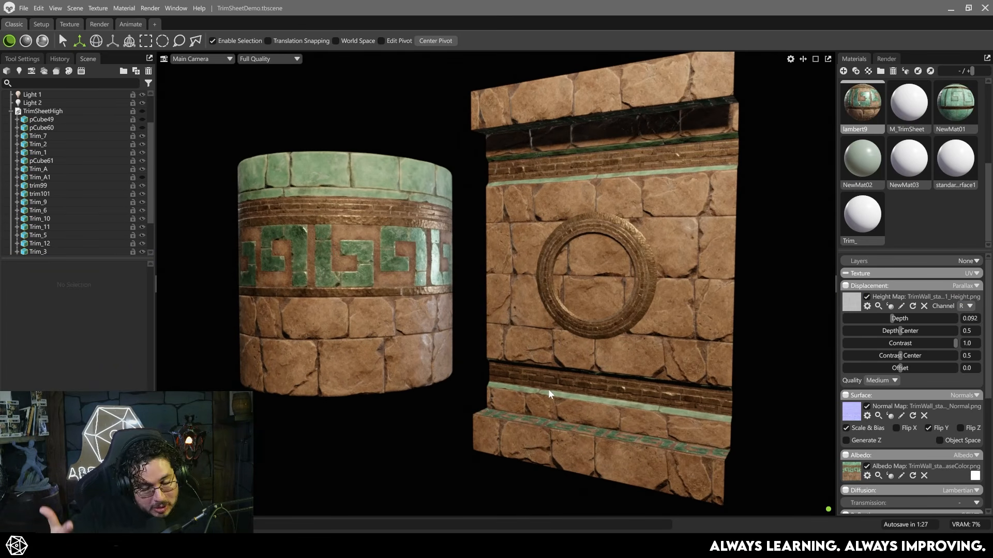
alt+right_drag(606, 437, 571, 389)
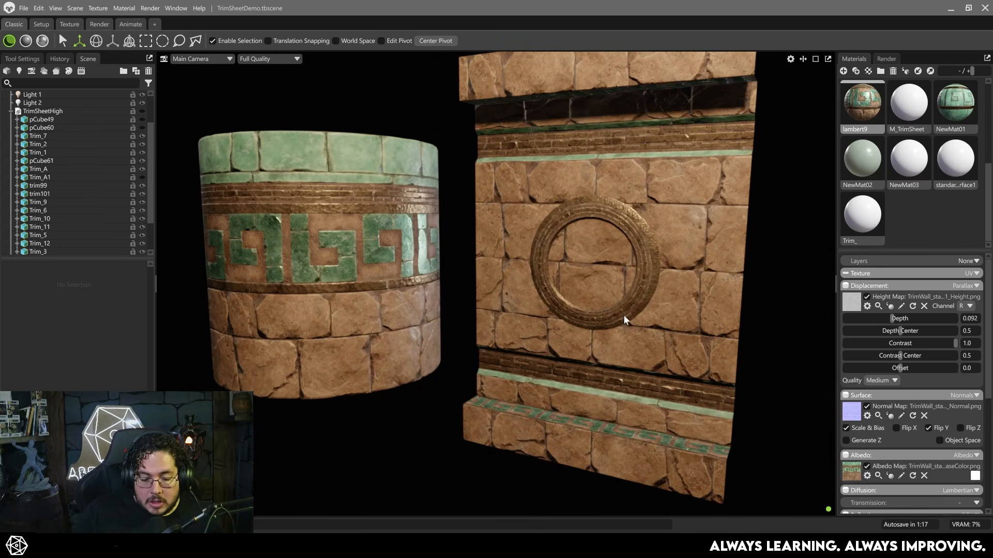
alt+drag(623, 315, 639, 368)
alt+right_drag(639, 368, 634, 350)
alt+drag(635, 349, 603, 275)
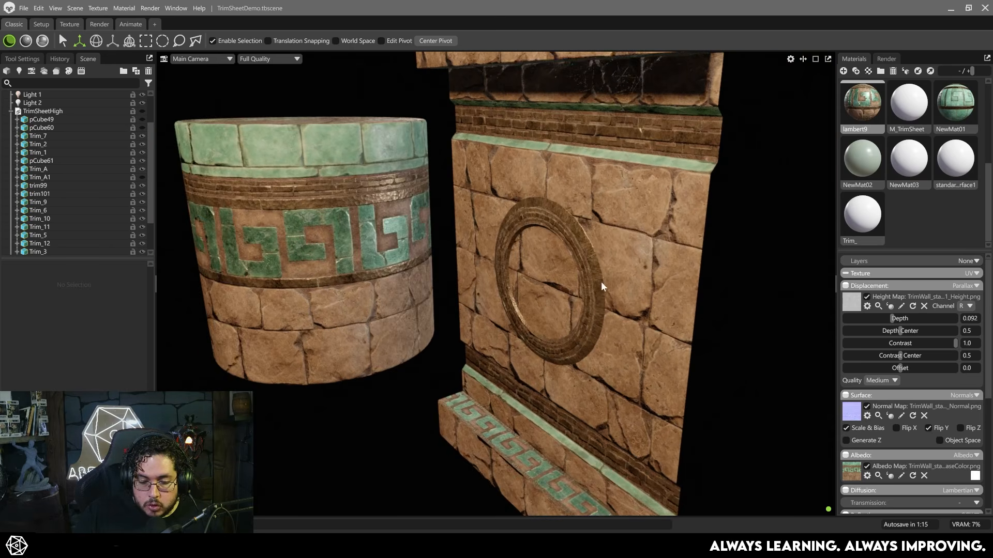
alt+right_drag(603, 275, 582, 295)
alt+drag(583, 296, 646, 375)
alt+right_drag(646, 374, 696, 257)
- Duplicate the BridgeTrim mesh and place the copy flush against the end of the original
click(690, 249)
click(752, 277)
alt+right_drag(751, 278, 607, 224)
key(ctrl+d)
drag(585, 247, 892, 289)
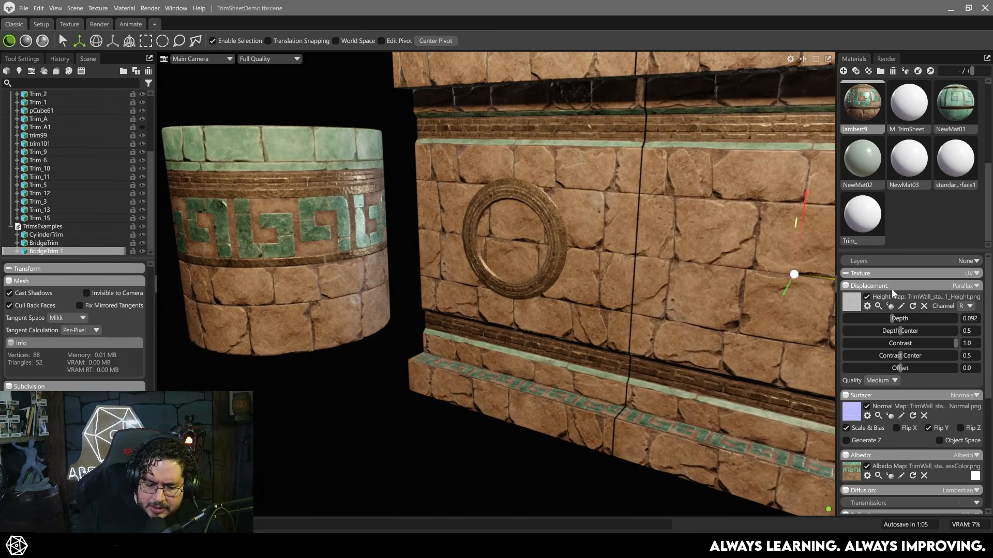
click(467, 467)
- Examine how the trim sheet continues across the two joined BridgeTrim pieces beside the cylinder
alt+drag(467, 467, 563, 295)
key(alt+Tab)
right_drag(563, 295, 468, 272)
key(alt+Tab)
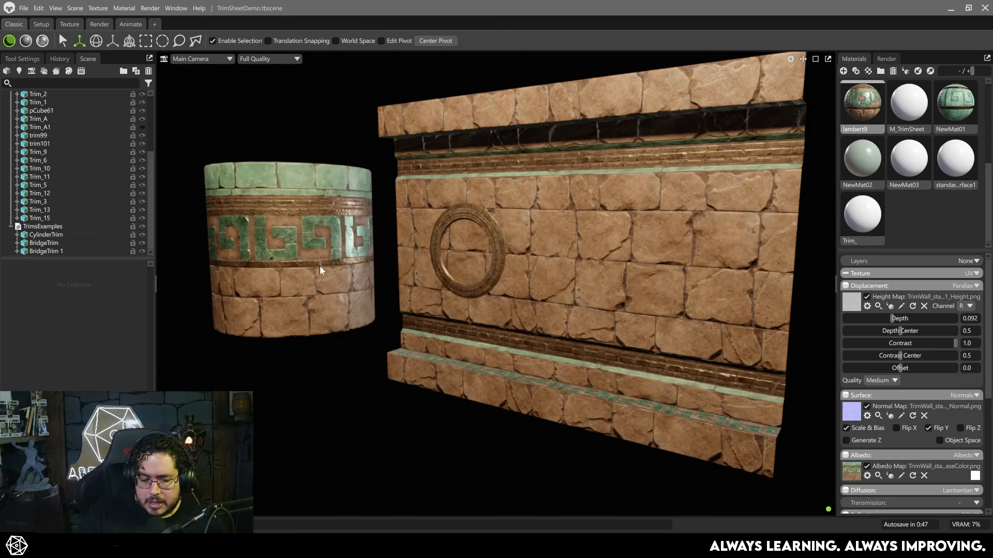
scroll(638, 275, down, 3)
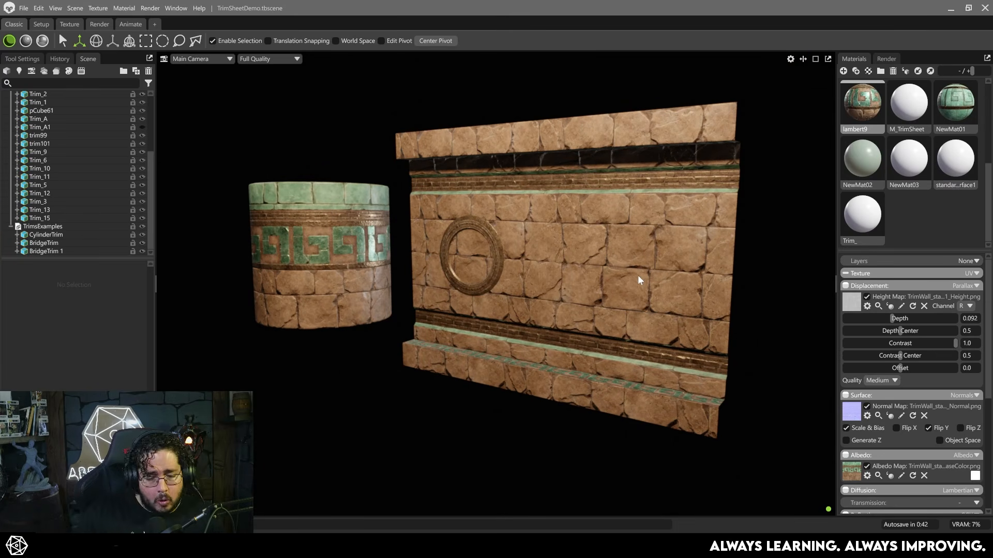
scroll(548, 318, up, 2)
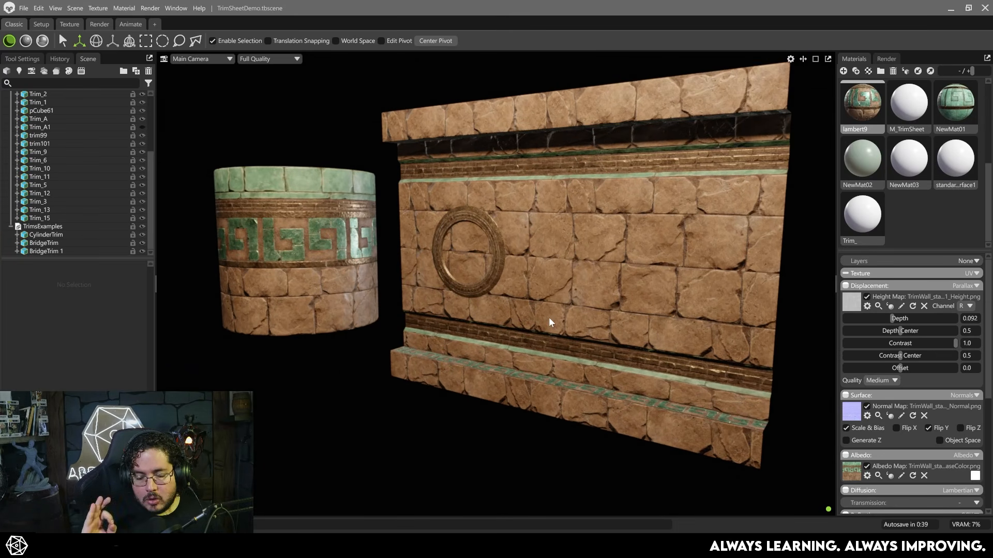